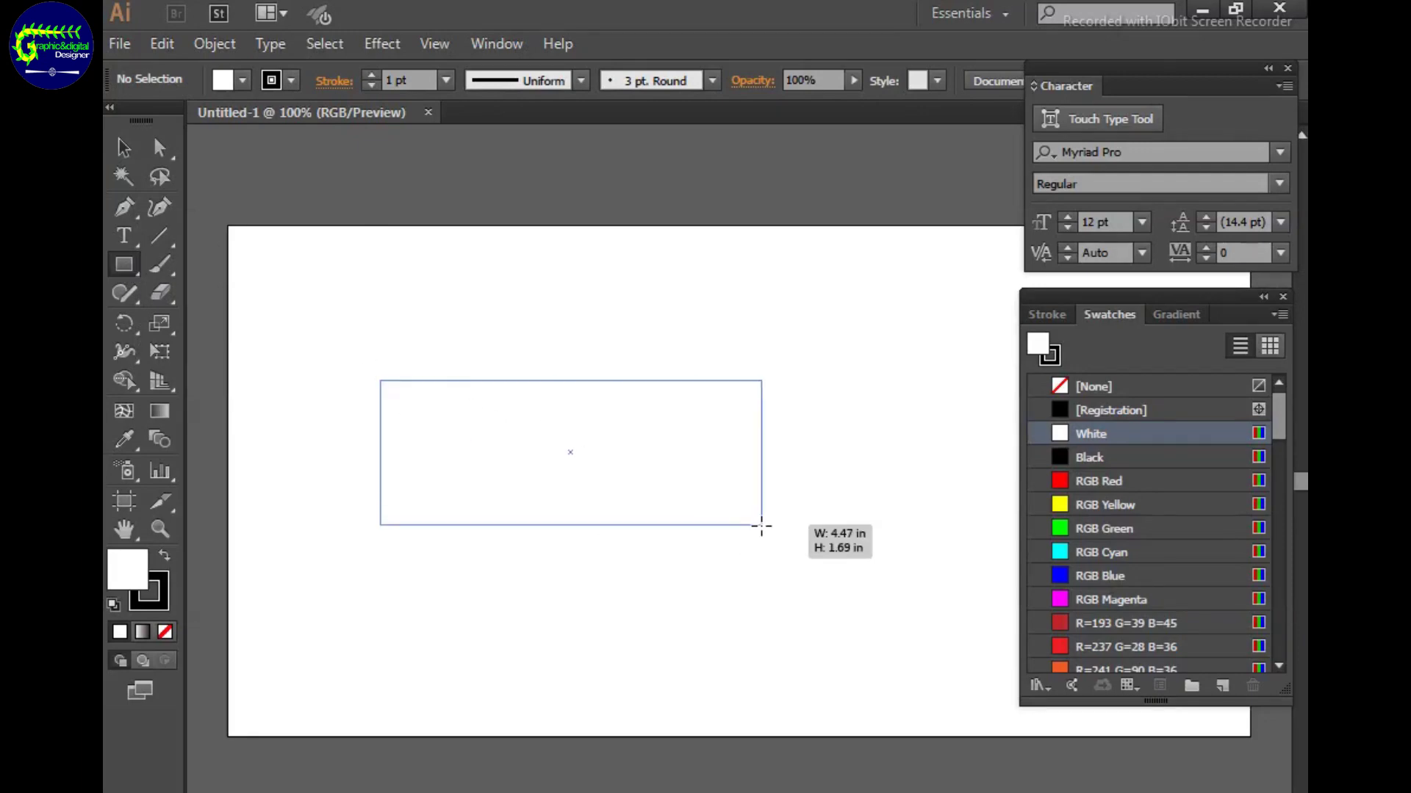
Create a 10 by 3 inch rectangle by entering its exact width and height.
drag(380, 380, 758, 526)
key(v)
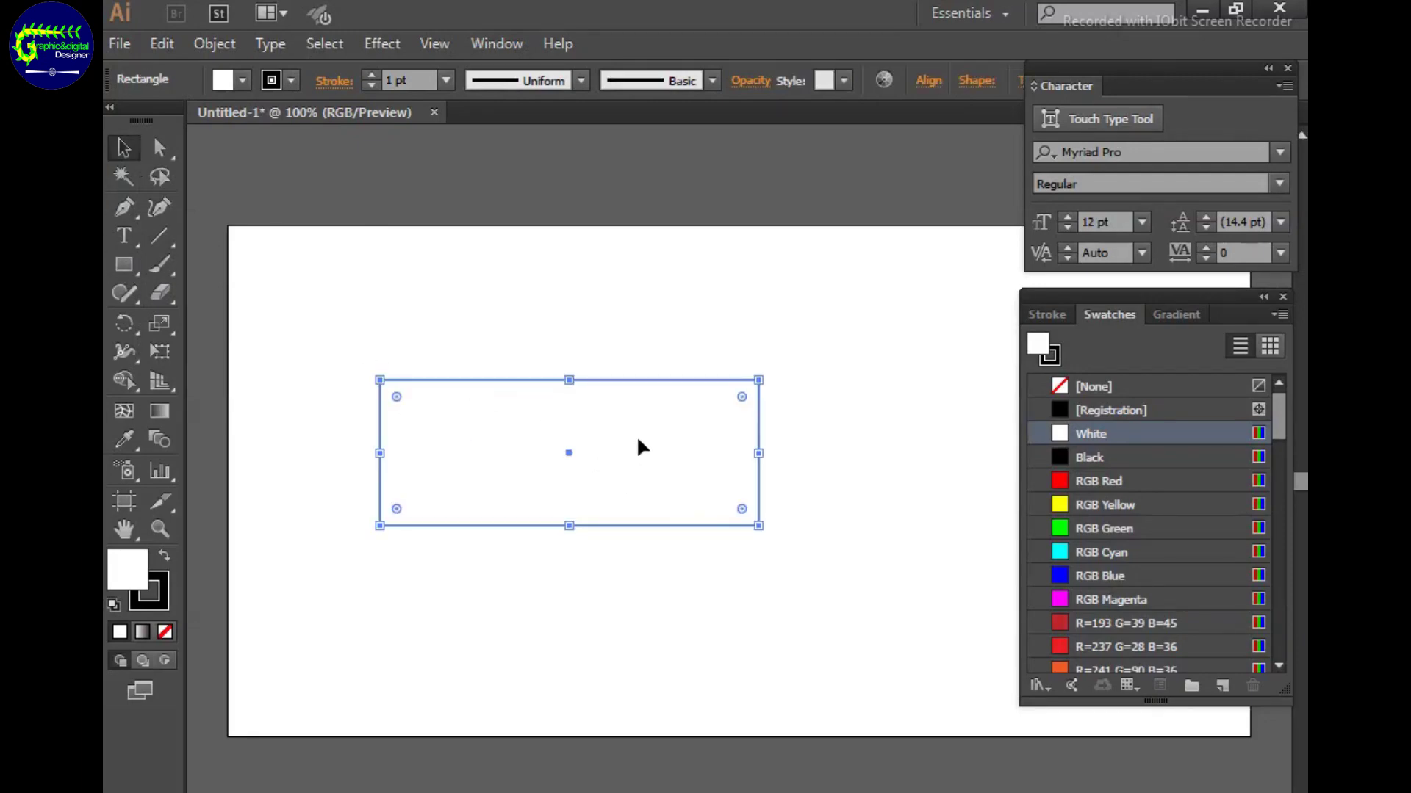
click(765, 294)
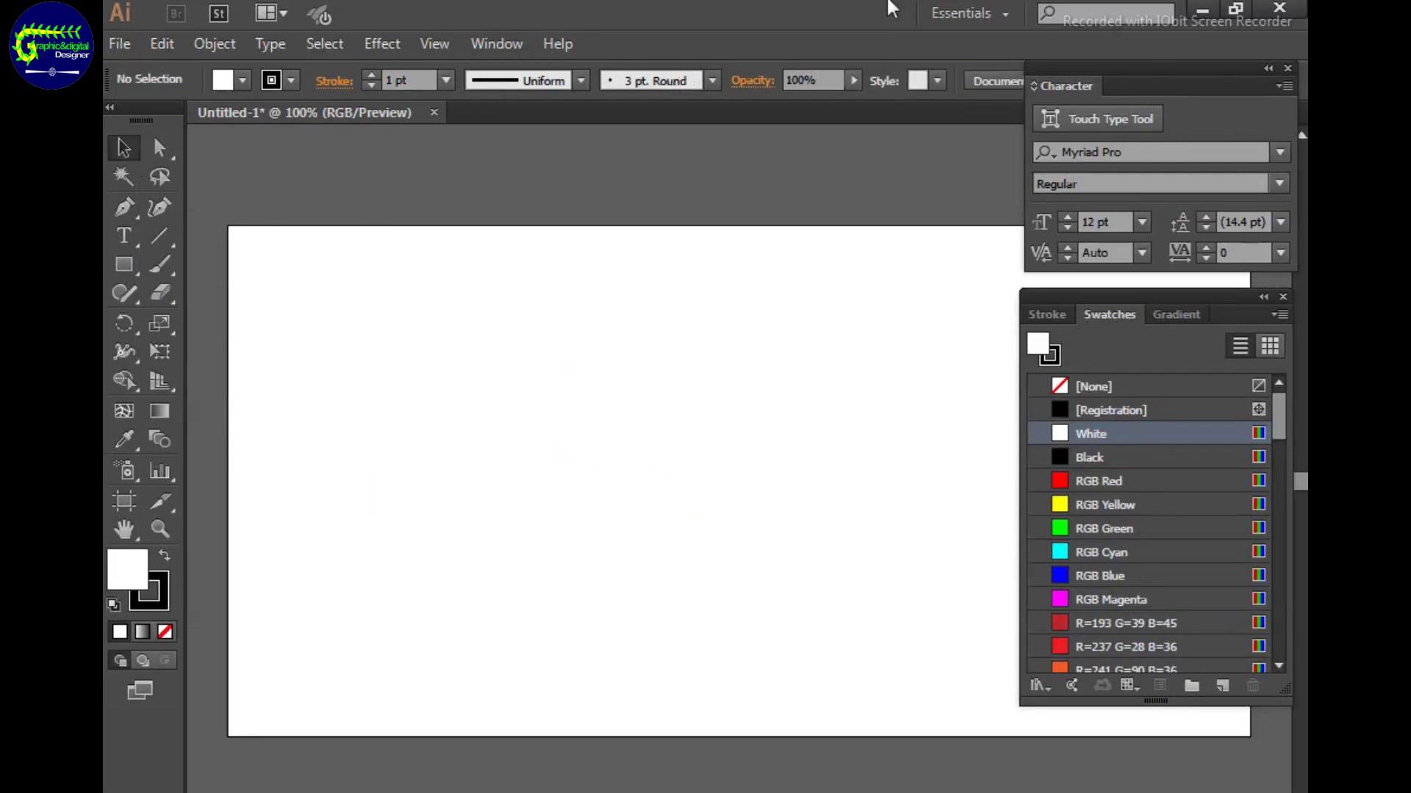
click(125, 264)
drag(340, 346, 825, 517)
click(629, 436)
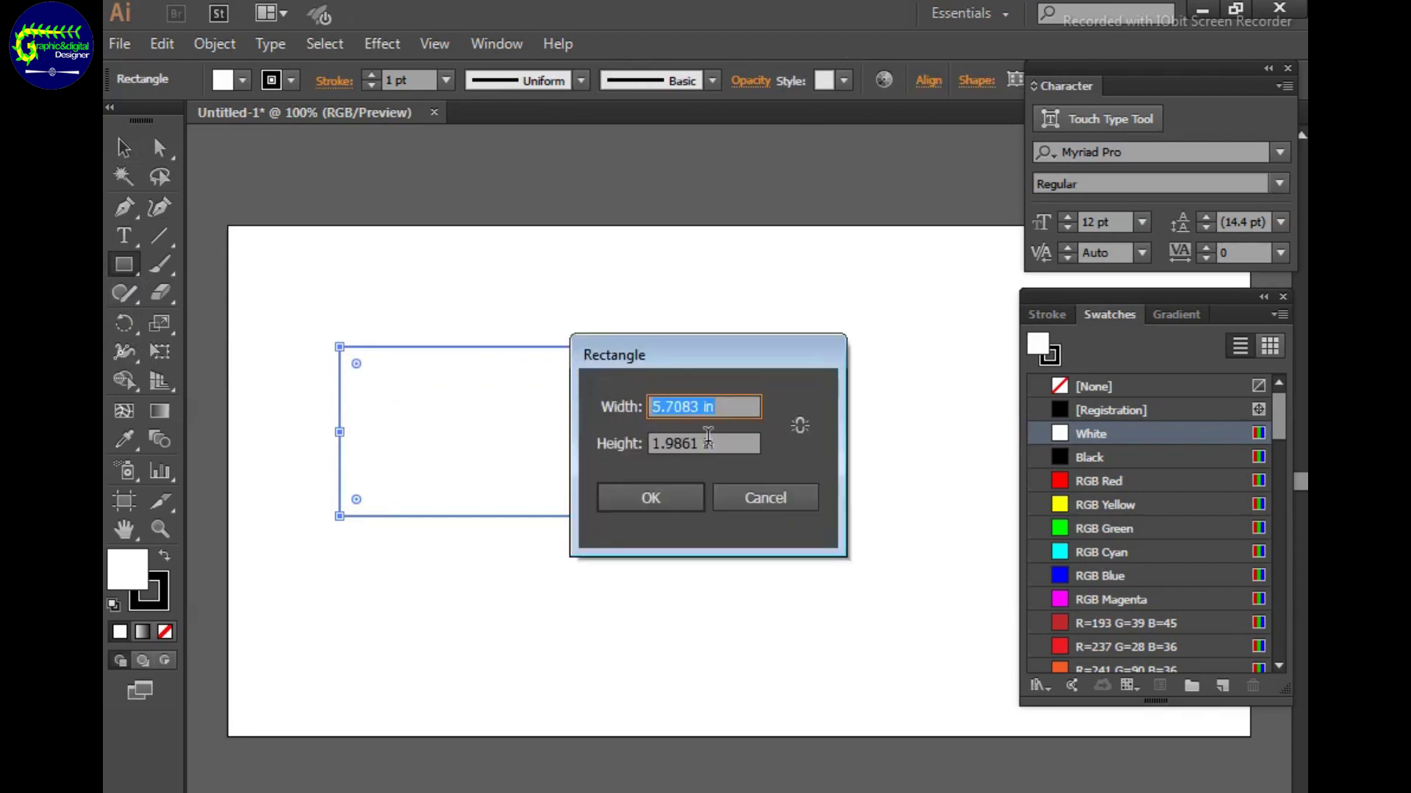
text(10)
key(Tab)
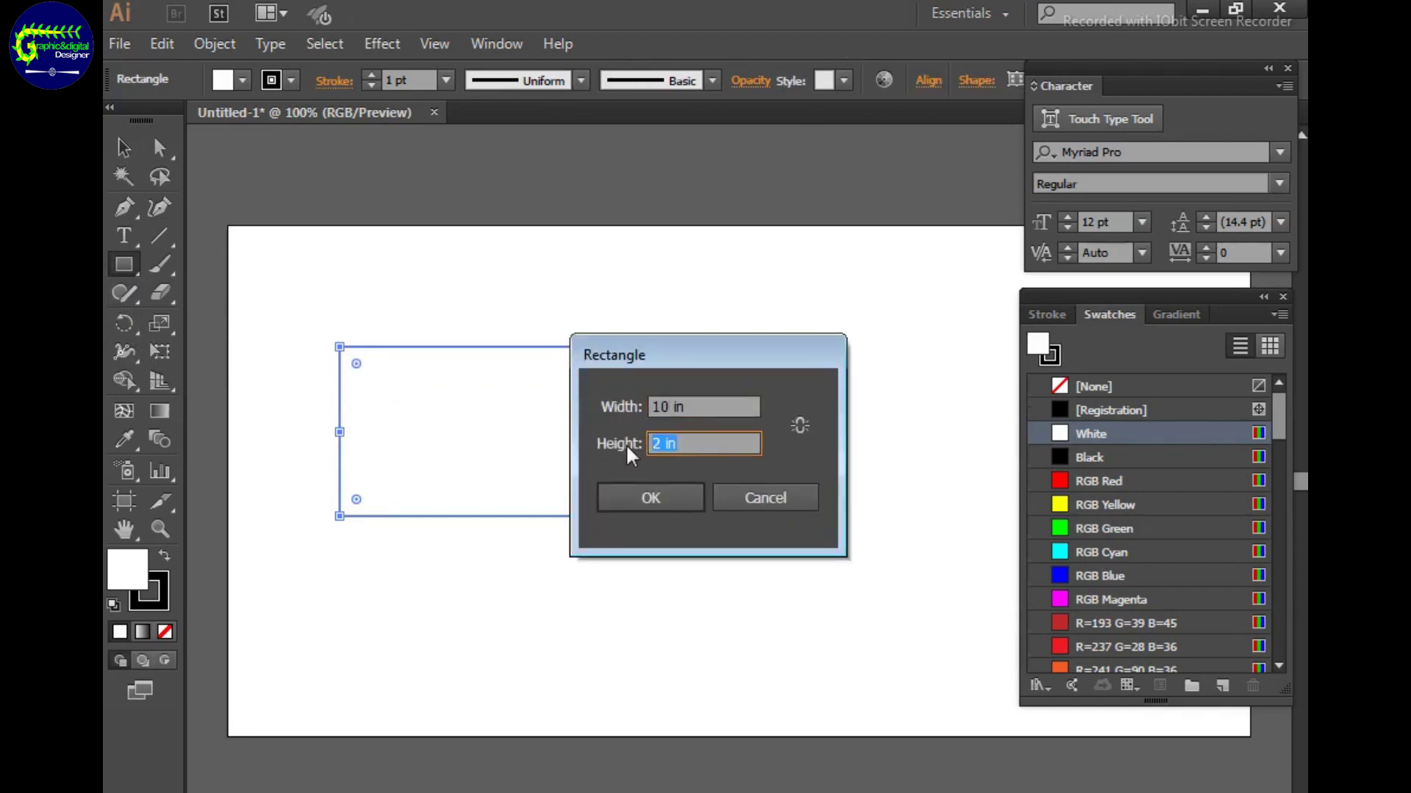
text(3)
click(651, 498)
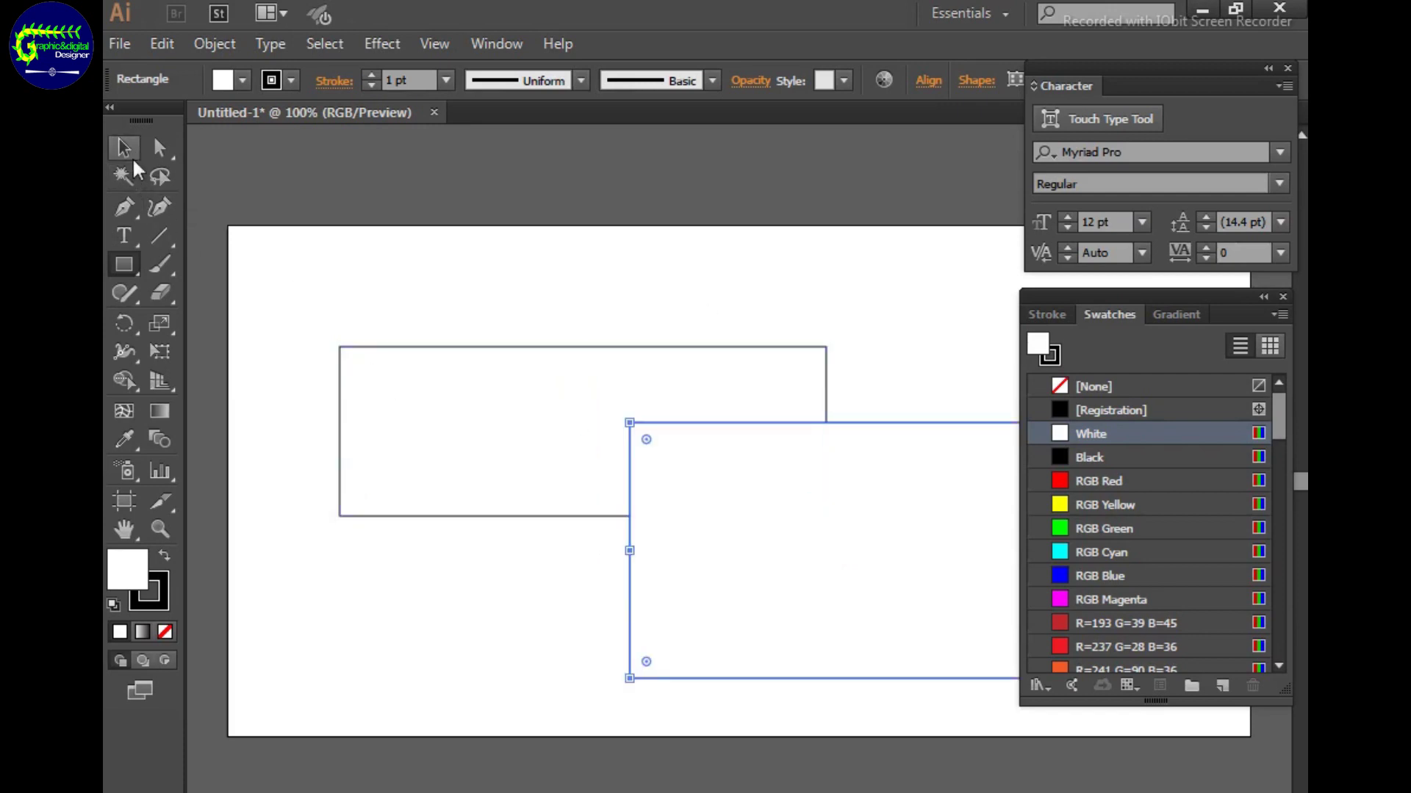
click(123, 147)
Delete the rough rectangle and centre the 10 by 3 inch one on the artboard.
click(451, 373)
key(Delete)
drag(843, 505, 558, 450)
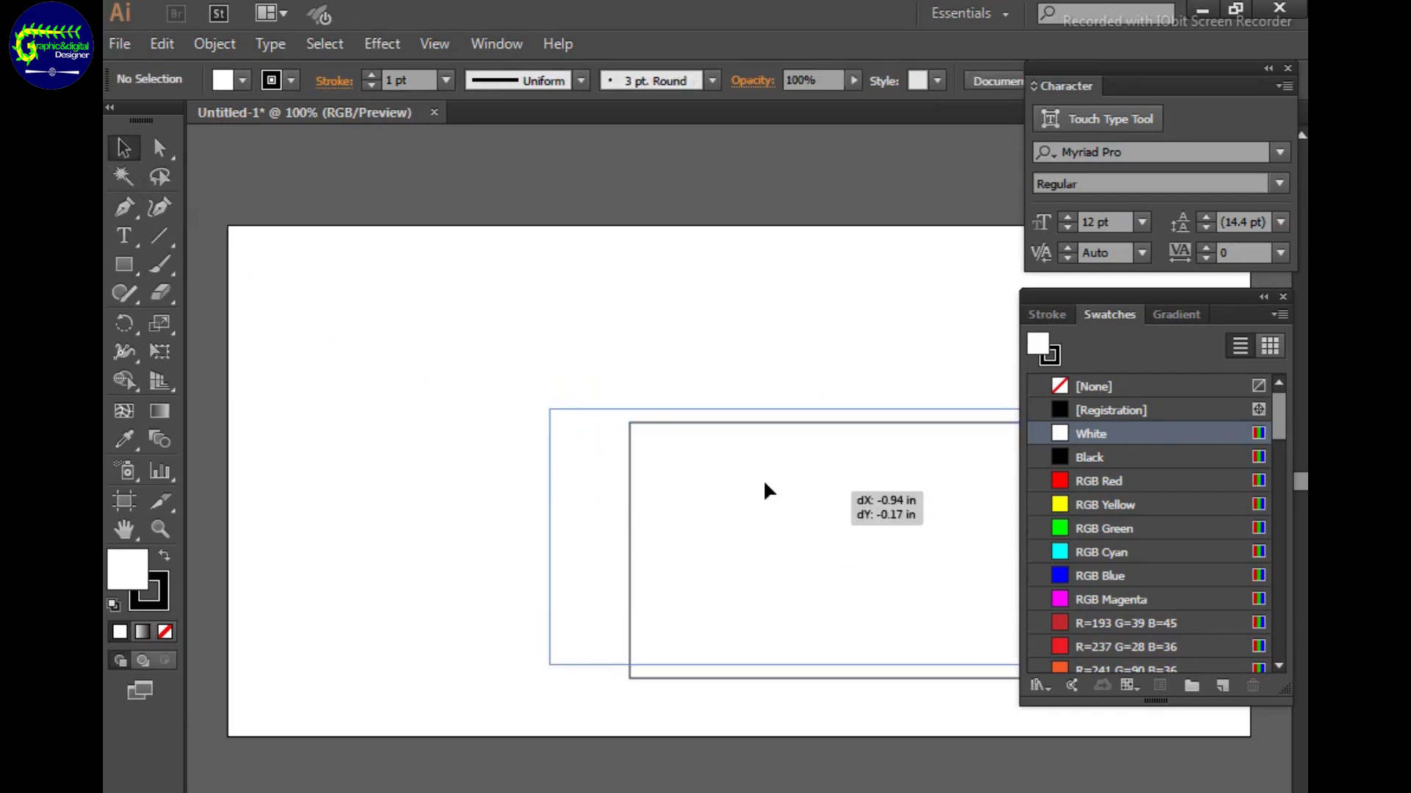
drag(660, 480, 595, 456)
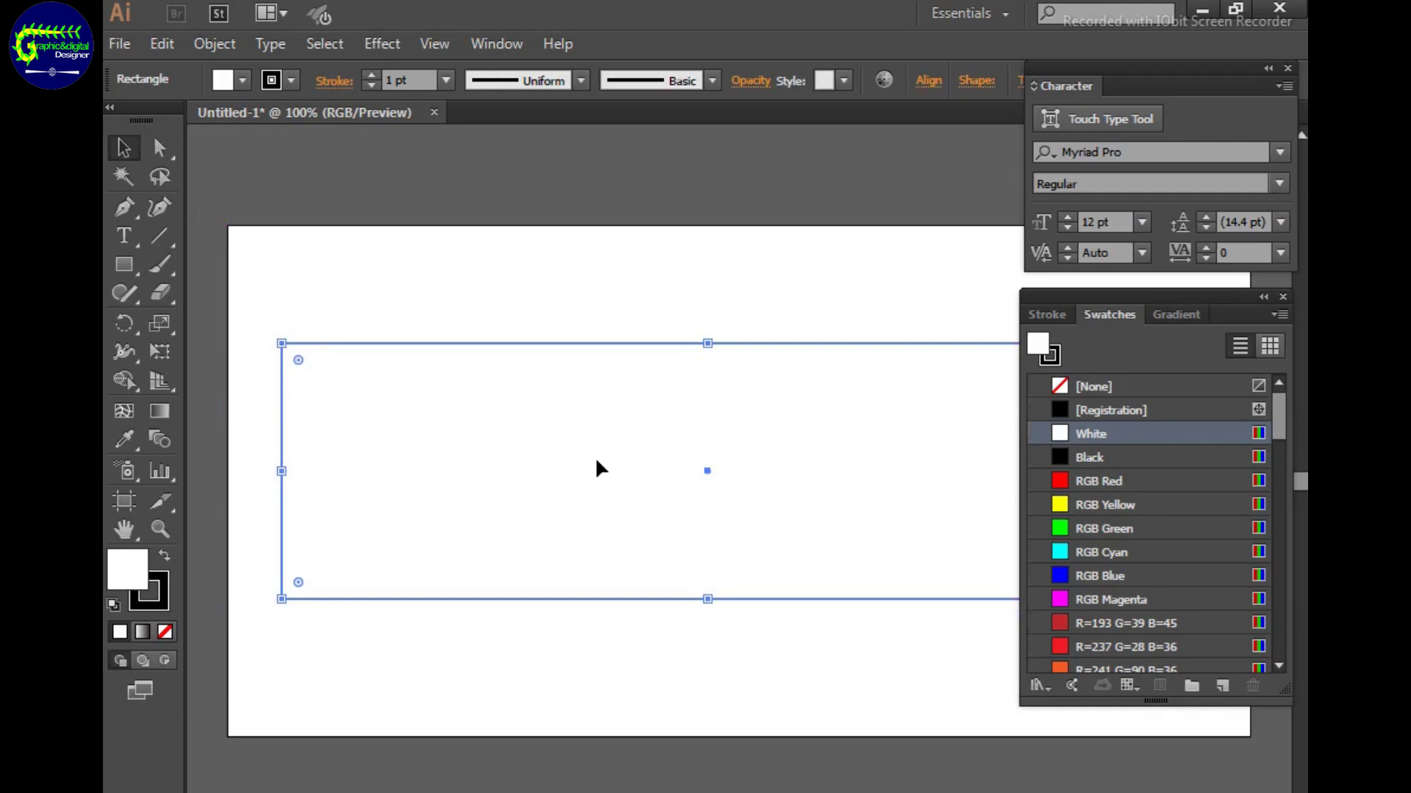
key(ctrl+minus)
drag(751, 340, 590, 244)
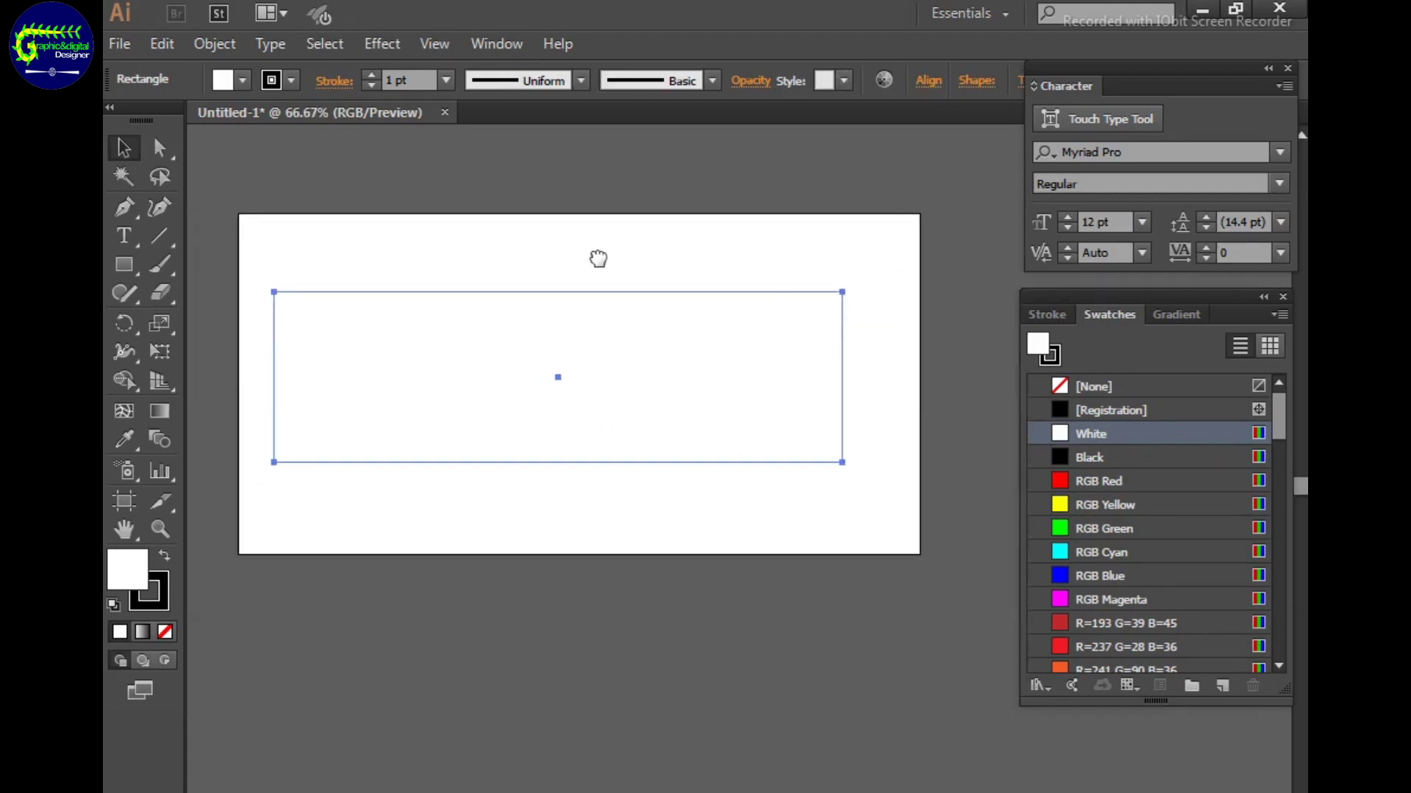
drag(634, 391, 650, 390)
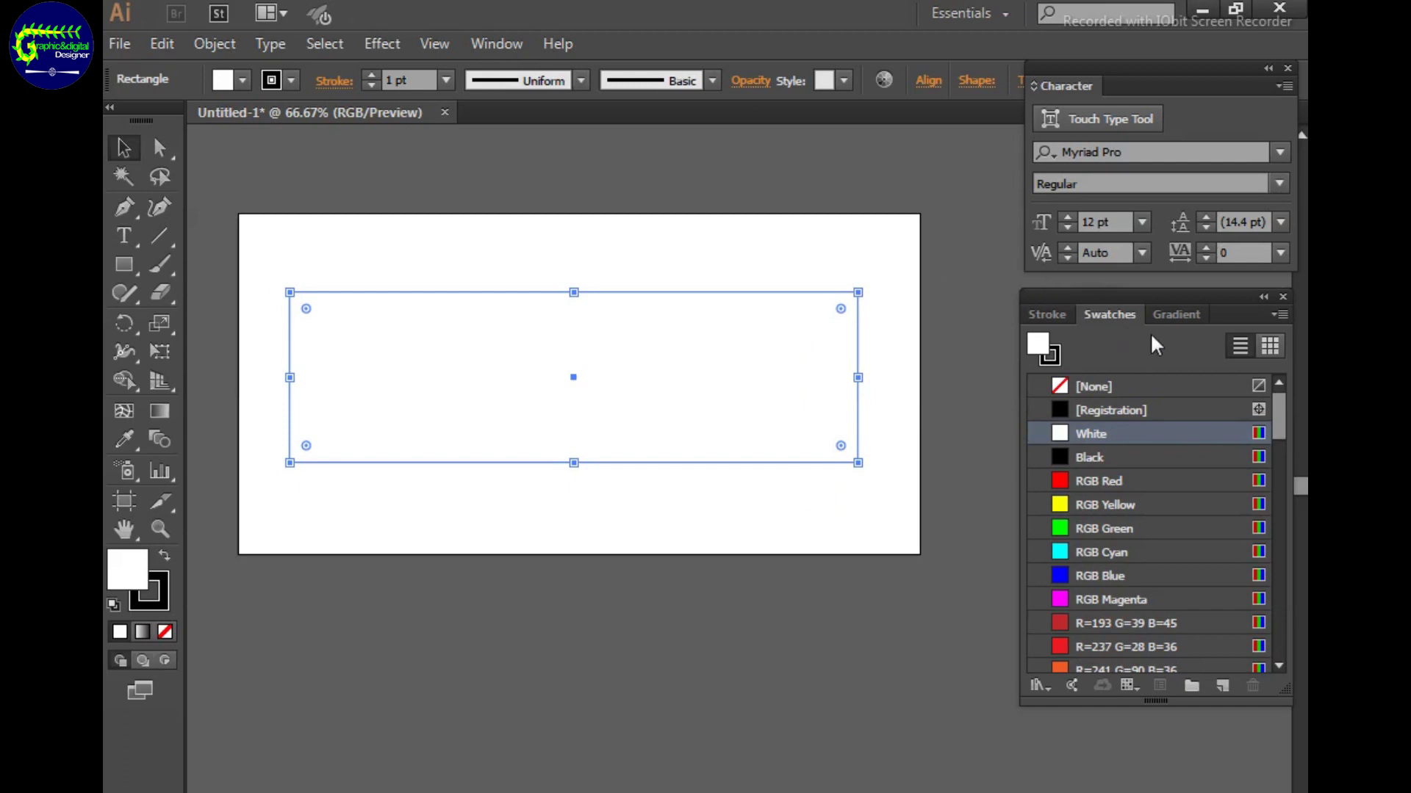
Open the Gradient panel and the fill colour chooser, then dismiss it unchanged.
click(1161, 313)
double_click(1038, 387)
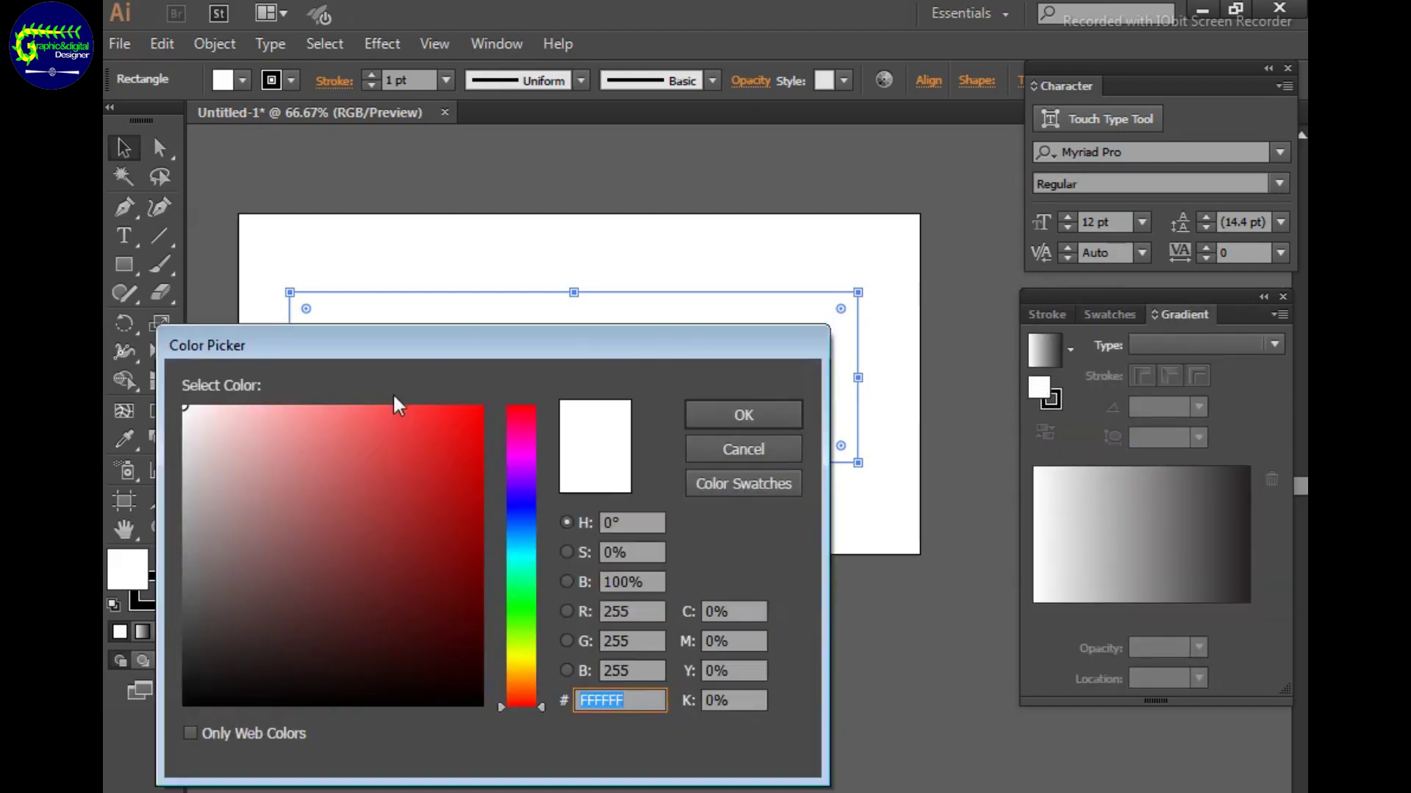
drag(400, 352, 927, 378)
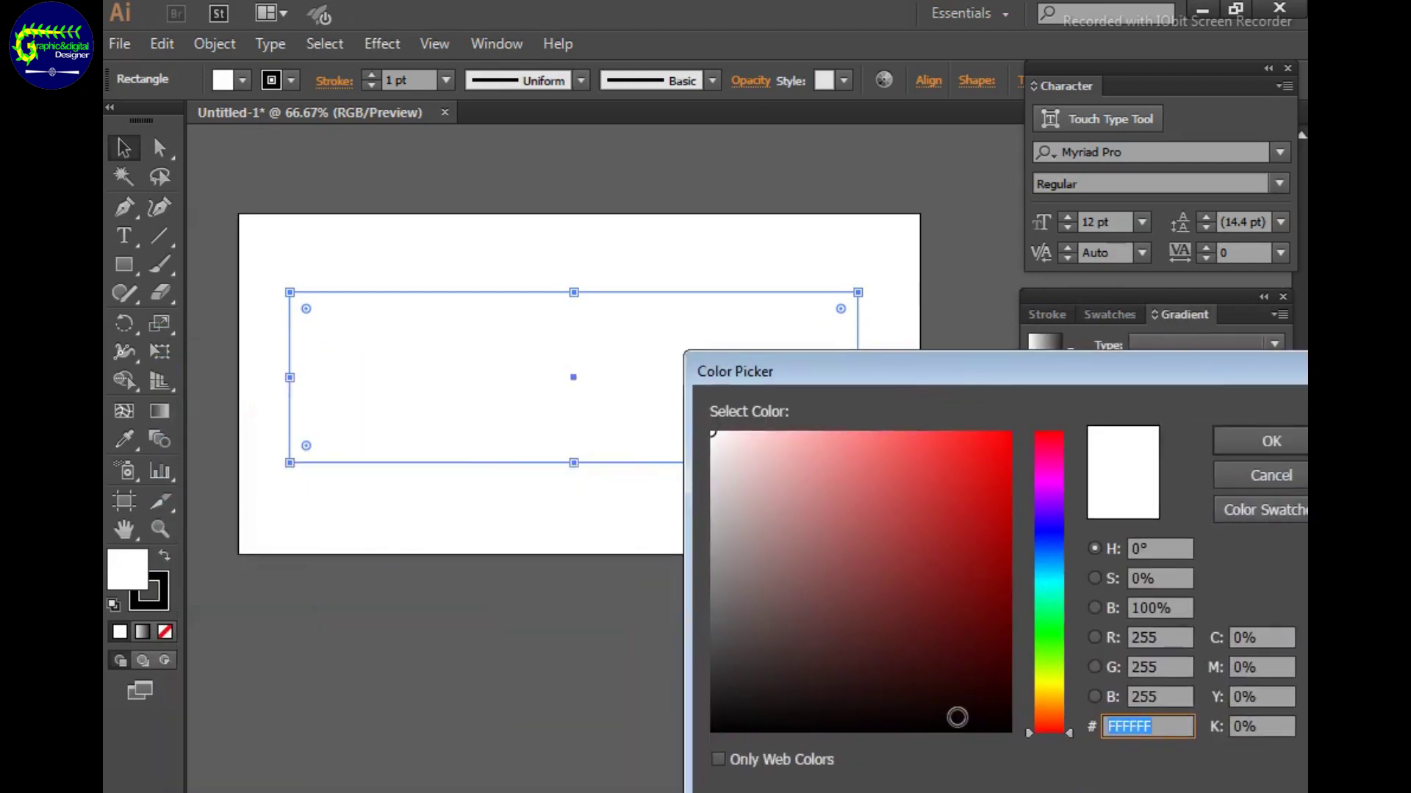
drag(1096, 368, 753, 447)
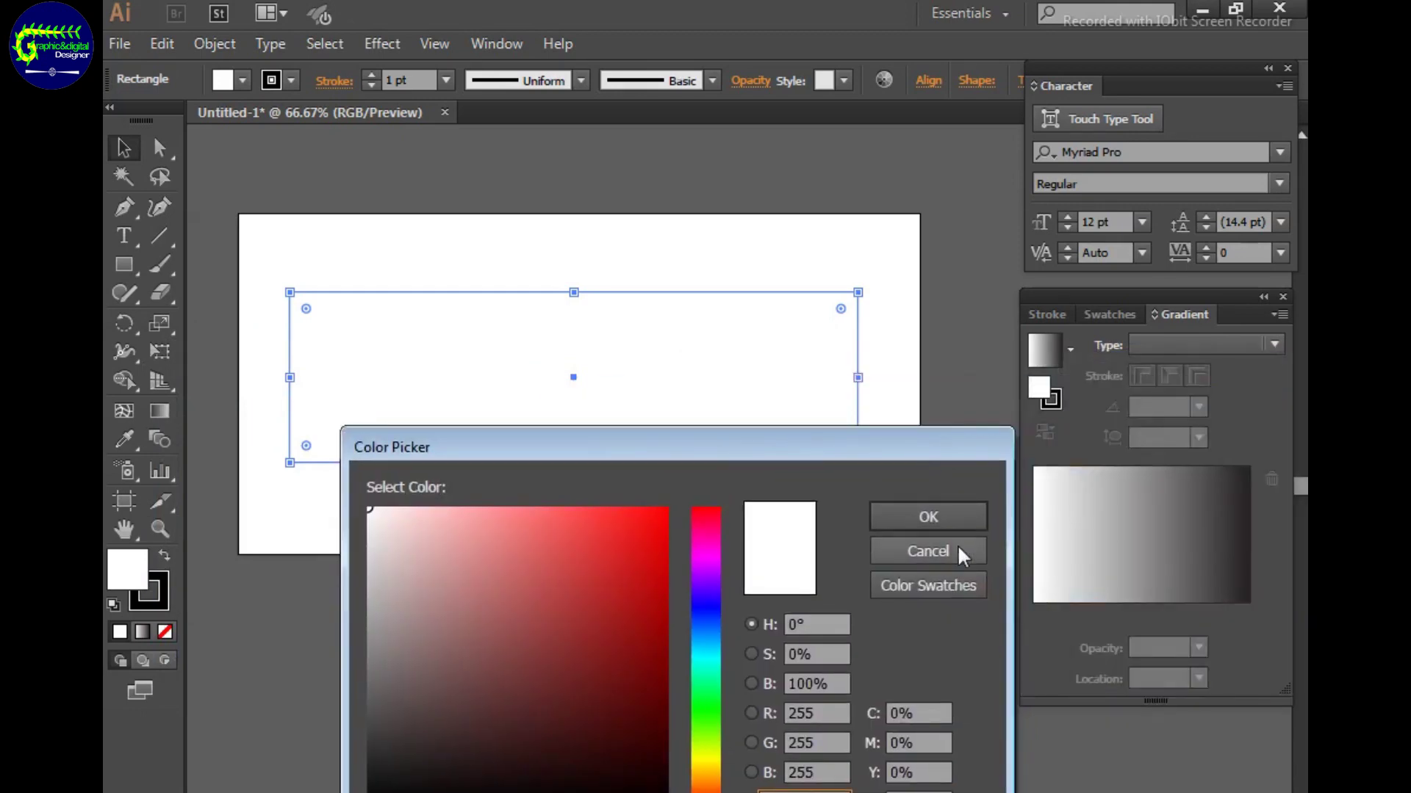
click(958, 547)
Apply a linear white-to-black gradient fill, setting the end stop to pure black.
click(1043, 351)
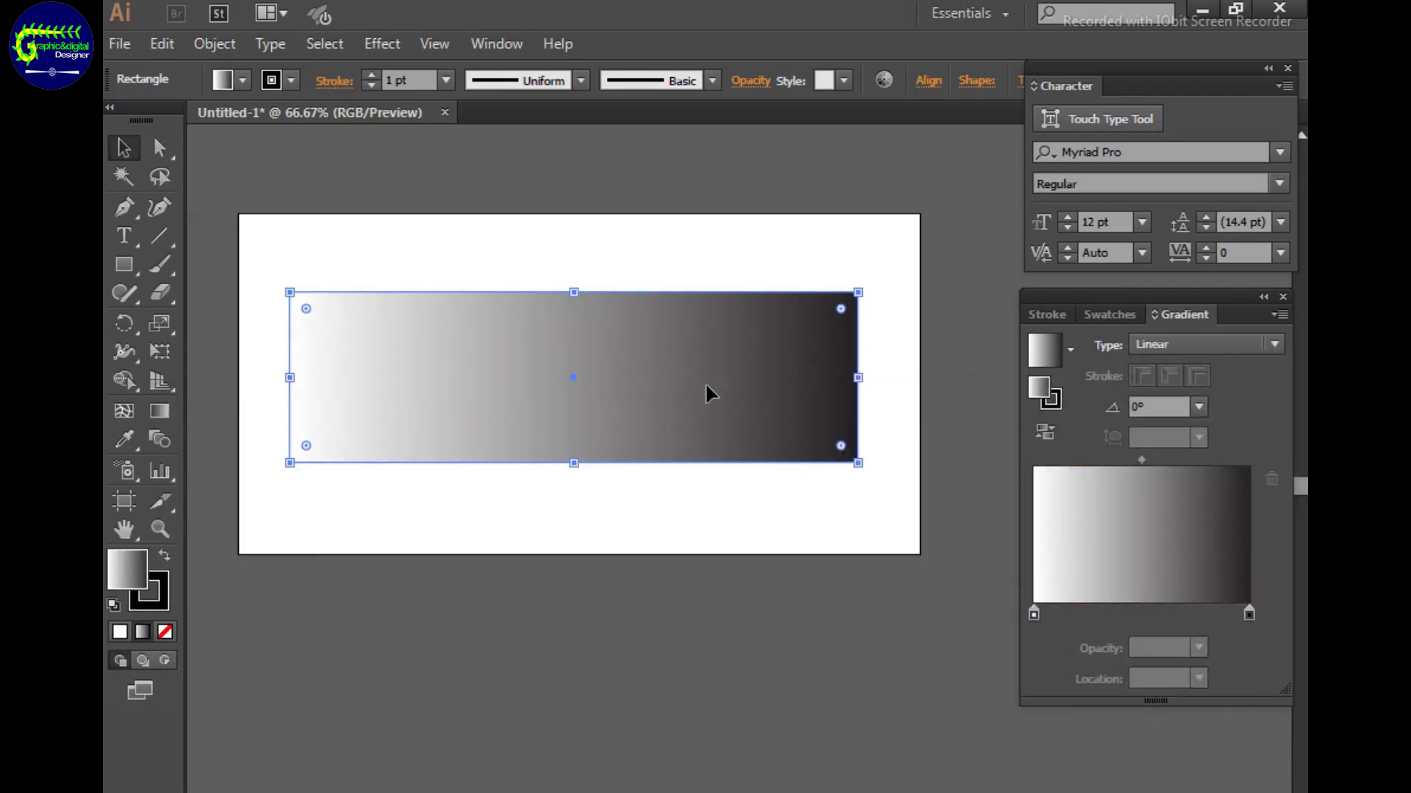
double_click(1248, 613)
click(992, 309)
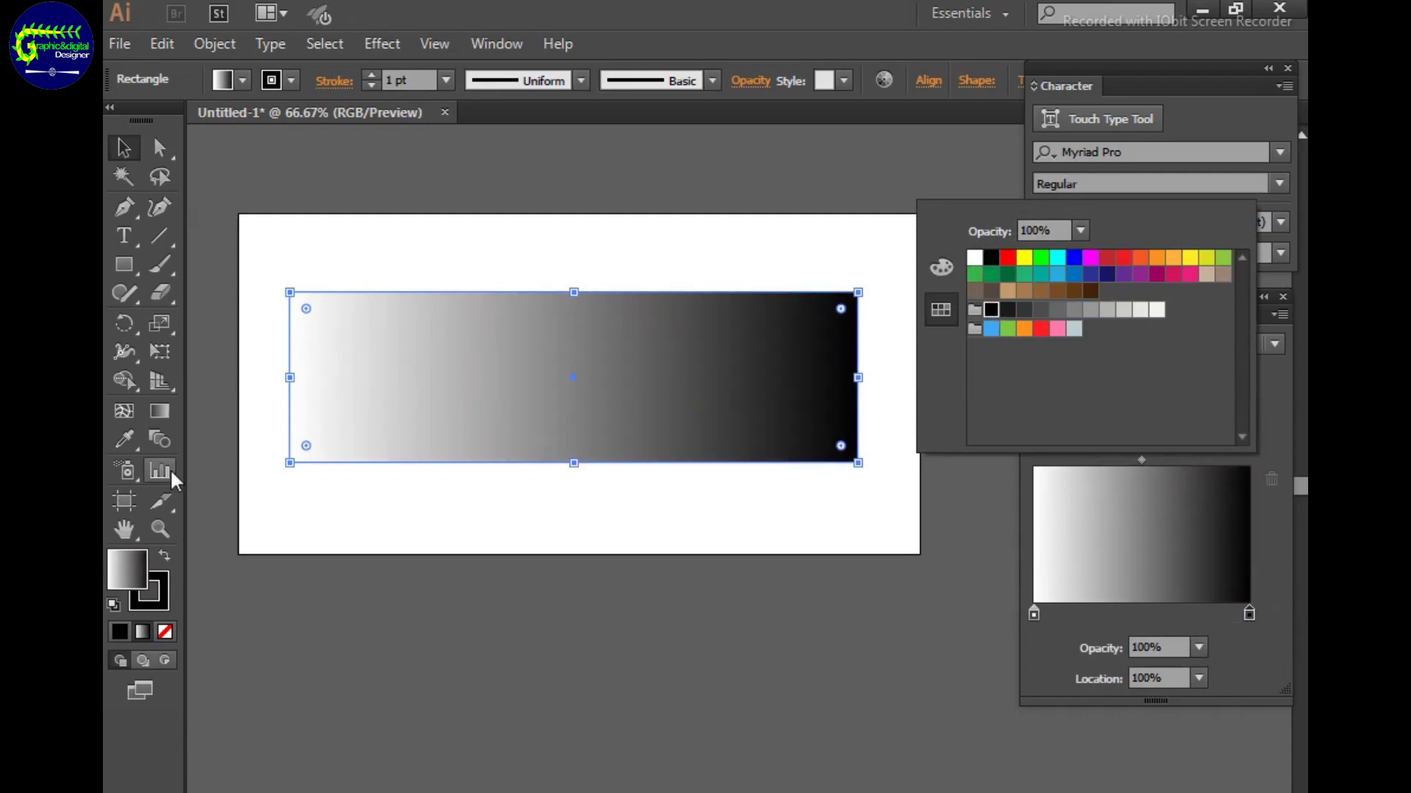
drag(572, 401, 626, 370)
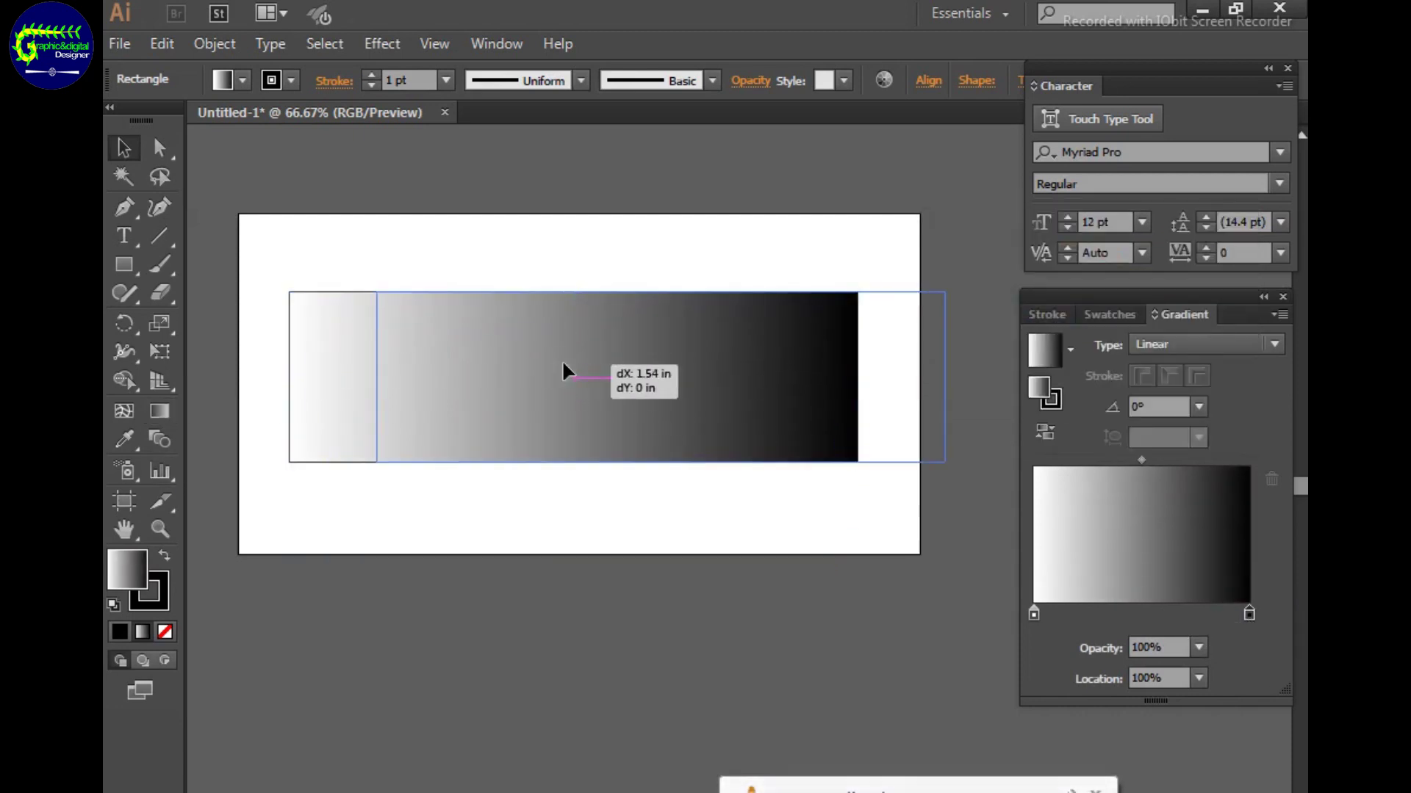
click(159, 411)
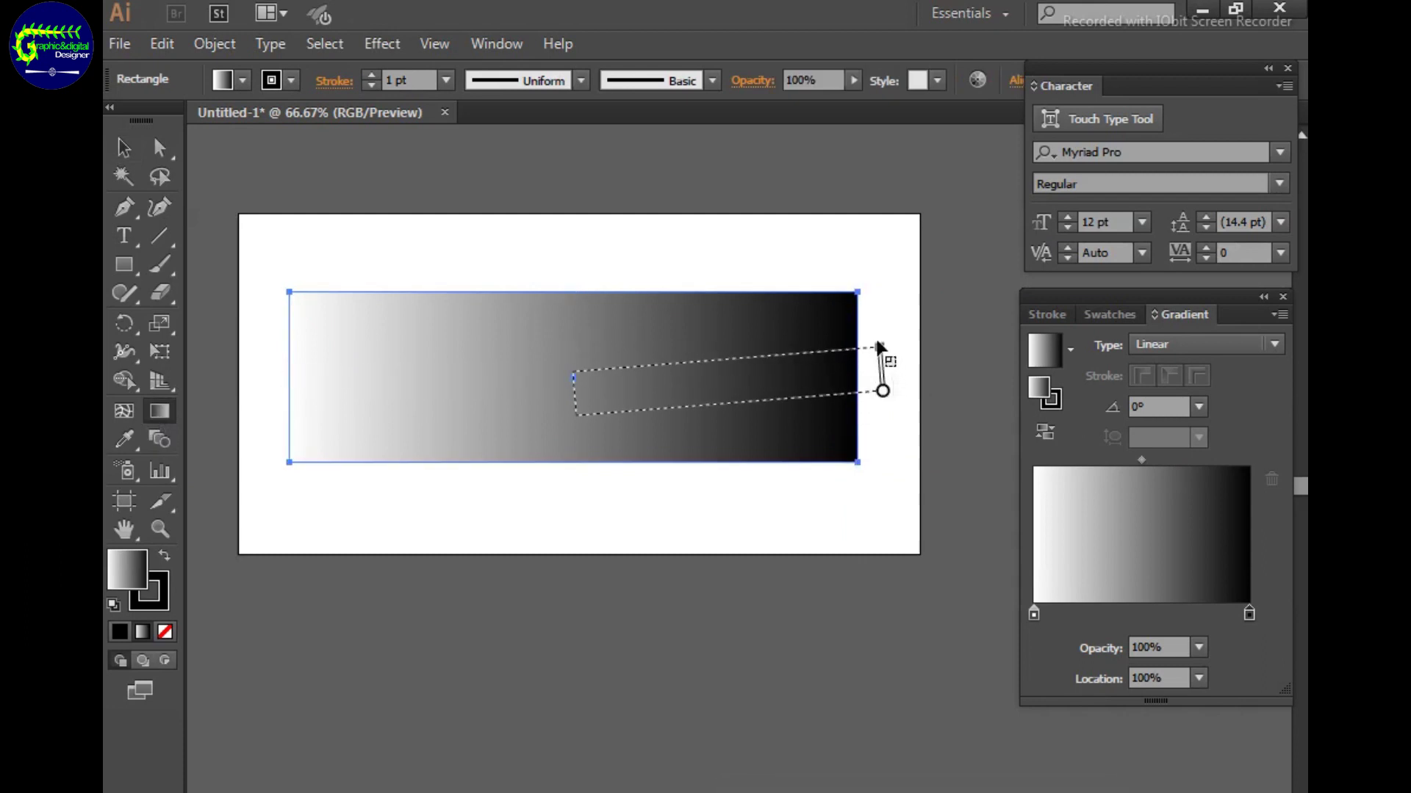
Redraw the gradient vertically across the banner and adjust its midpoint location.
drag(861, 395, 661, 520)
mouse_move(813, 271)
mouse_down()
mouse_move(821, 380)
mouse_move(639, 378)
mouse_move(629, 342)
mouse_move(575, 372)
mouse_move(574, 387)
mouse_up()
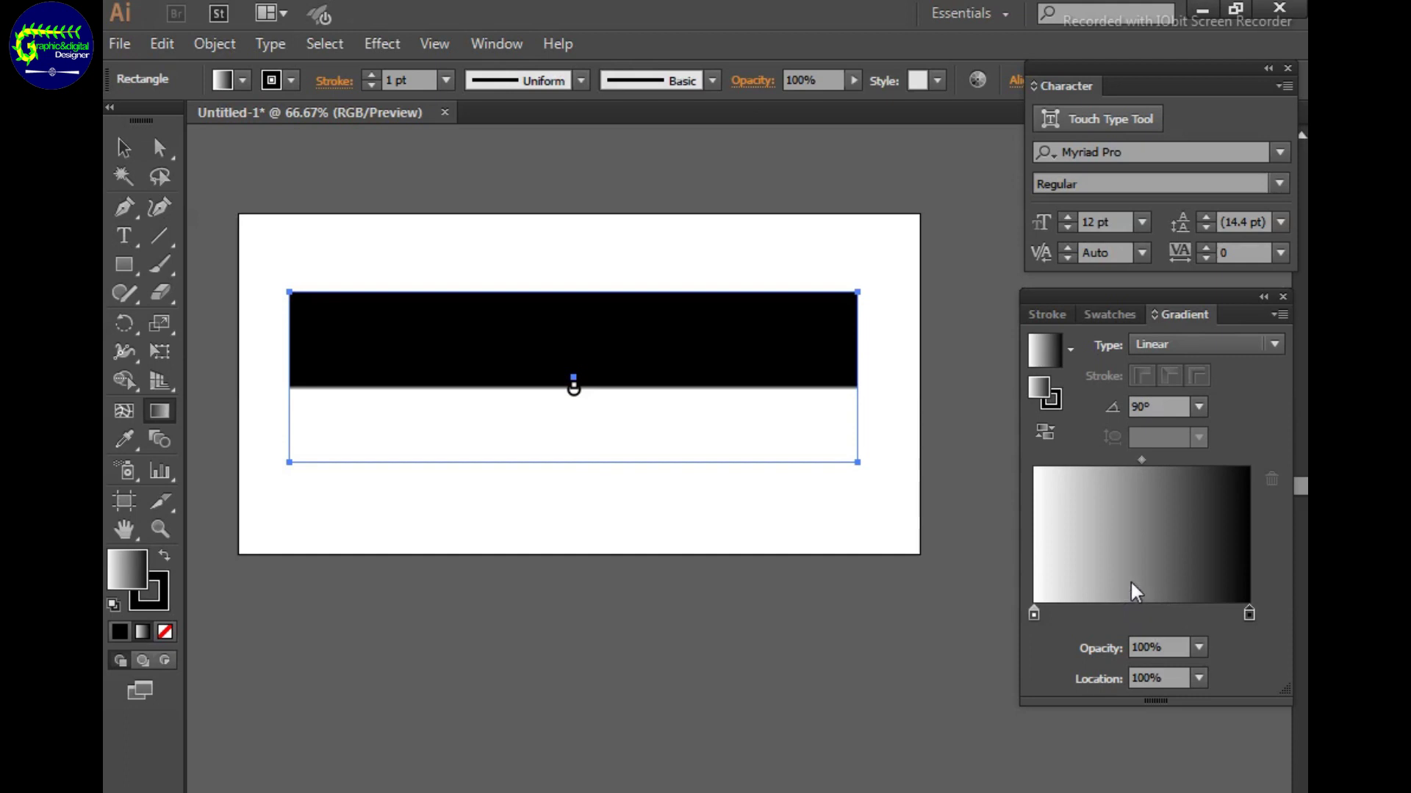
click(1141, 459)
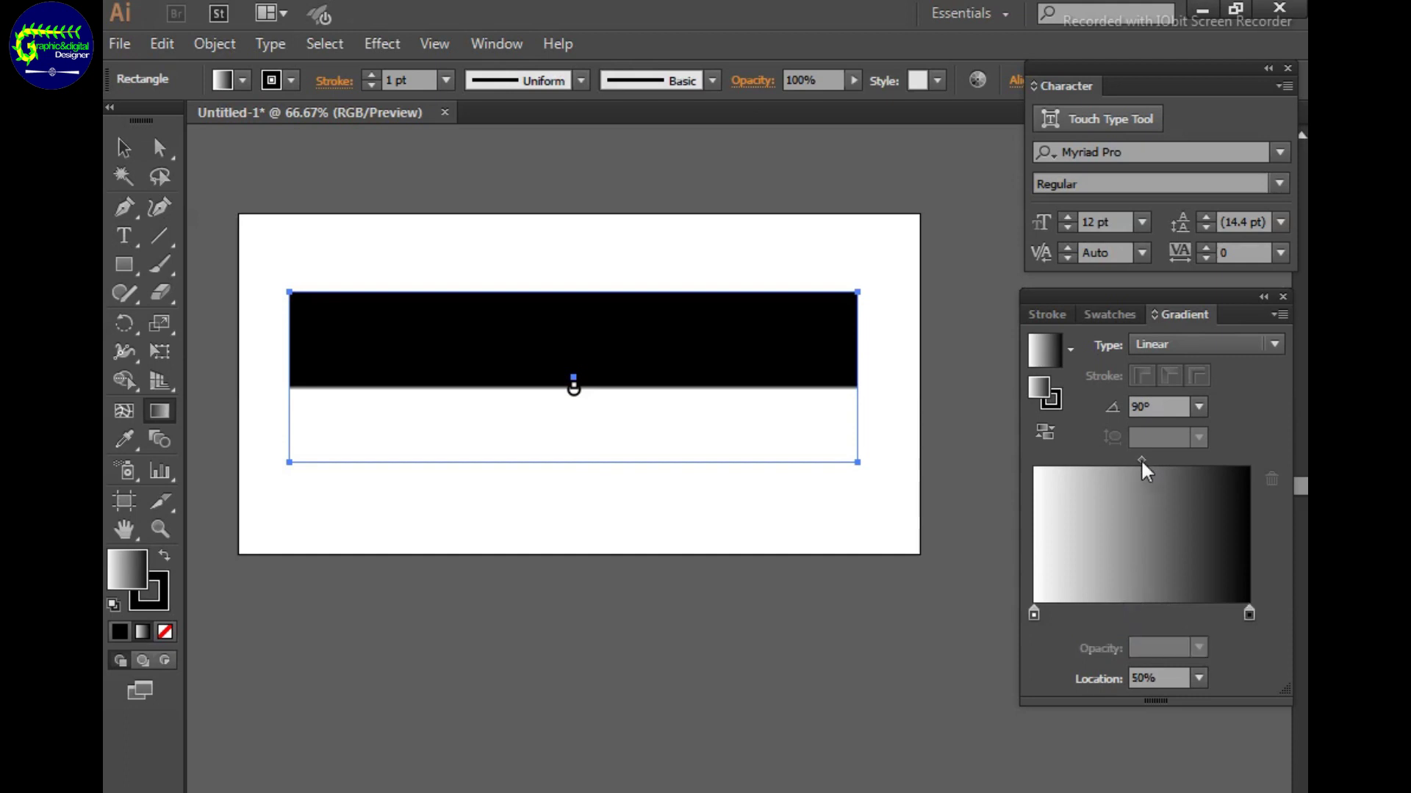
click(1198, 678)
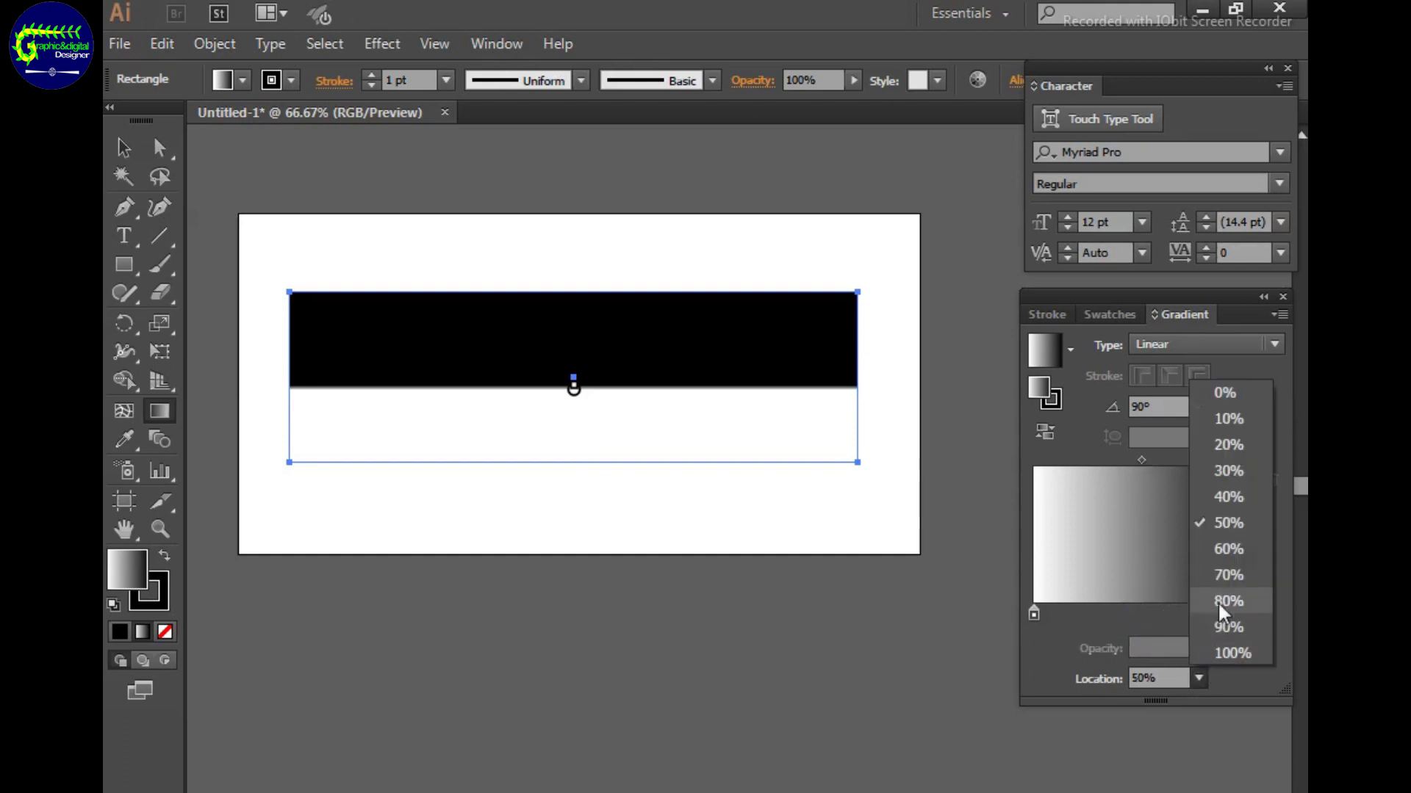
click(1224, 577)
click(1198, 679)
click(1237, 567)
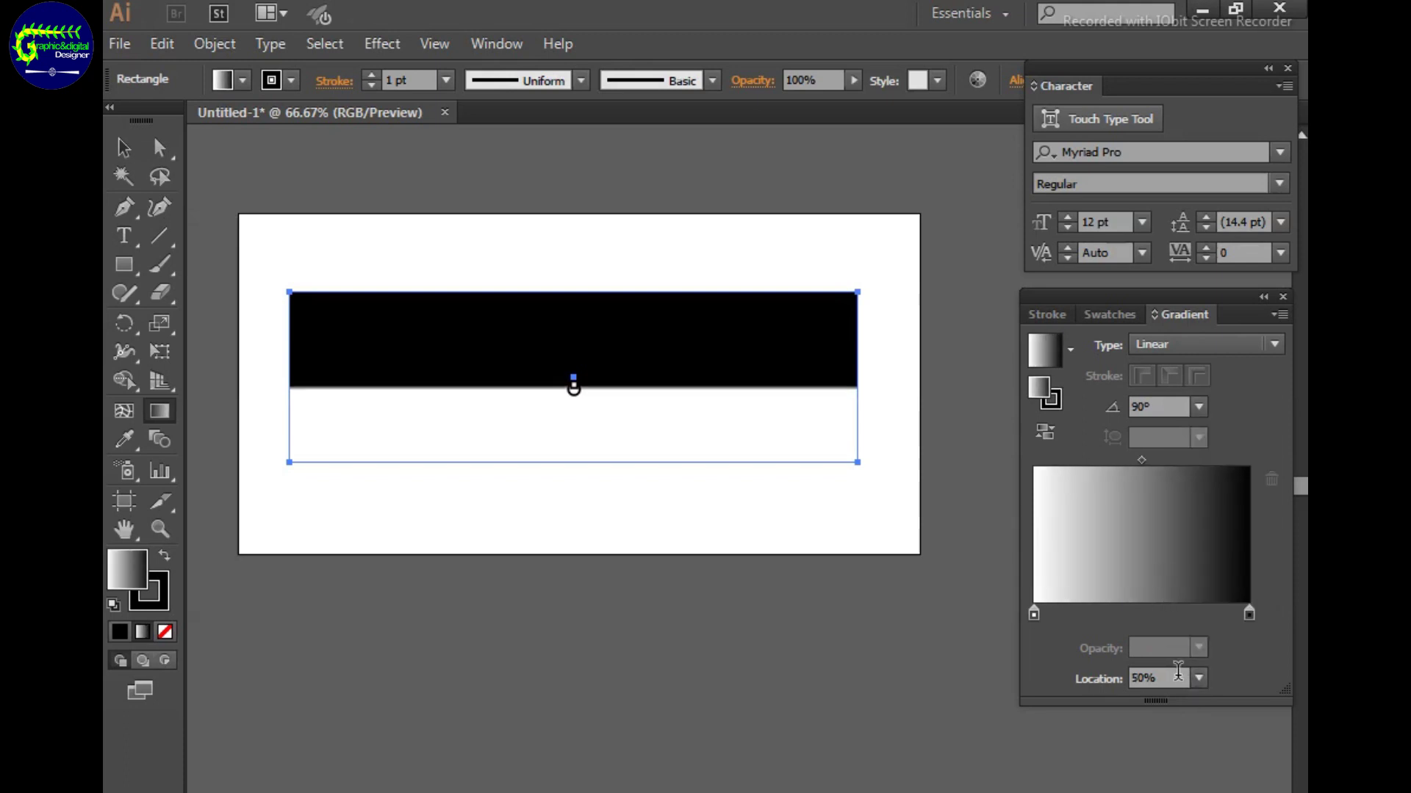
Add a navy middle stop at 50% and make the left stop light blue.
click(1199, 678)
click(1228, 560)
double_click(1141, 614)
click(1102, 275)
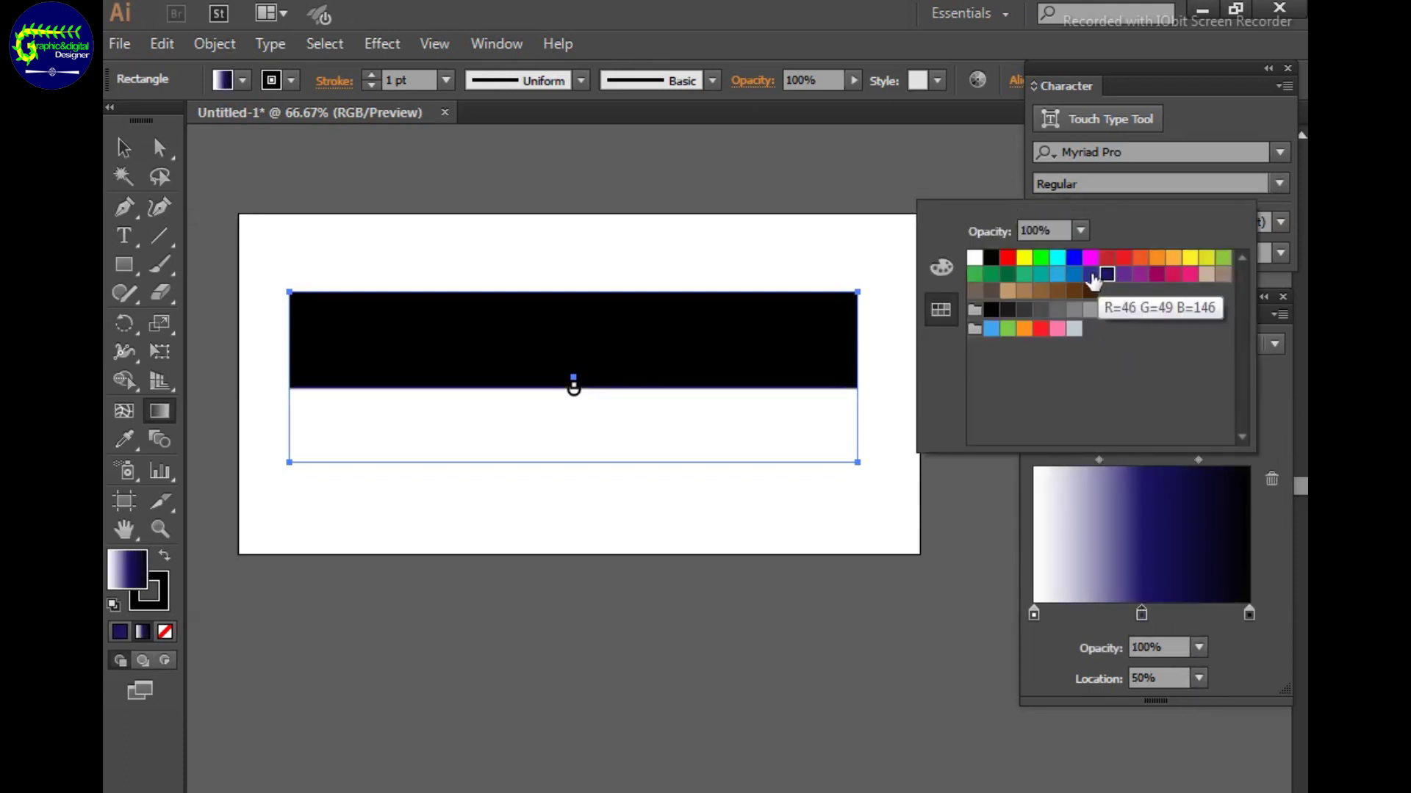
click(1090, 276)
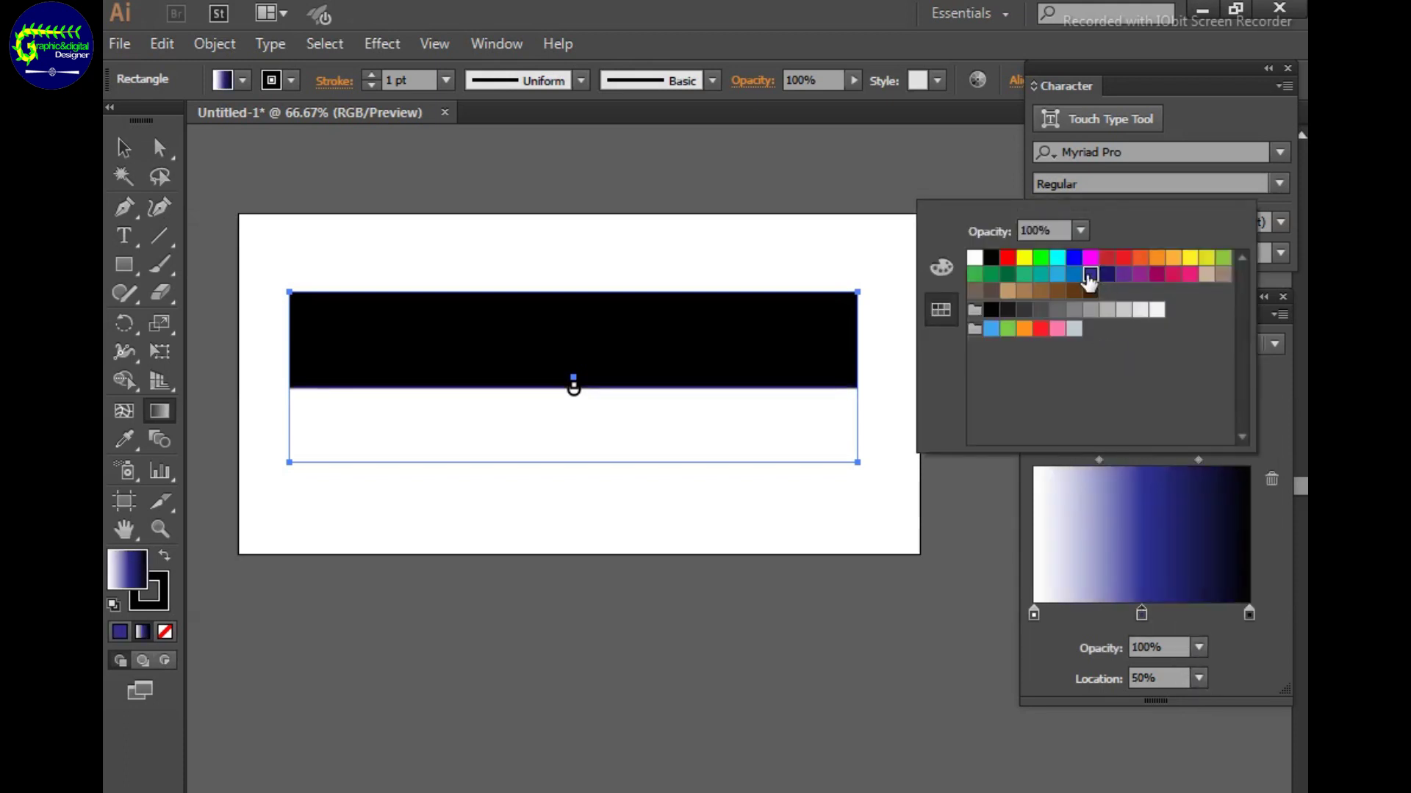
click(1033, 614)
click(1073, 275)
click(1058, 277)
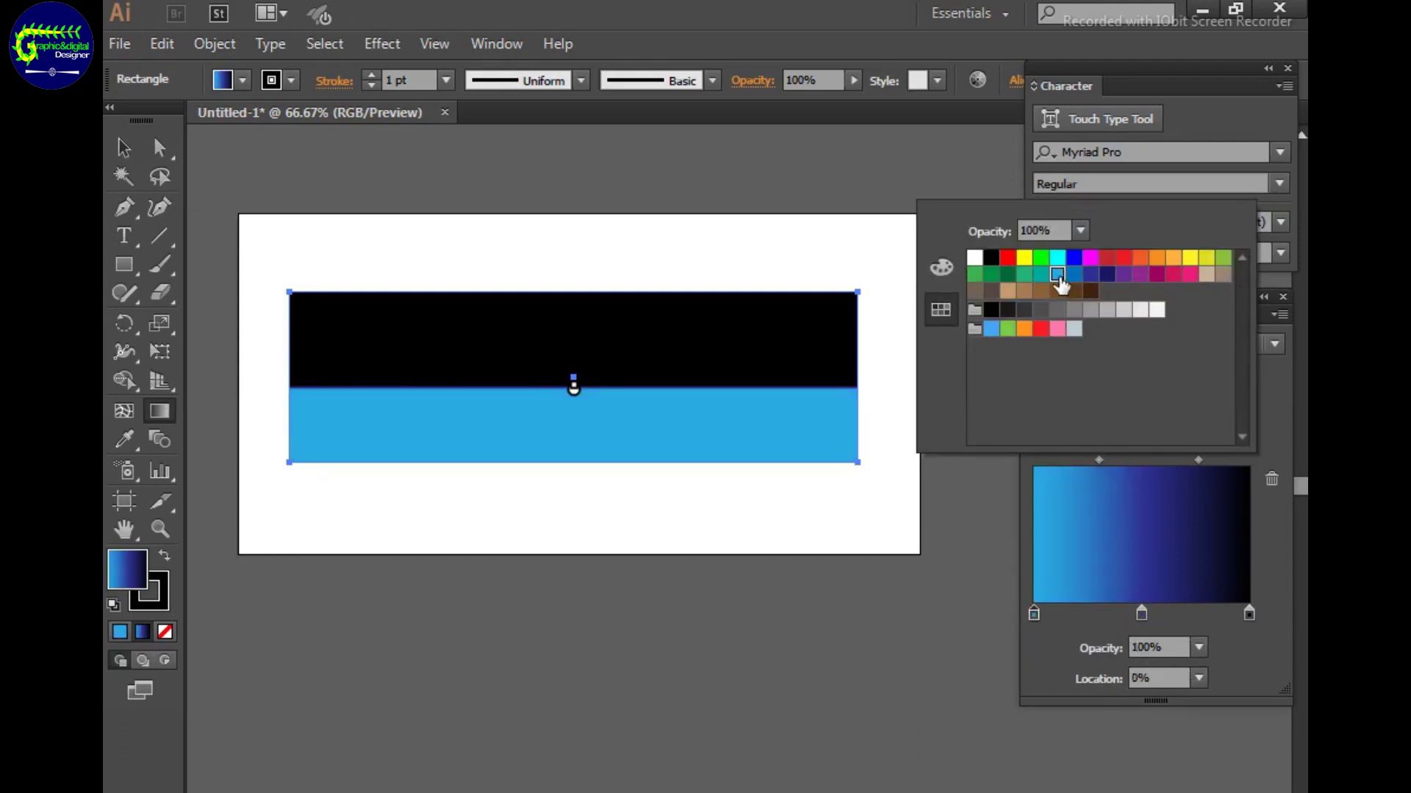
Shift the middle and end stops and redraw the gradient vertically across the banner.
drag(1132, 611, 1054, 612)
drag(1250, 612, 1229, 612)
drag(1175, 460, 1081, 460)
mouse_move(574, 398)
mouse_down()
mouse_move(585, 455)
mouse_move(637, 397)
mouse_move(592, 409)
mouse_move(565, 362)
mouse_move(588, 395)
mouse_move(580, 356)
mouse_up()
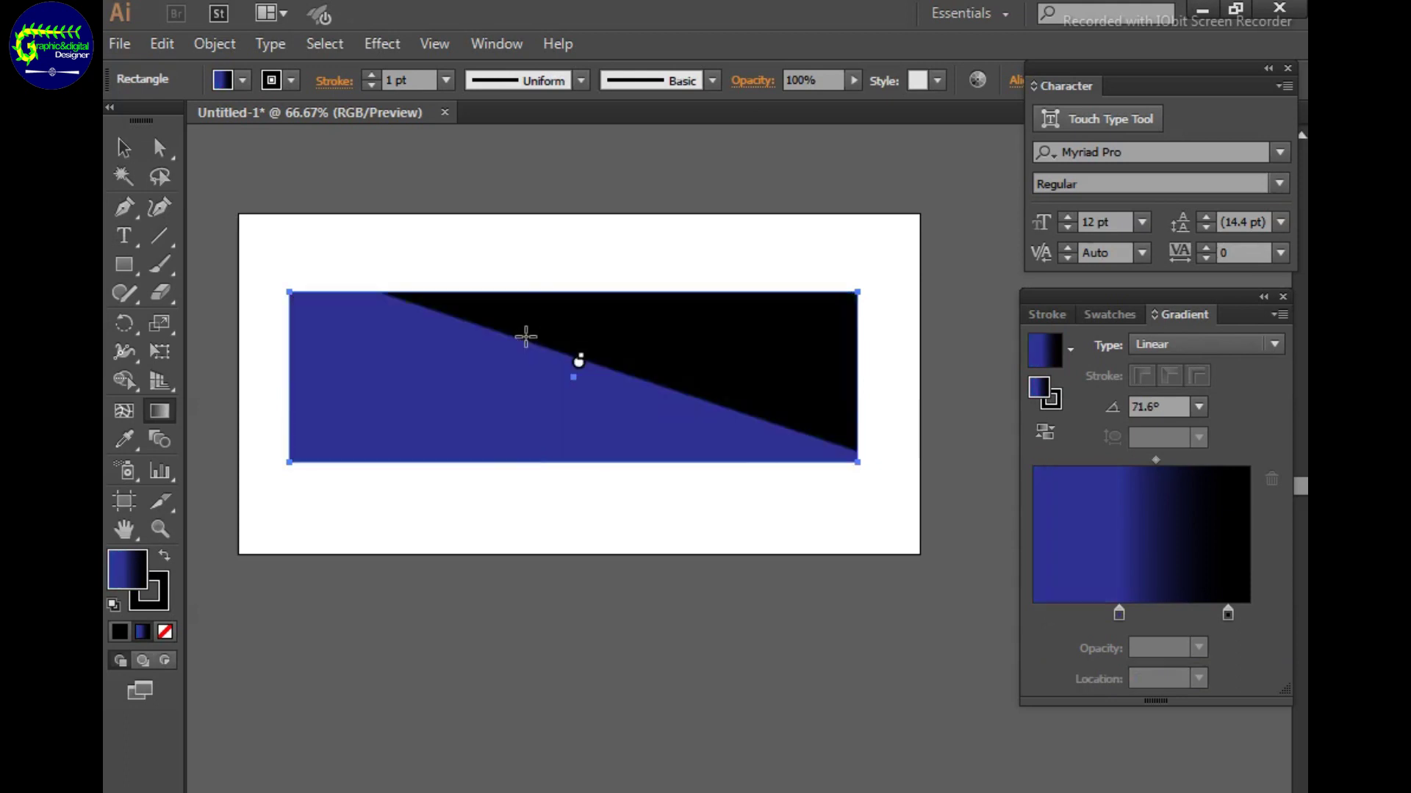
mouse_move(576, 409)
mouse_down()
mouse_move(598, 331)
mouse_move(567, 400)
mouse_up()
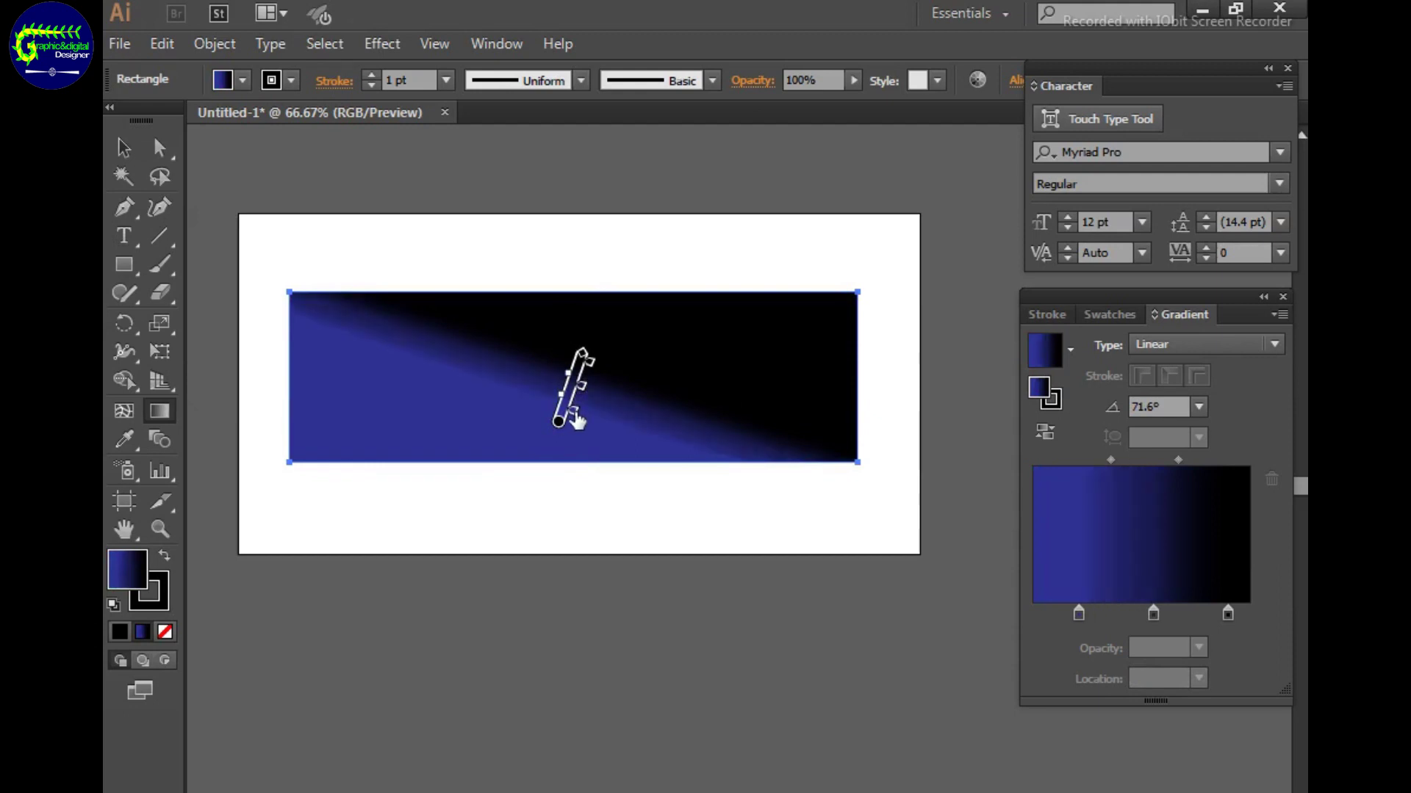
drag(582, 352, 599, 299)
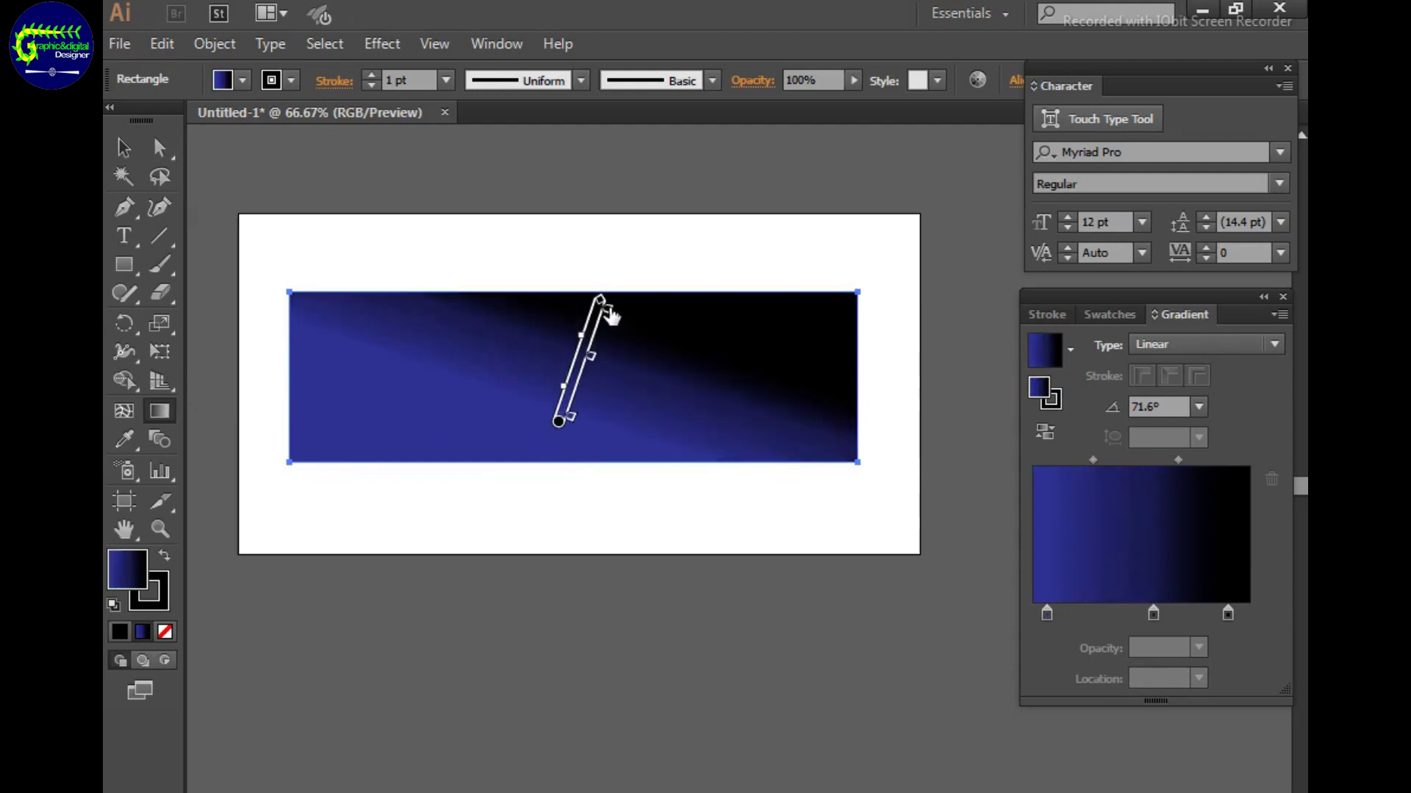
drag(574, 399, 576, 516)
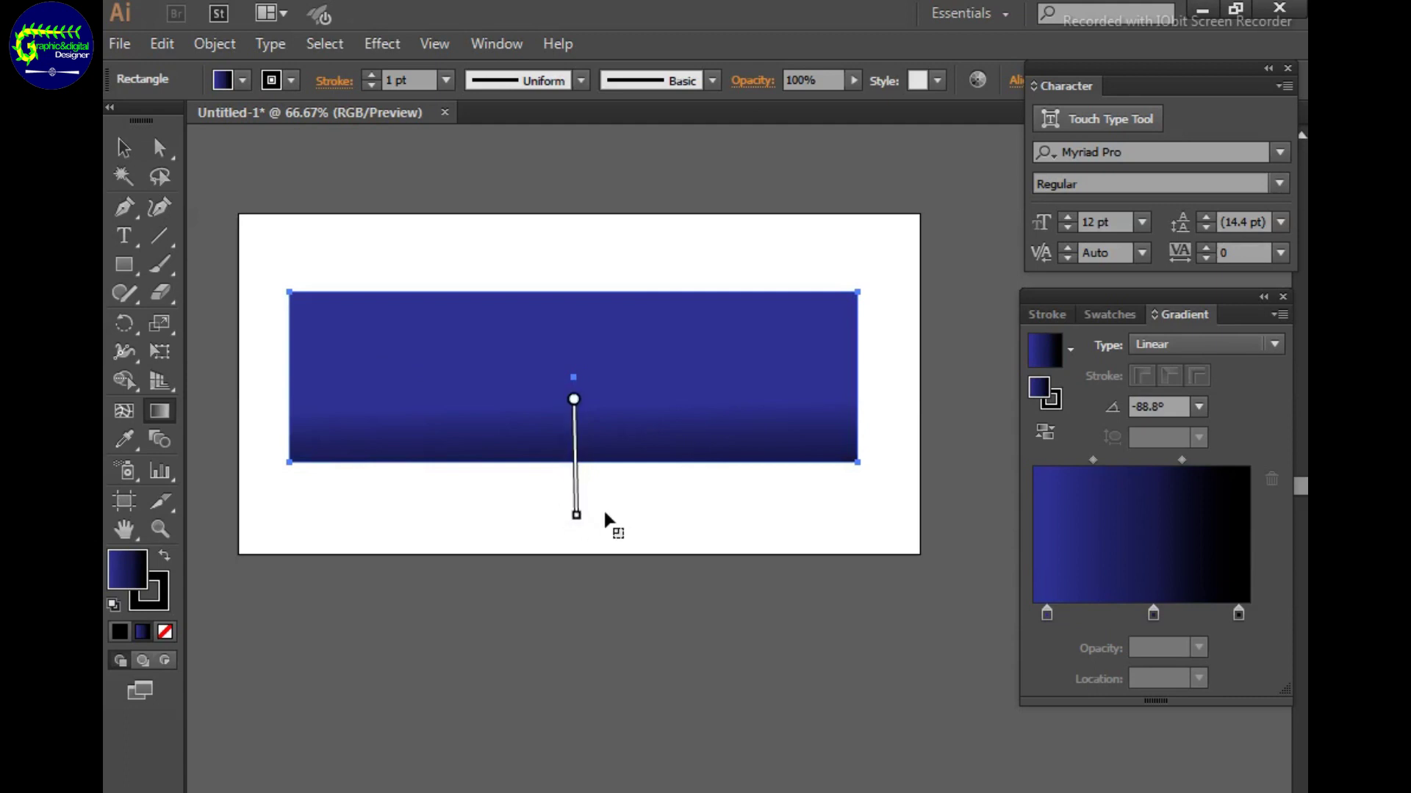
Reverse the gradient so the top is dark and reposition its span lower.
mouse_move(575, 456)
drag(570, 518, 573, 240)
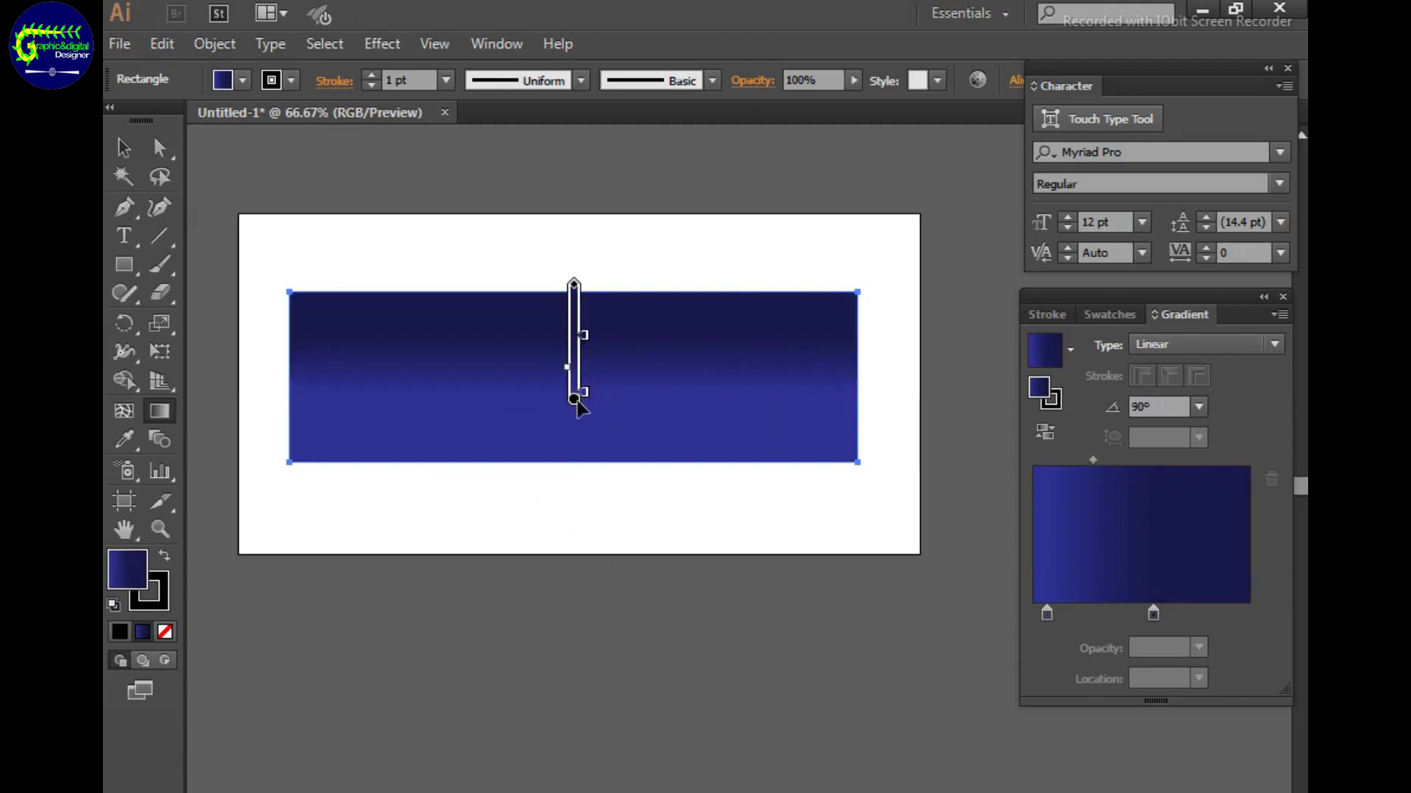
drag(574, 399, 574, 438)
mouse_move(585, 378)
mouse_down()
mouse_move(586, 438)
mouse_move(583, 394)
mouse_move(590, 426)
mouse_up()
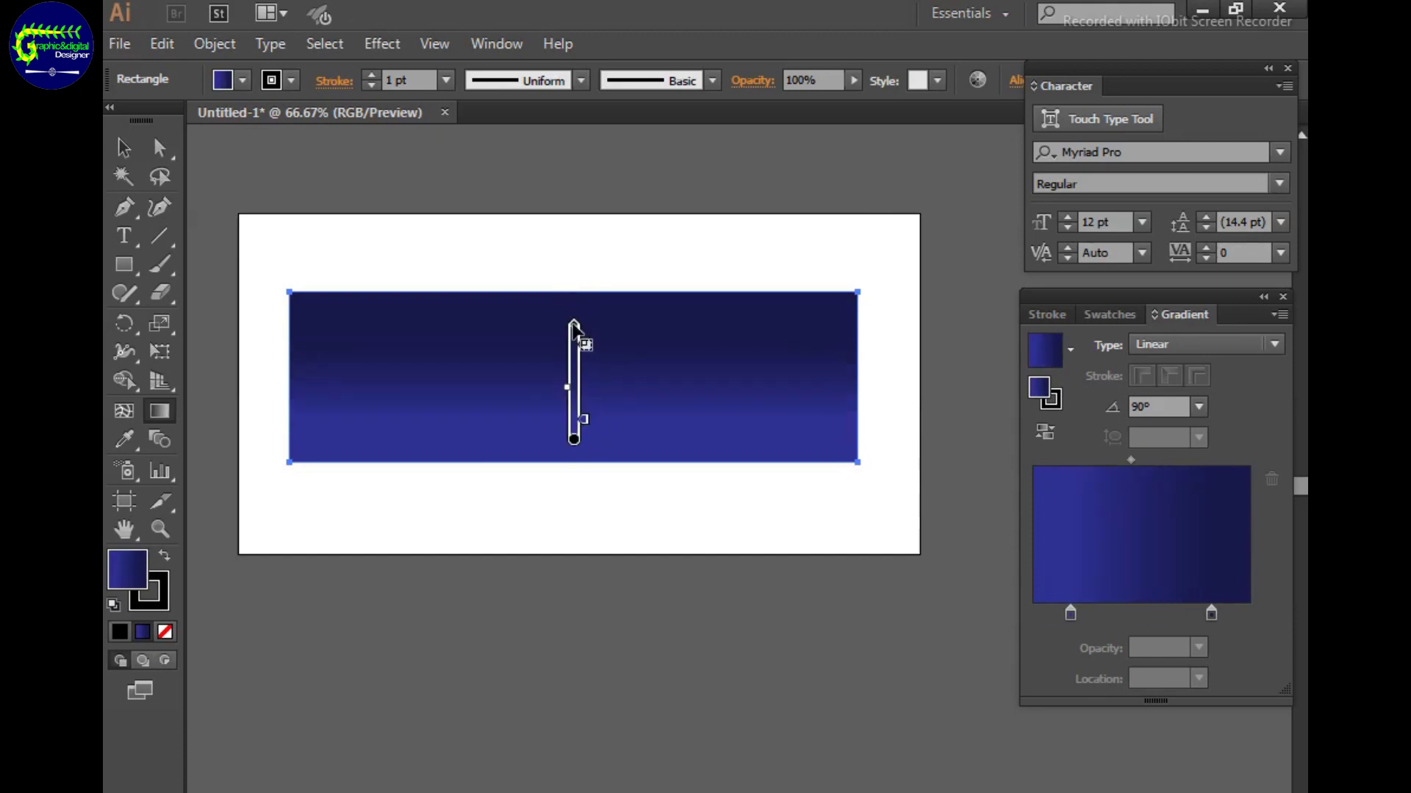
drag(574, 324, 574, 294)
drag(574, 440, 574, 452)
drag(584, 334, 587, 360)
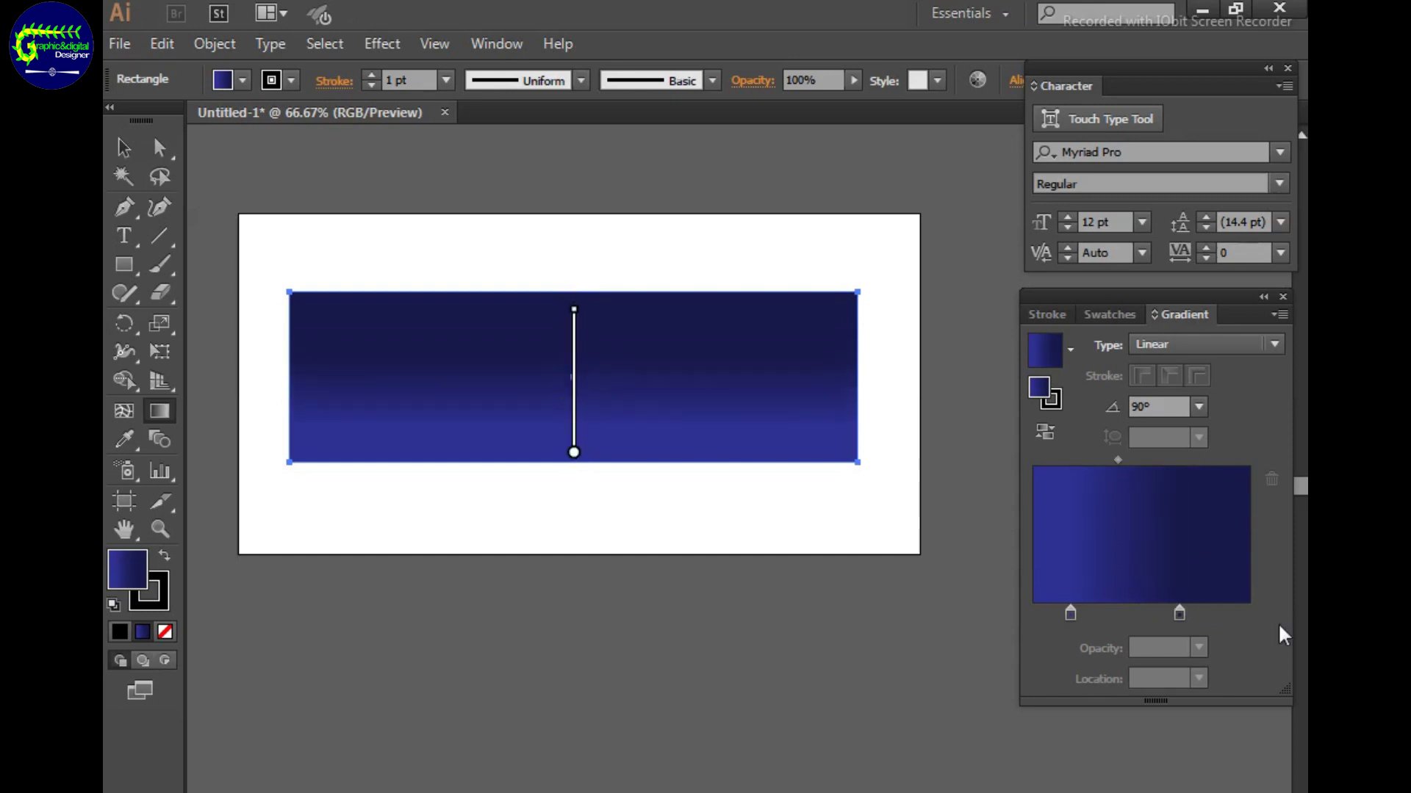
Move the second gradient stop to 82.71% and make the top stop black.
click(1179, 614)
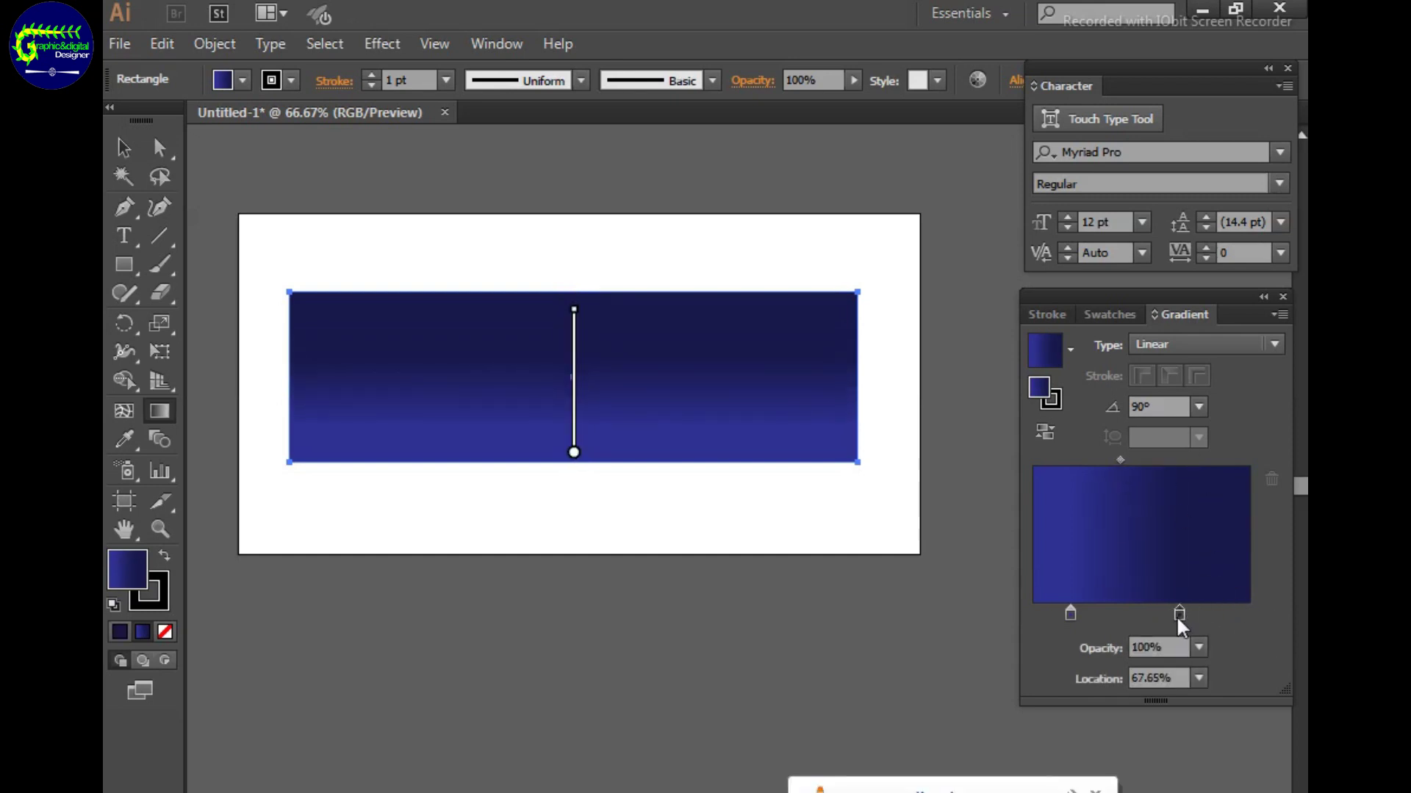
drag(1179, 614, 1213, 614)
double_click(573, 318)
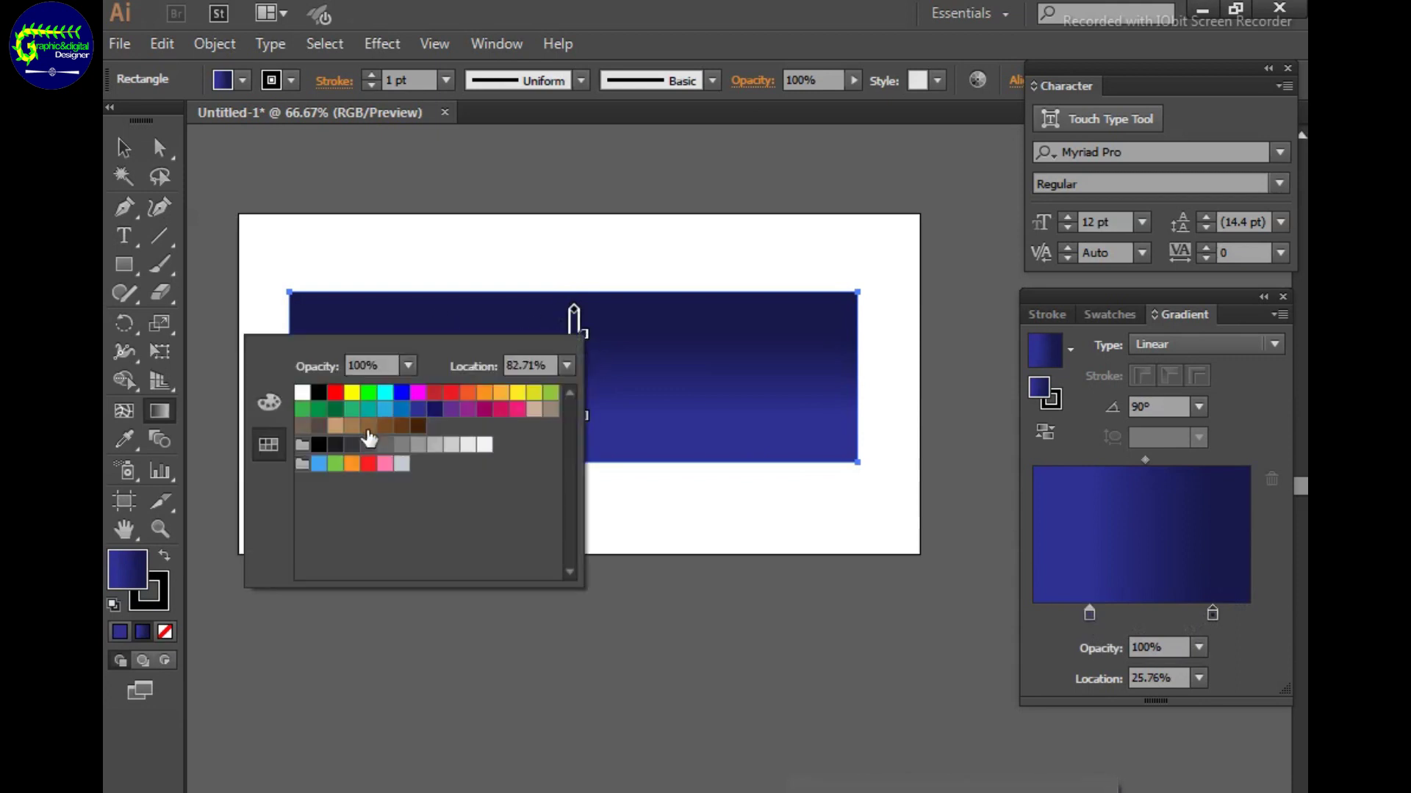
click(318, 393)
click(904, 497)
click(123, 147)
click(647, 507)
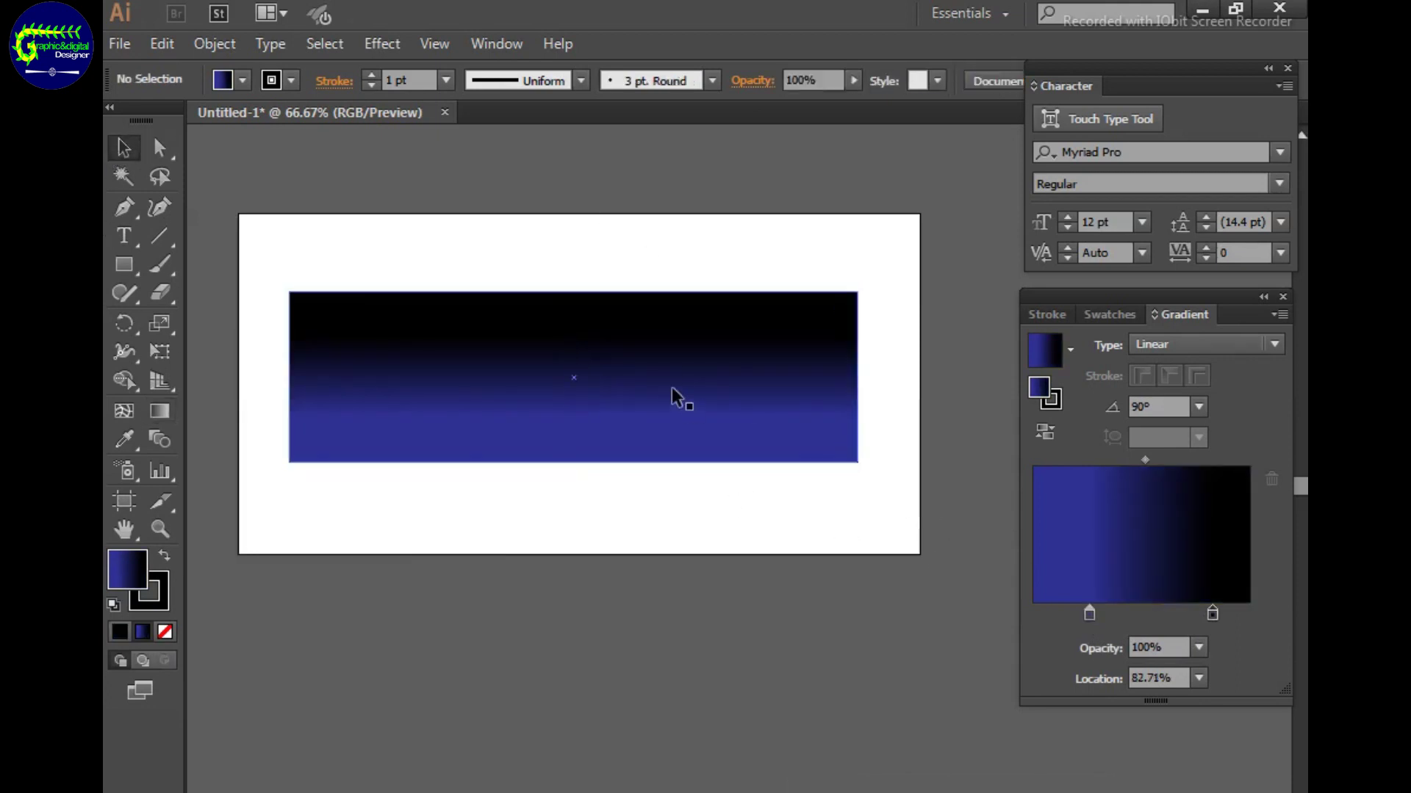
Select the banner rectangle and check the Object menu without making changes.
click(642, 411)
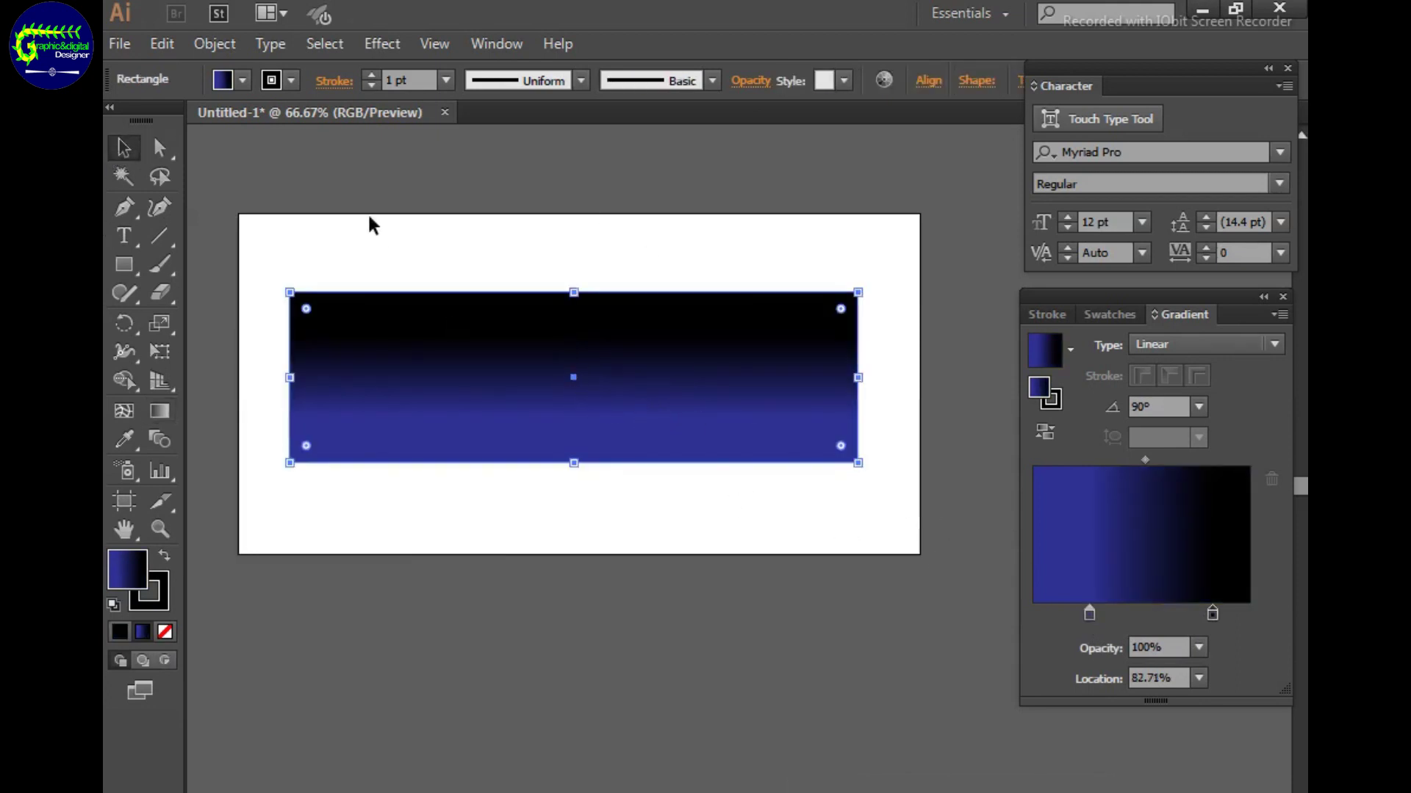
click(512, 263)
click(527, 355)
click(214, 43)
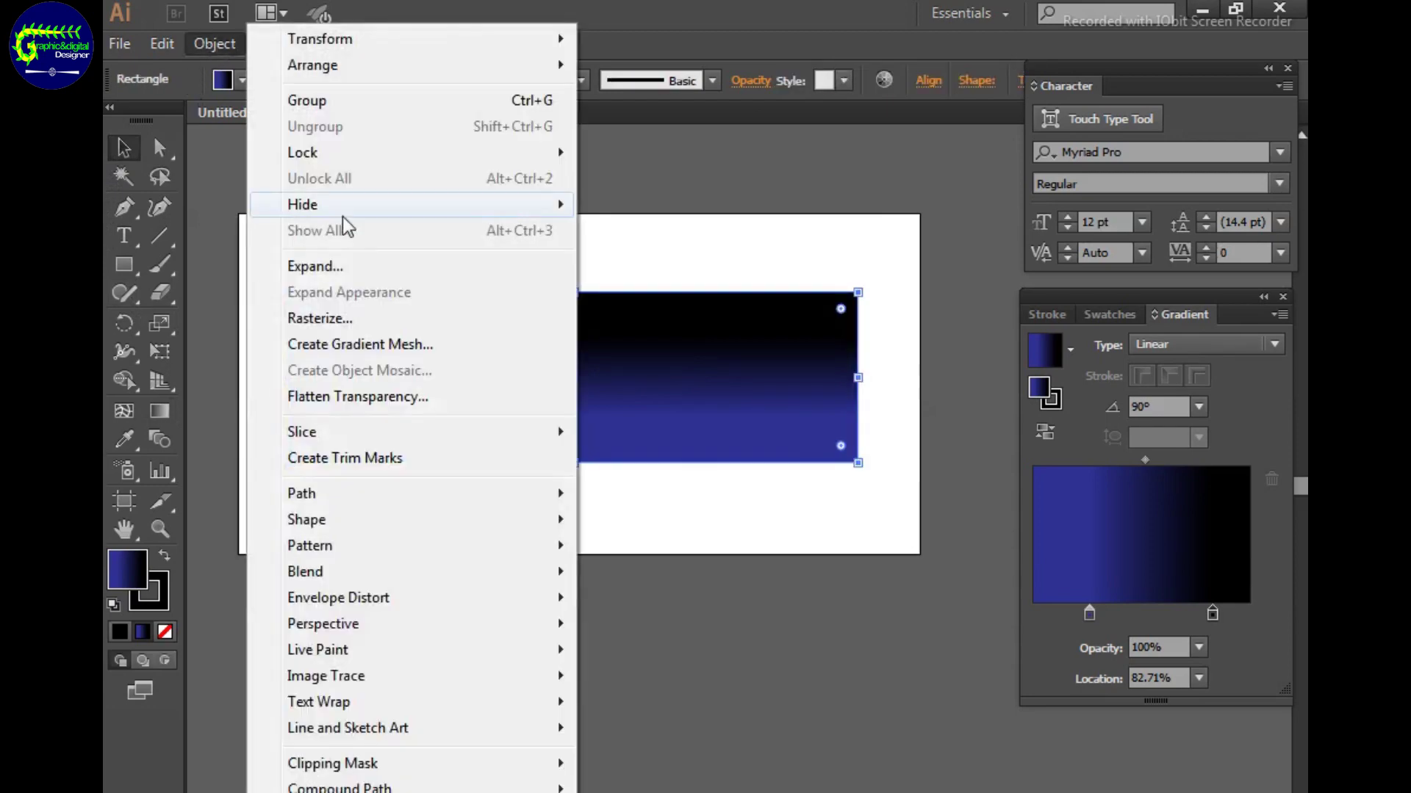
click(954, 372)
Zoom in to about 200% and pan to bring the whole banner into view.
scroll(744, 566, up, 1)
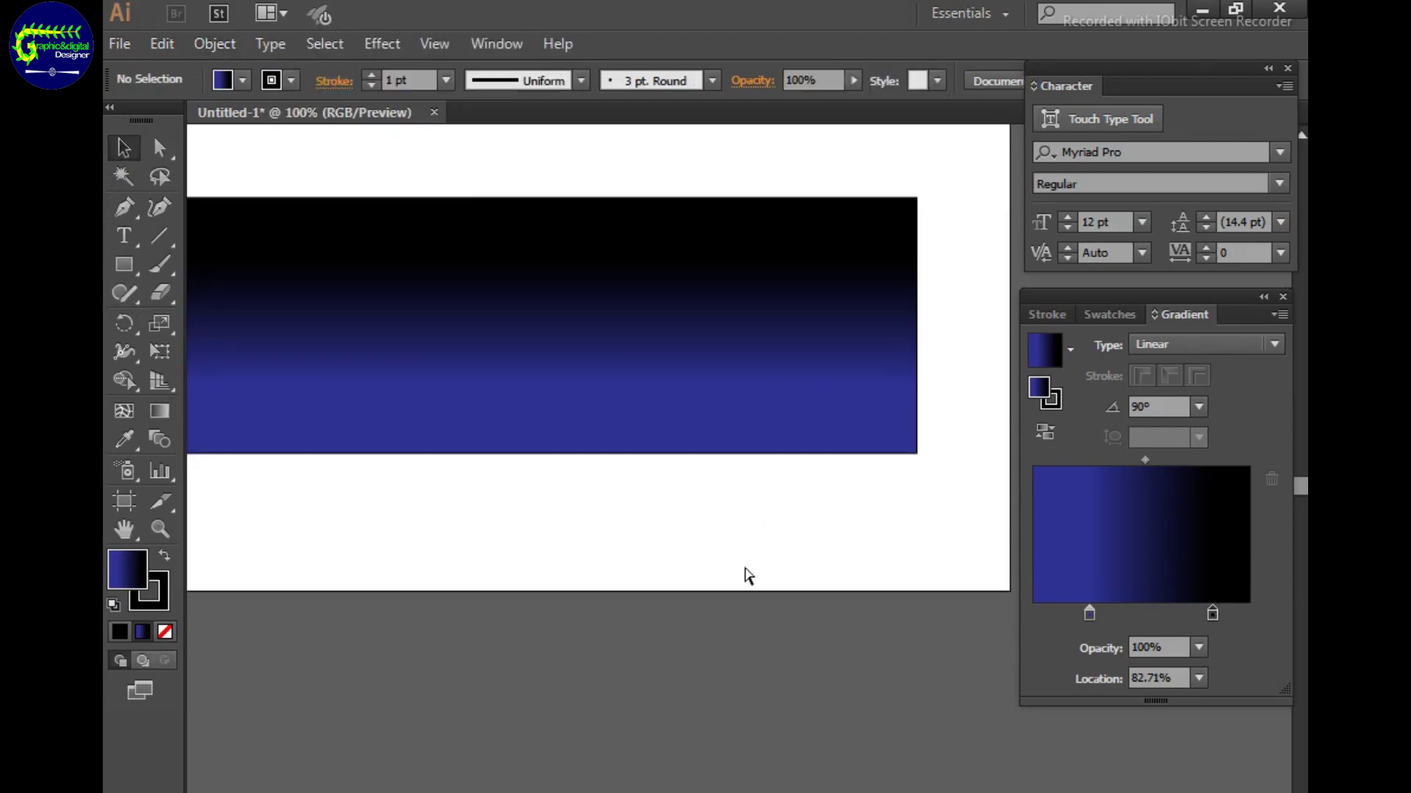
scroll(743, 566, up, 1)
scroll(713, 514, up, 1)
scroll(674, 513, up, 2)
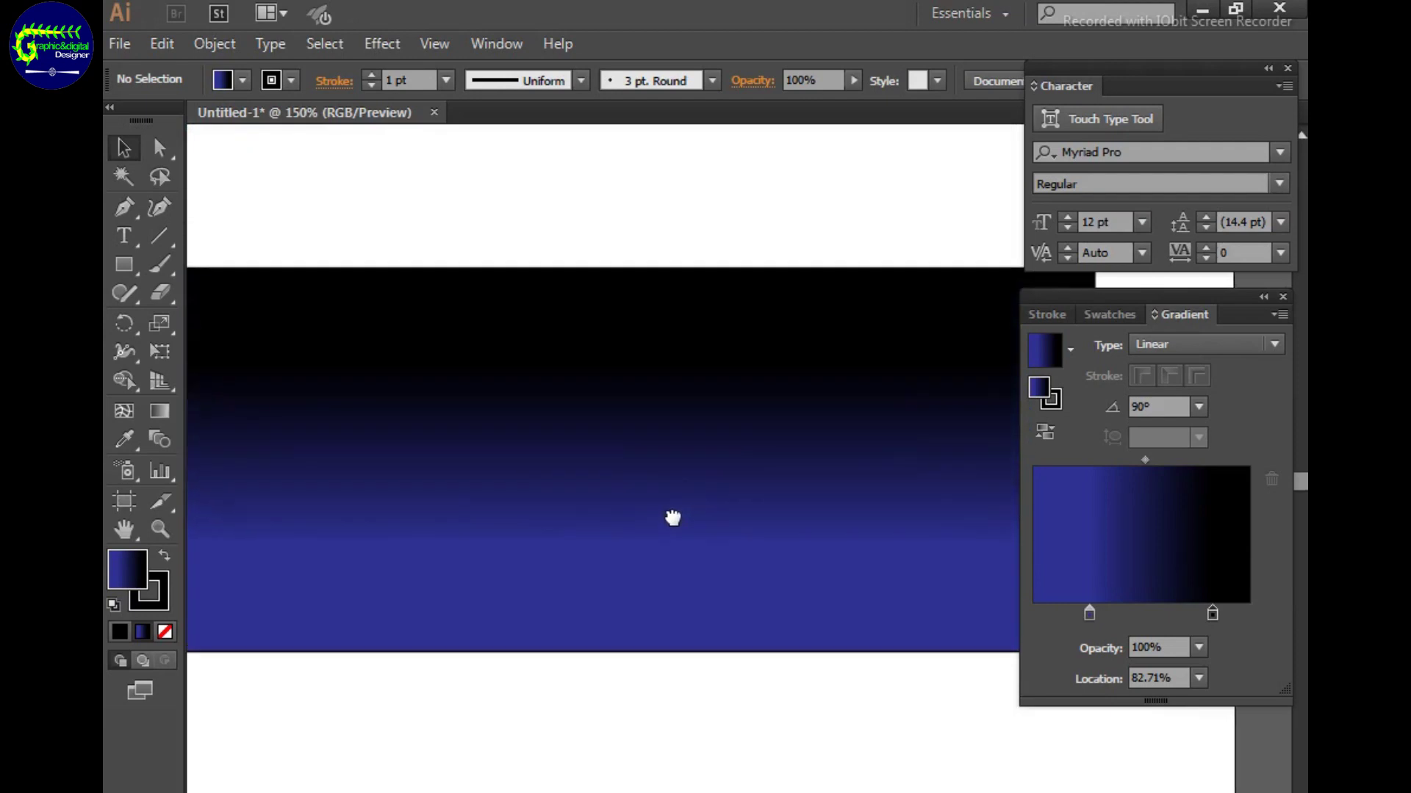
scroll(576, 495, up, 1)
scroll(646, 507, right, 2)
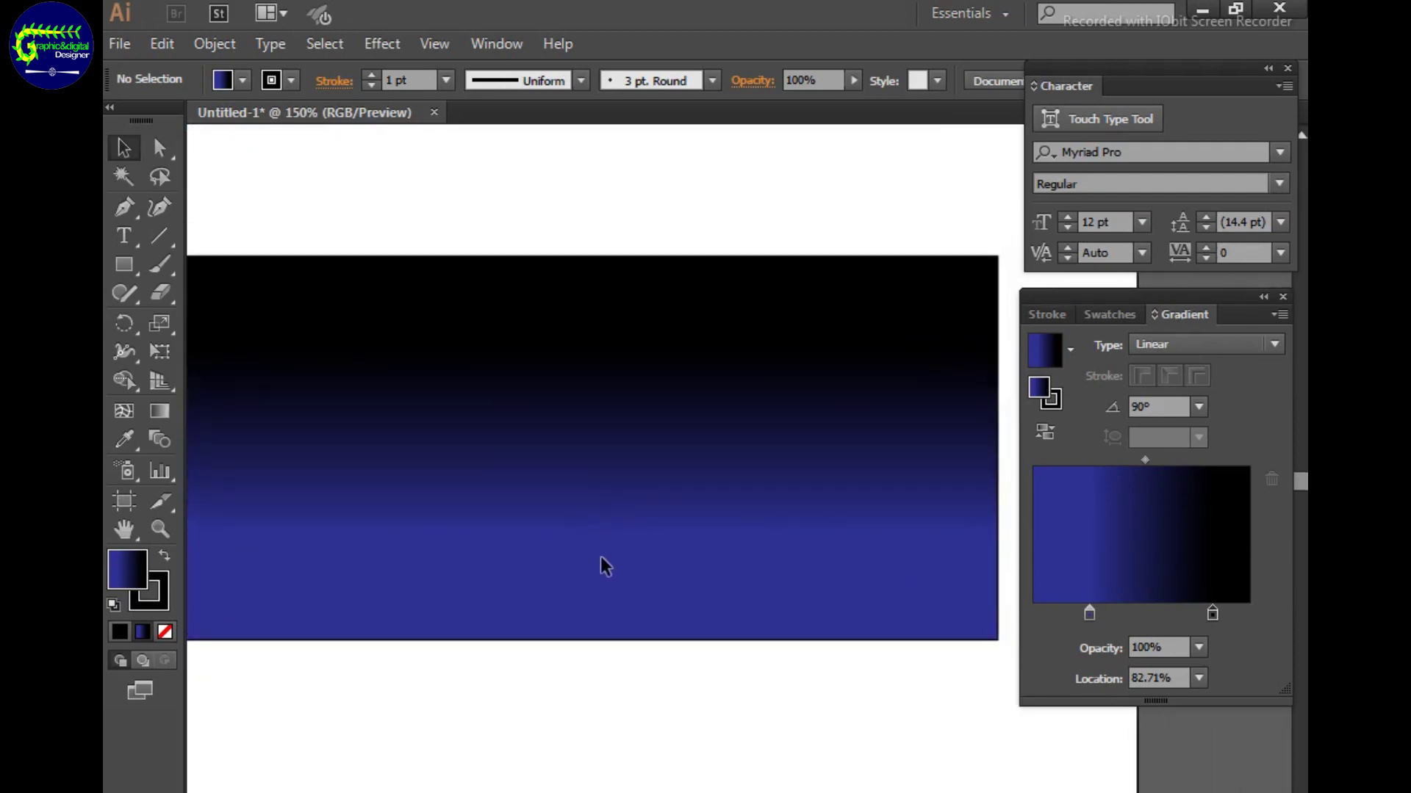
scroll(879, 514, right, 3)
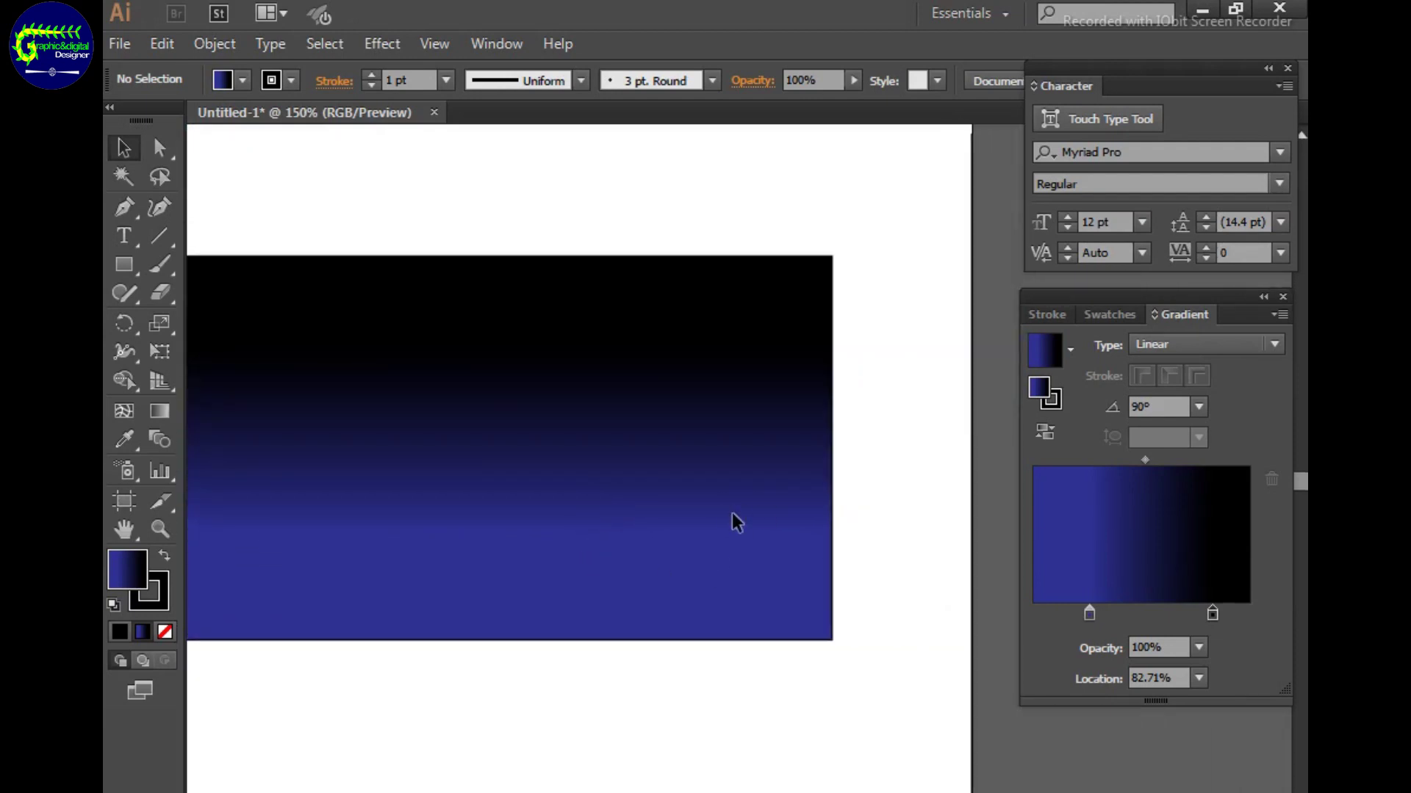
scroll(732, 513, up, 1)
scroll(735, 520, up, 1)
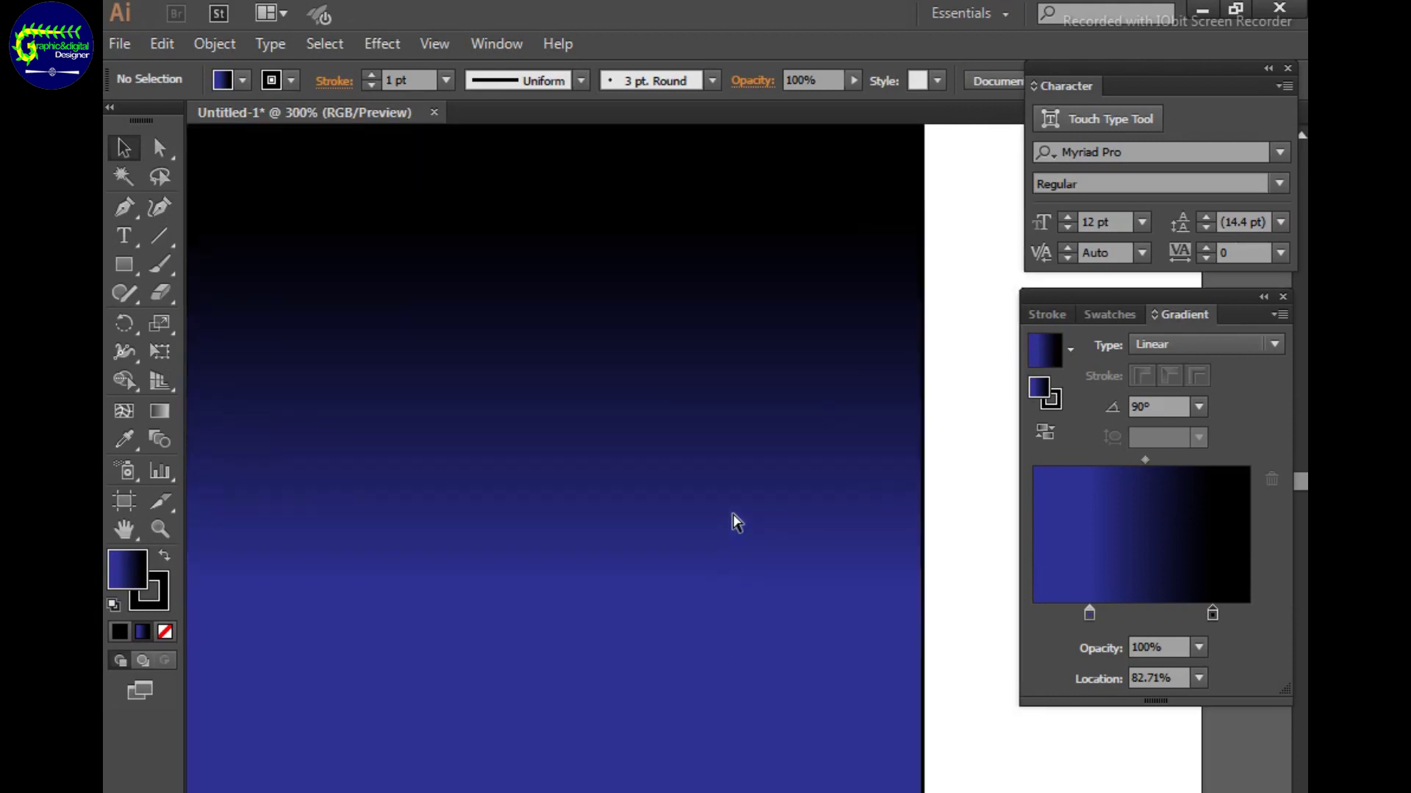
scroll(735, 520, down, 1)
drag(577, 537, 708, 546)
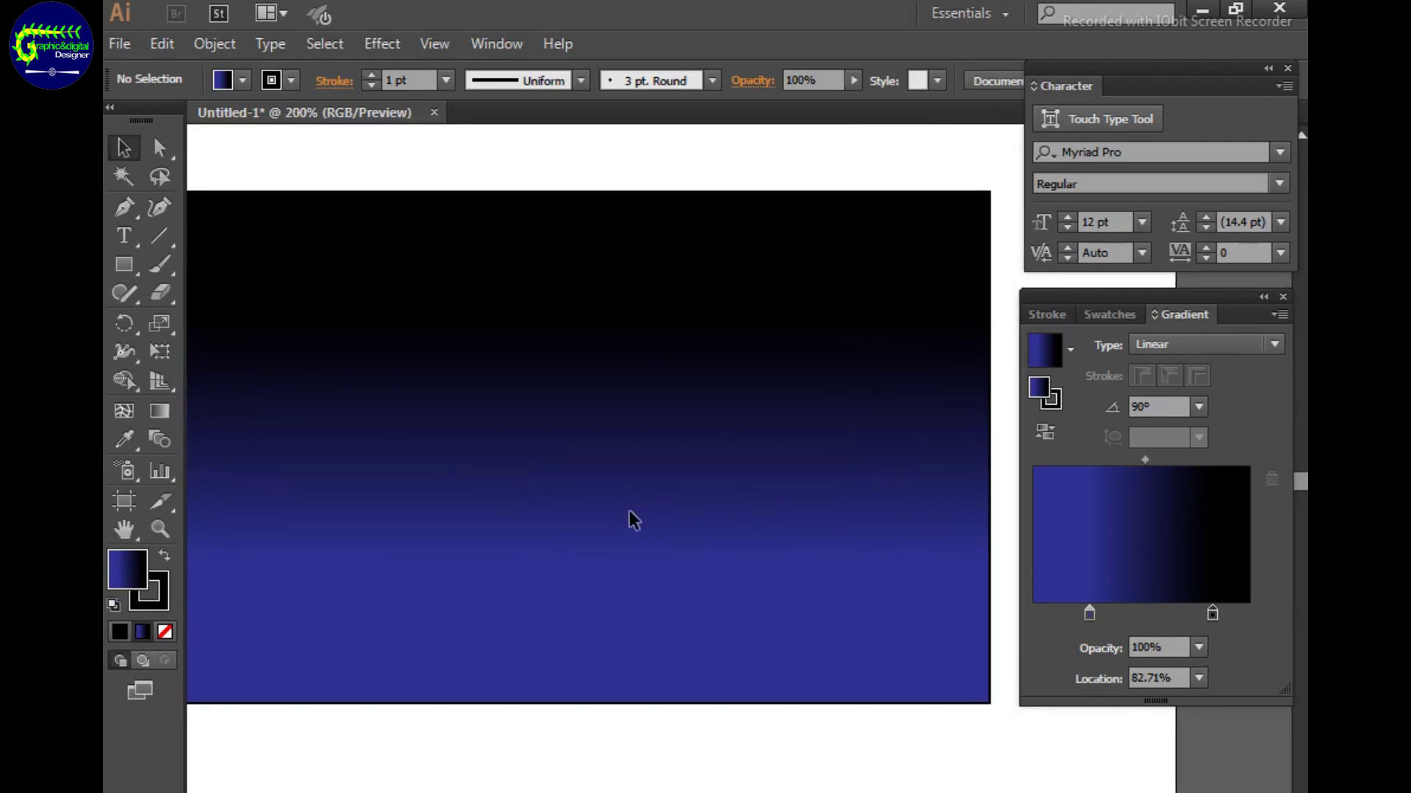
Draw a tall rectangle in the banner's middle and fill it with RGB Cyan.
click(129, 269)
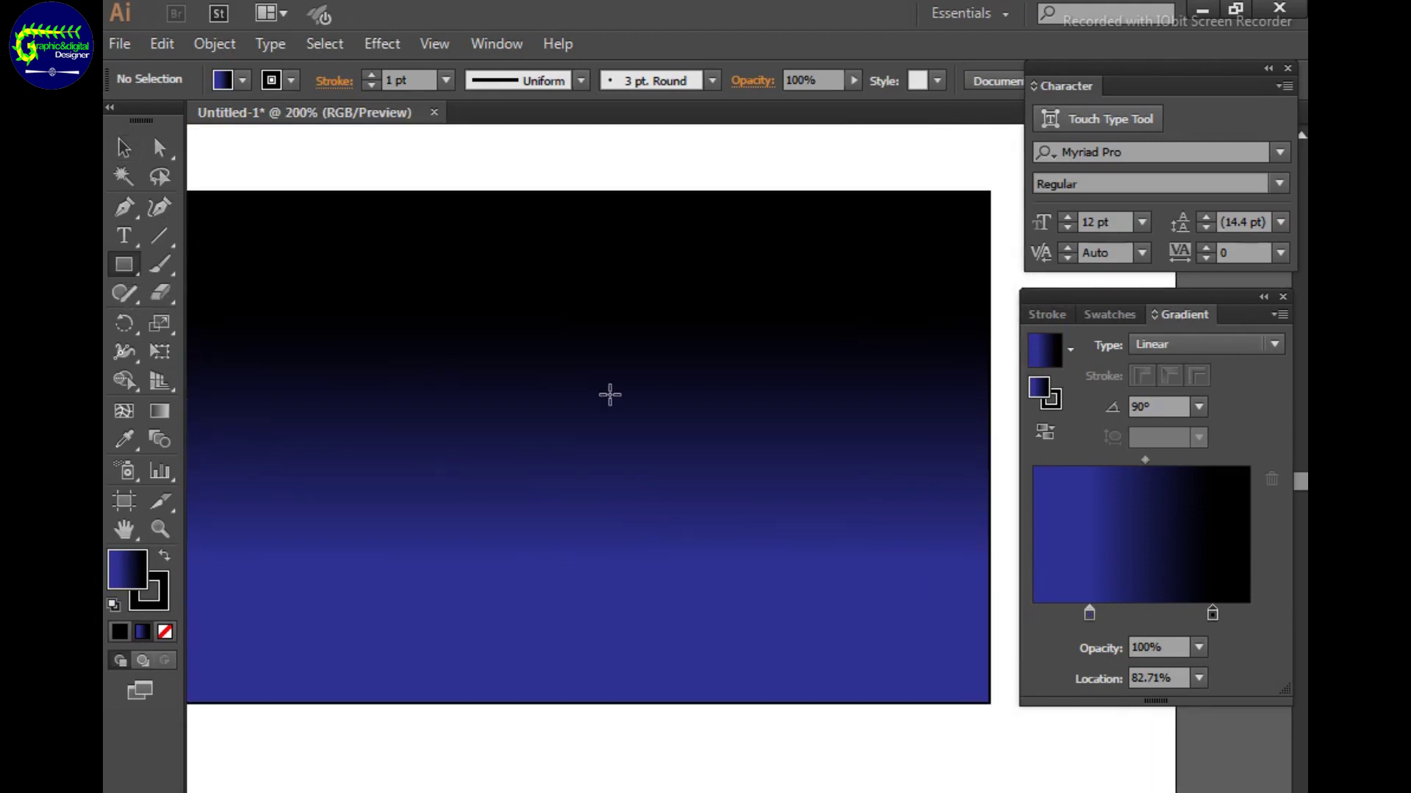
drag(537, 300, 750, 602)
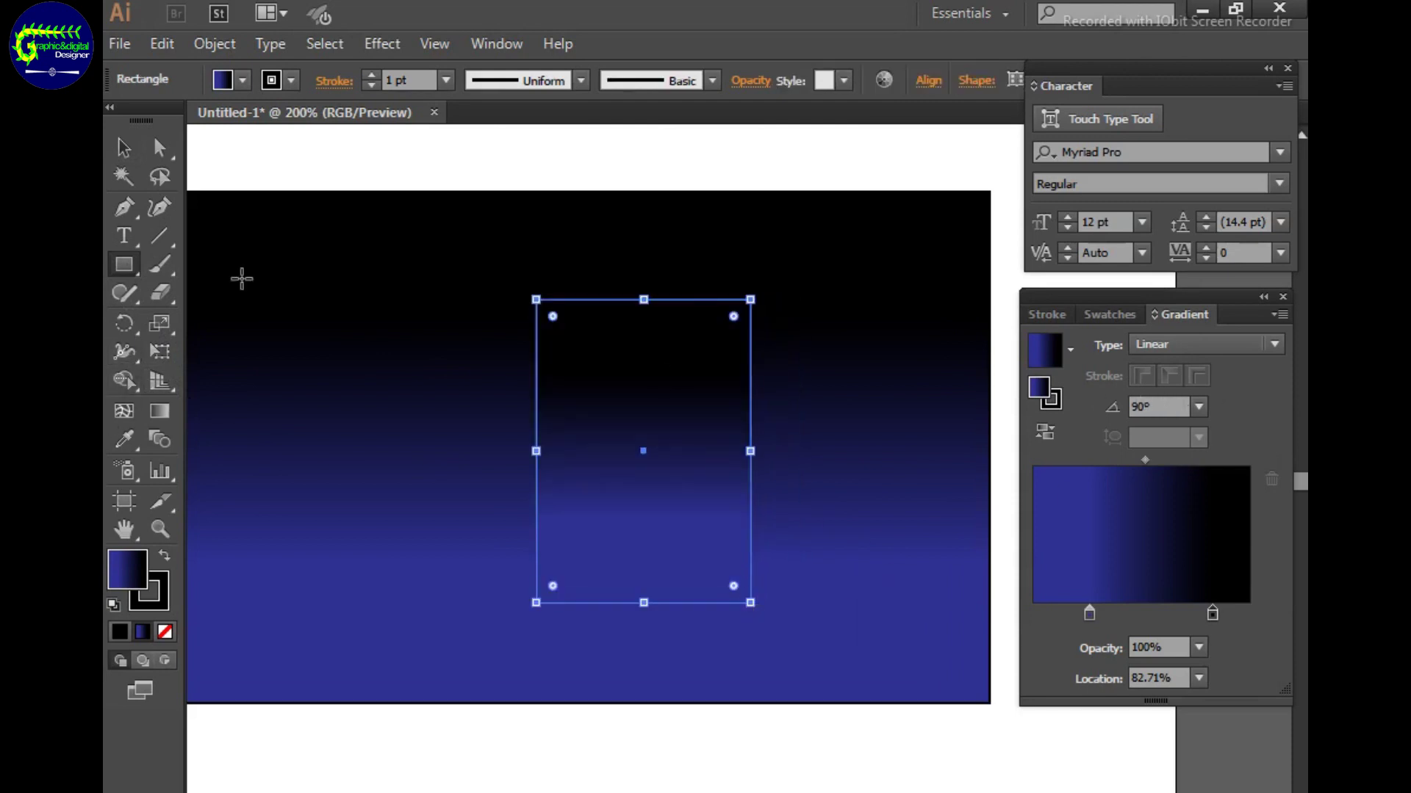
click(1110, 315)
click(1059, 481)
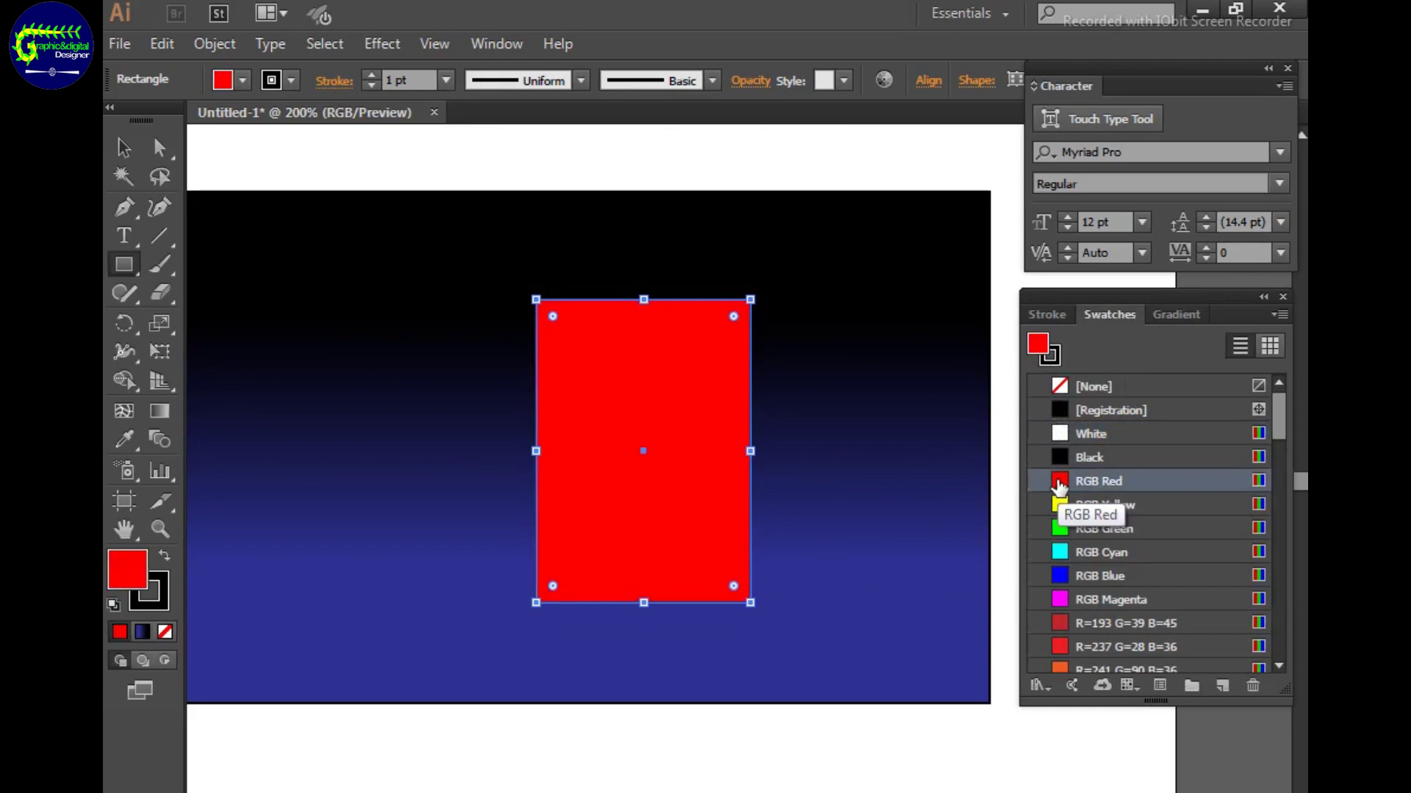
click(1059, 527)
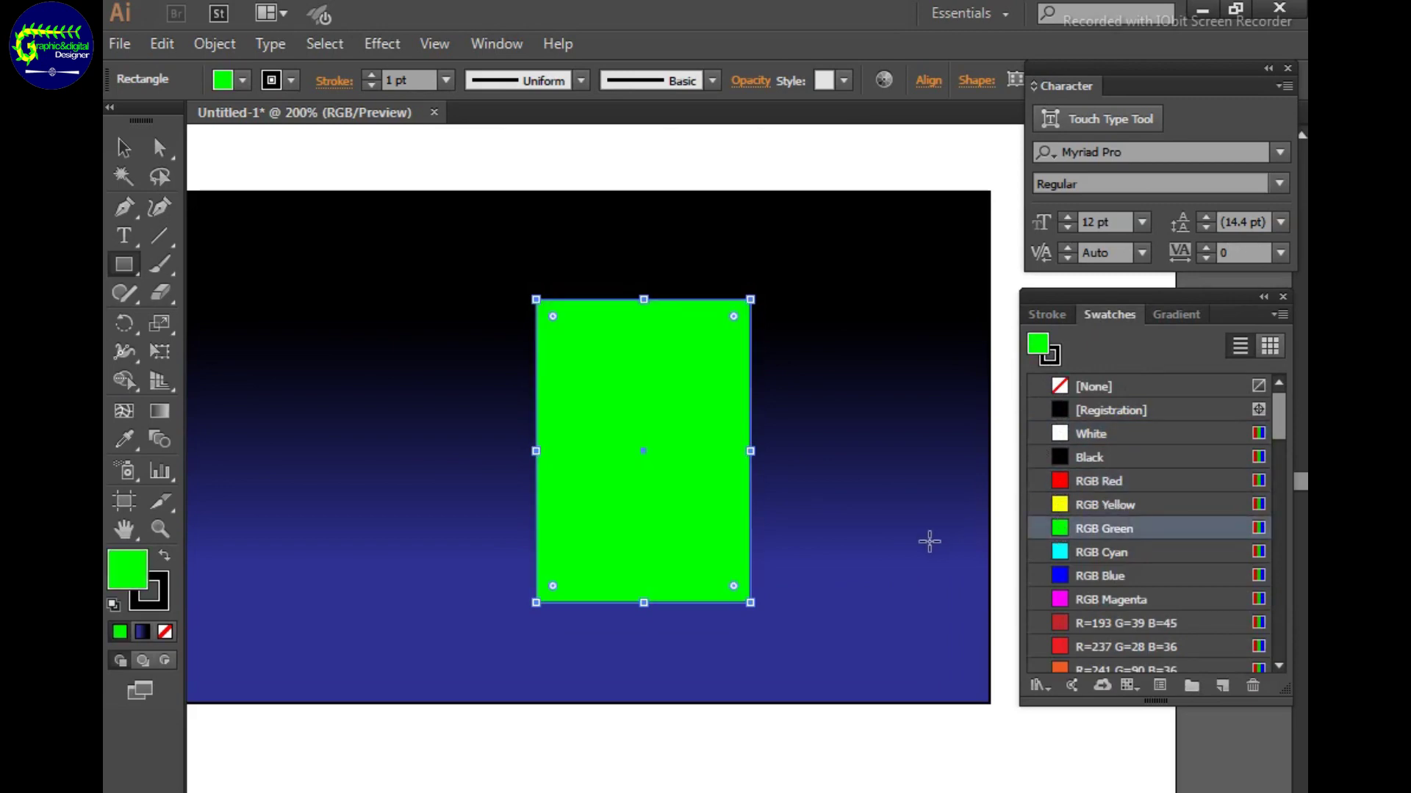
click(1059, 552)
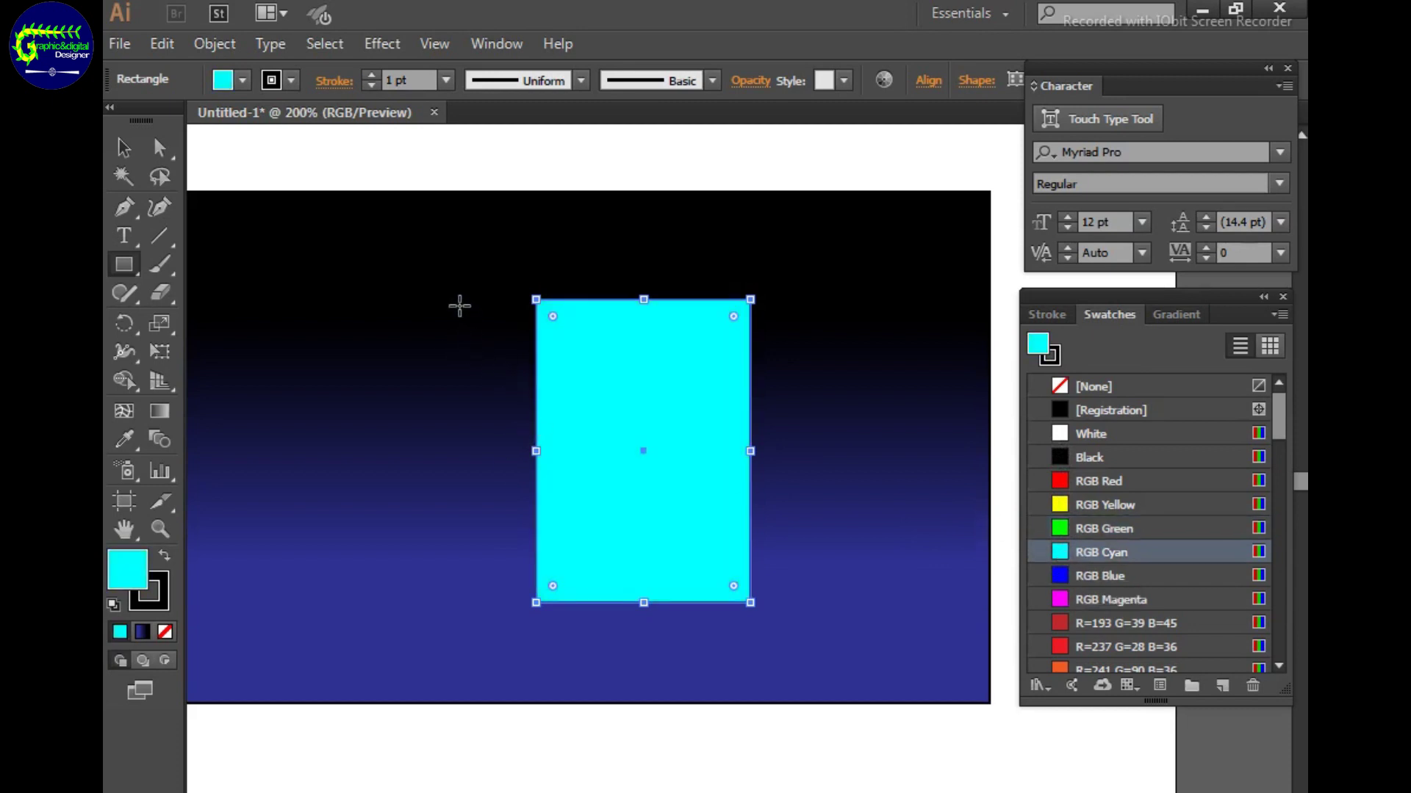
Drag the top anchors left to slant it into a parallelogram, then show rulers.
key(a)
mouse_move(749, 300)
mouse_down()
mouse_move(772, 299)
mouse_move(725, 300)
mouse_up()
drag(558, 299, 512, 304)
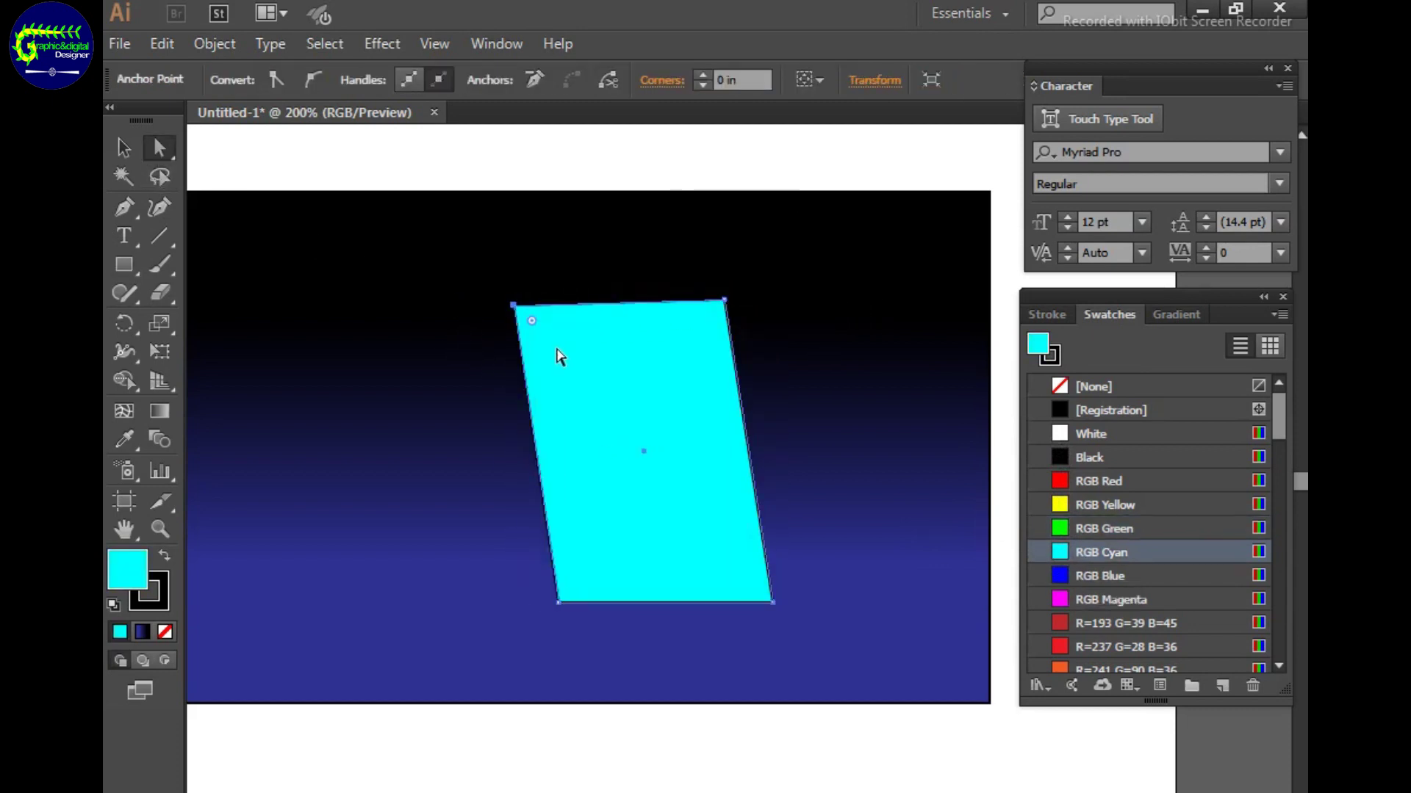
key(ctrl)
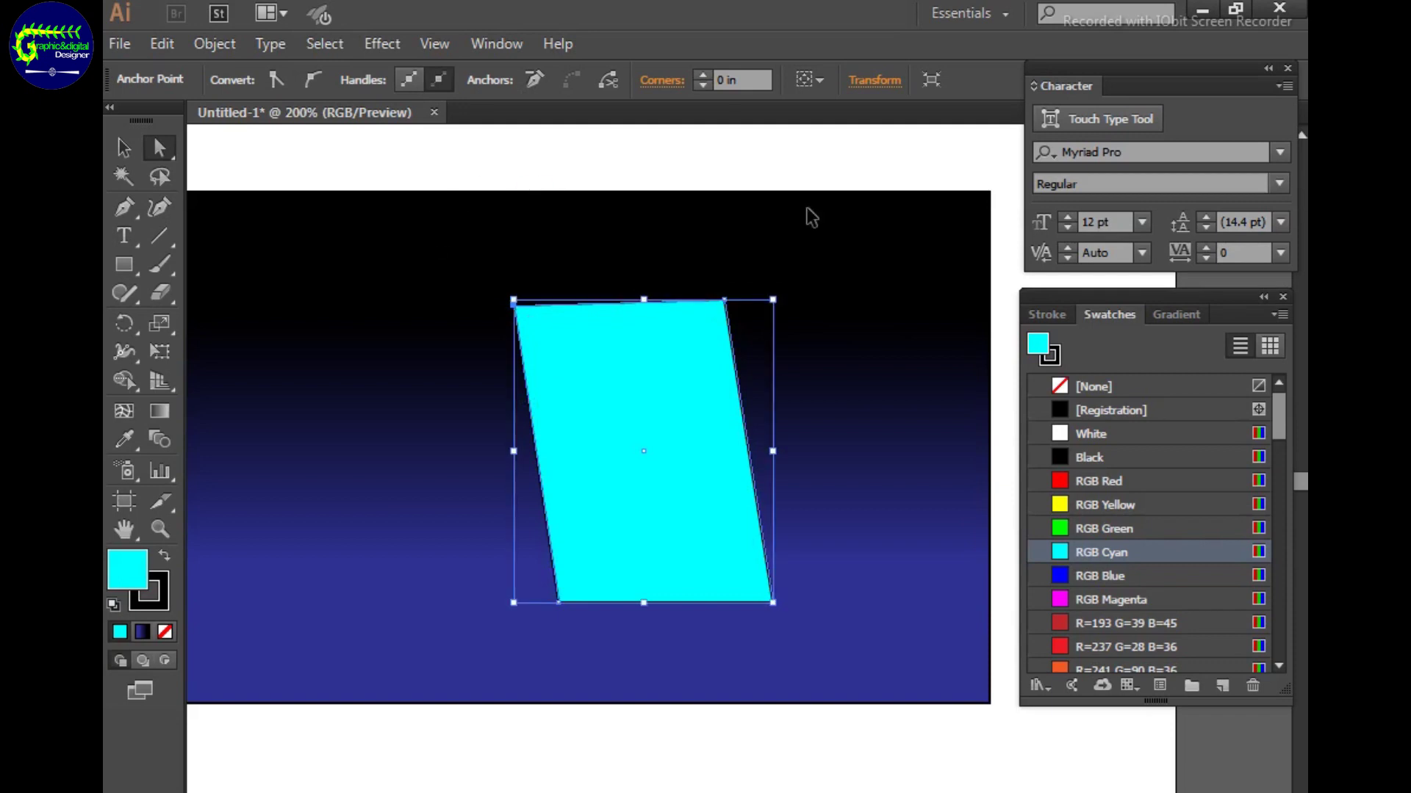
key(ctrl+r)
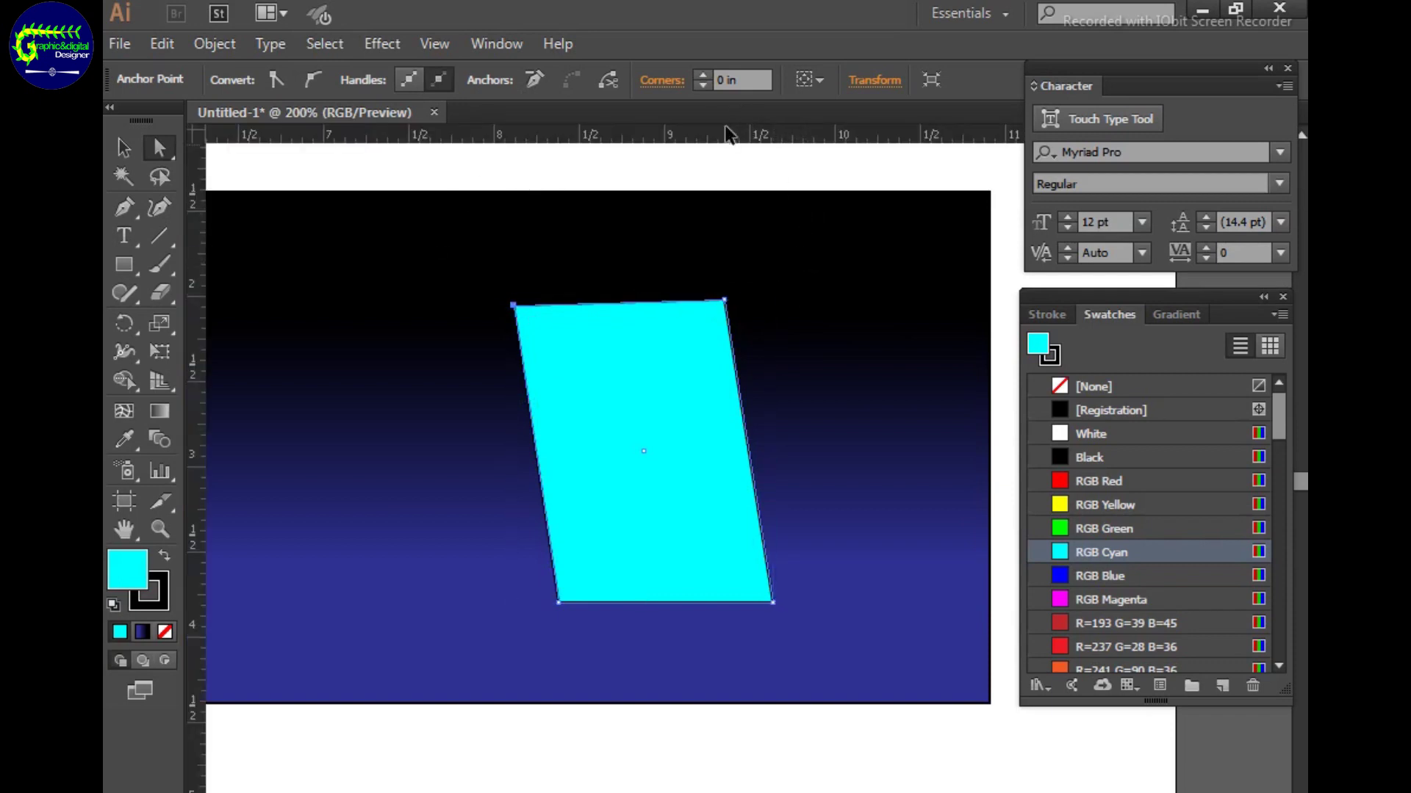
Drag two horizontal guides and a vertical guide out of the rulers.
drag(728, 135, 726, 257)
drag(721, 136, 736, 649)
drag(197, 376, 954, 408)
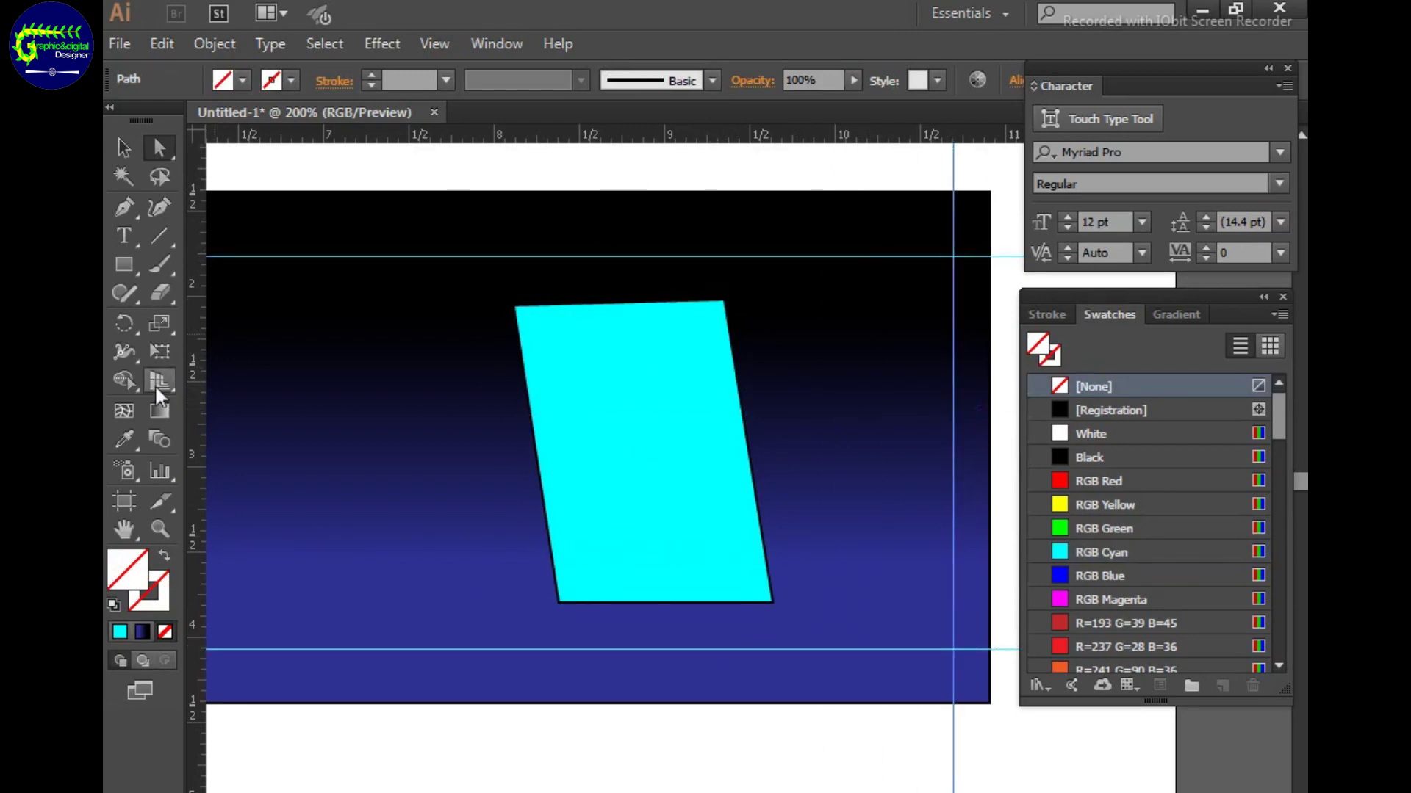
drag(194, 371, 473, 371)
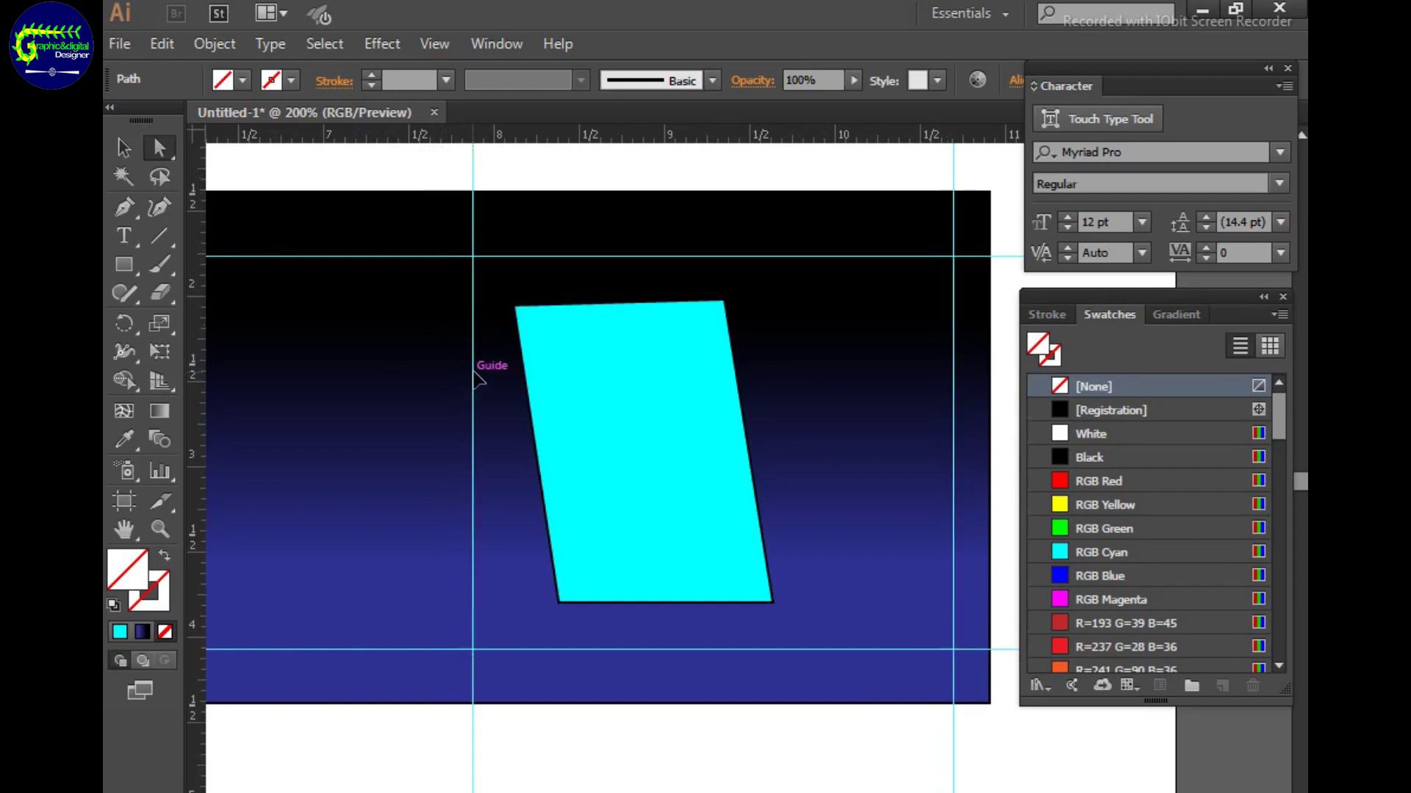
key(ctrl+minus)
key(ctrl+minus)
key(ctrl+minus)
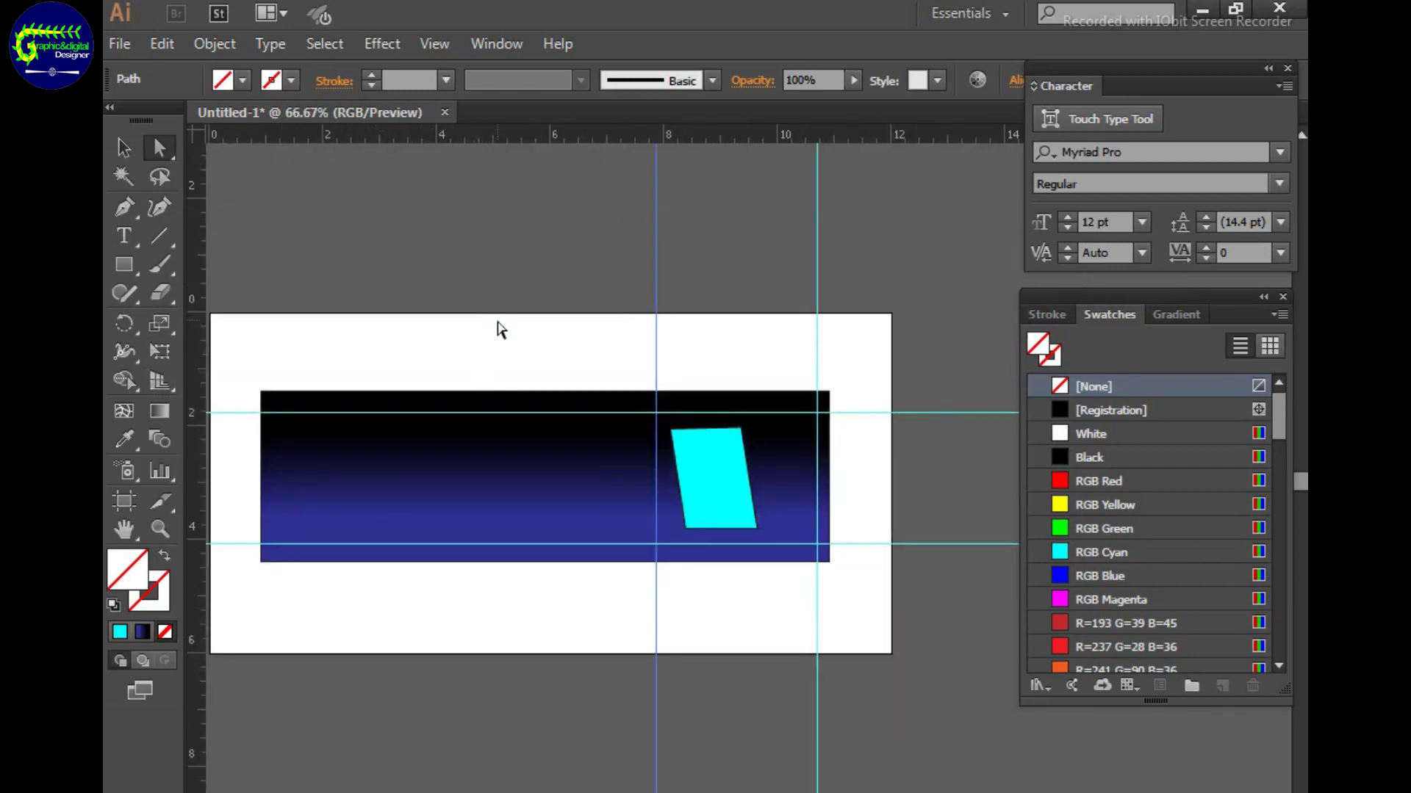
Fine-tune the left and right vertical guides on either side of the cyan strip.
drag(654, 209, 573, 216)
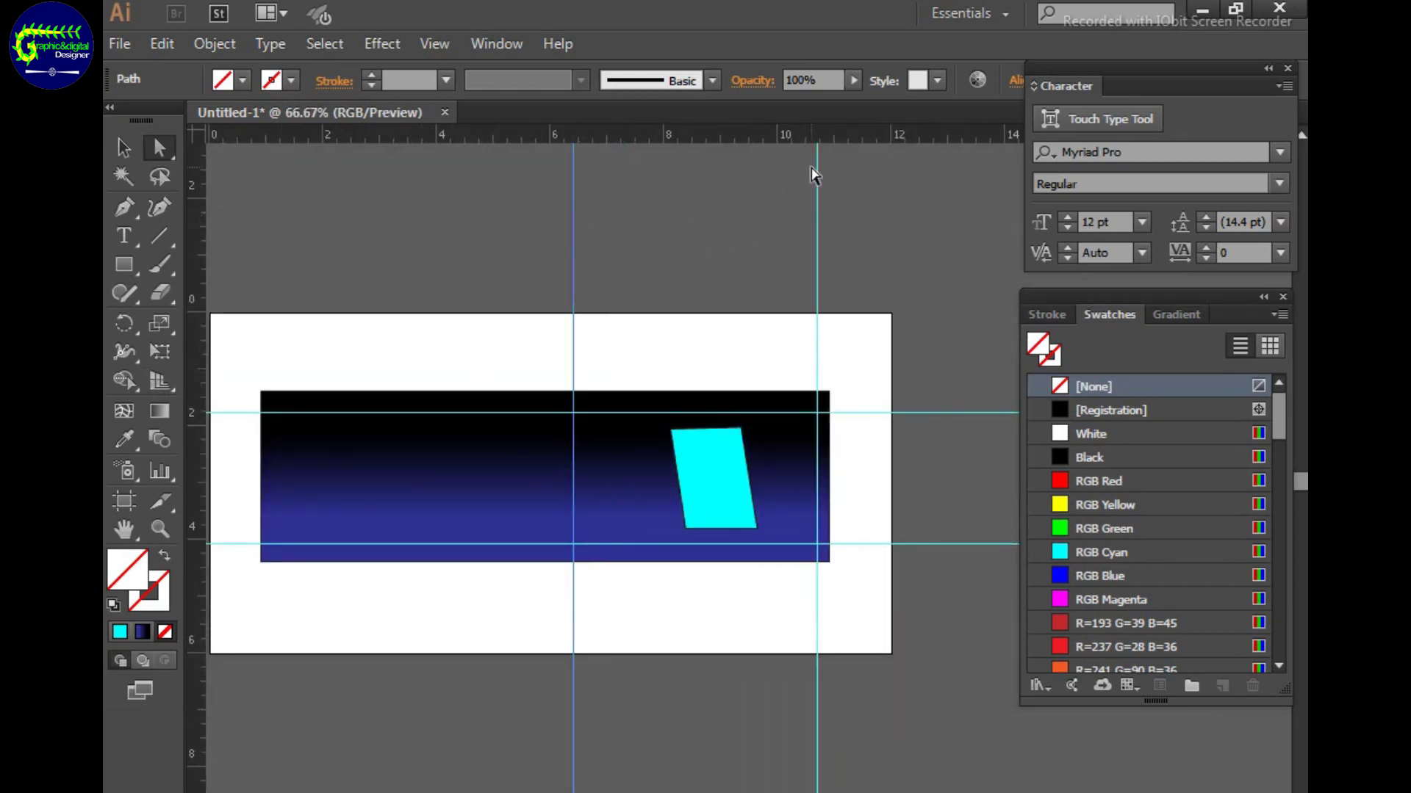
scroll(814, 176, up, 3)
drag(816, 177, 786, 179)
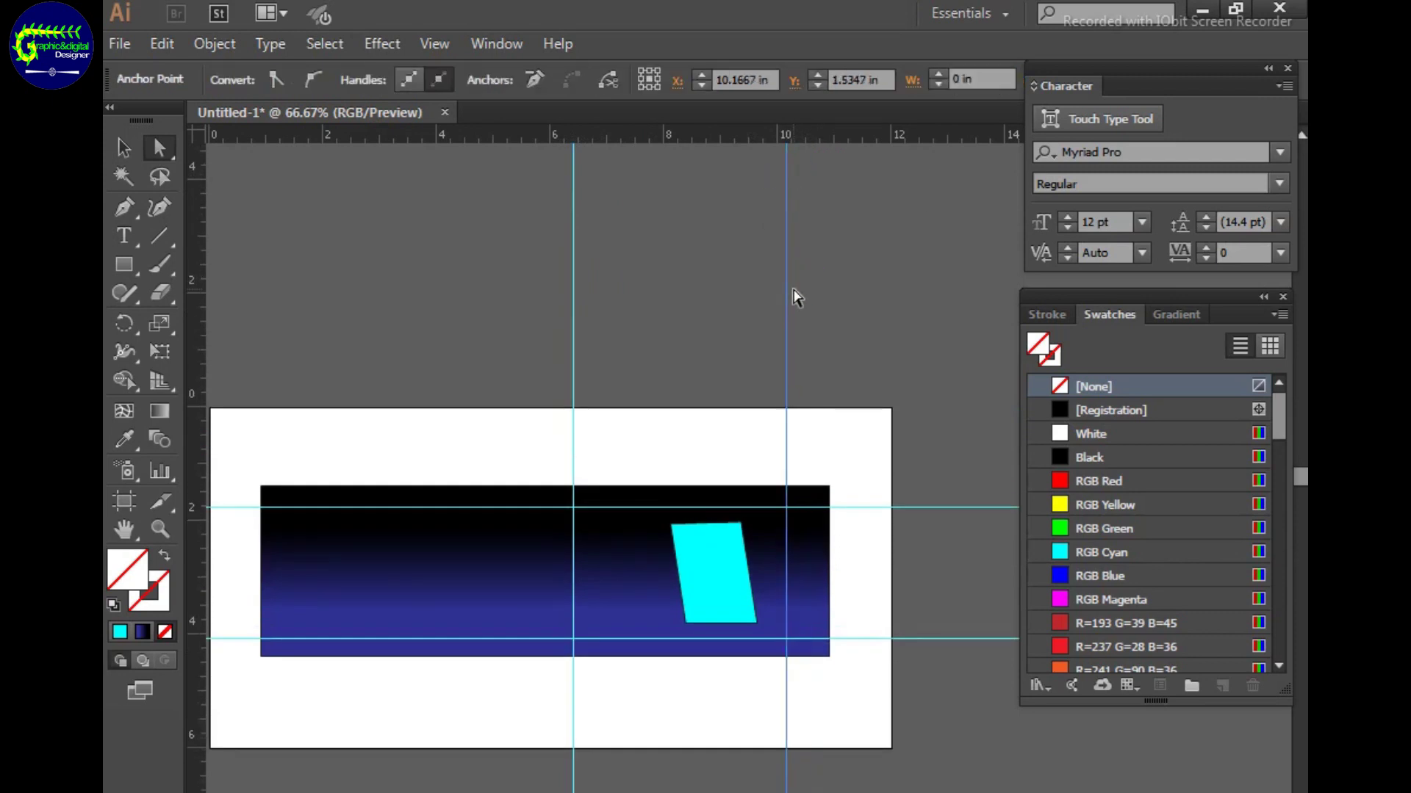
drag(800, 318, 808, 290)
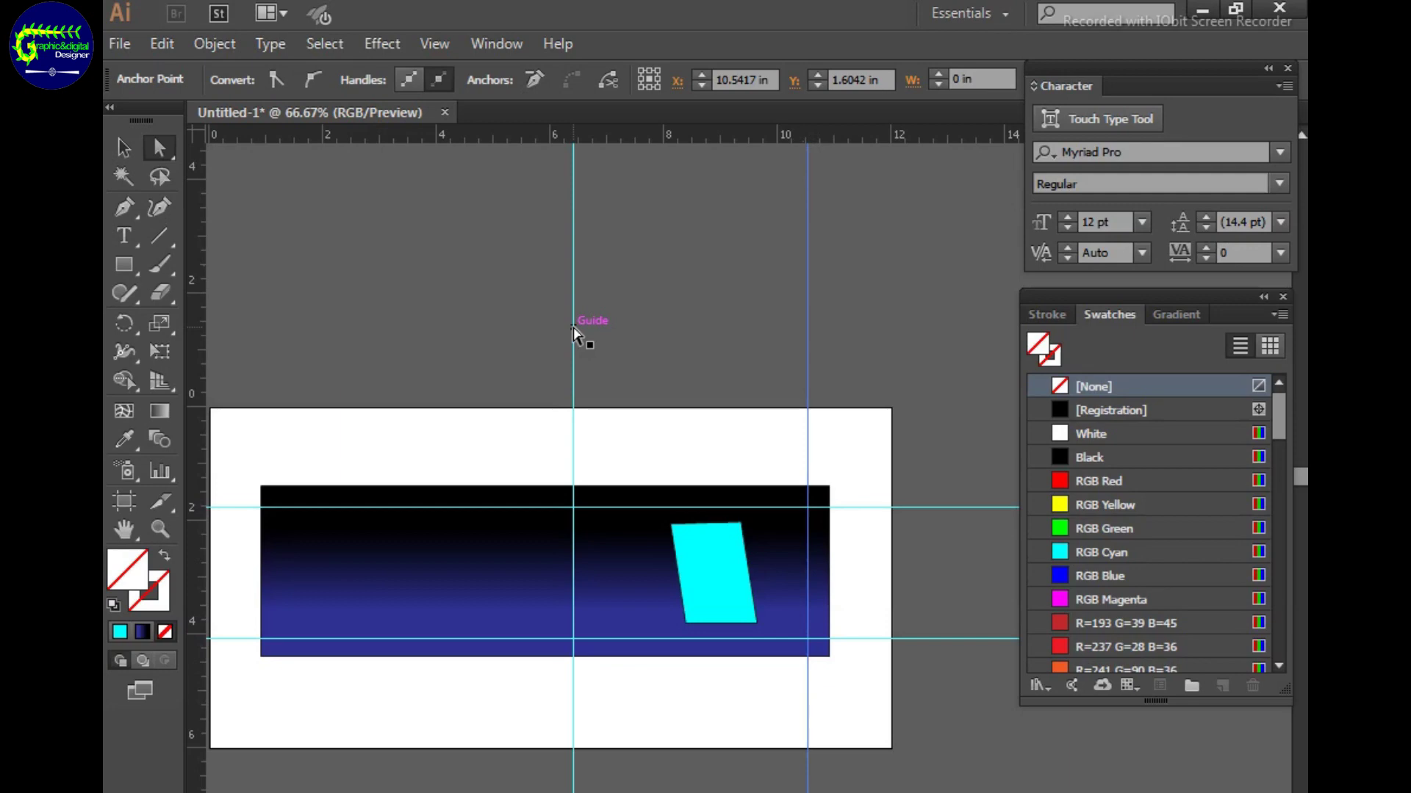
drag(572, 325, 613, 335)
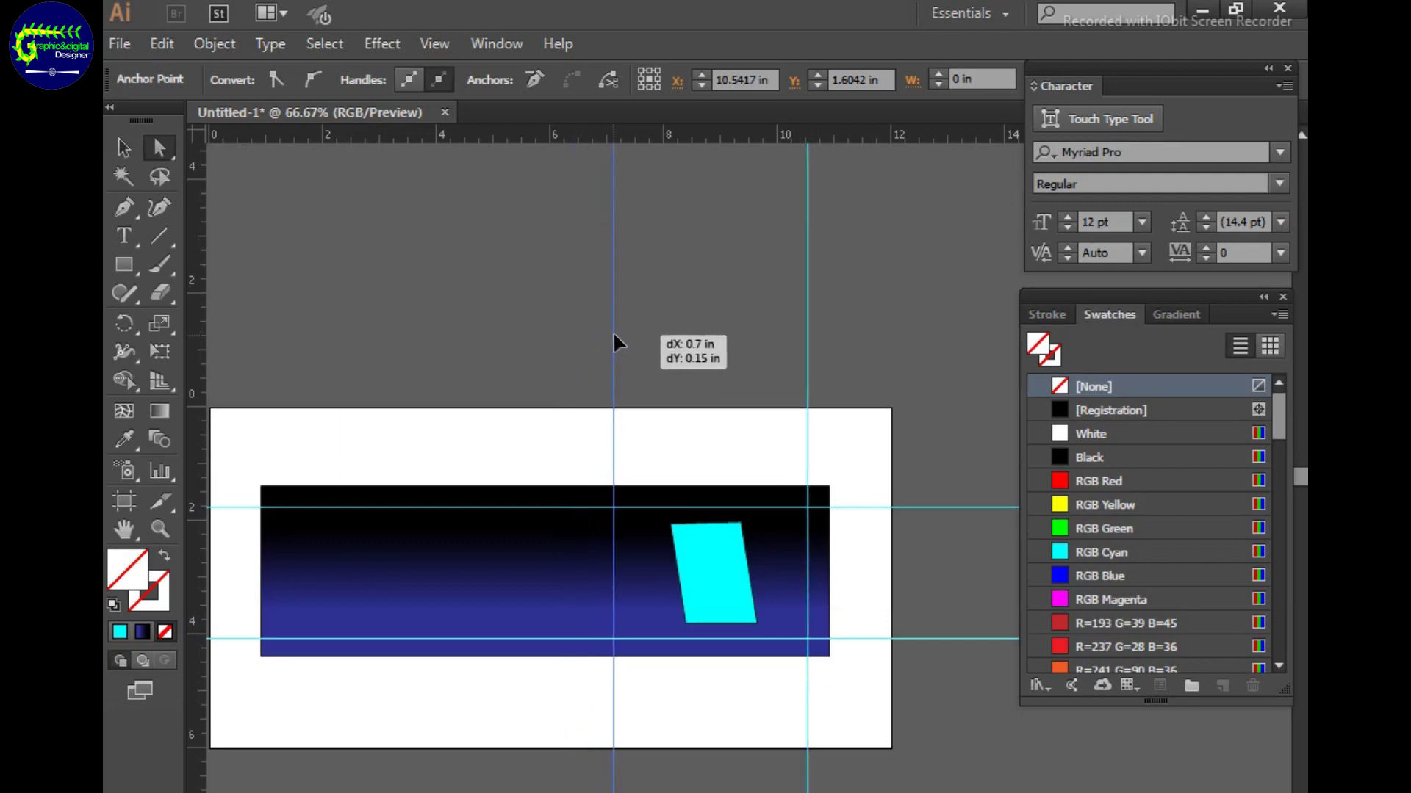
drag(615, 342, 593, 335)
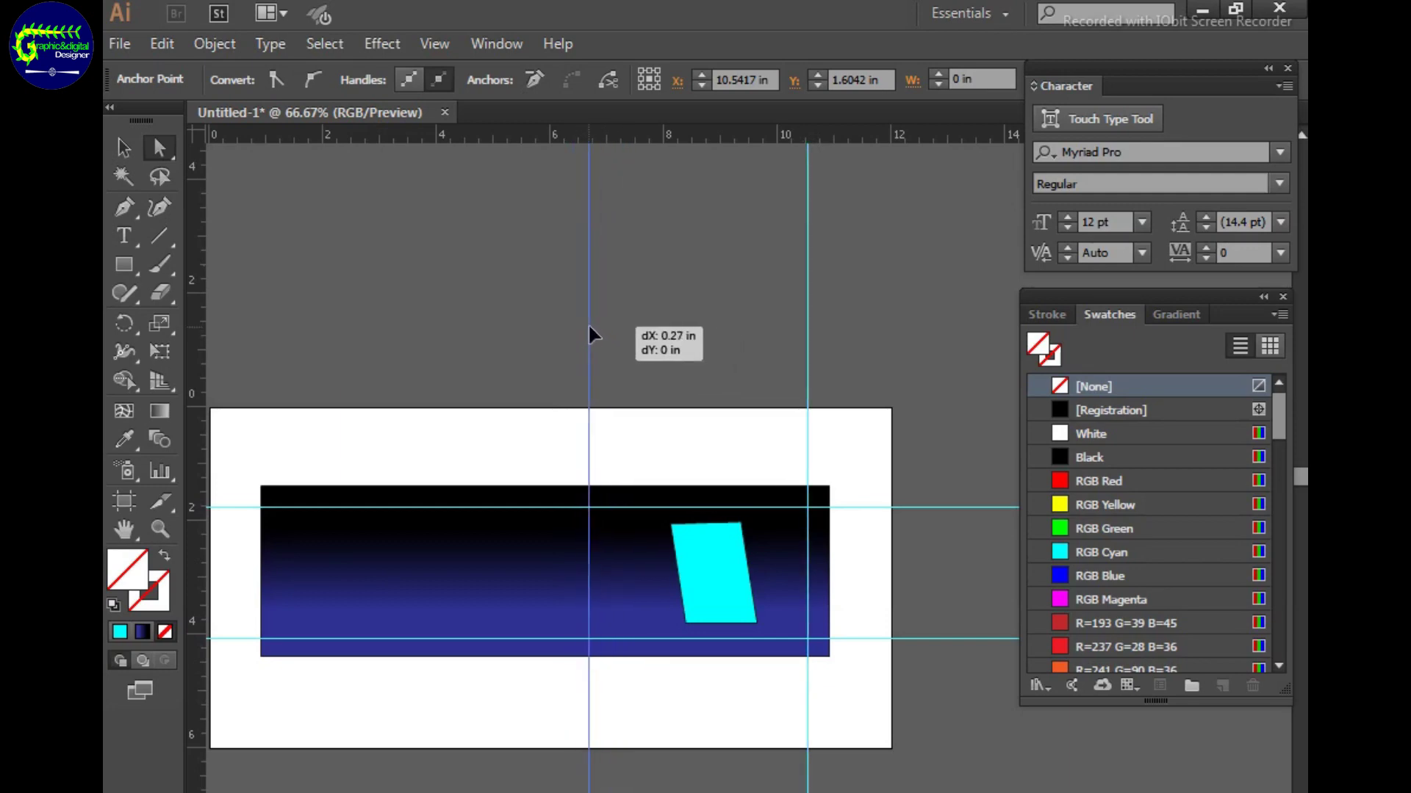
key(ctrl+minus)
key(ctrl+plus)
key(ctrl+plus)
key(ctrl+plus)
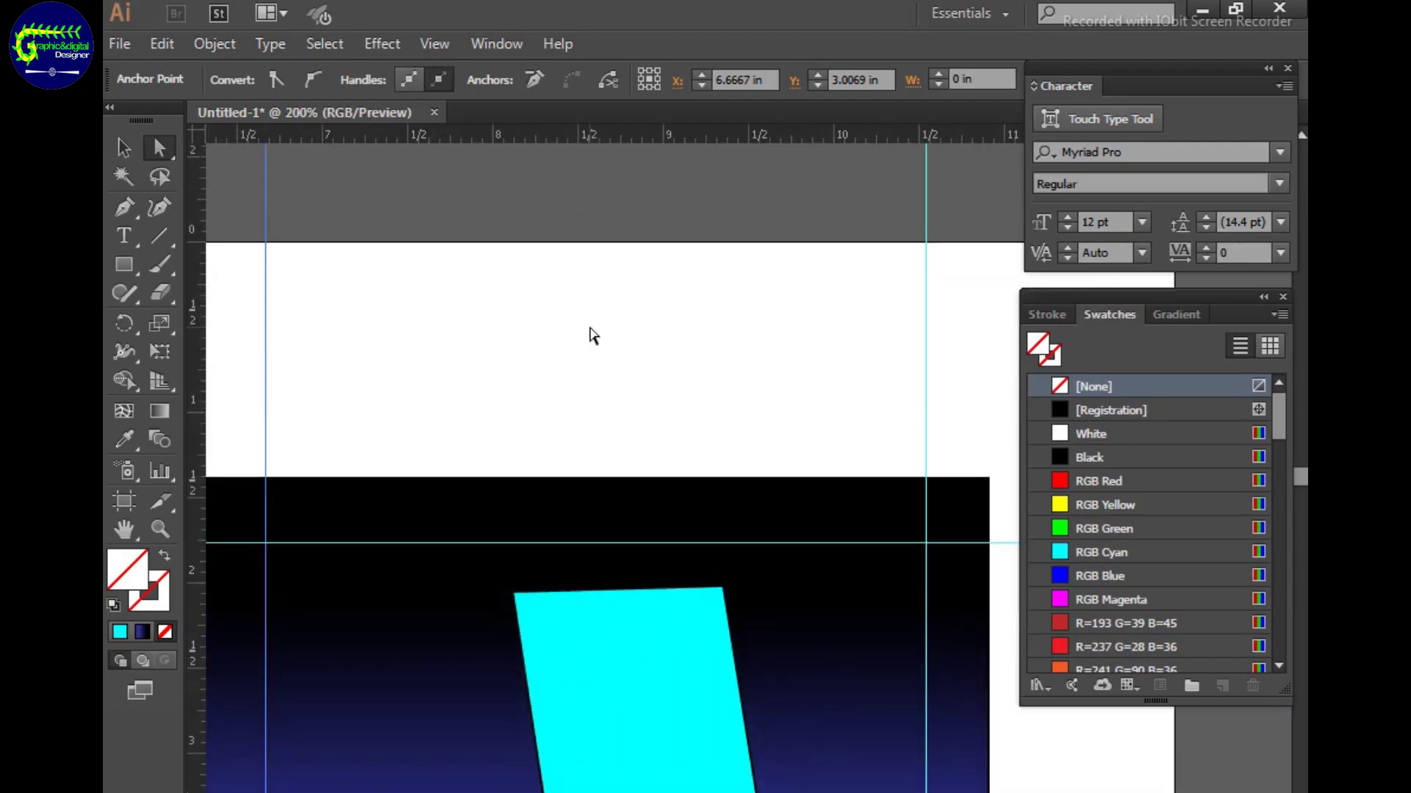
scroll(768, 632, down, 5)
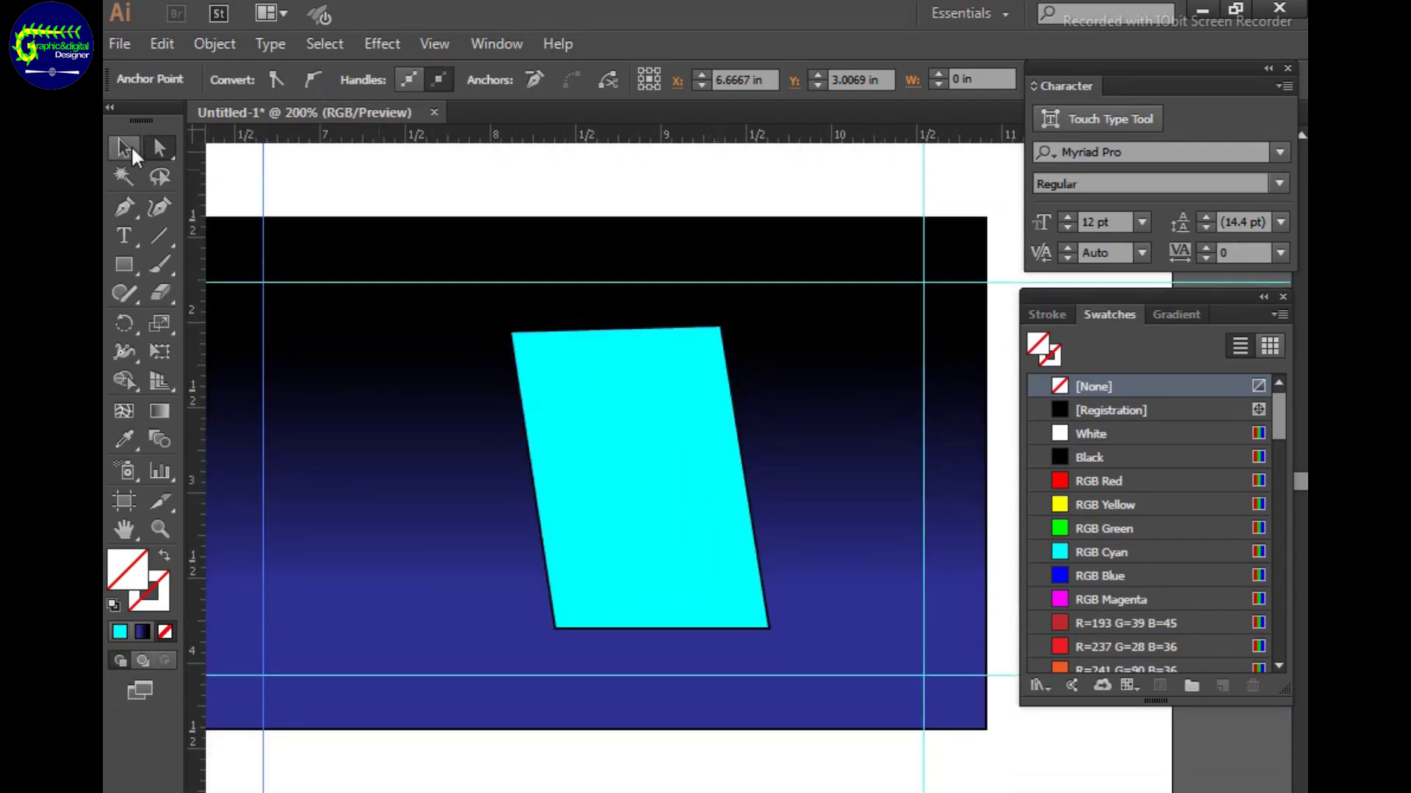
Move and enlarge the cyan parallelogram, spacing the horizontal guides slightly apart.
click(125, 148)
click(634, 419)
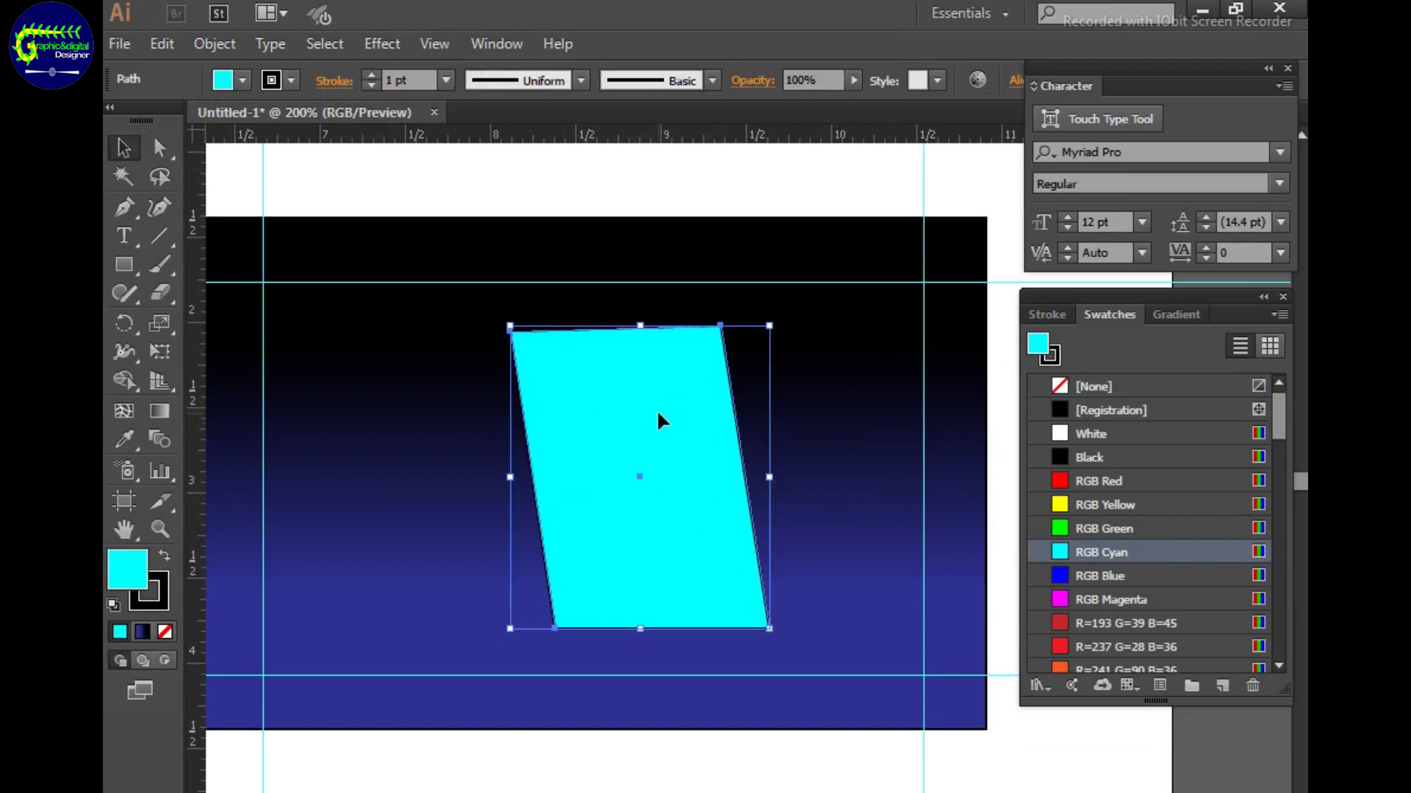
drag(654, 408, 619, 408)
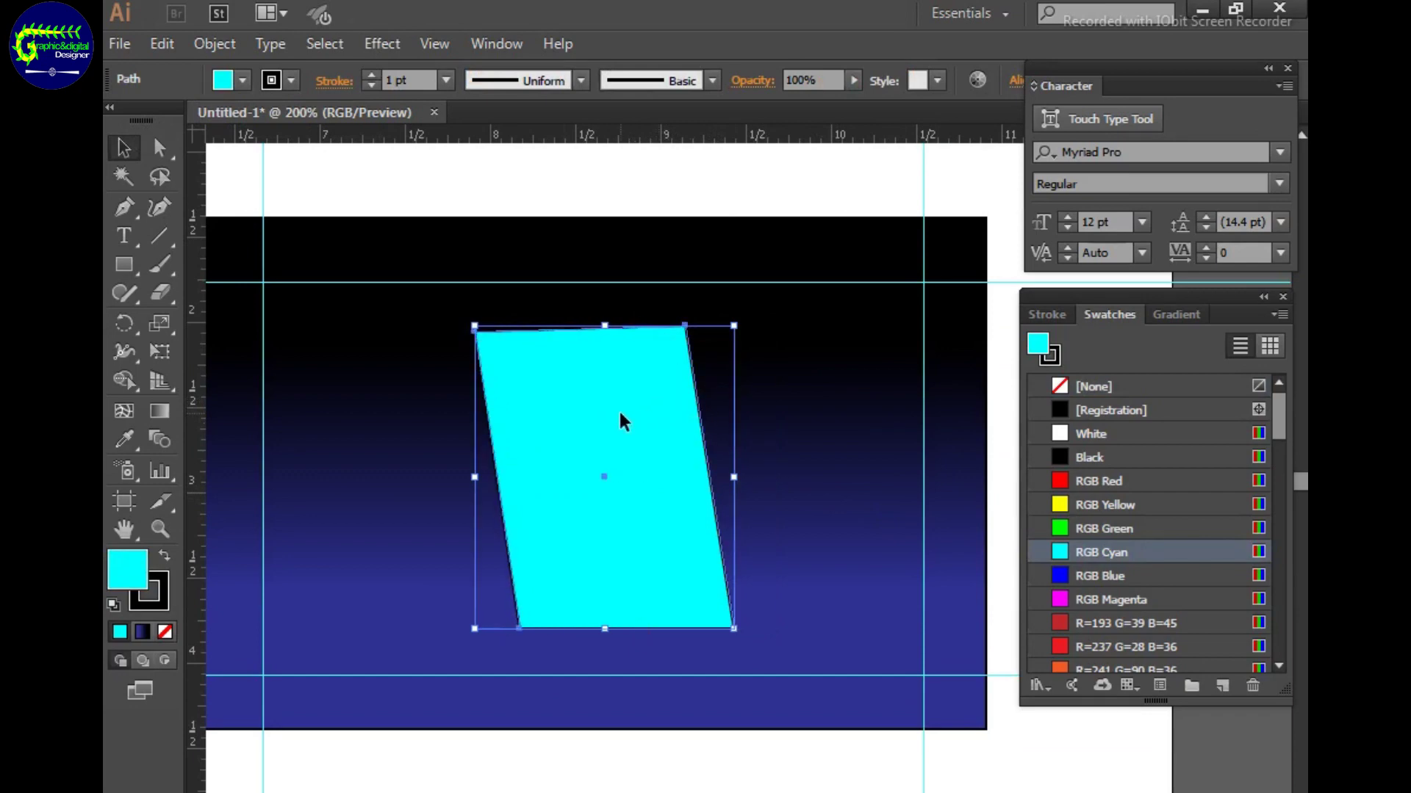
drag(735, 630, 748, 640)
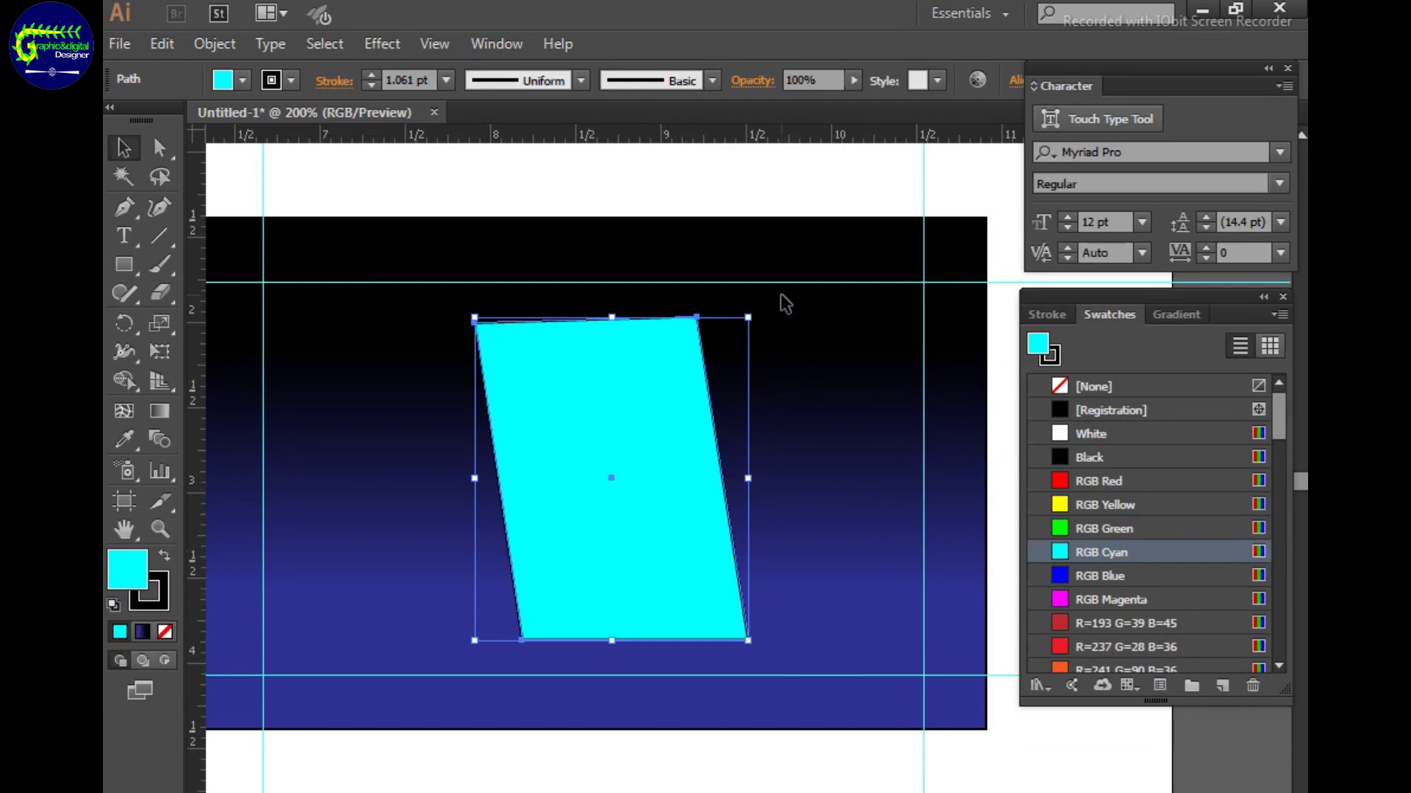
drag(781, 293, 781, 280)
drag(690, 681, 692, 693)
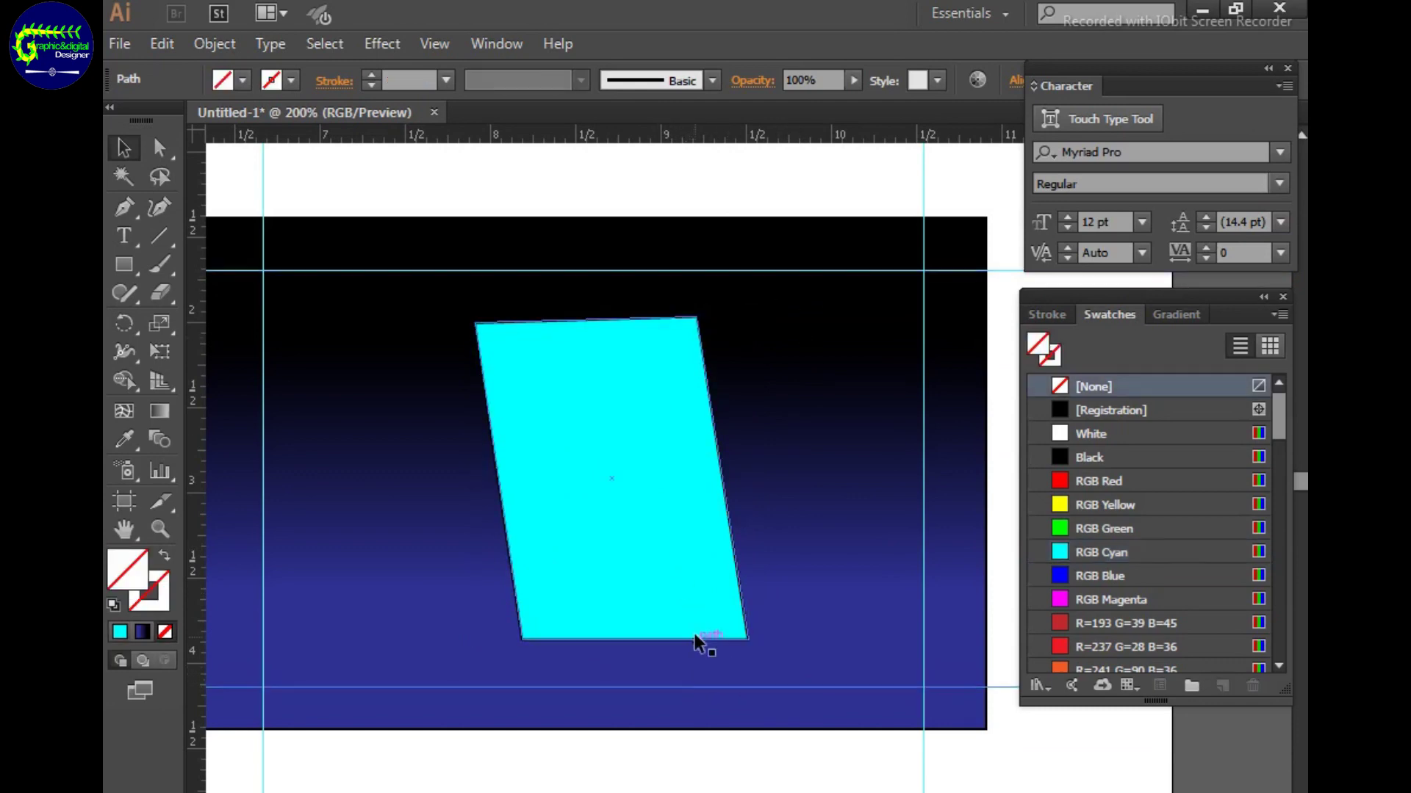
click(676, 545)
drag(475, 478, 490, 478)
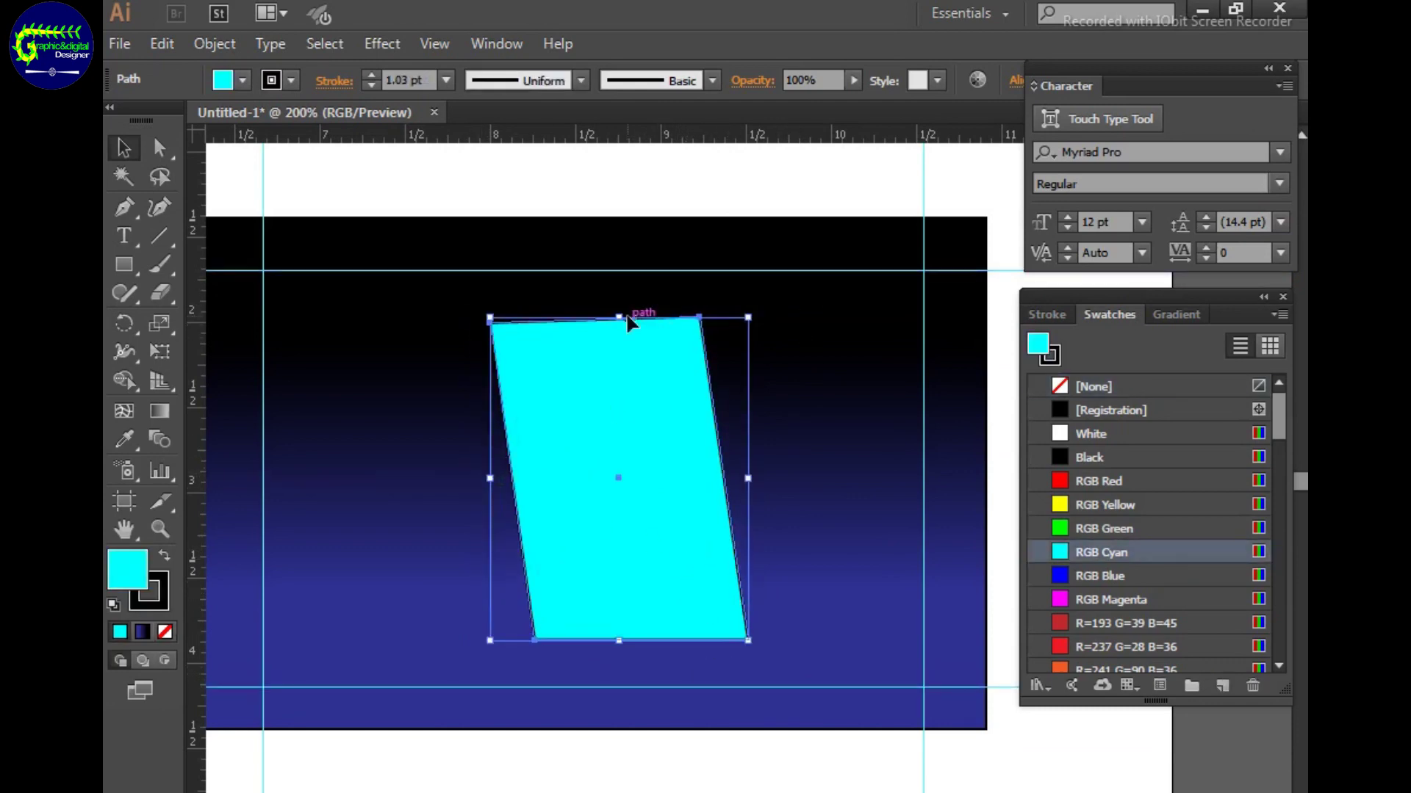
drag(623, 318, 619, 301)
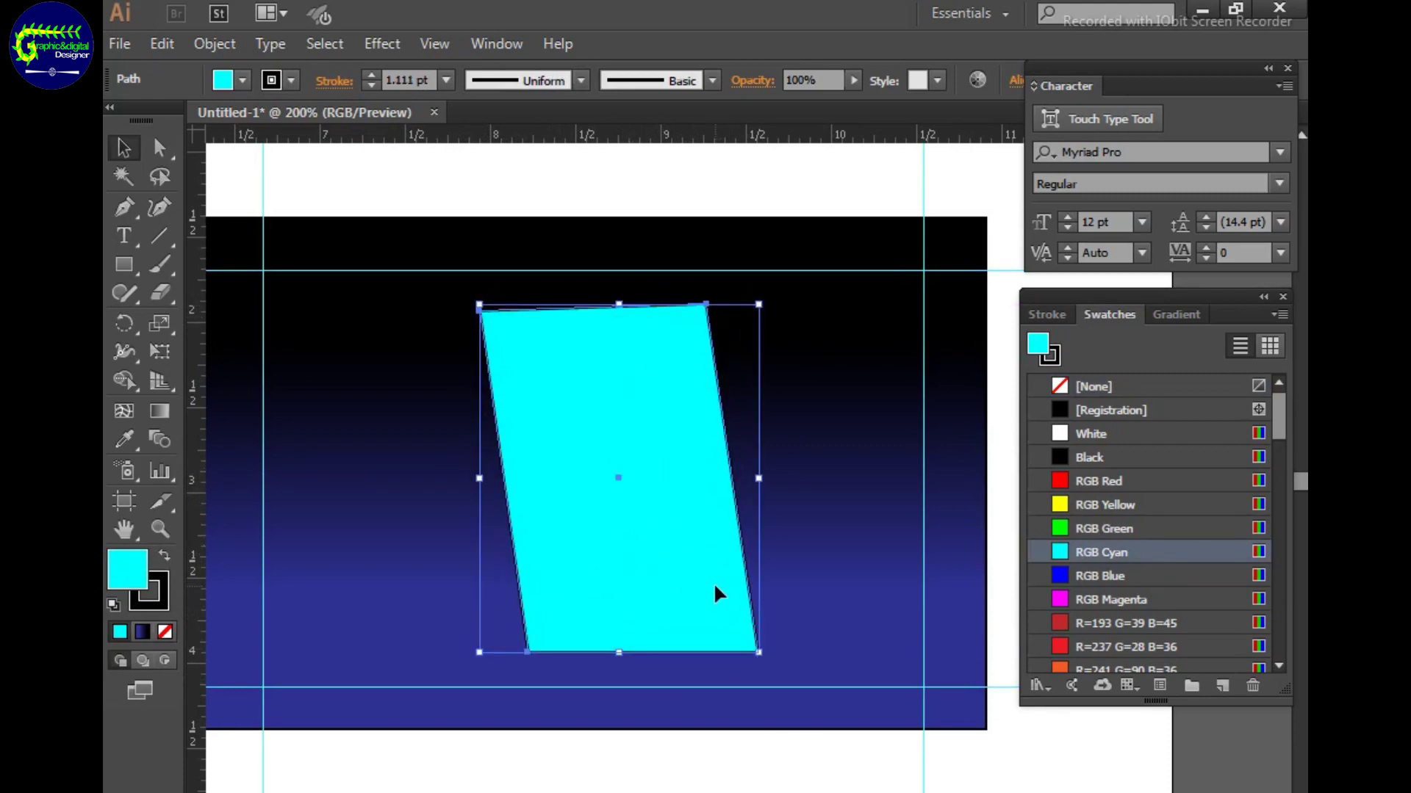
Drag the top anchors left to widen the parallelogram's top edge and steepen its slant.
key(a)
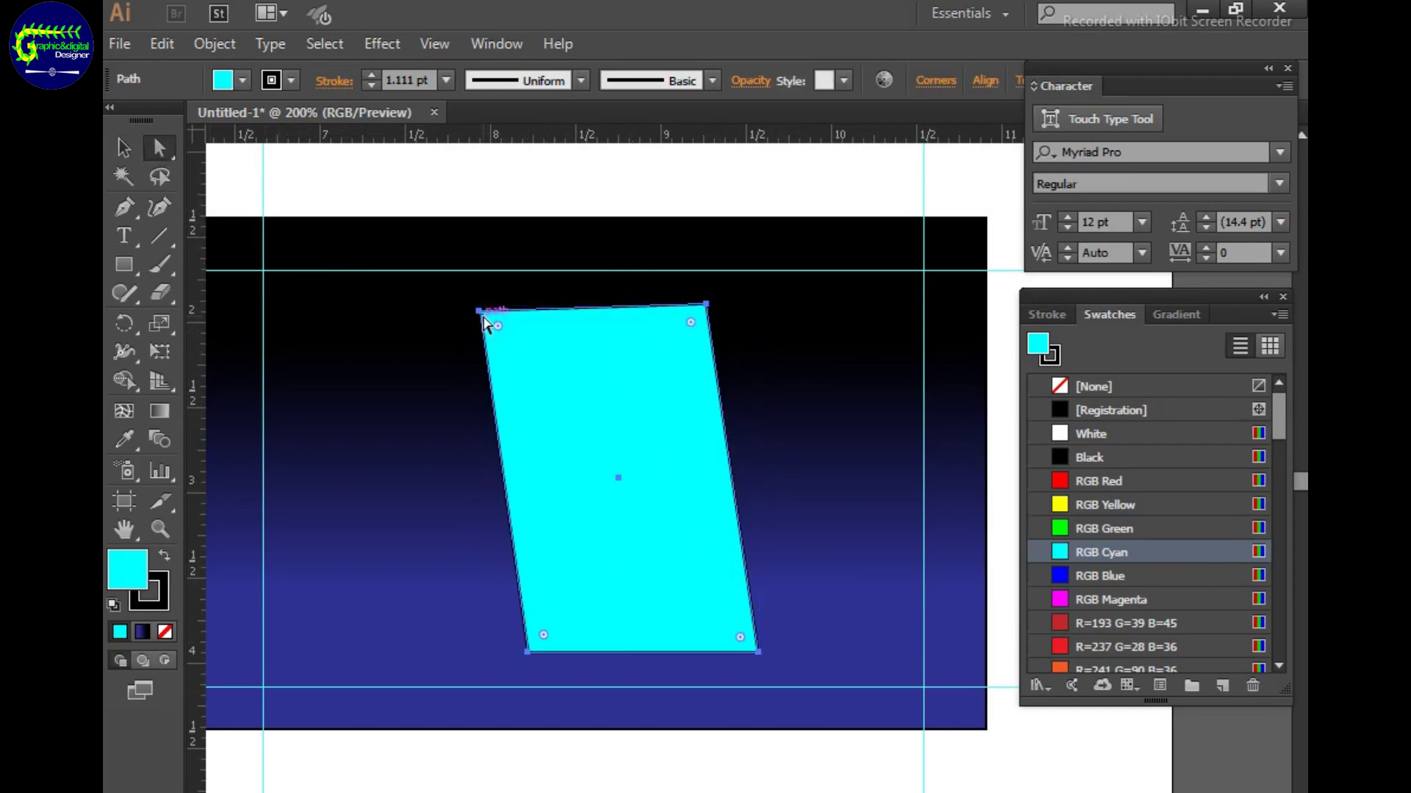
drag(483, 321, 469, 321)
drag(693, 305, 673, 302)
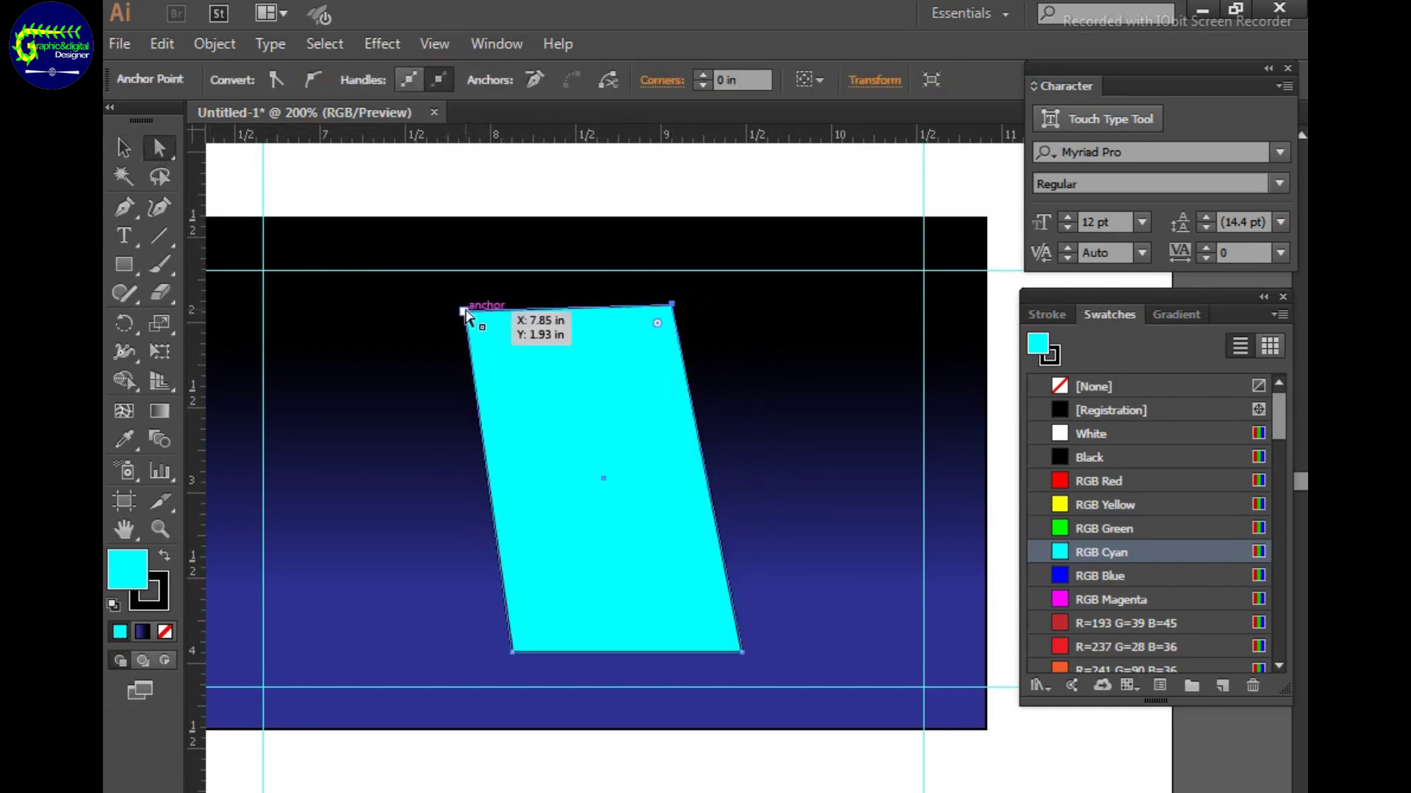
drag(464, 311, 449, 310)
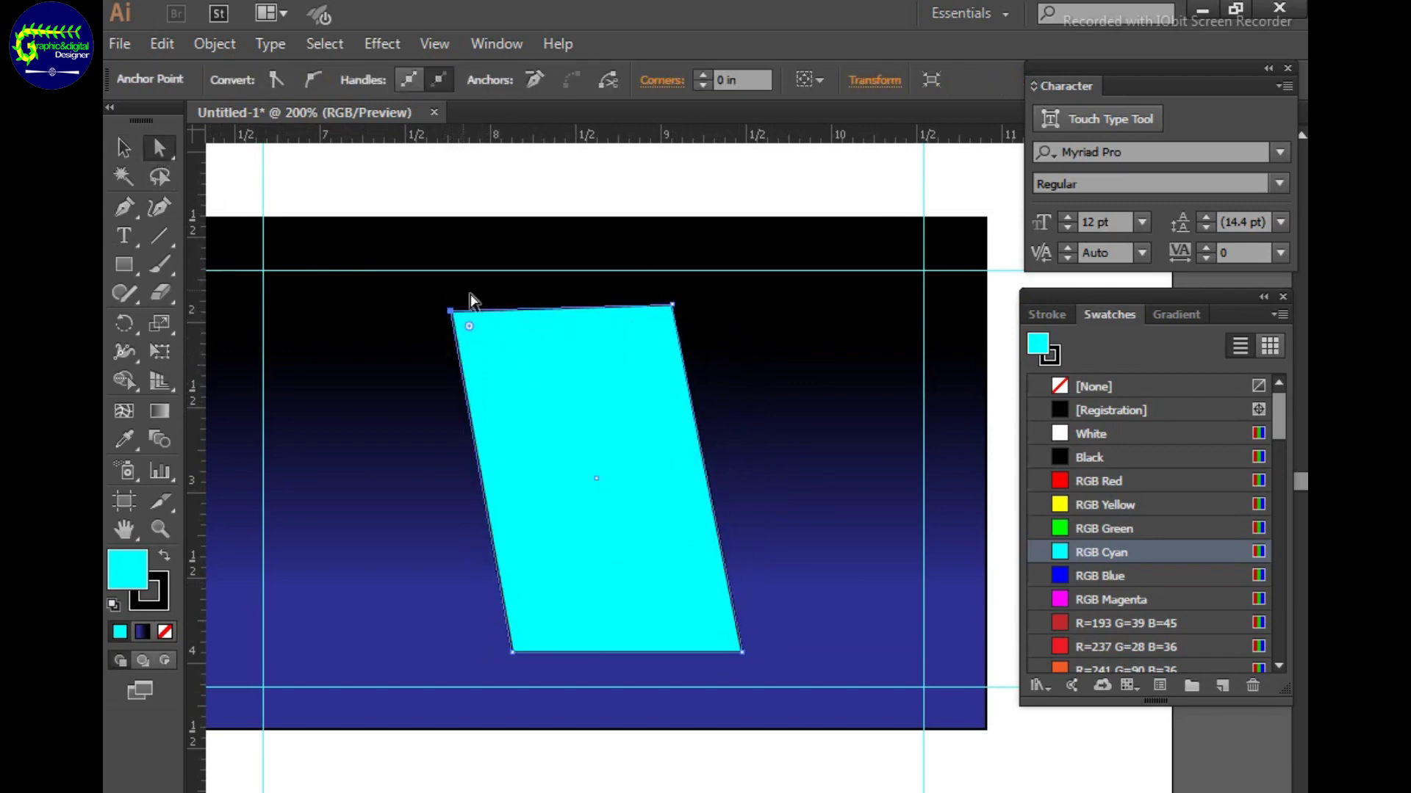
key(v)
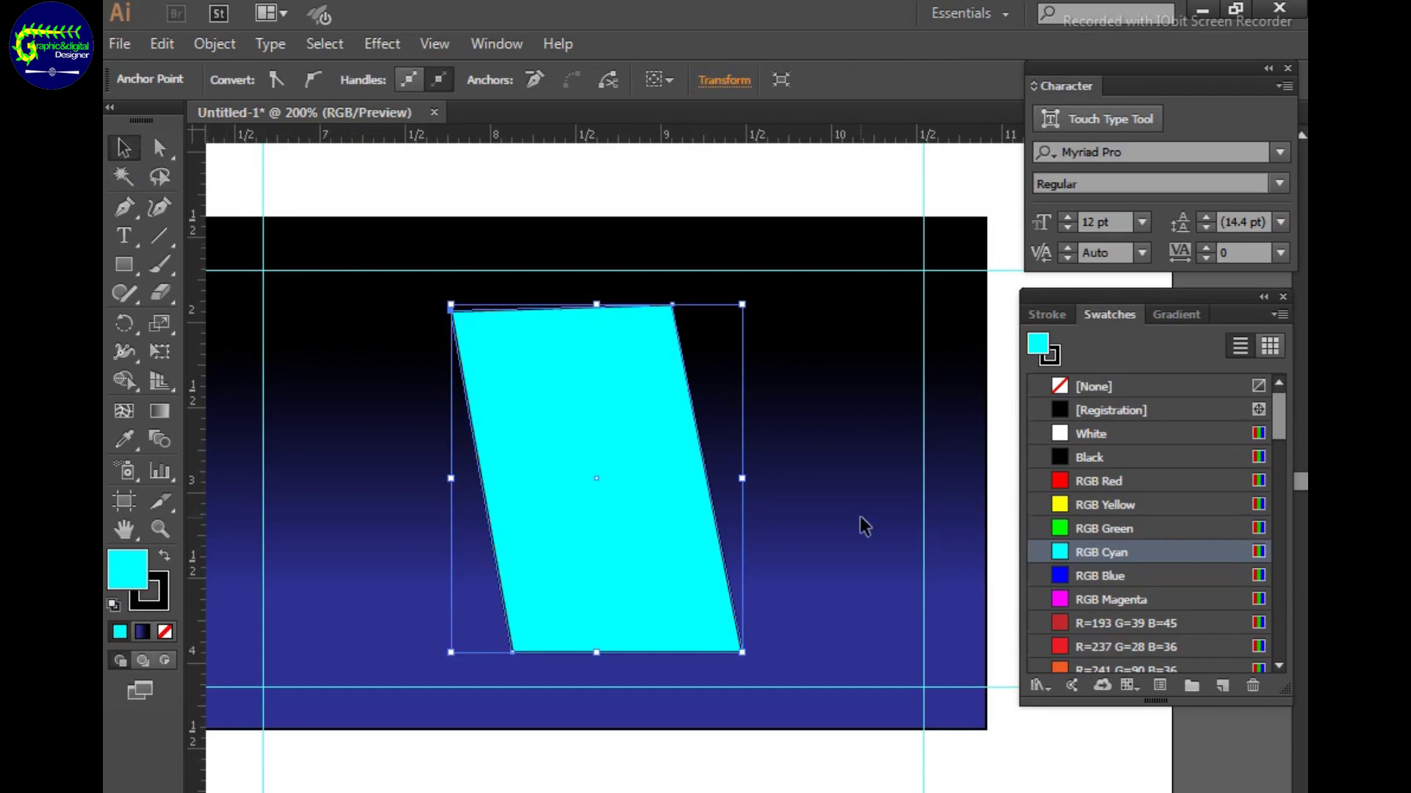
Duplicate the large parallelogram to its right and resize the copy into a narrow, slightly taller strip.
drag(592, 502, 739, 502)
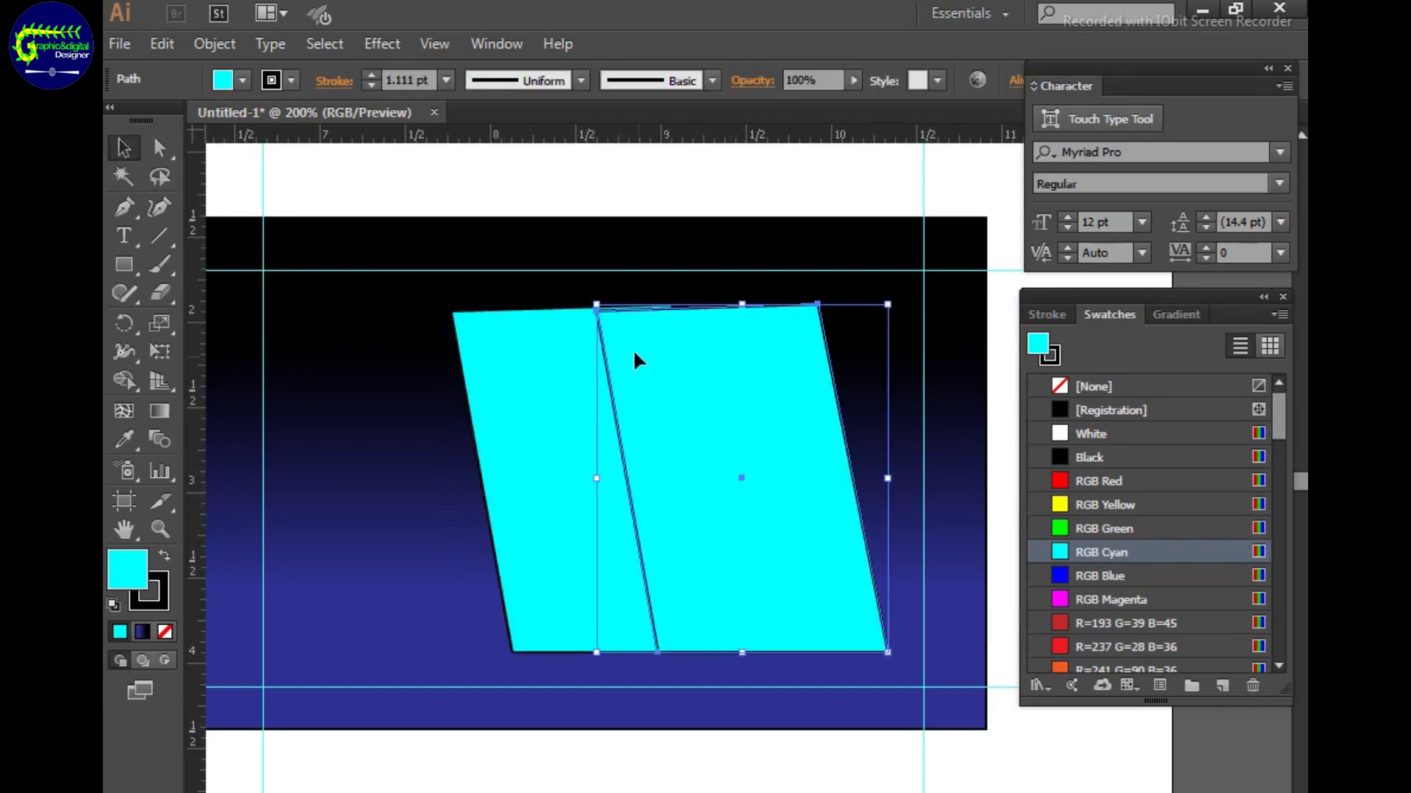
mouse_move(598, 305)
mouse_down()
mouse_move(726, 392)
mouse_move(742, 361)
mouse_up()
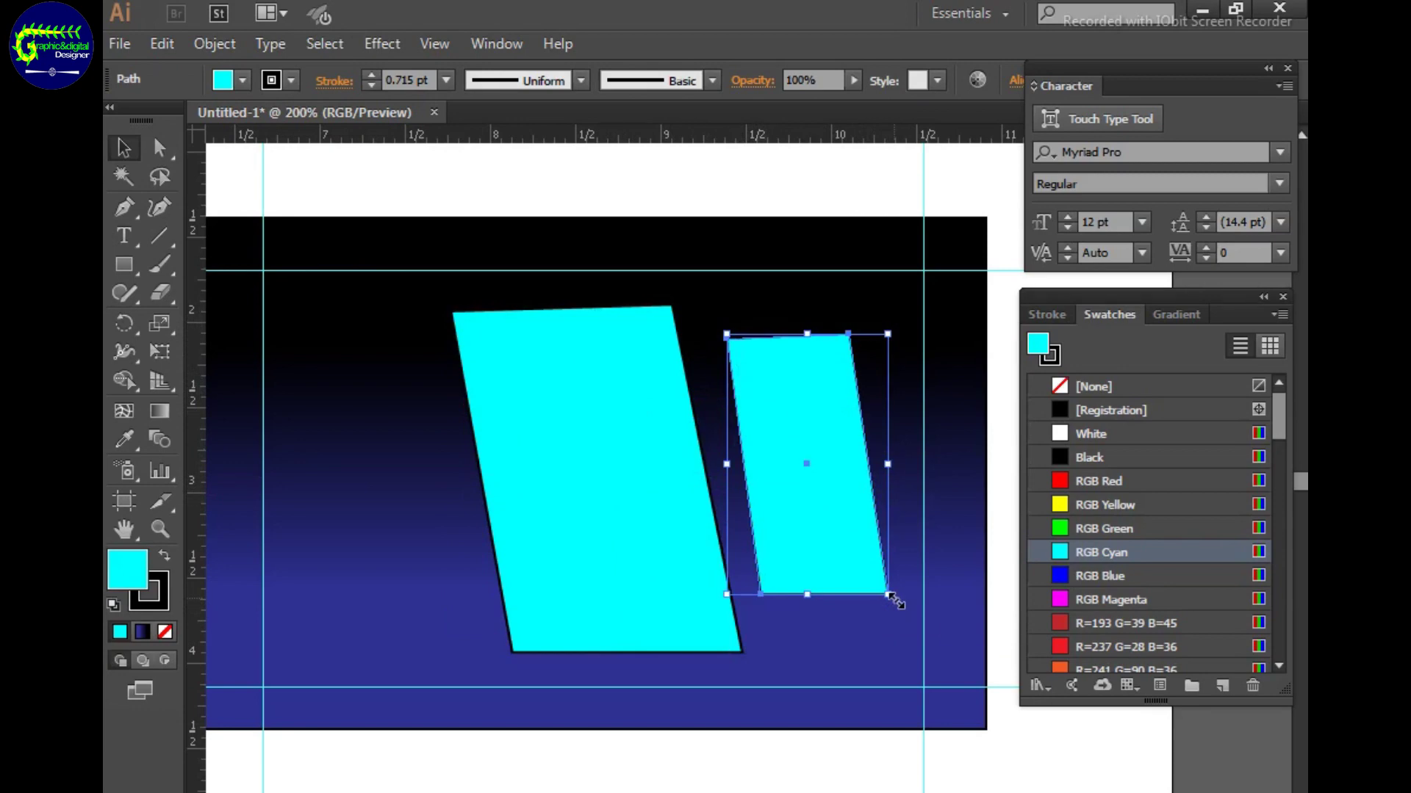
drag(889, 595, 889, 626)
drag(888, 482, 812, 481)
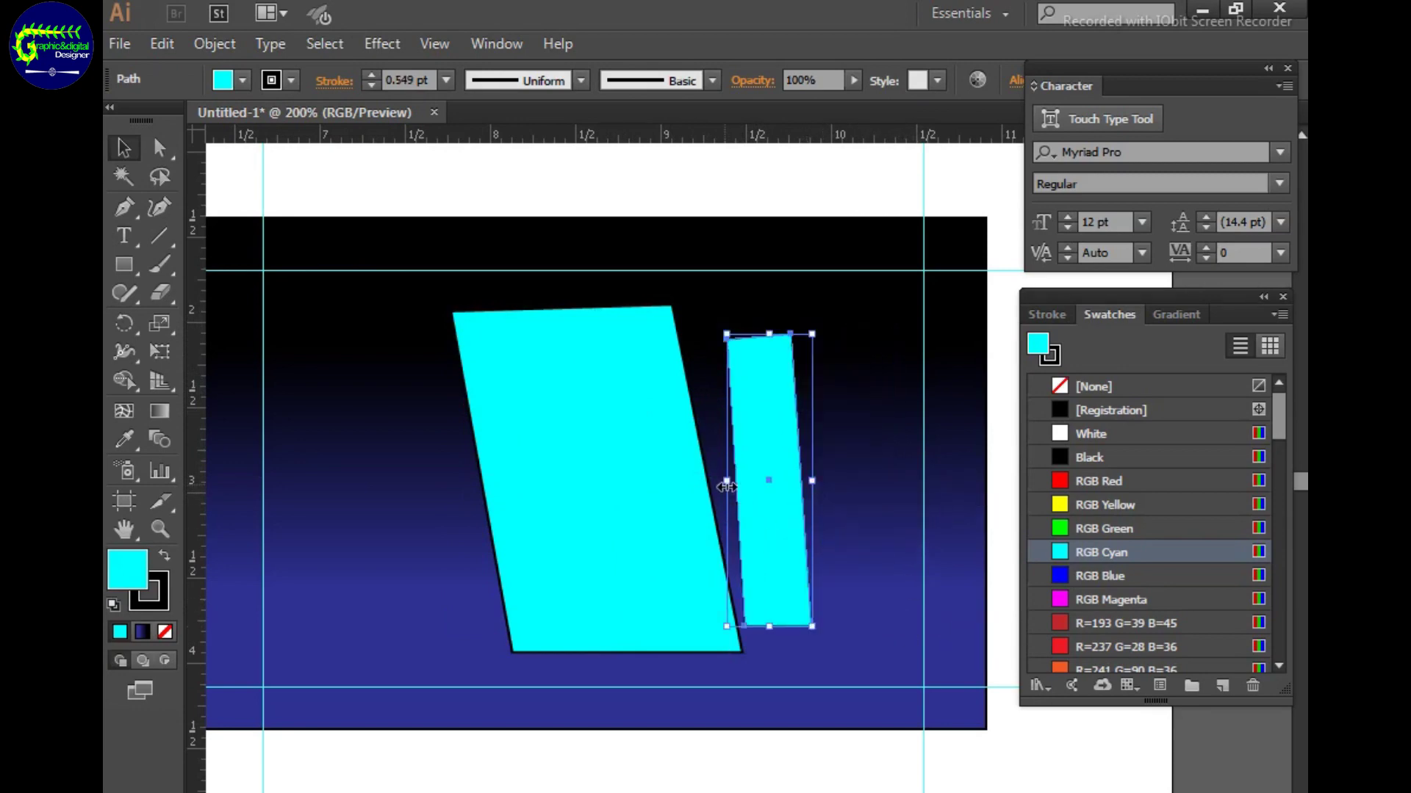
drag(726, 486, 742, 487)
Reshape the thin strip's top-right corner with Direct Selection and shift it slightly right.
click(158, 147)
mouse_move(744, 339)
mouse_down()
mouse_move(722, 353)
mouse_move(760, 348)
mouse_up()
click(819, 479)
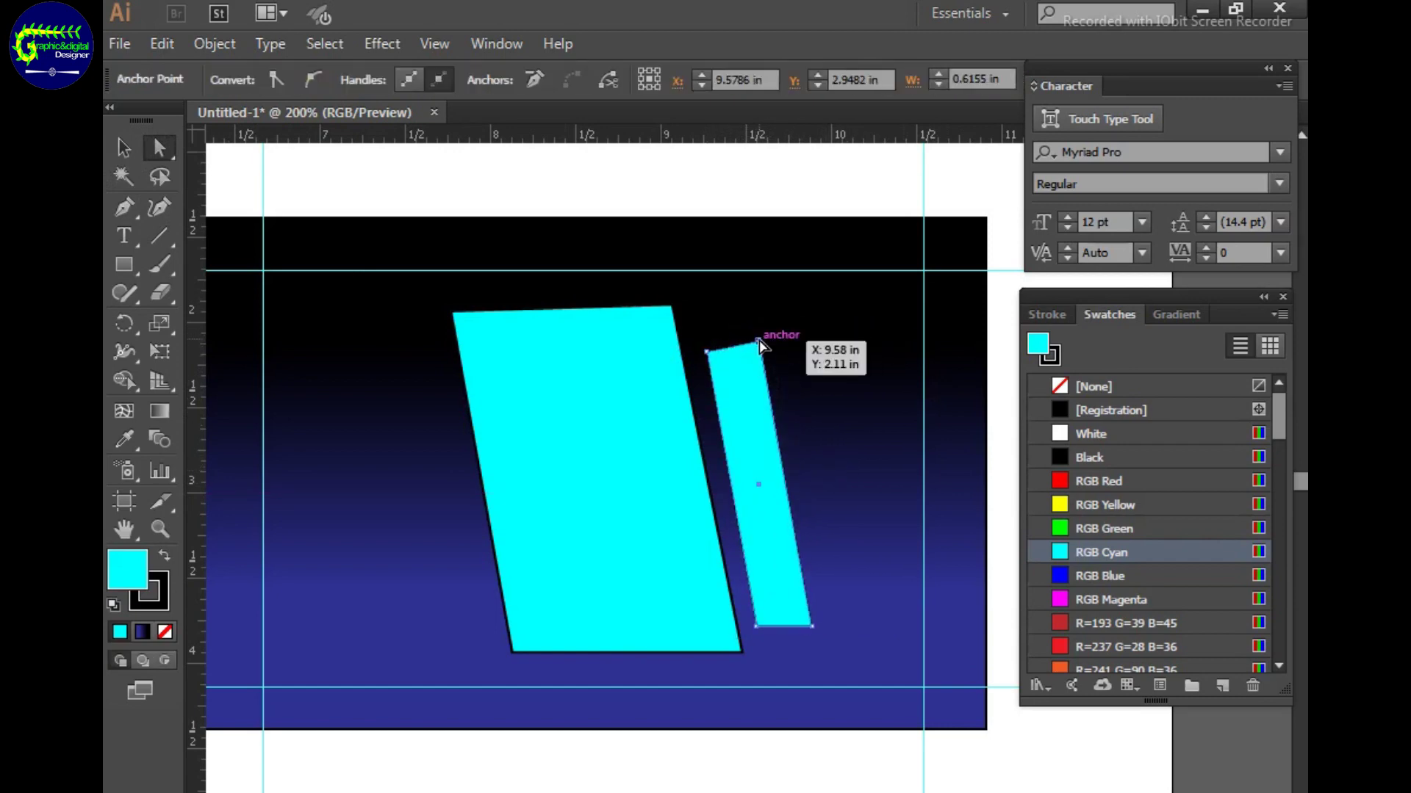
click(844, 400)
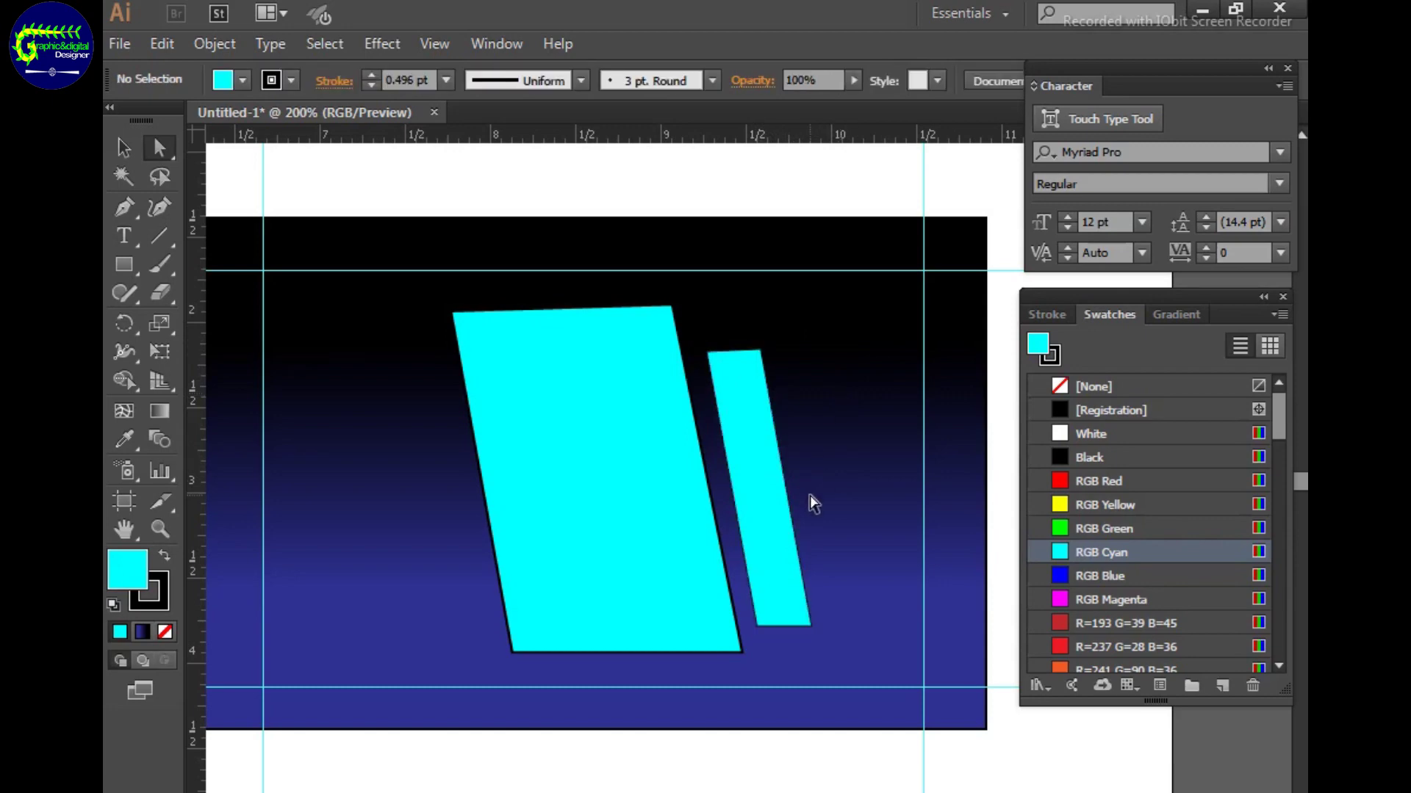
click(751, 399)
drag(808, 623, 818, 623)
drag(770, 349, 759, 351)
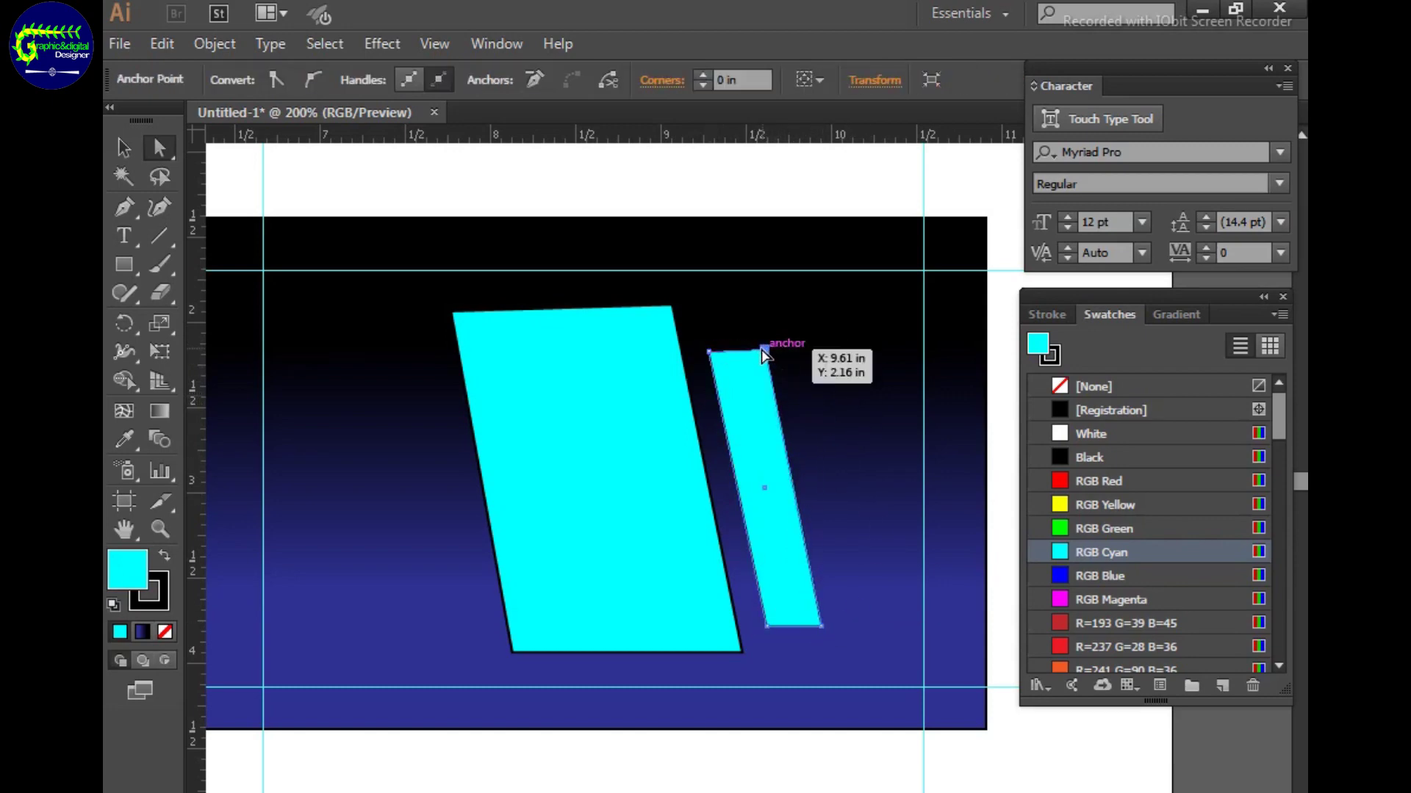
click(834, 399)
Move the thin strip up and left, then shift its top-left corner to match the slant.
key(v)
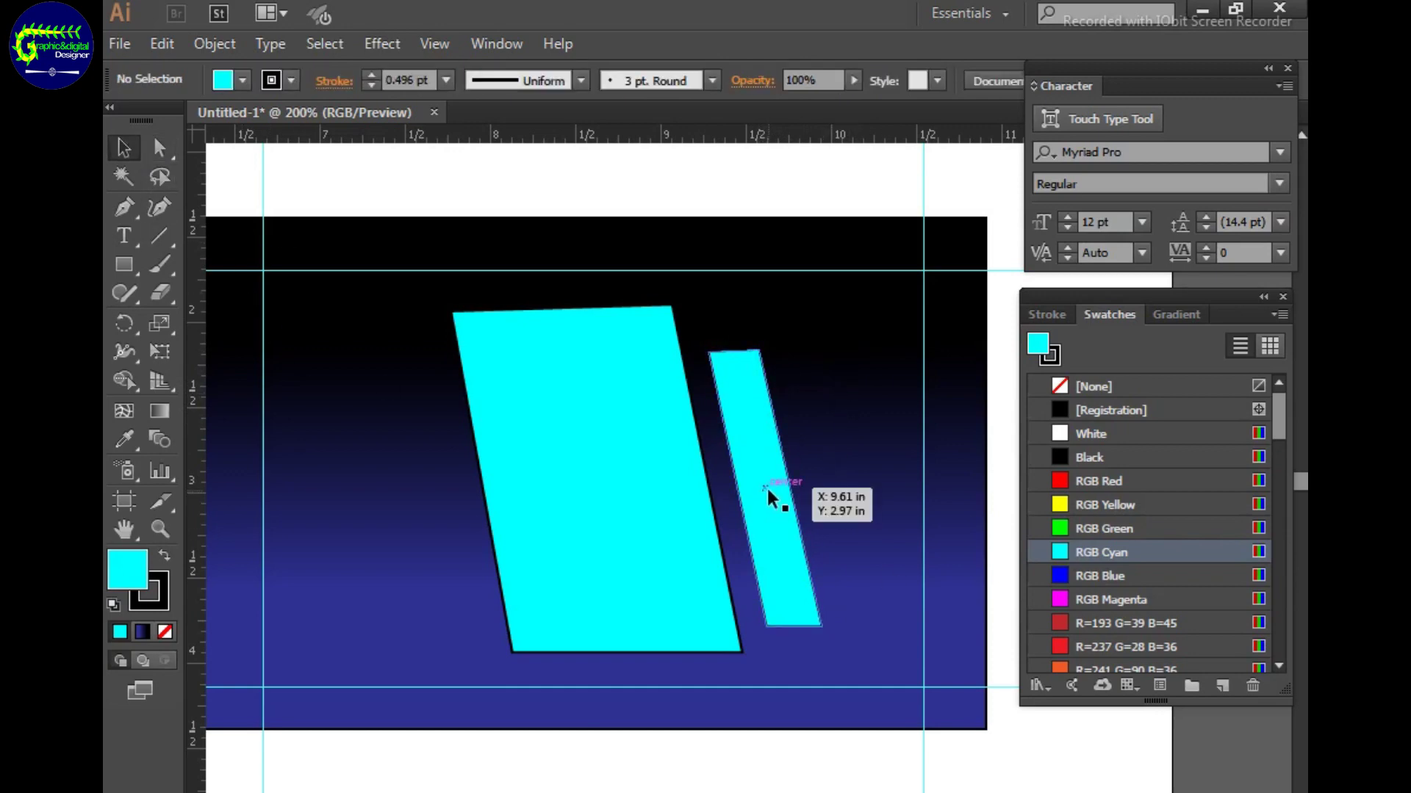
mouse_move(765, 486)
mouse_down()
mouse_move(752, 473)
mouse_move(750, 505)
mouse_up()
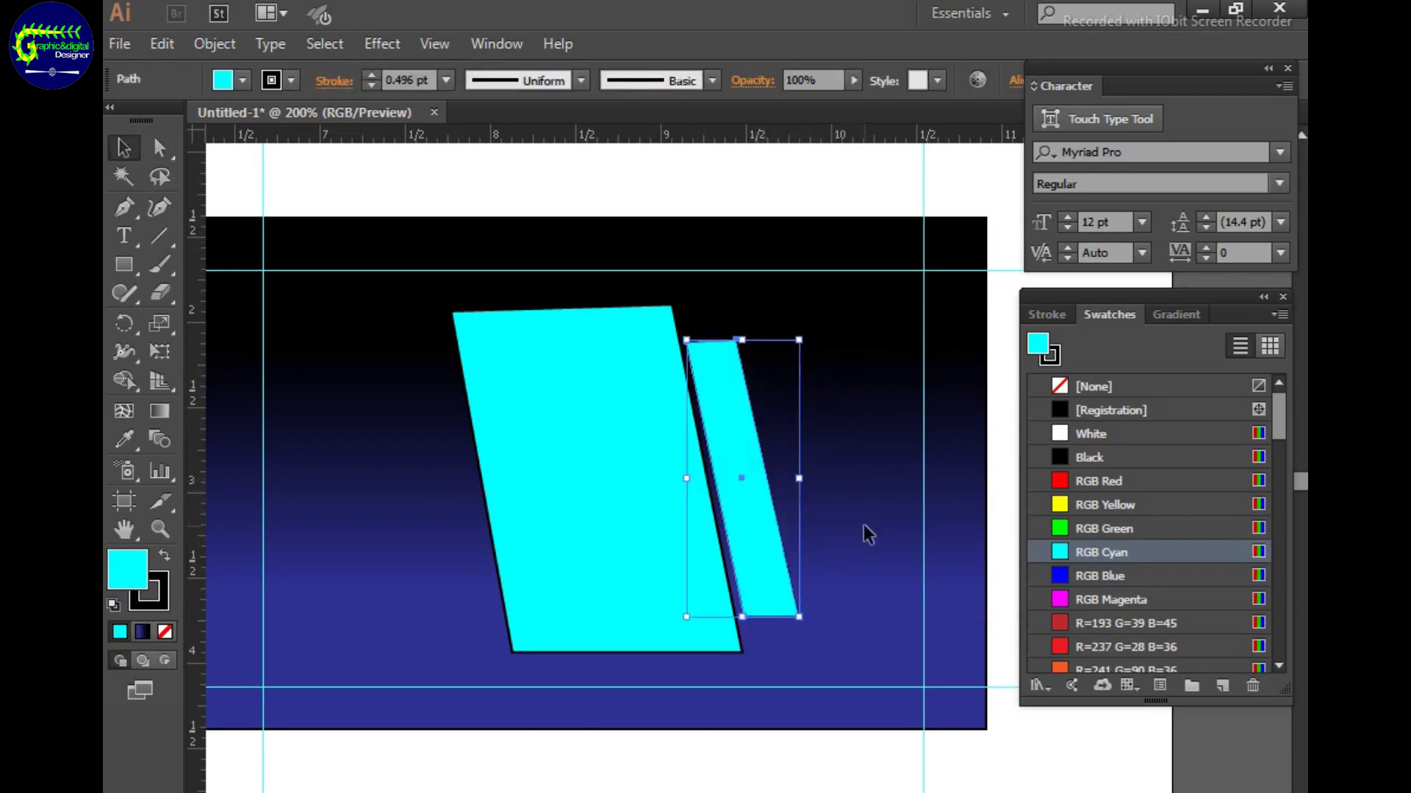
click(860, 529)
click(742, 374)
key(a)
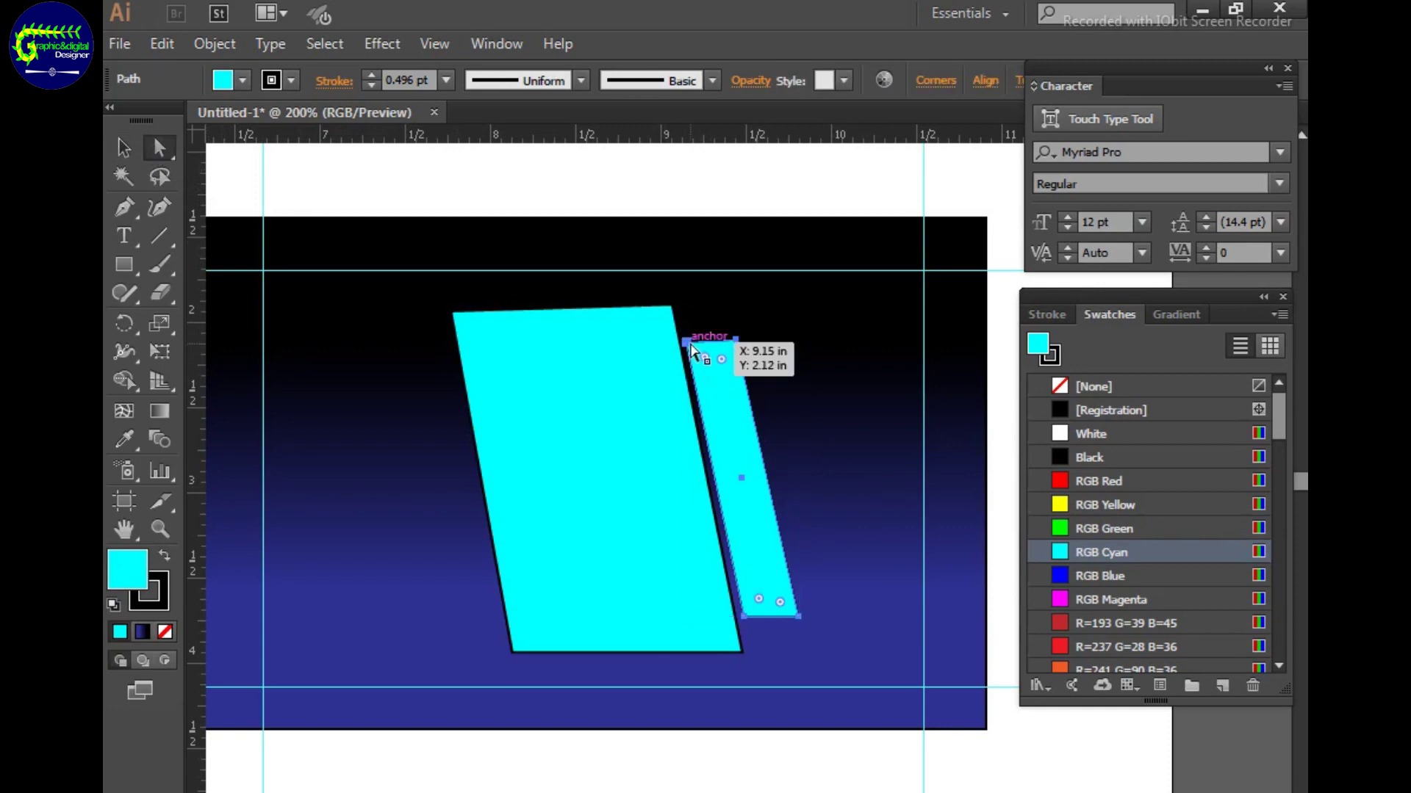
drag(687, 341, 691, 350)
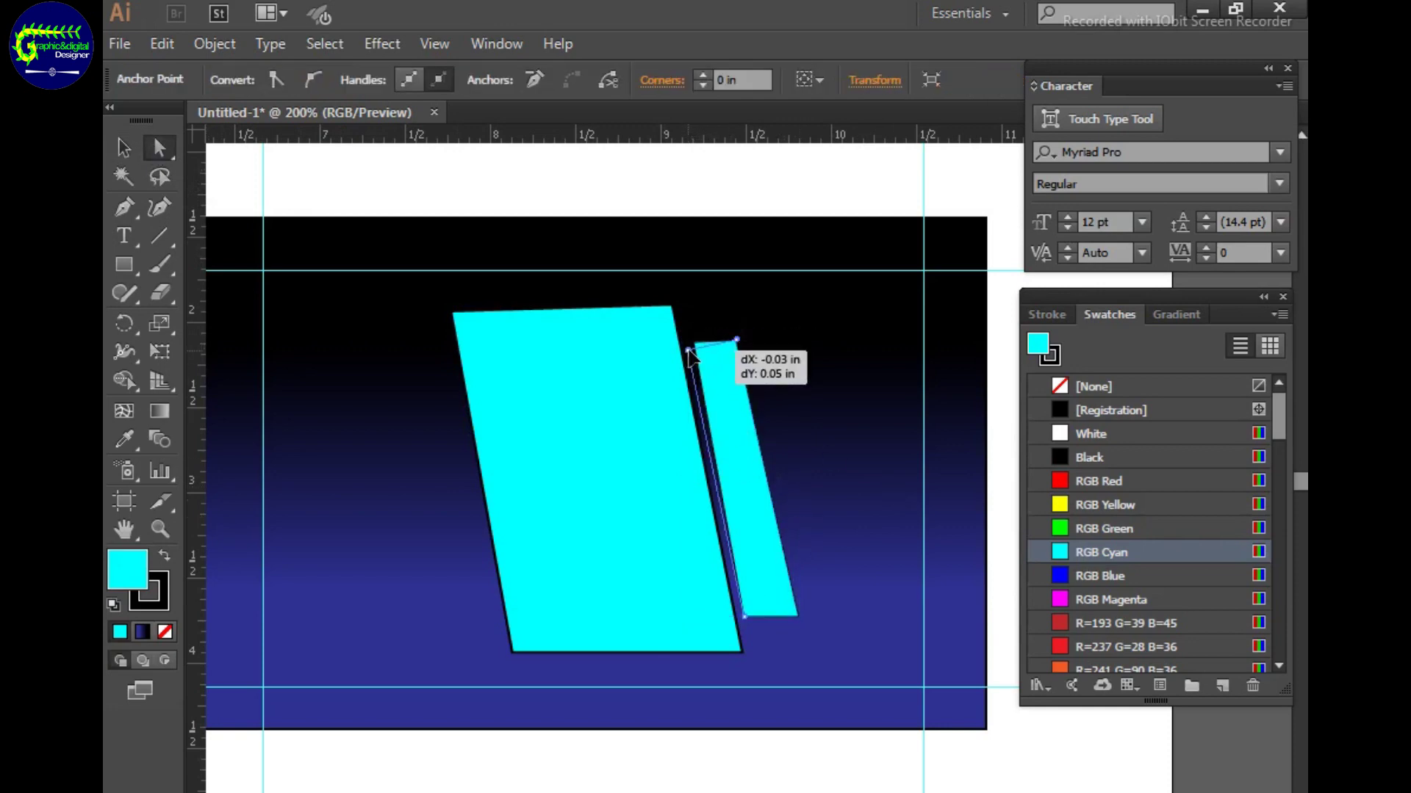
click(834, 468)
Lower the strip's top-right corner and Alt-drag a copy of the finished strip to its right.
click(705, 372)
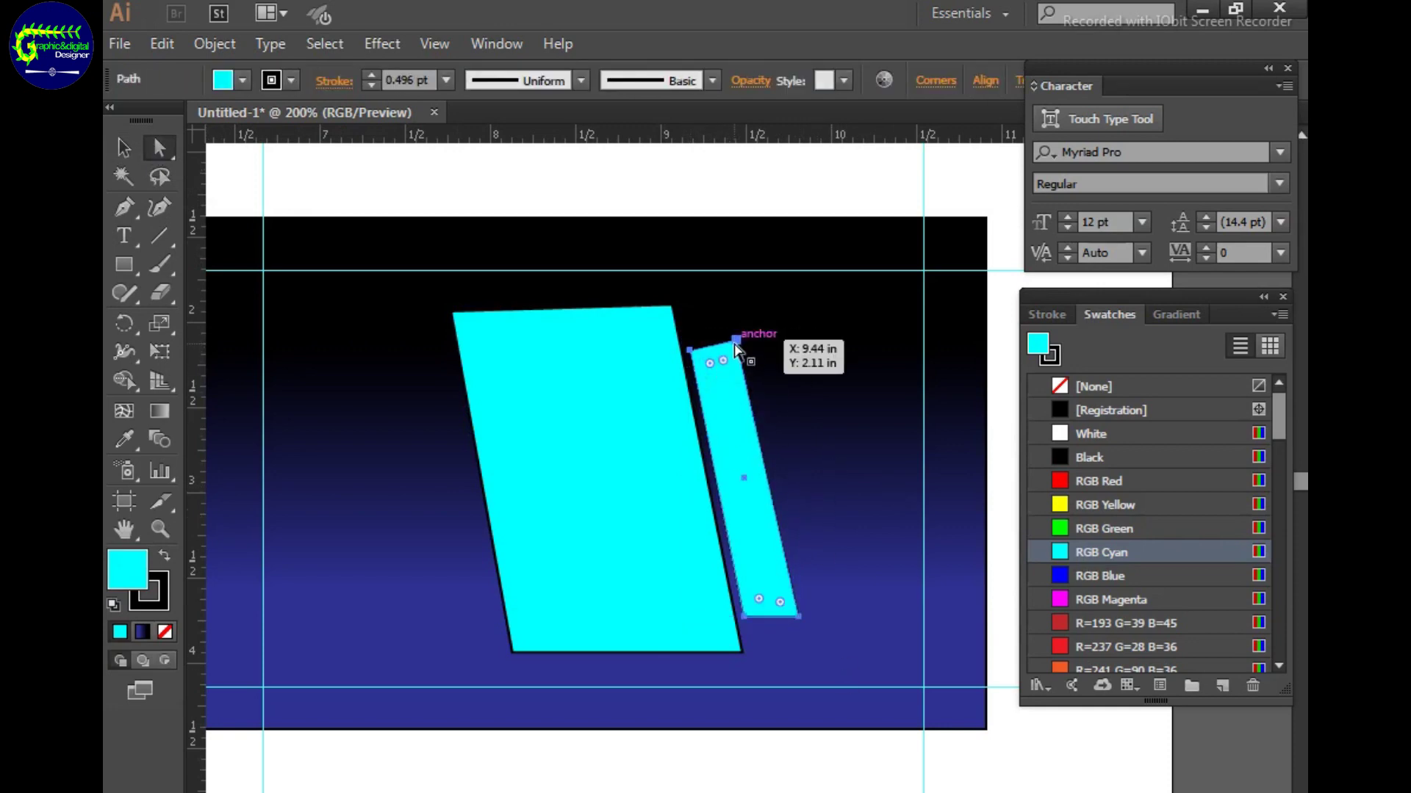
drag(738, 338, 739, 350)
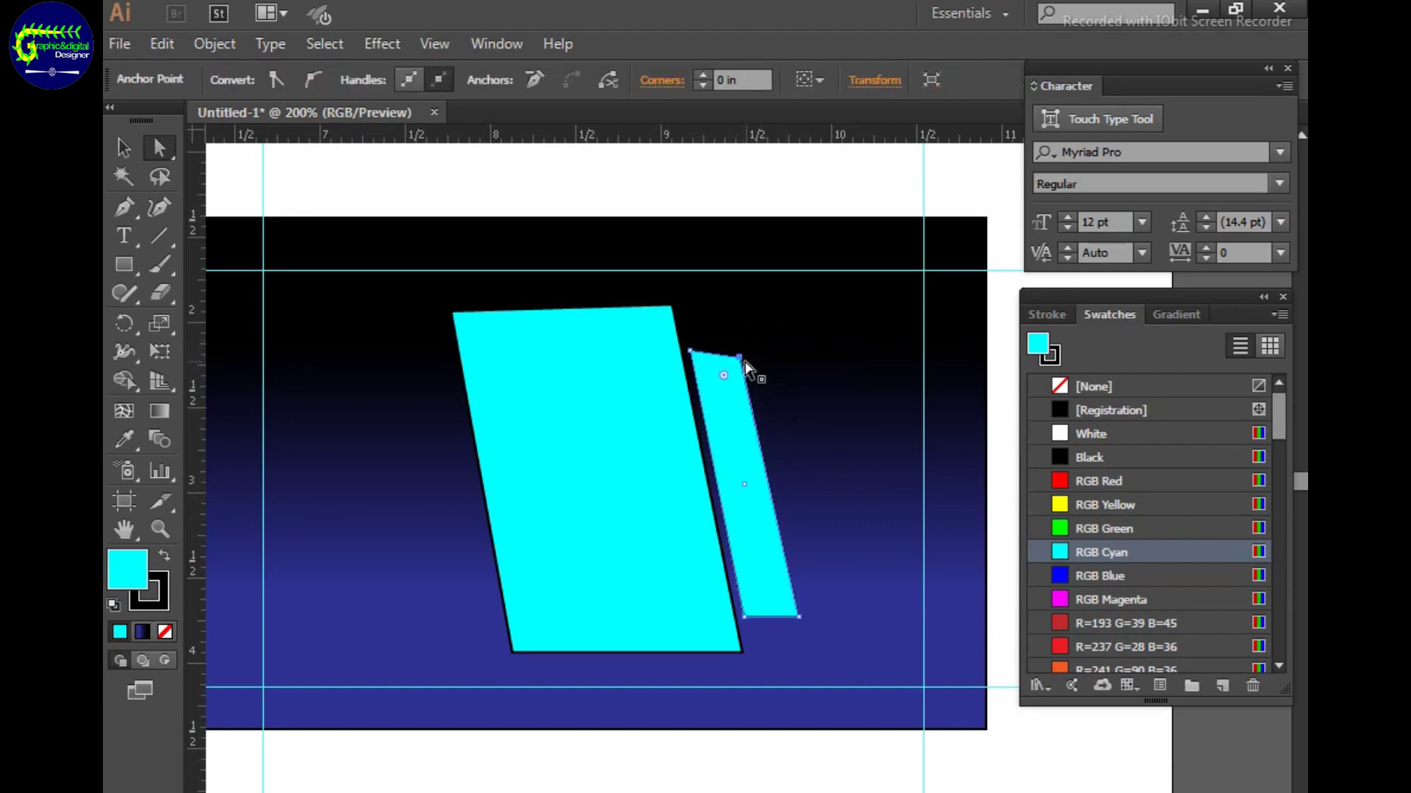
click(823, 612)
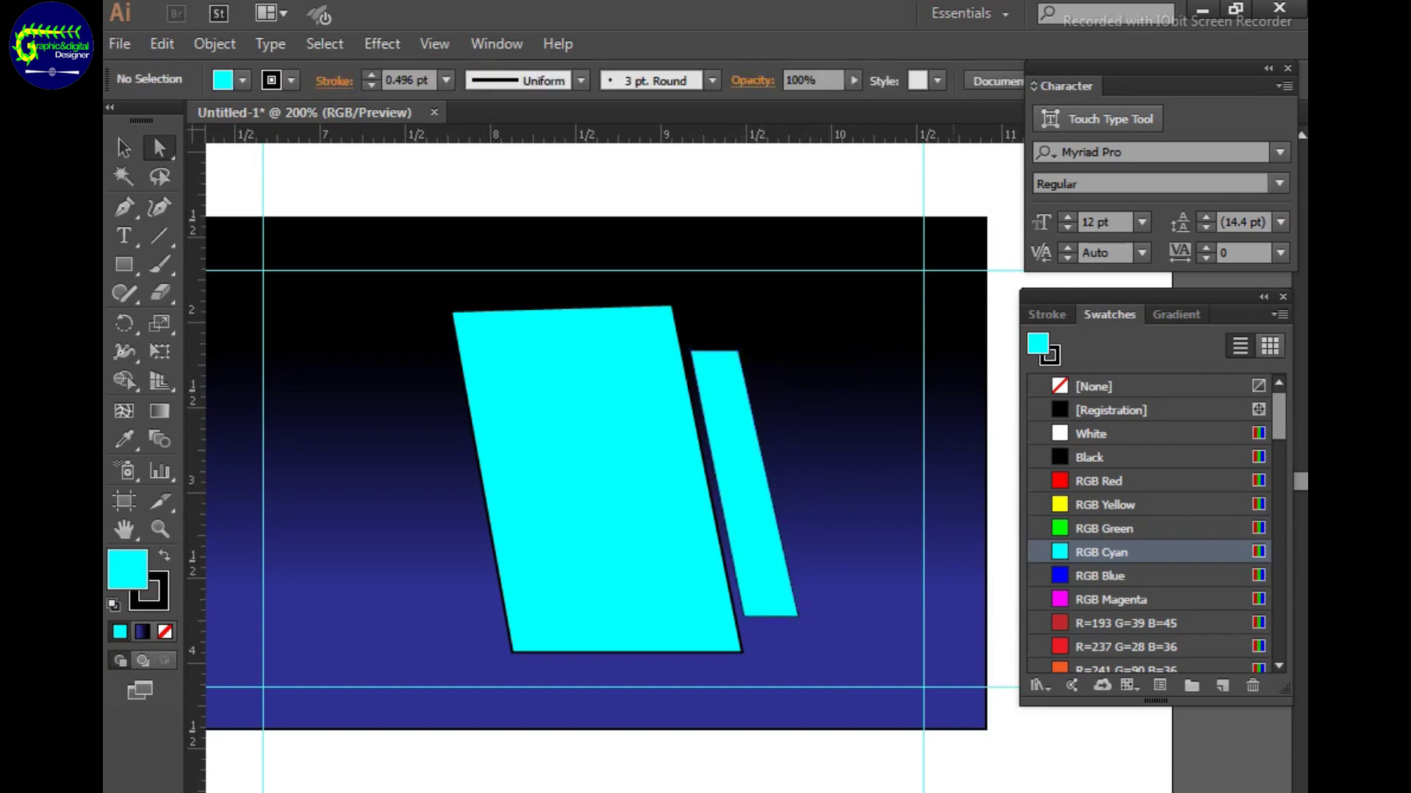
drag(734, 454, 816, 450)
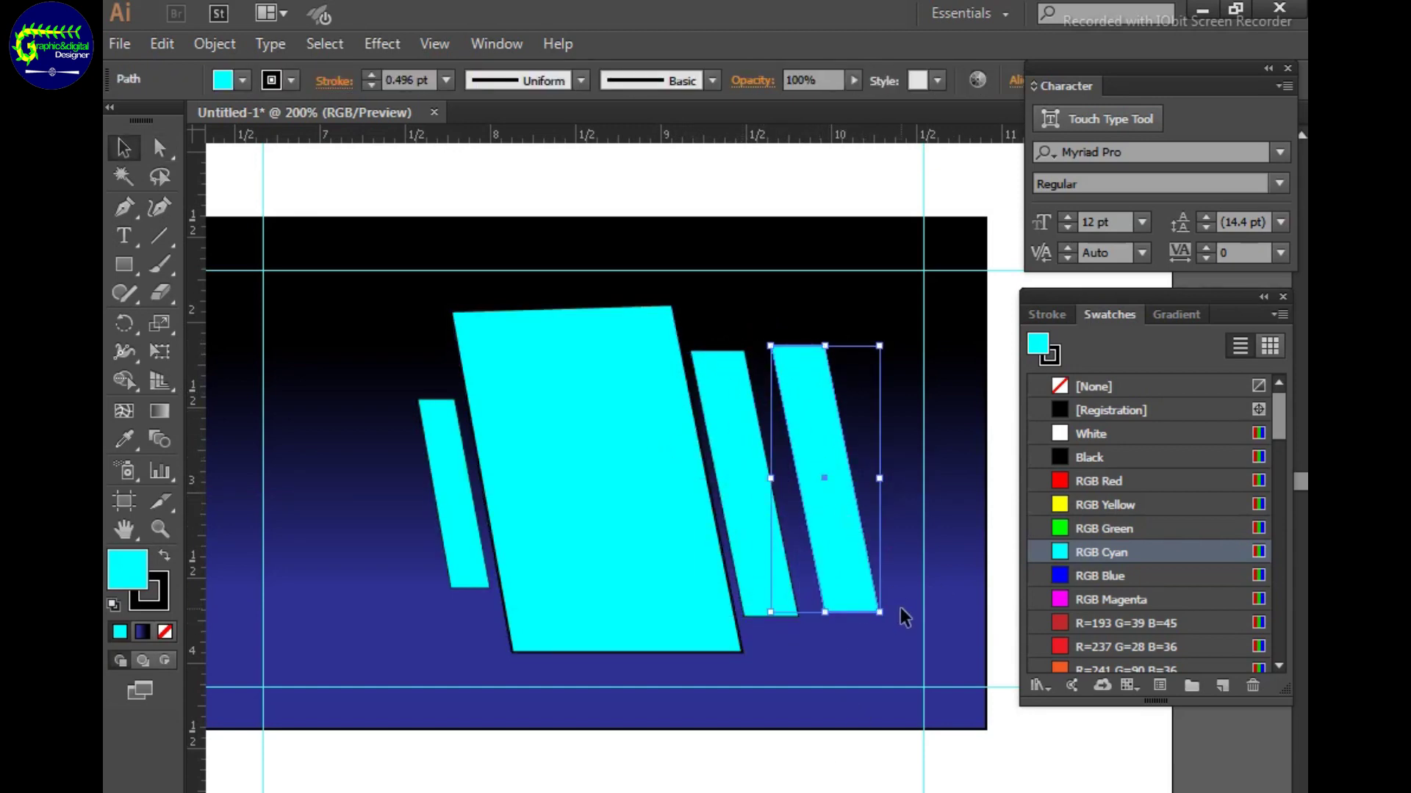
Shift the copied strip's bottom corner anchors down slightly with Direct Selection.
key(a)
drag(808, 632, 909, 601)
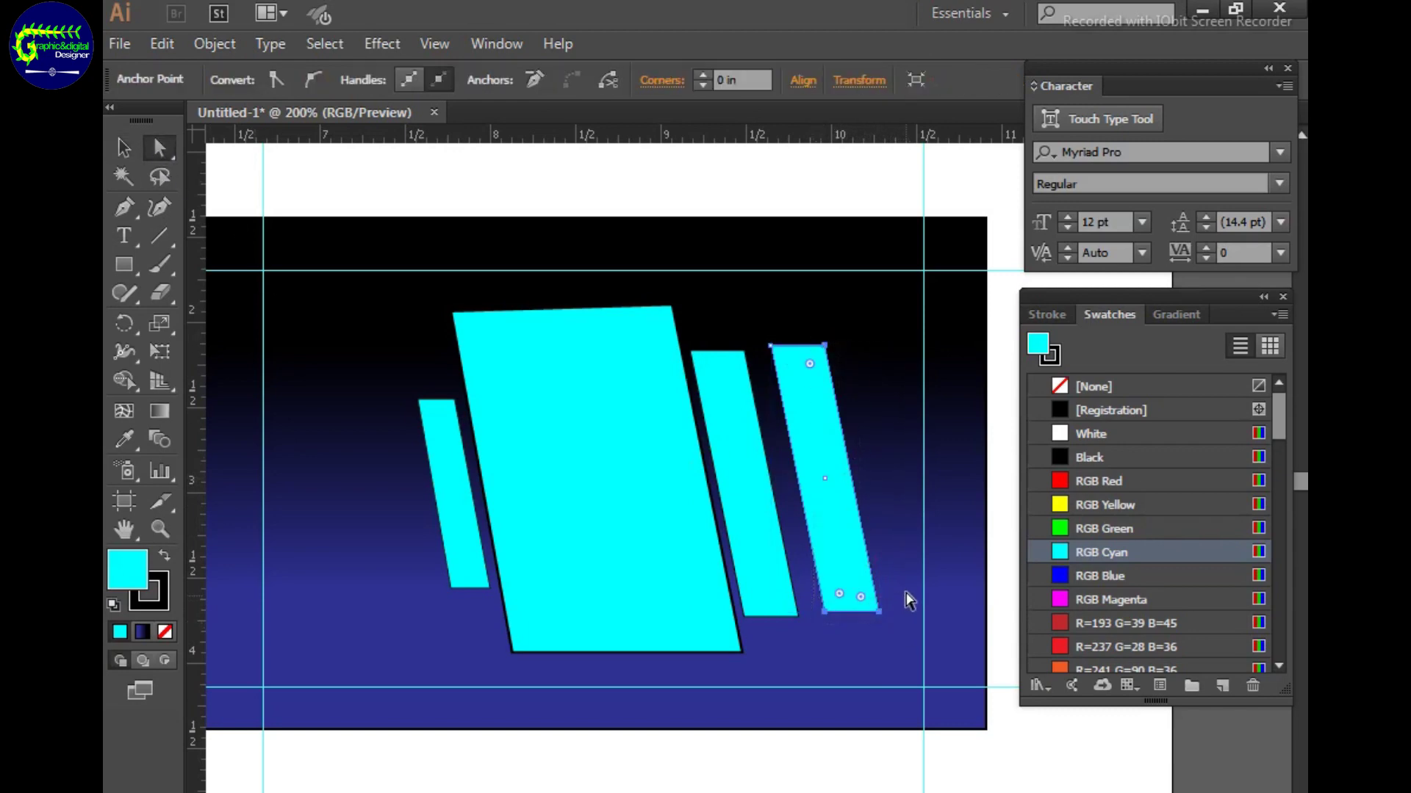
mouse_move(845, 470)
mouse_down()
mouse_move(799, 494)
mouse_move(862, 488)
mouse_move(860, 473)
mouse_up()
click(268, 176)
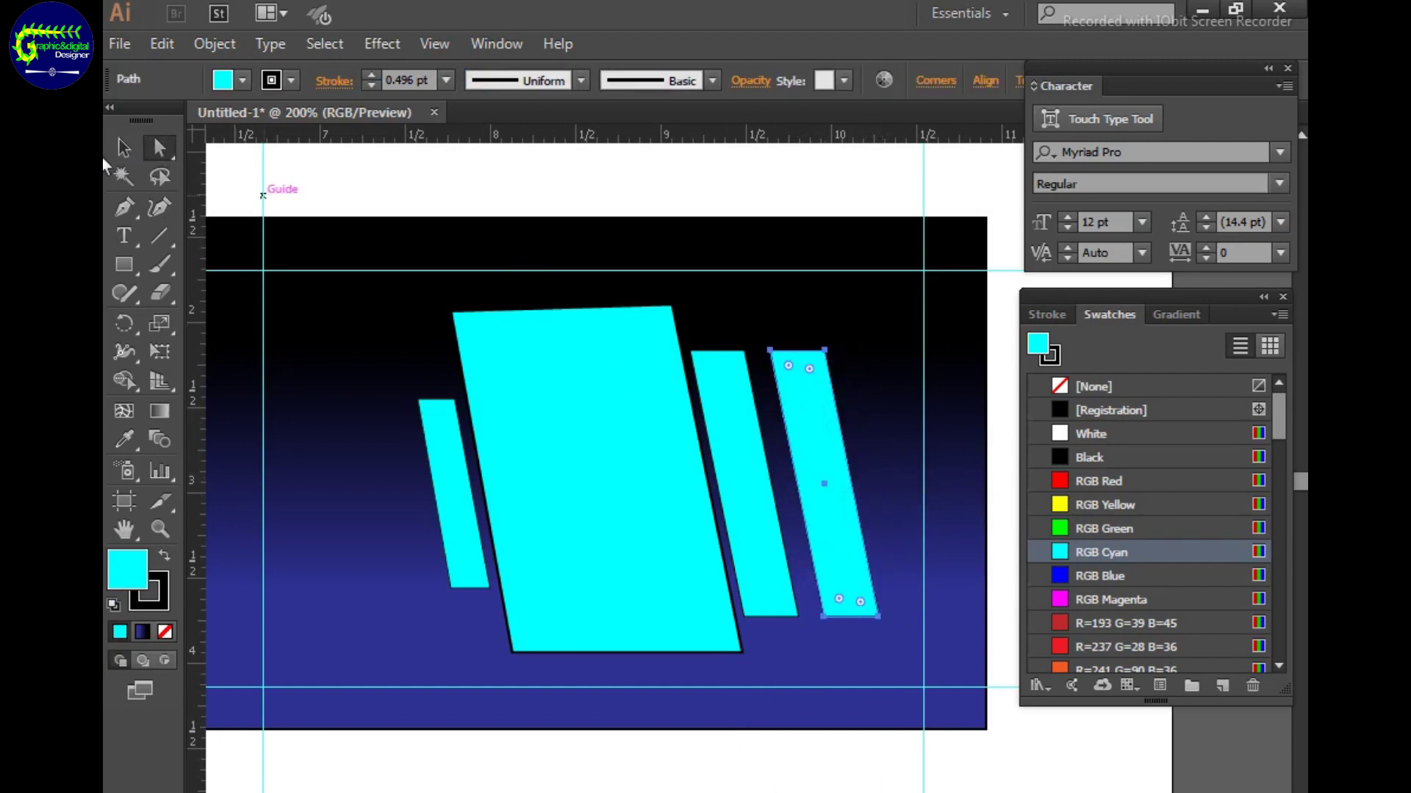
click(123, 147)
Shrink the copied strip into a small sliver and rotate it to match the strips' tilt.
drag(773, 484, 776, 485)
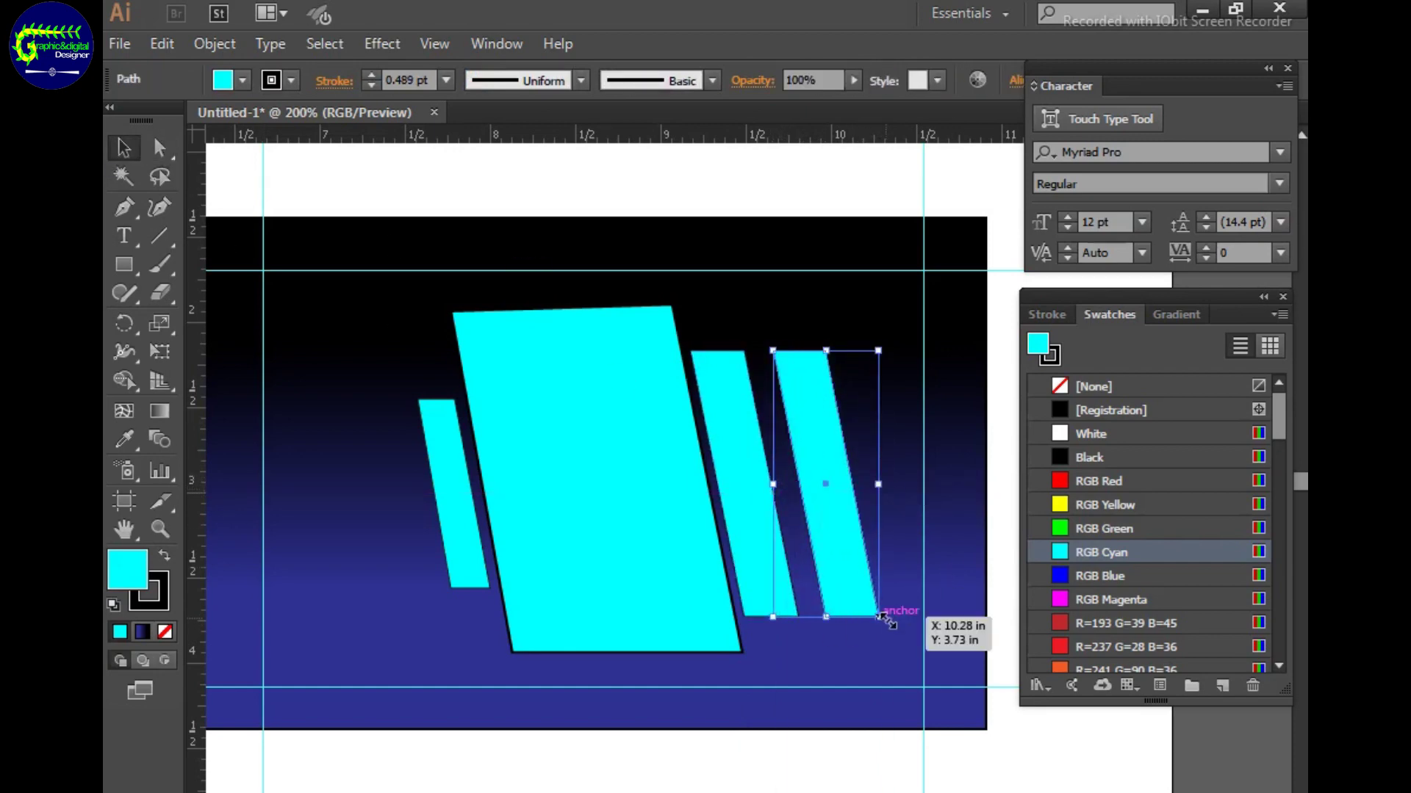
drag(879, 615, 845, 510)
drag(844, 431, 829, 431)
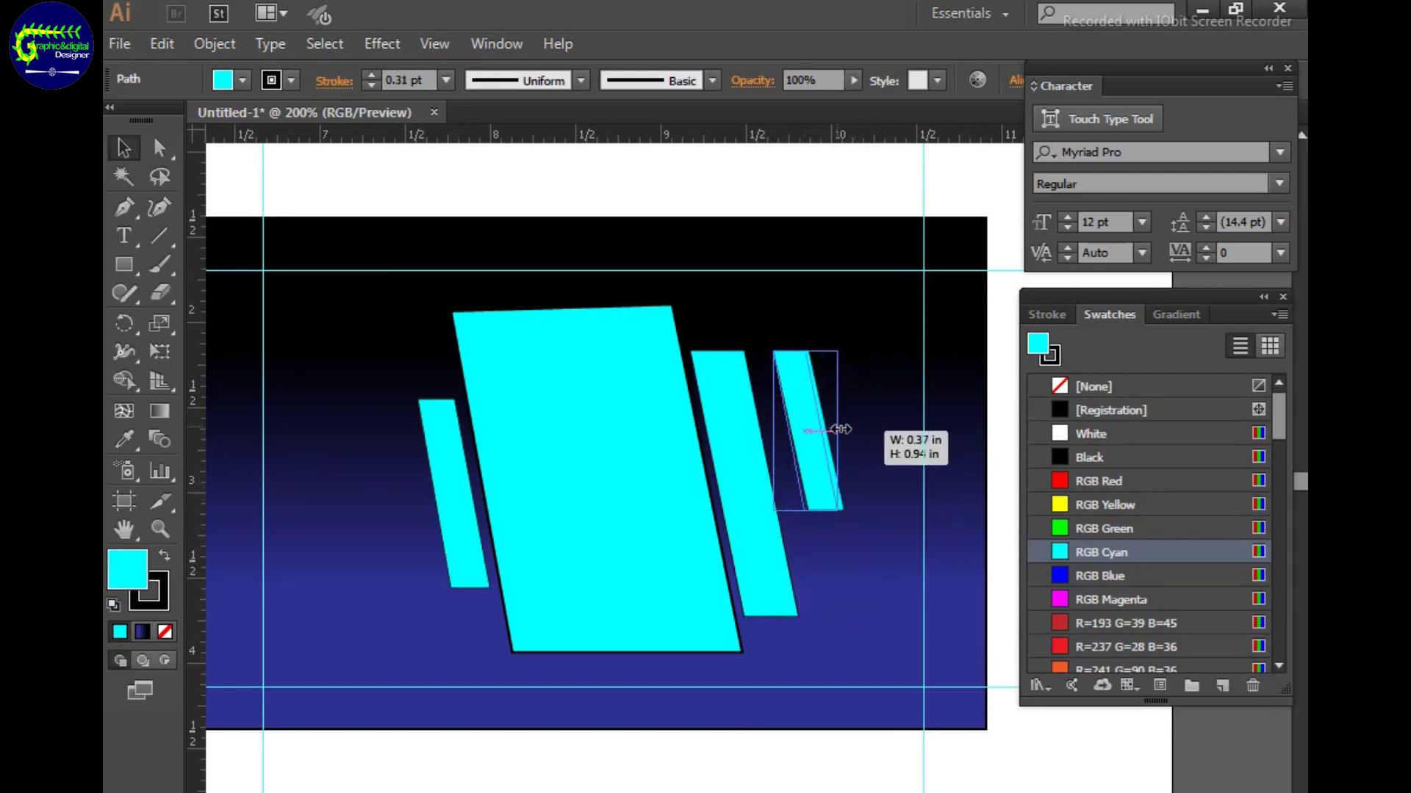
drag(831, 351, 794, 369)
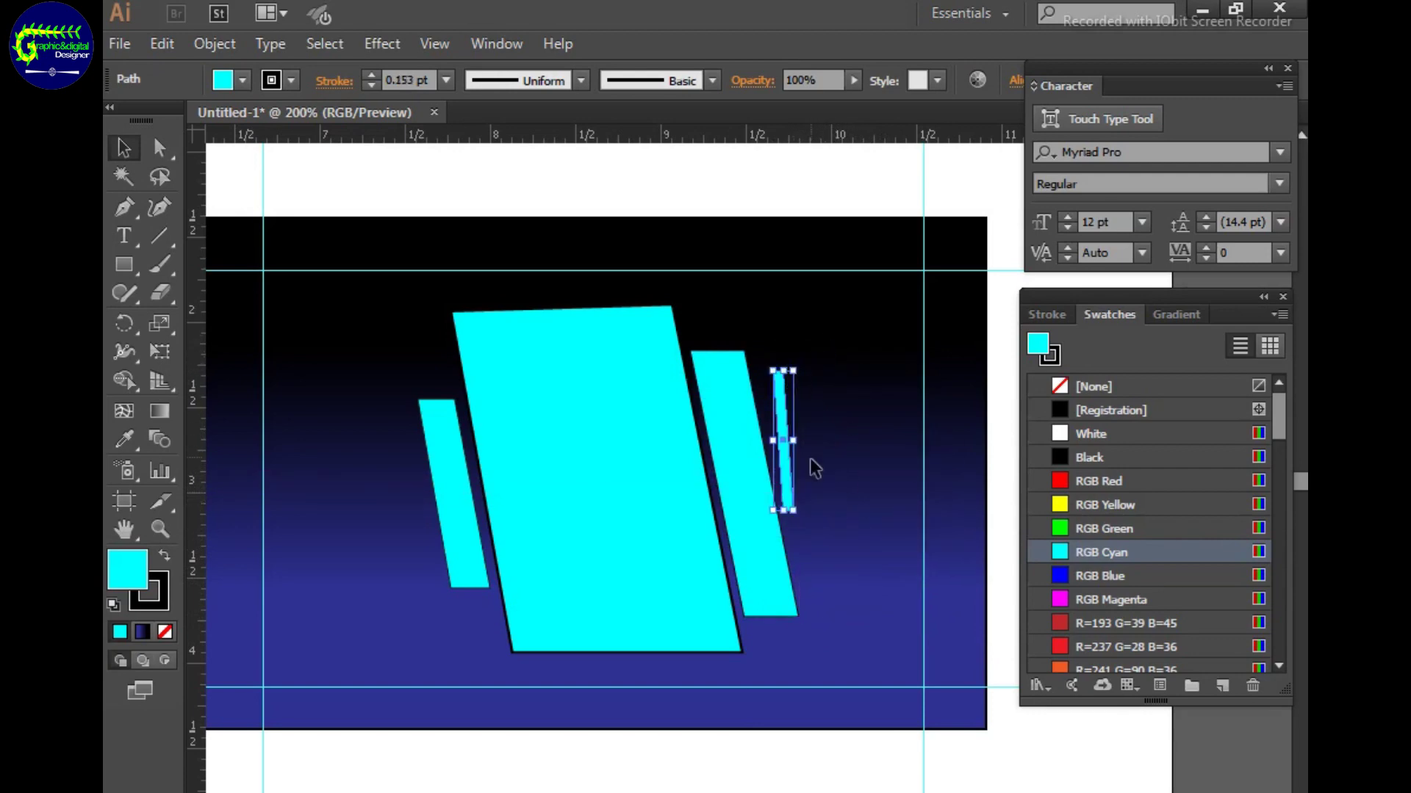
drag(806, 510, 816, 499)
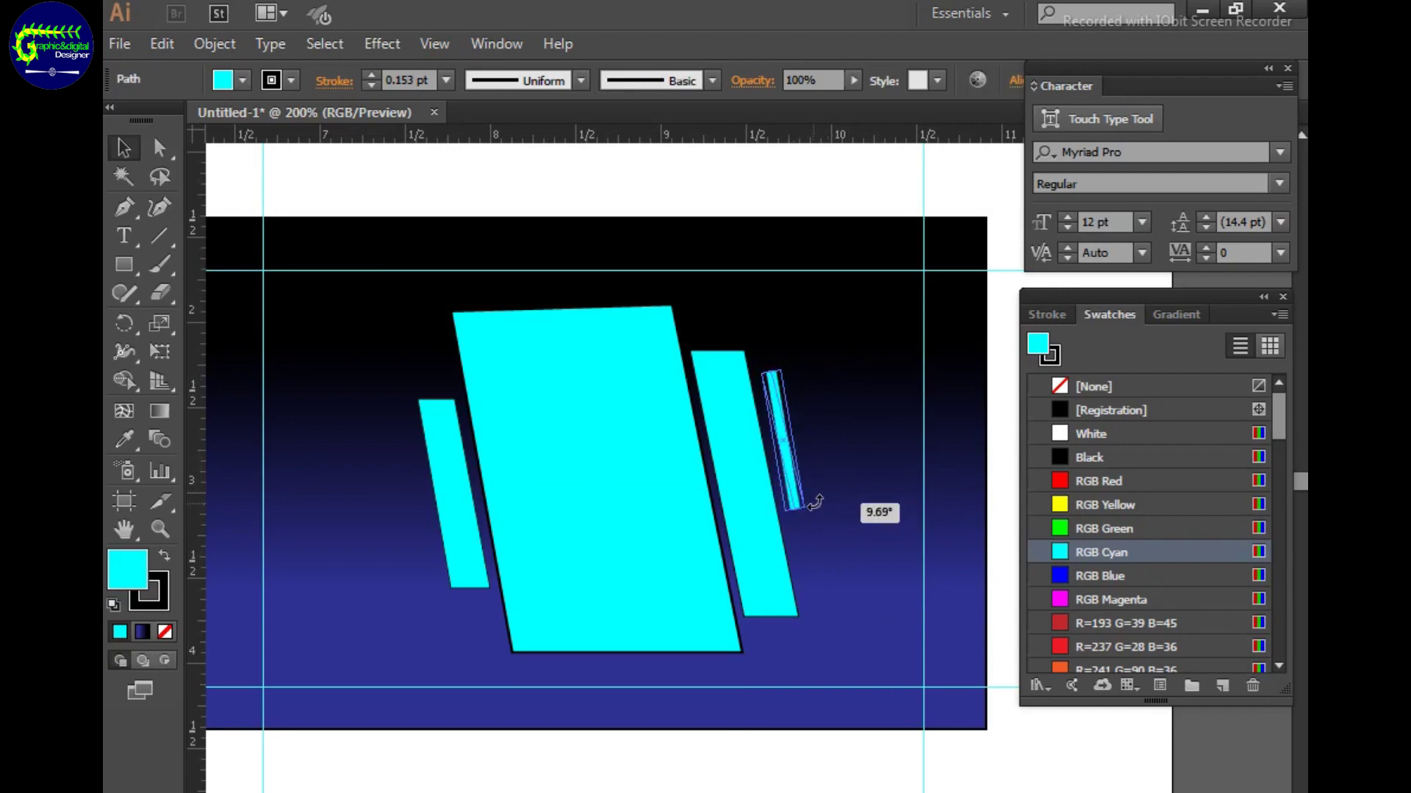
Move the thin right strip up and right, and lengthen it downward.
mouse_move(784, 456)
mouse_down()
mouse_move(799, 397)
mouse_move(768, 387)
mouse_up()
drag(784, 440, 792, 494)
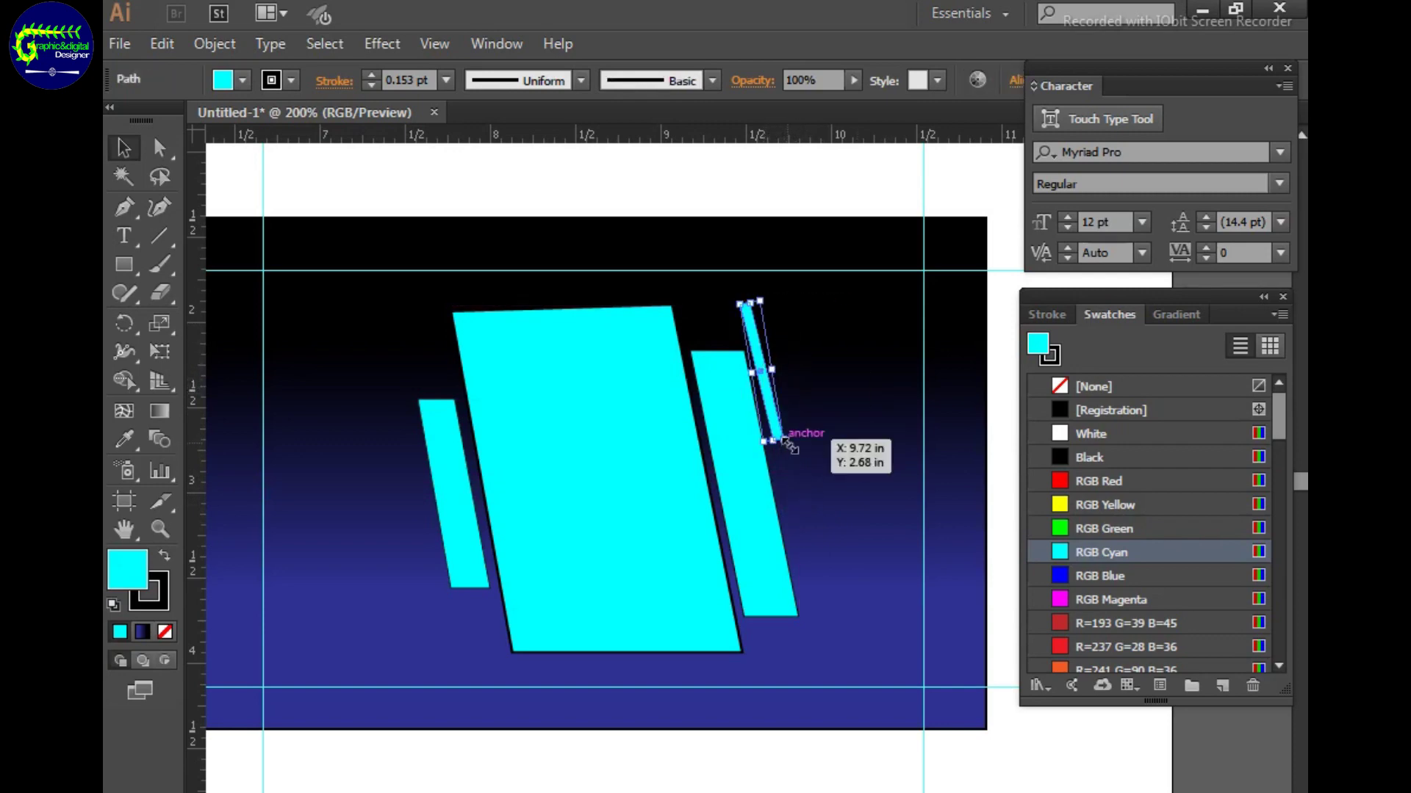
drag(777, 323, 823, 305)
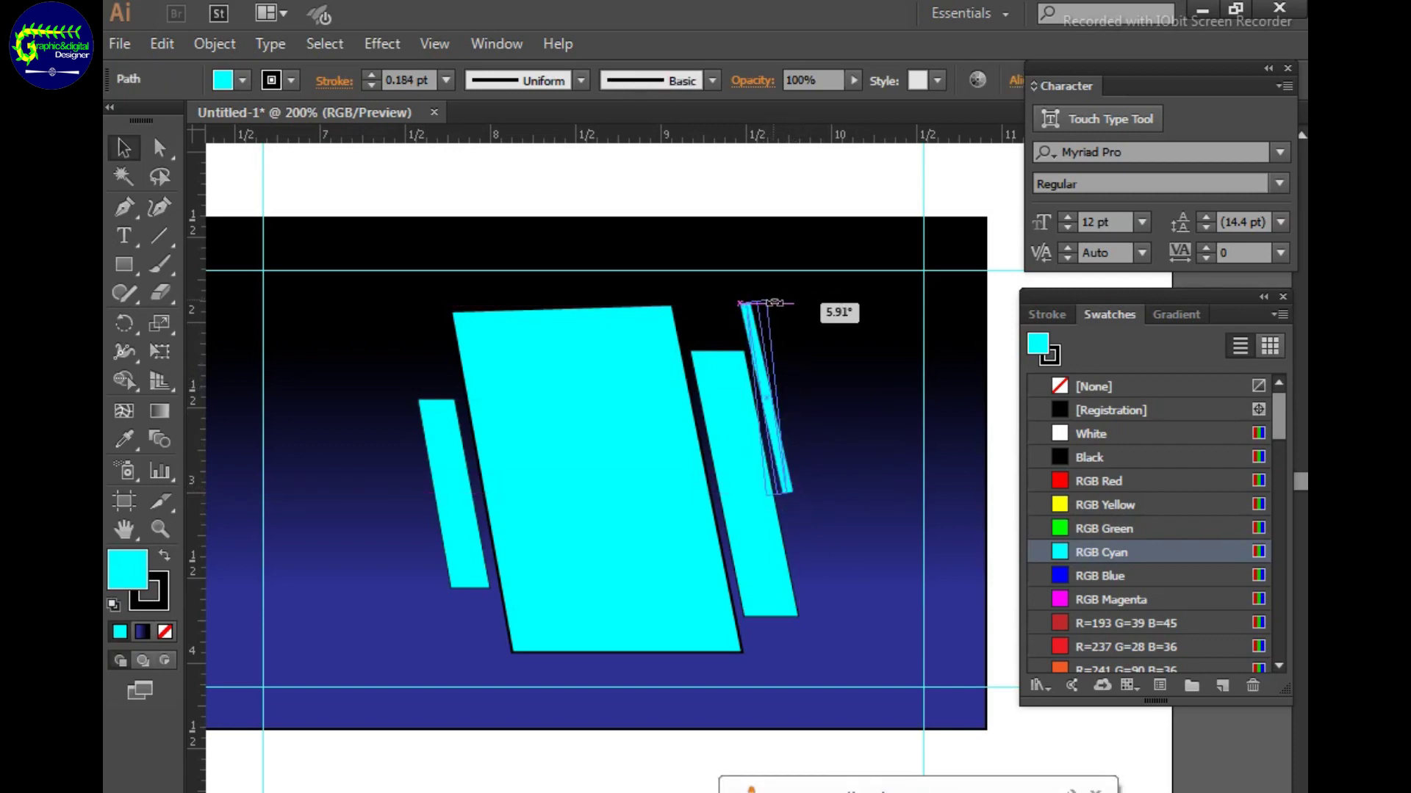
click(804, 441)
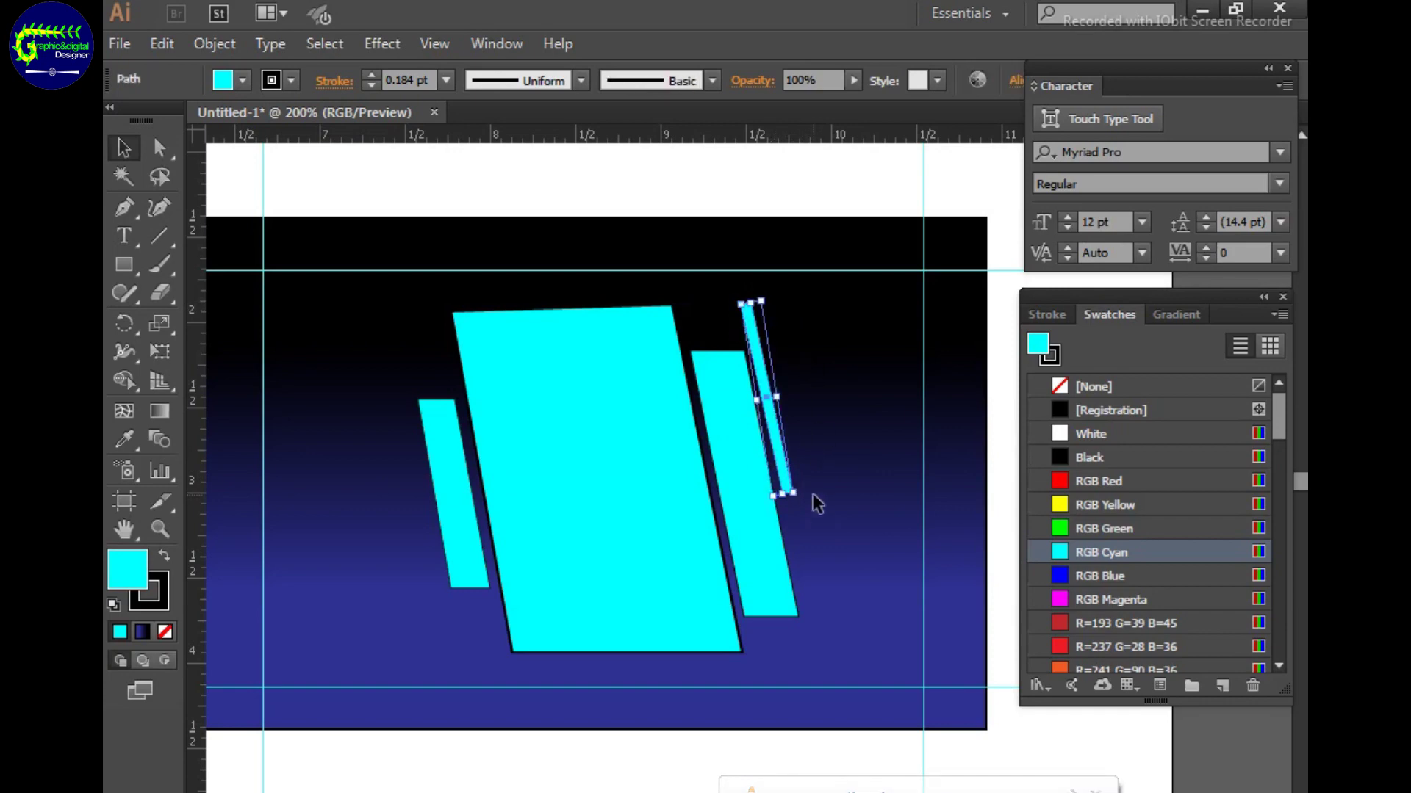
drag(813, 498, 807, 494)
click(827, 513)
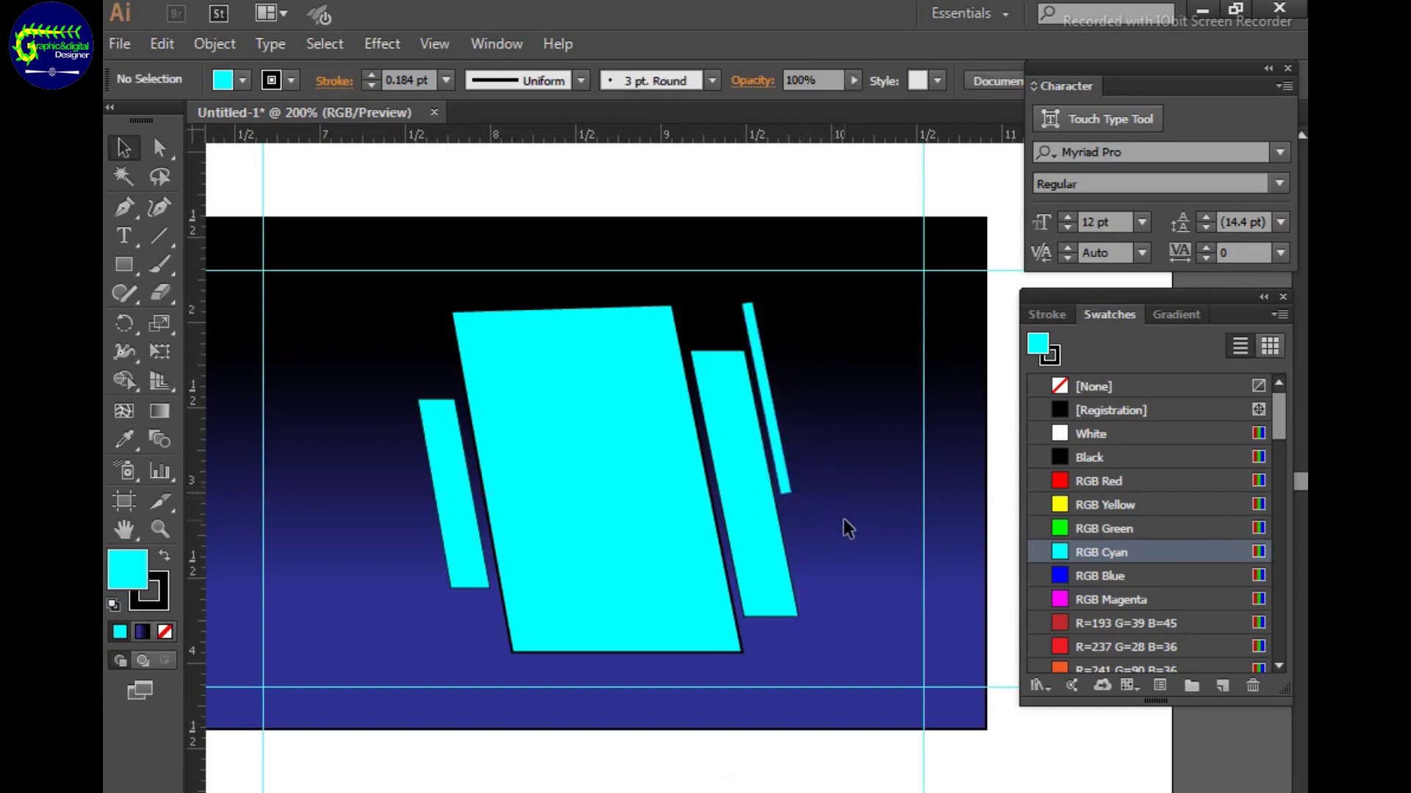
Alt-drag a copy of the left strip to its lower-left, then shrink and rotate it.
click(449, 544)
drag(456, 518, 404, 560)
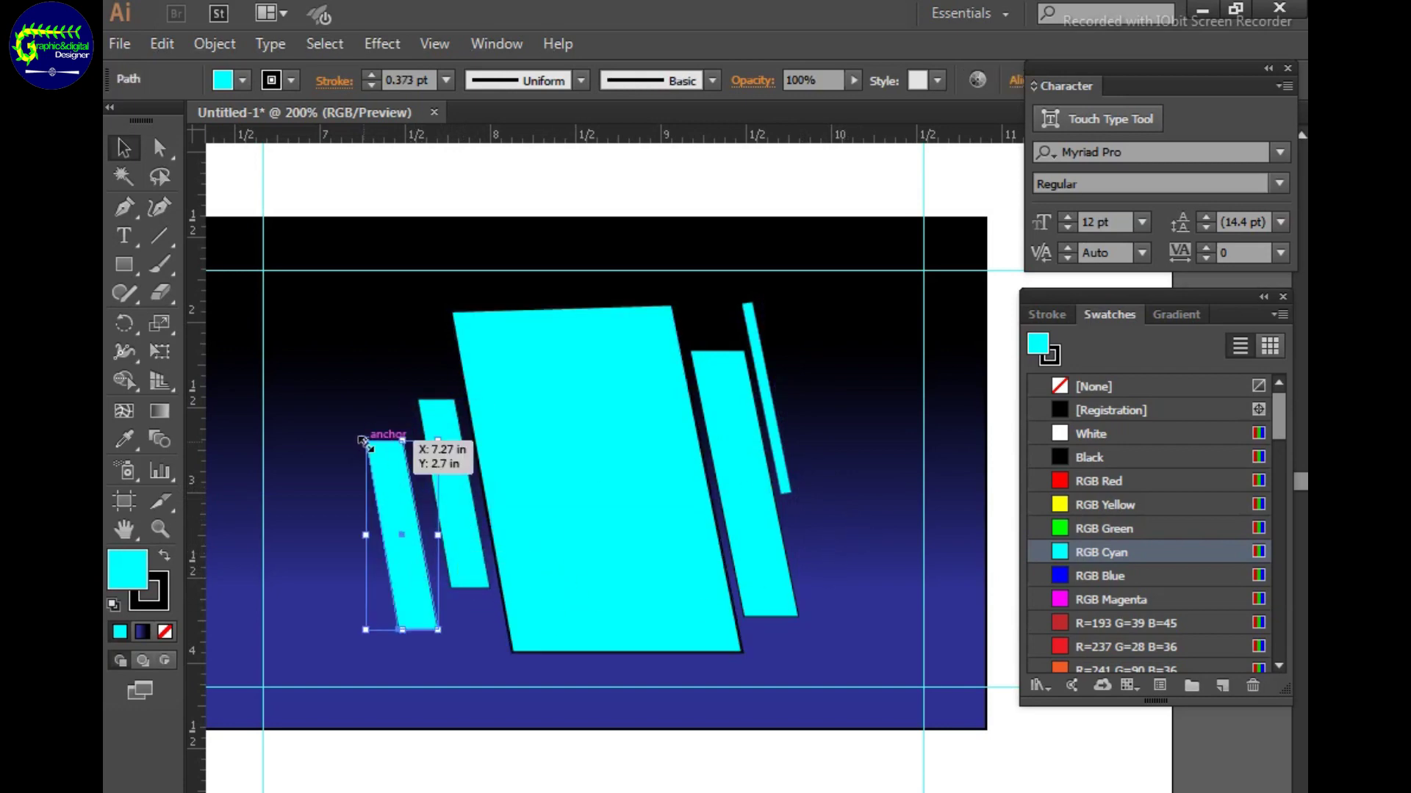
mouse_move(365, 441)
mouse_down()
mouse_move(390, 505)
mouse_move(388, 485)
mouse_up()
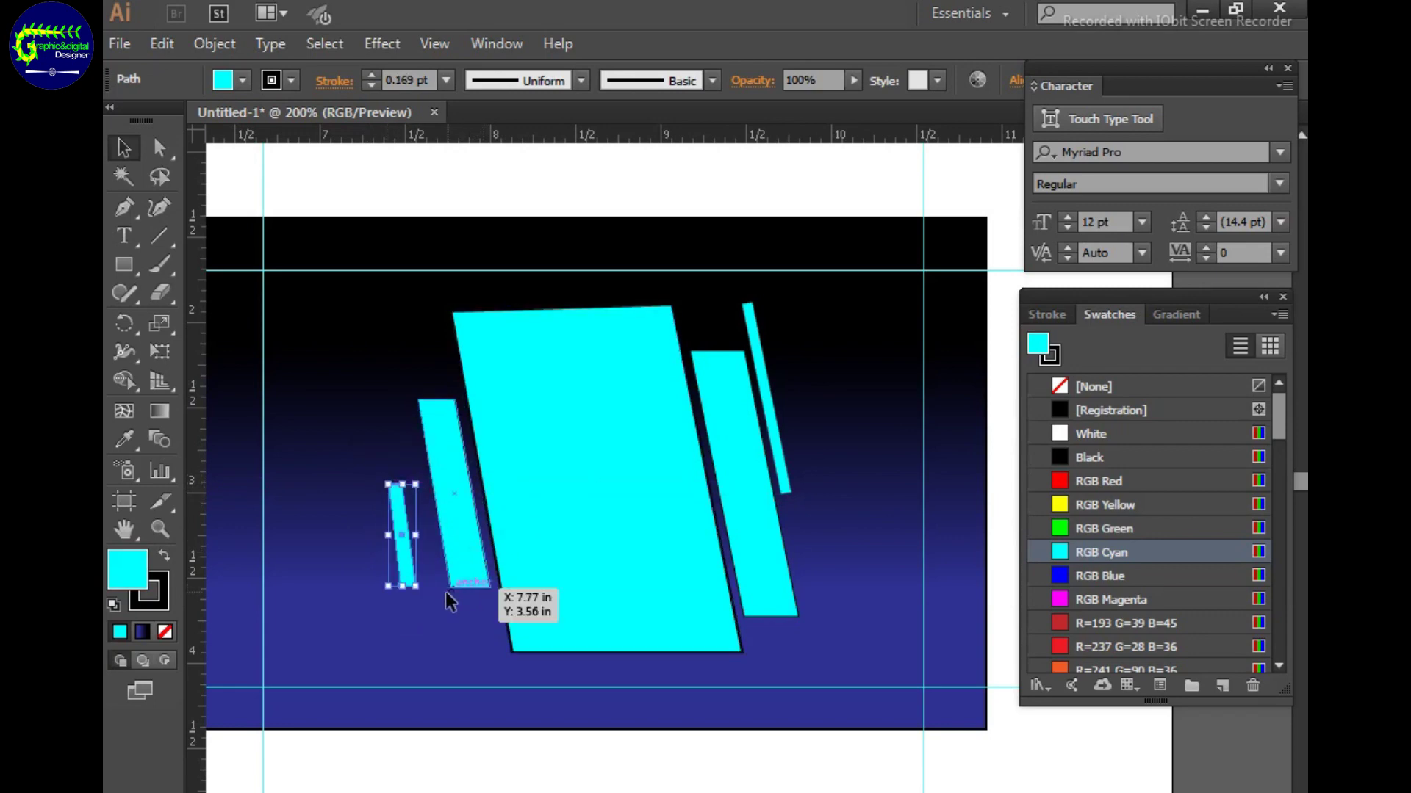
drag(421, 590, 439, 587)
click(428, 569)
Nudge and resize the small bar so it sits just beside the left strip.
drag(397, 542, 416, 543)
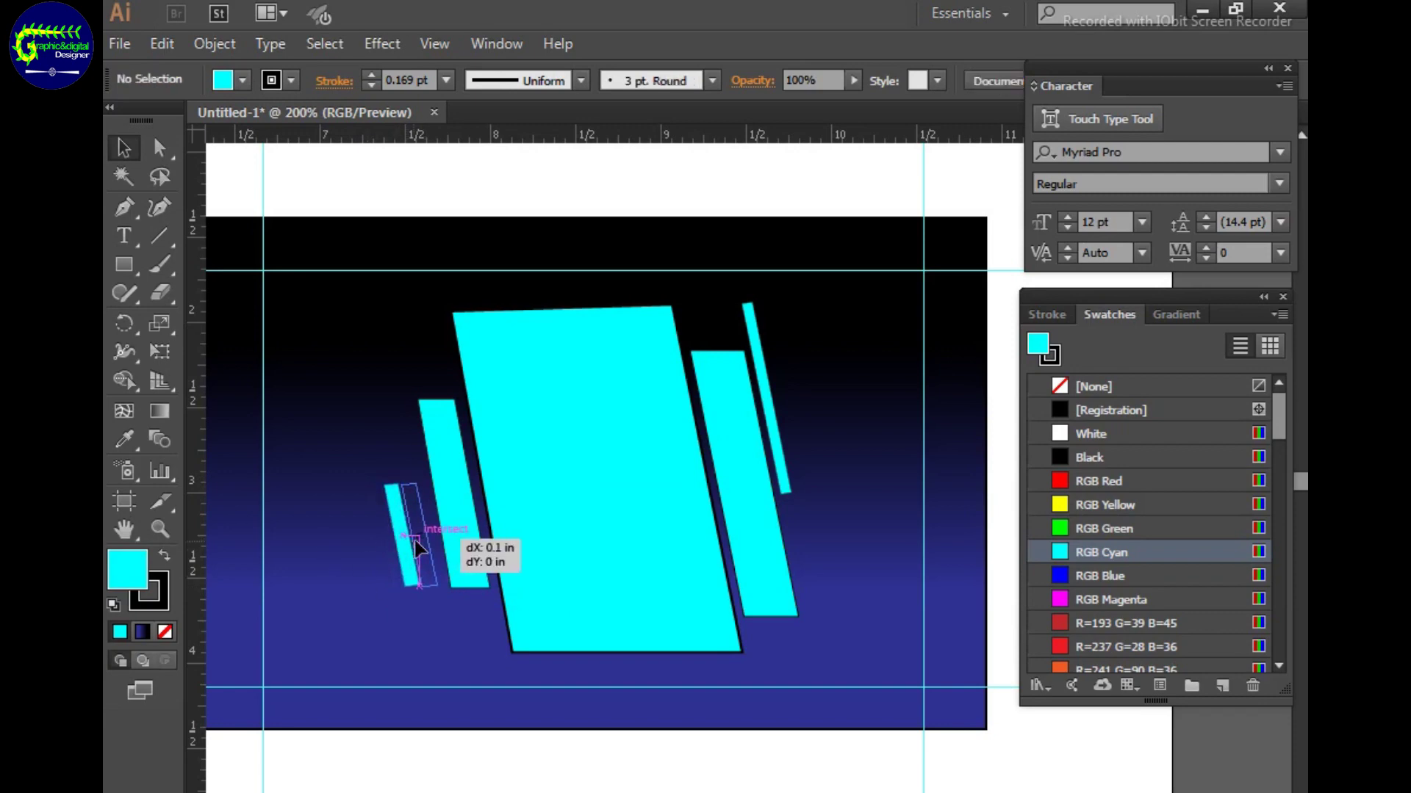
click(357, 541)
click(410, 541)
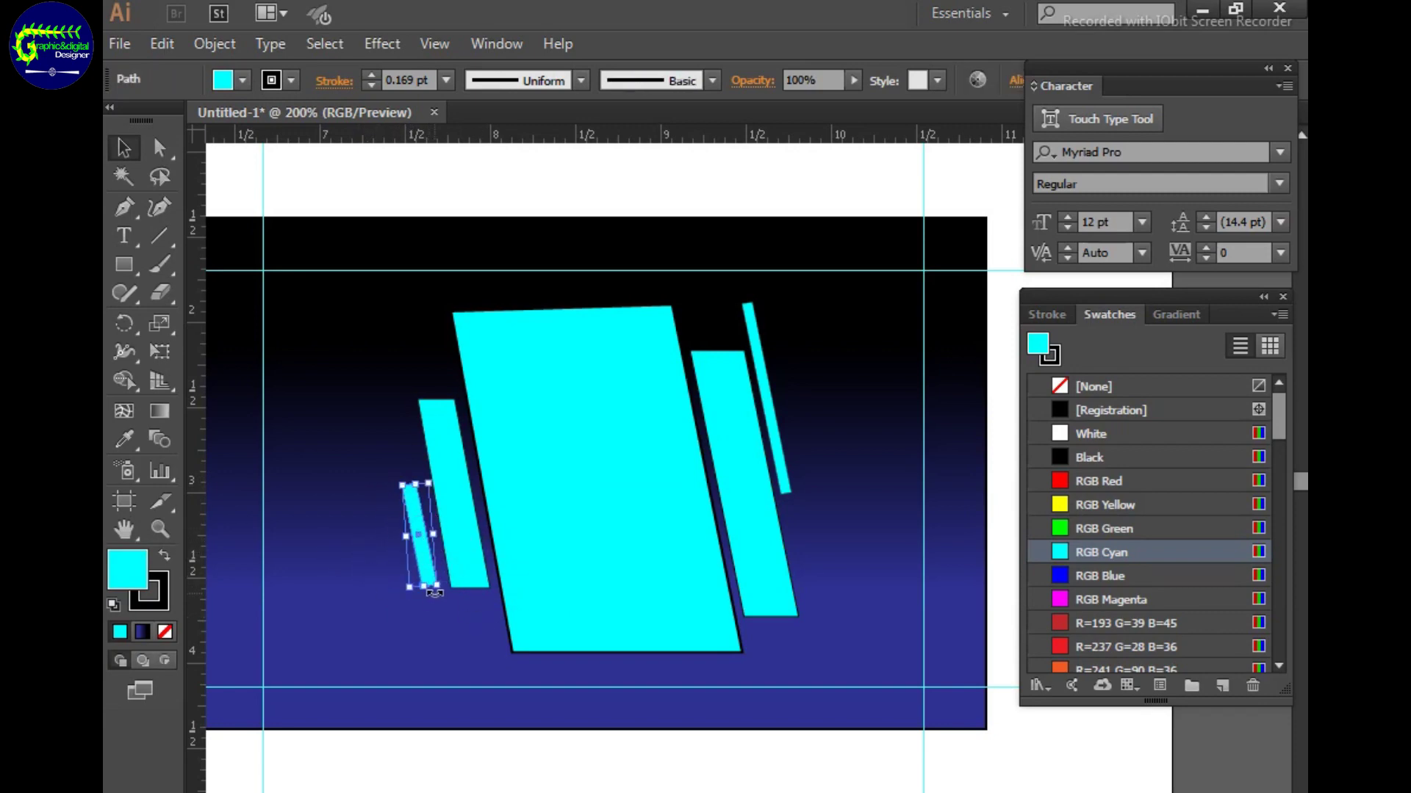
drag(430, 582, 430, 586)
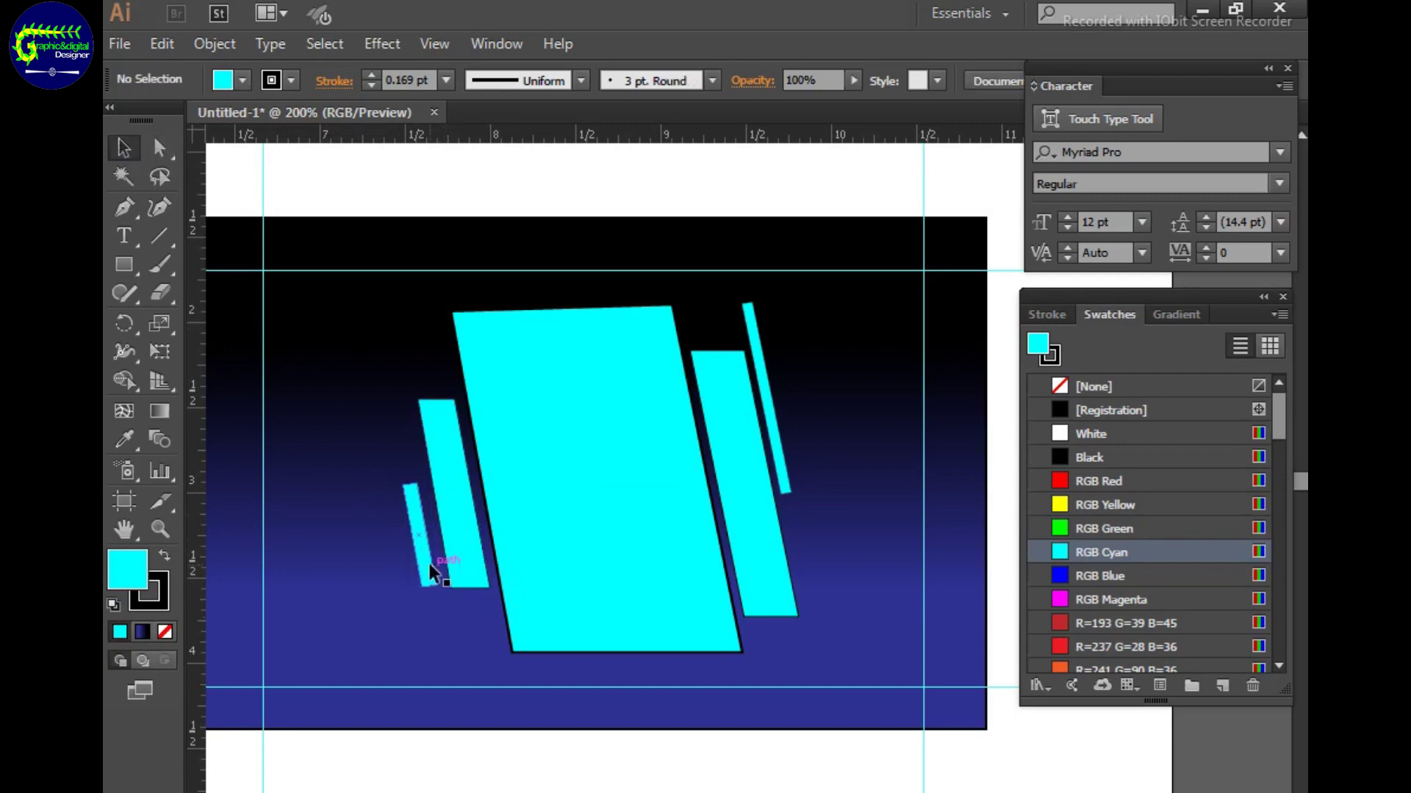
click(346, 538)
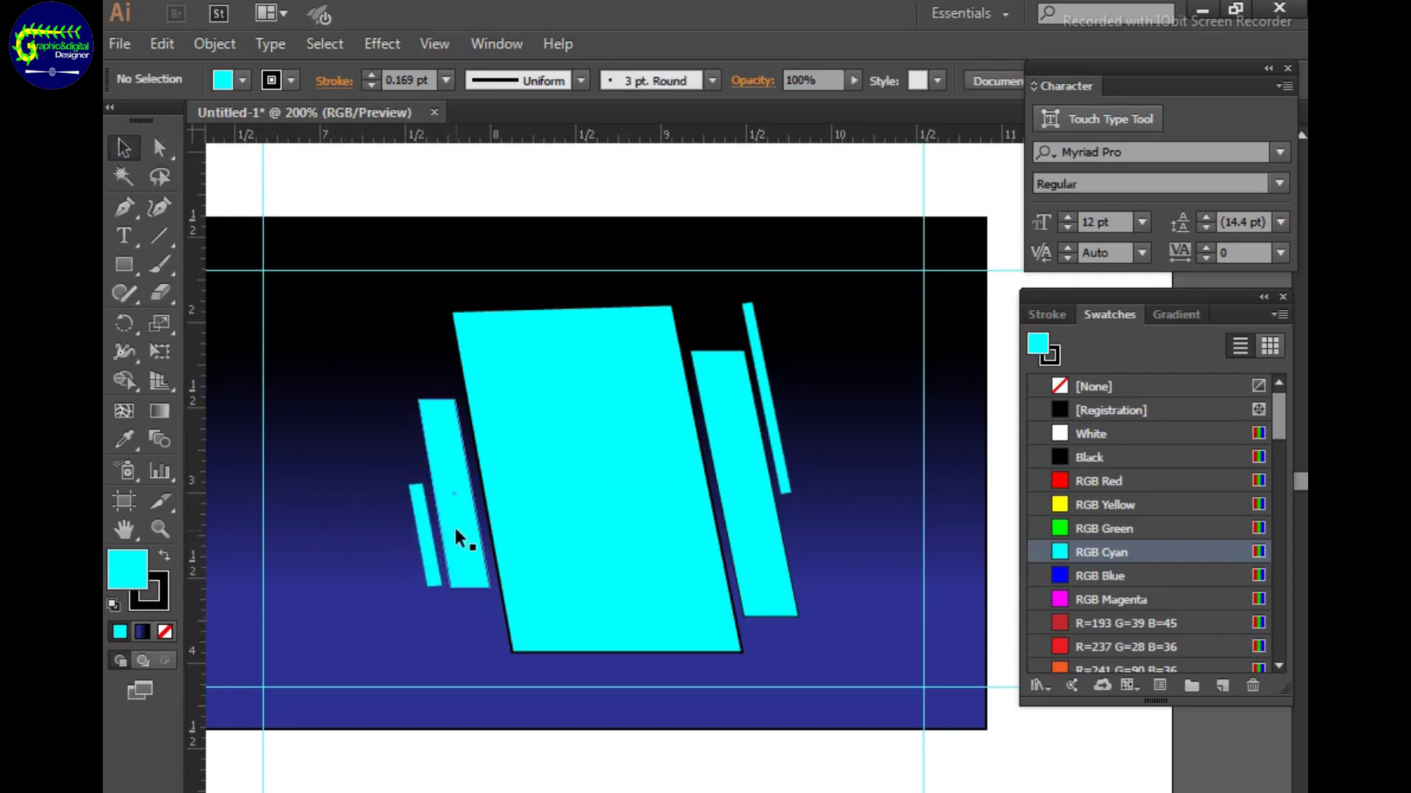
drag(461, 519, 457, 505)
click(359, 448)
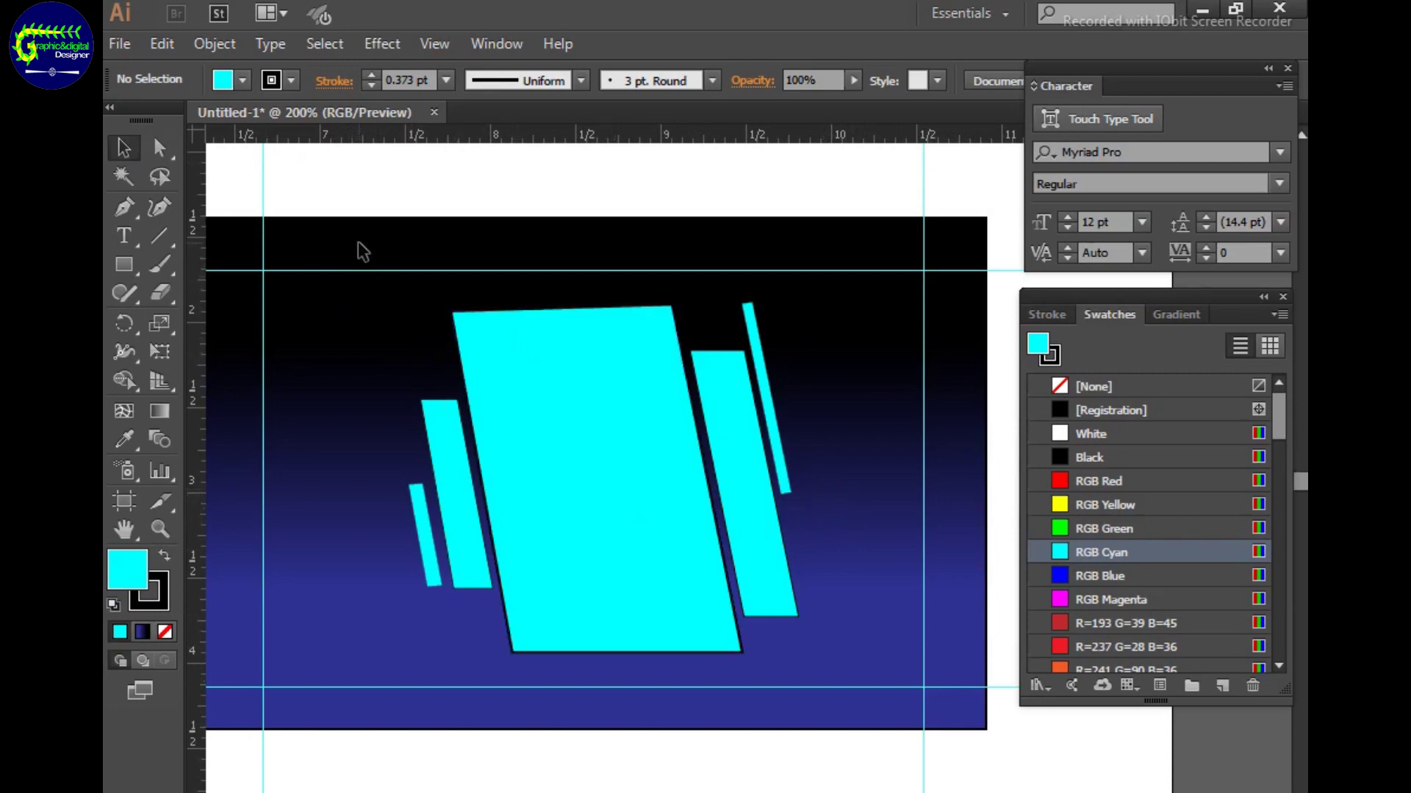
Select all cyan strips, stretch them taller, and move the group right of centre.
drag(356, 285, 836, 650)
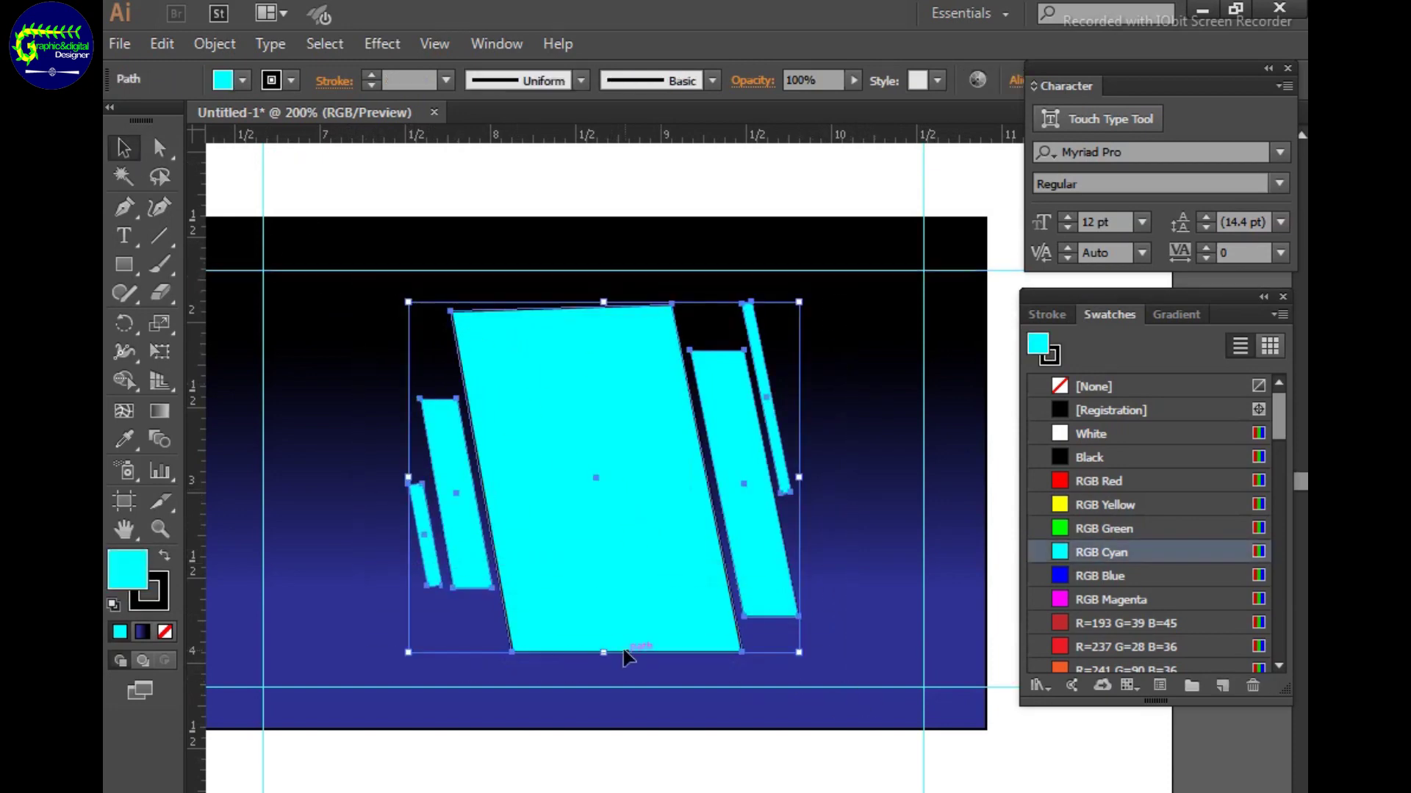
drag(610, 658, 611, 687)
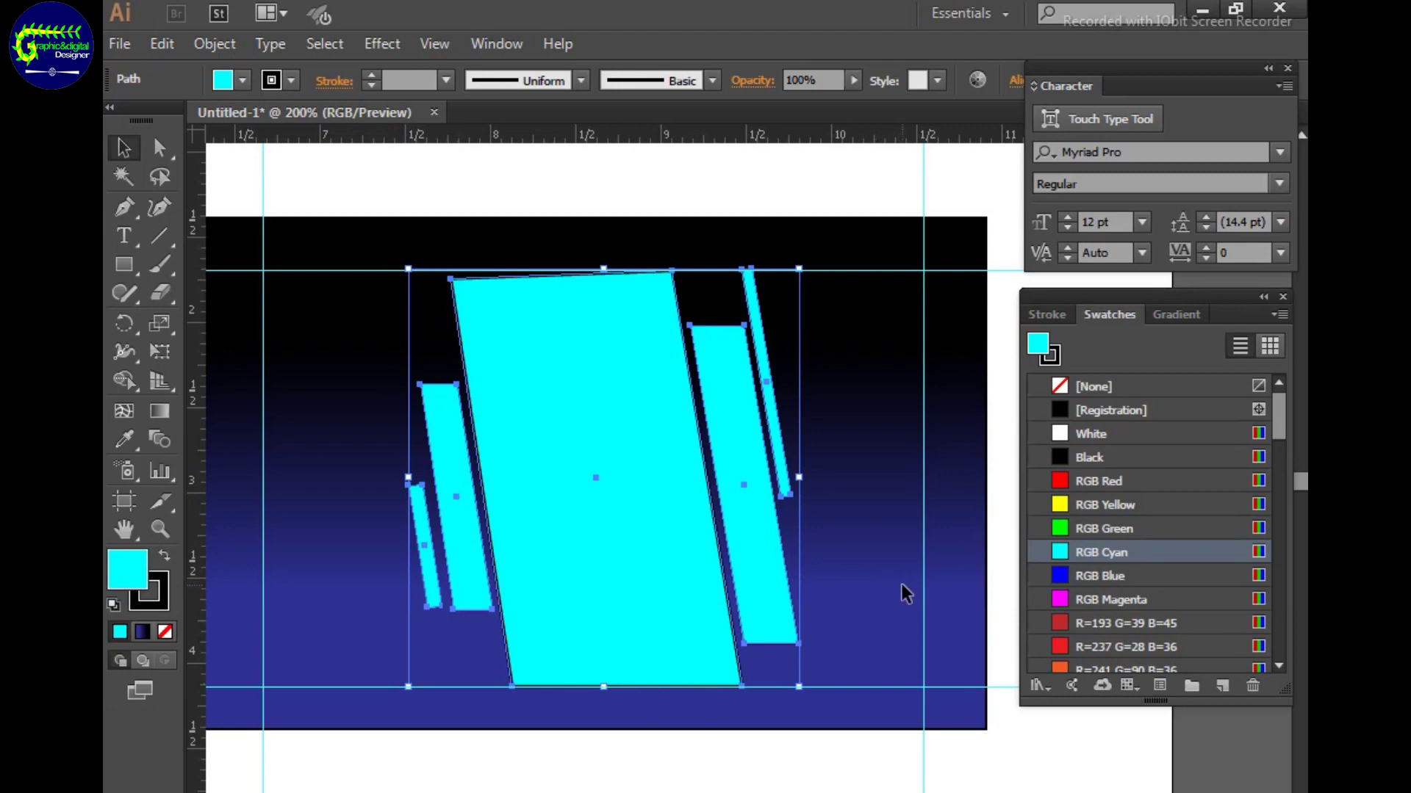
drag(571, 482, 727, 492)
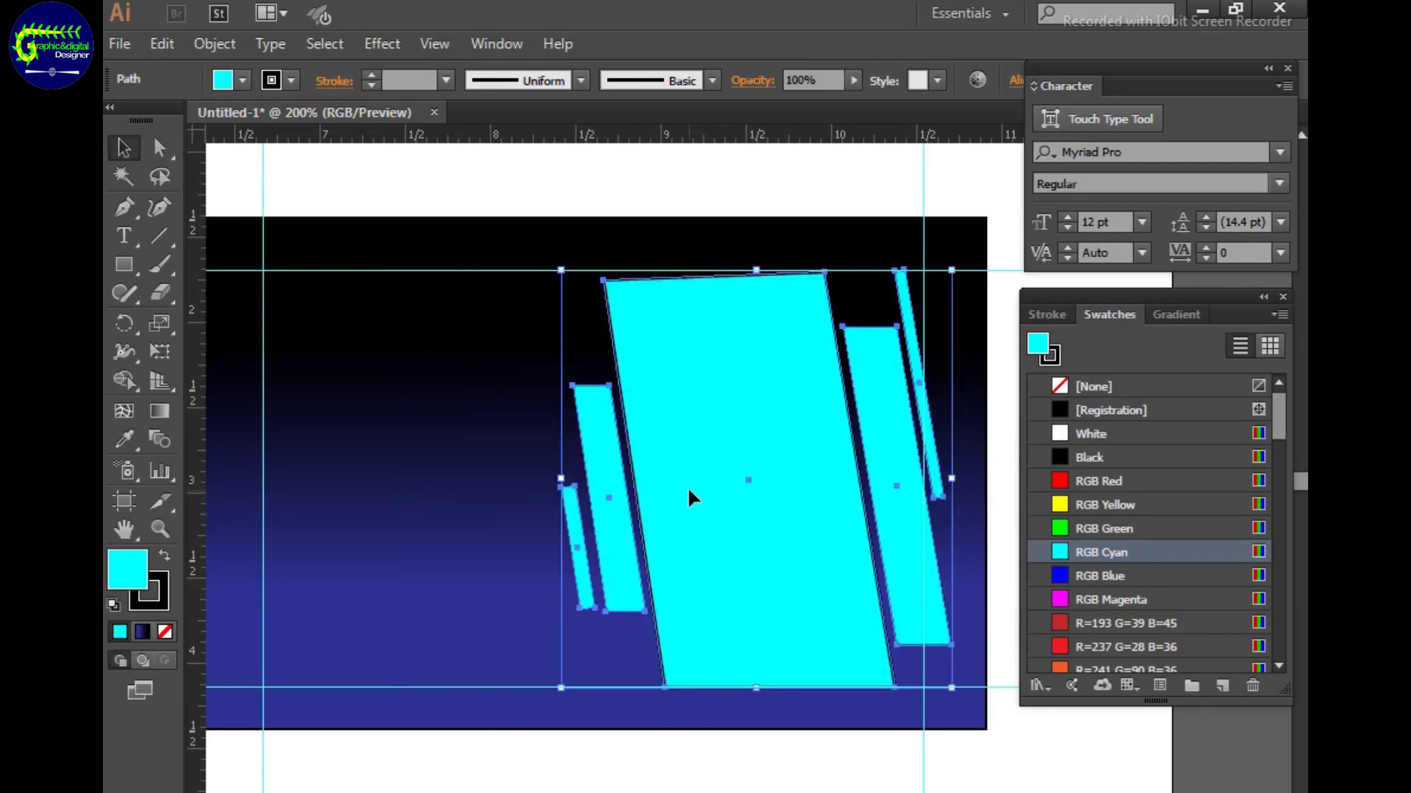
click(791, 477)
drag(563, 484, 536, 481)
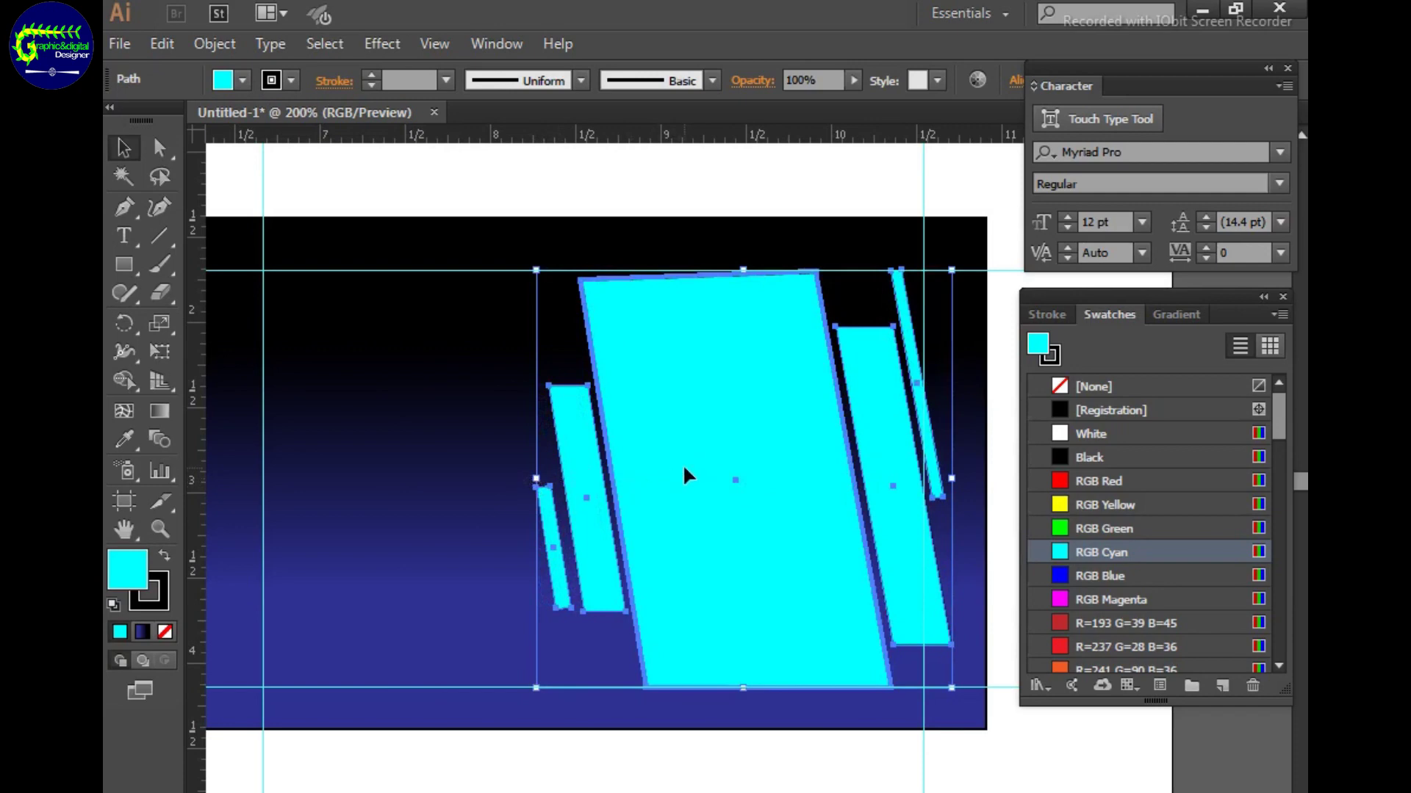
mouse_move(684, 468)
mouse_down()
mouse_move(654, 468)
mouse_move(636, 427)
mouse_up()
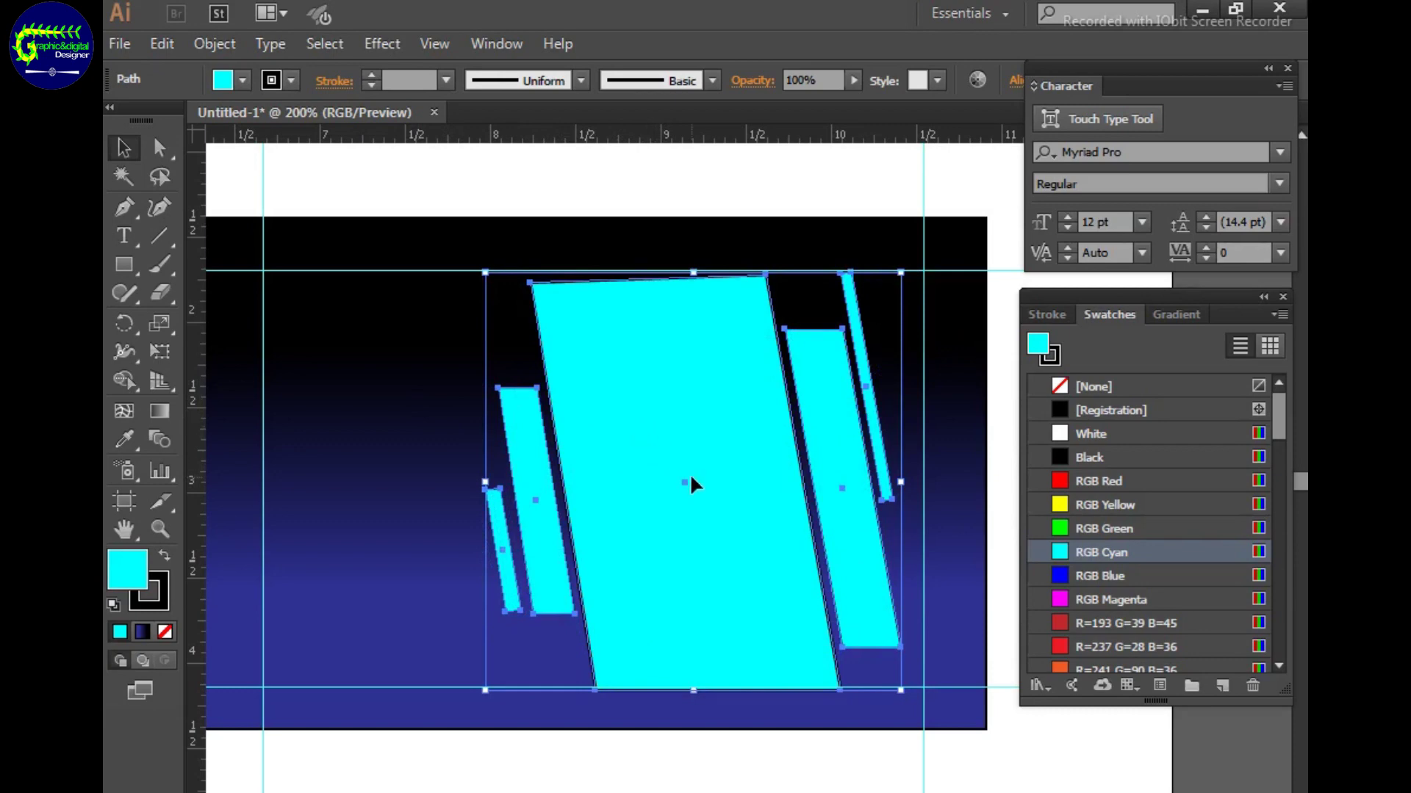
Nudge the large cyan parallelogram slightly up and left with Direct Selection.
click(337, 258)
key(a)
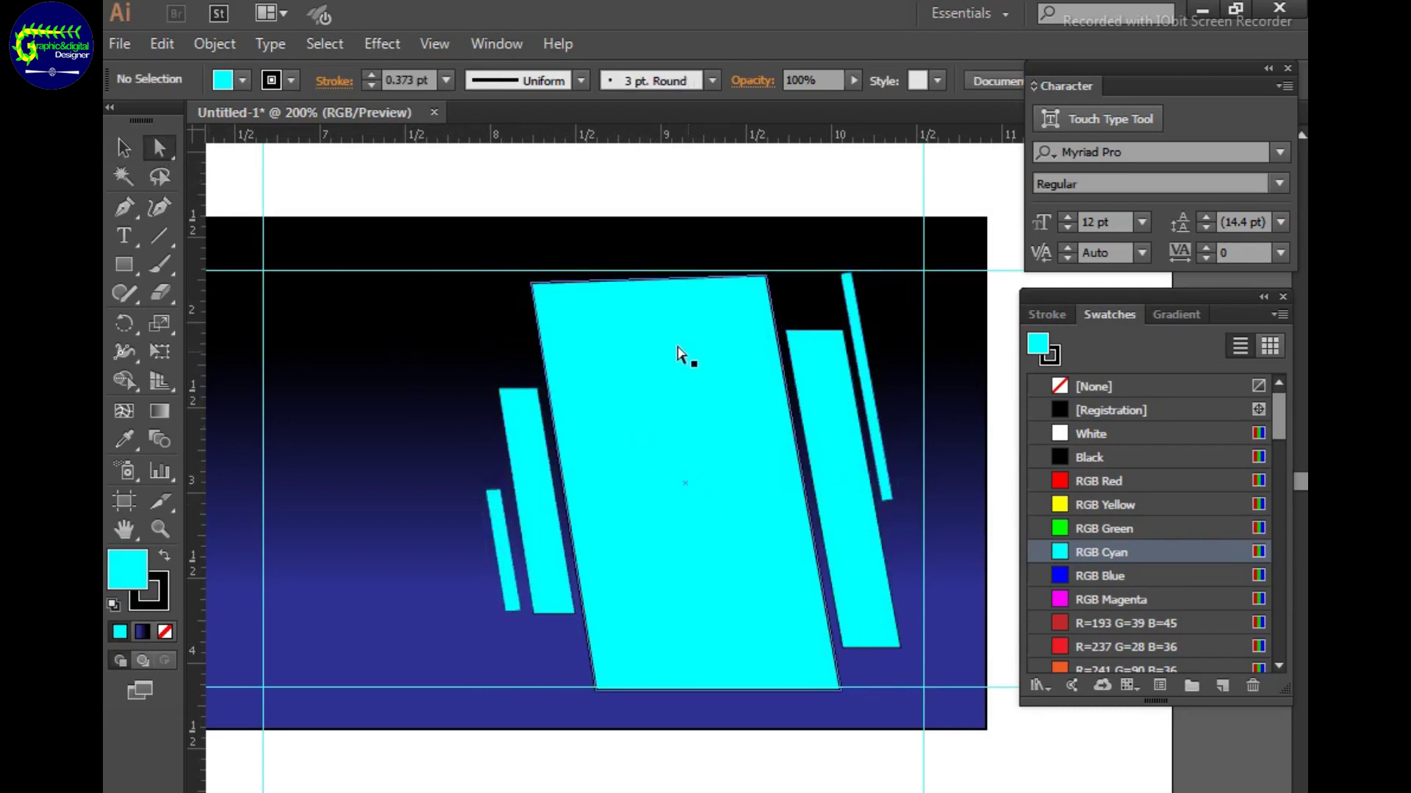
click(677, 353)
drag(527, 287, 523, 279)
click(472, 341)
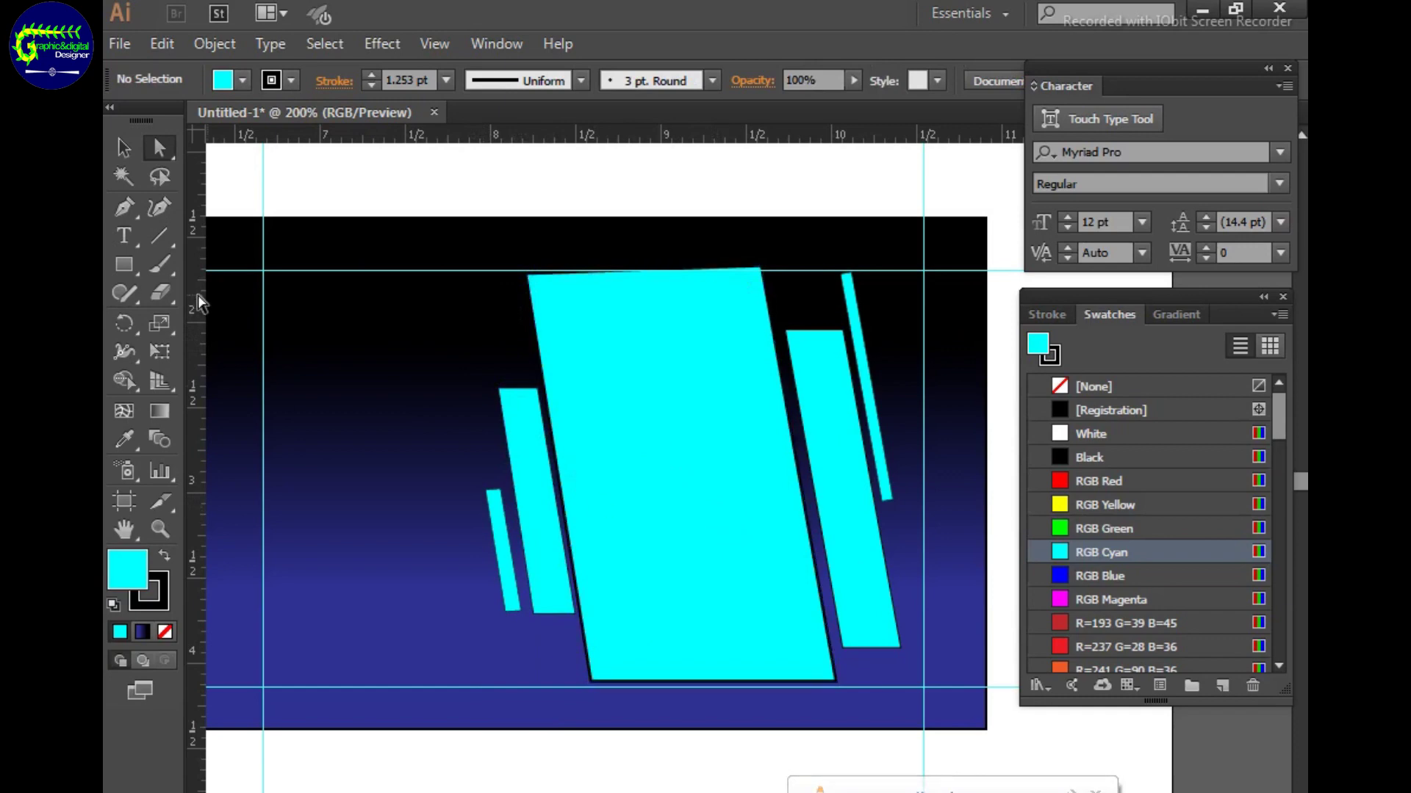
Delete the three horizontal guides and the vertical guide from the artboard.
click(339, 272)
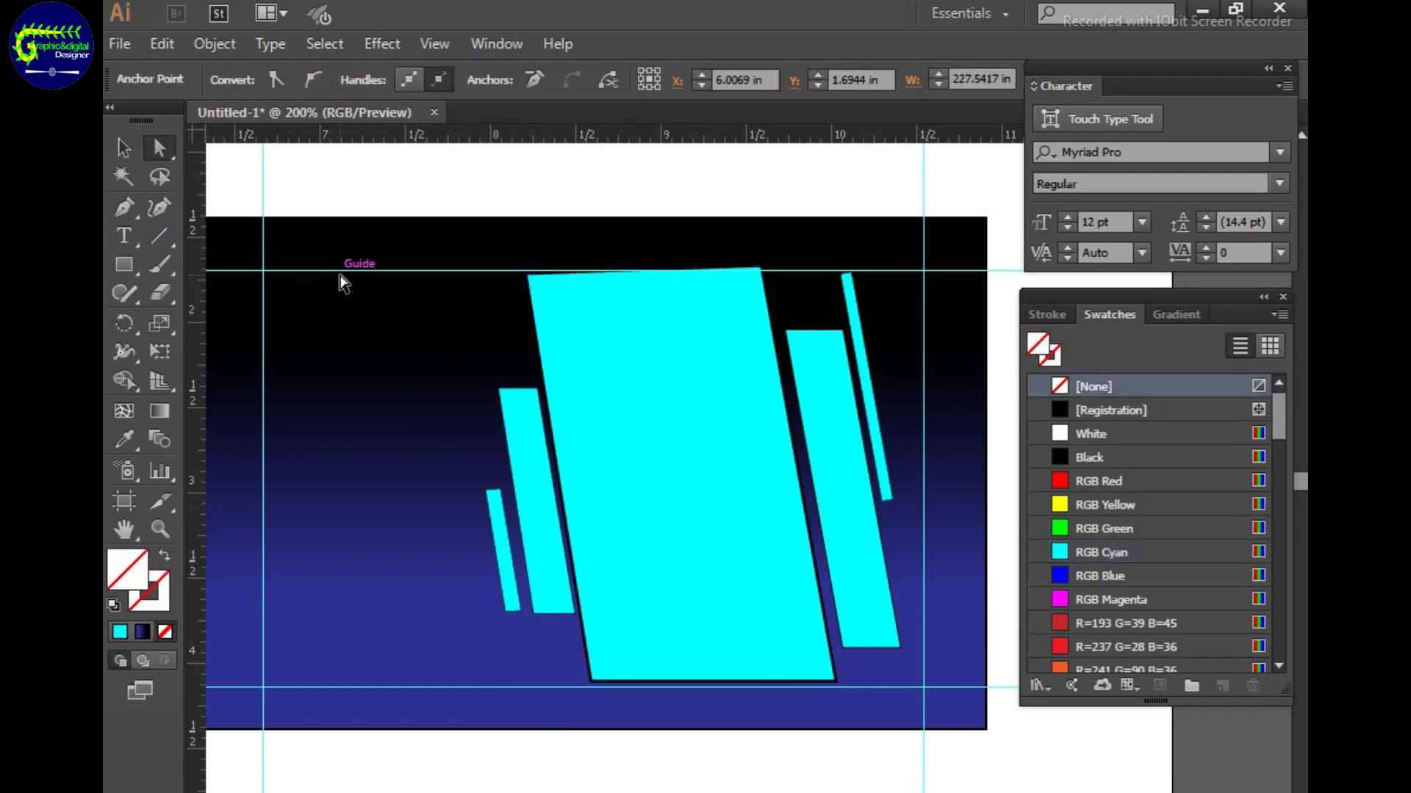
key(Delete)
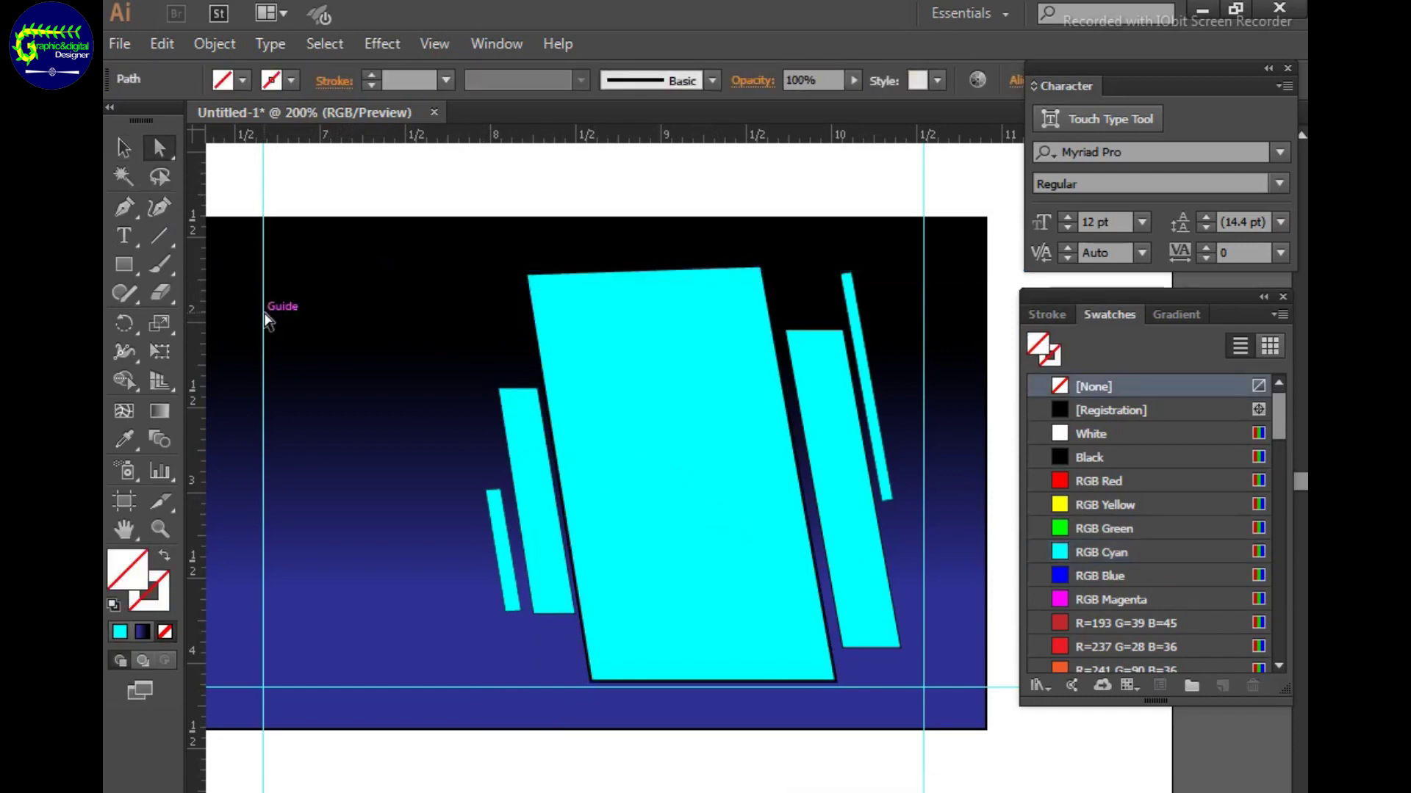
click(262, 308)
key(Delete)
click(341, 687)
key(Delete)
click(923, 482)
key(Delete)
Reselect all the cyan strips with the Selection tool.
click(710, 379)
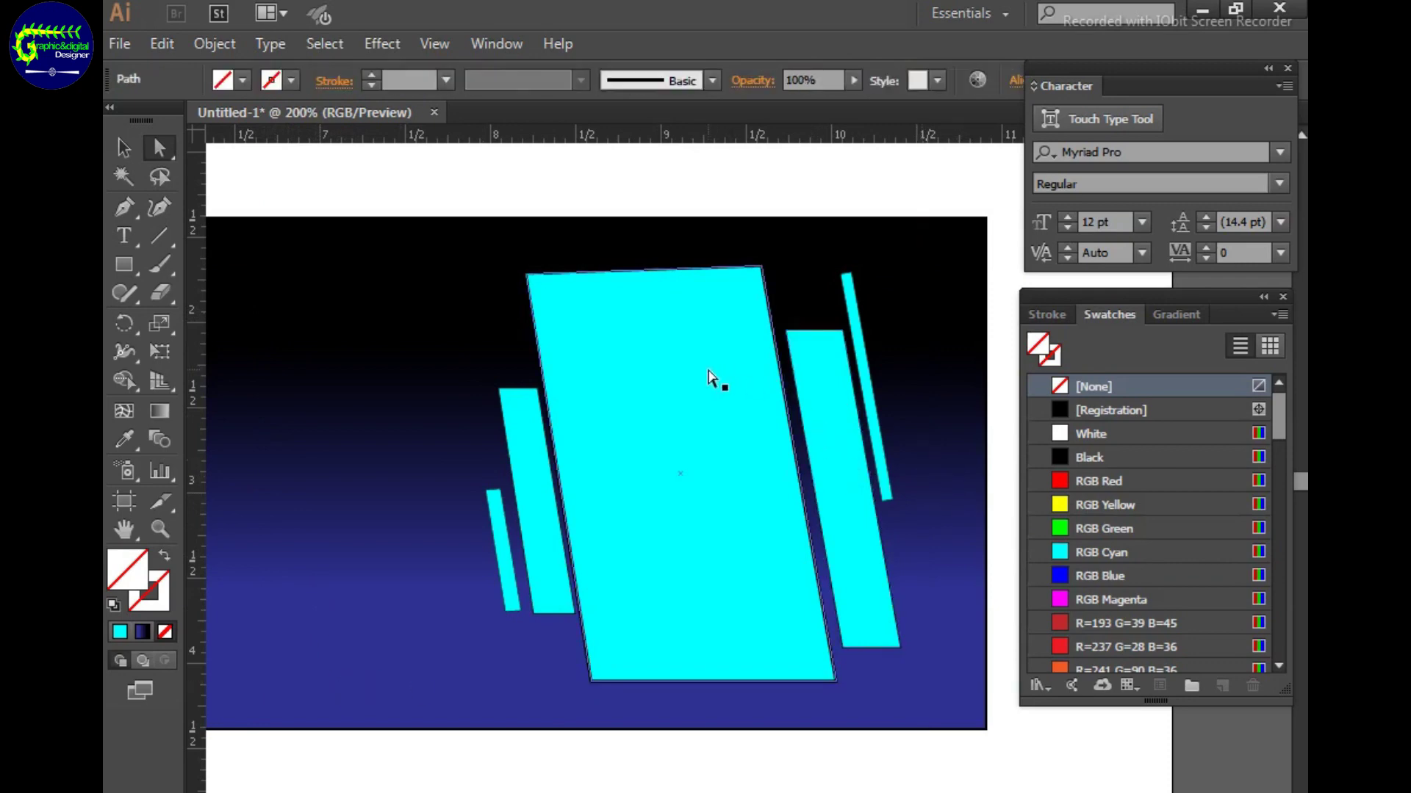
click(457, 280)
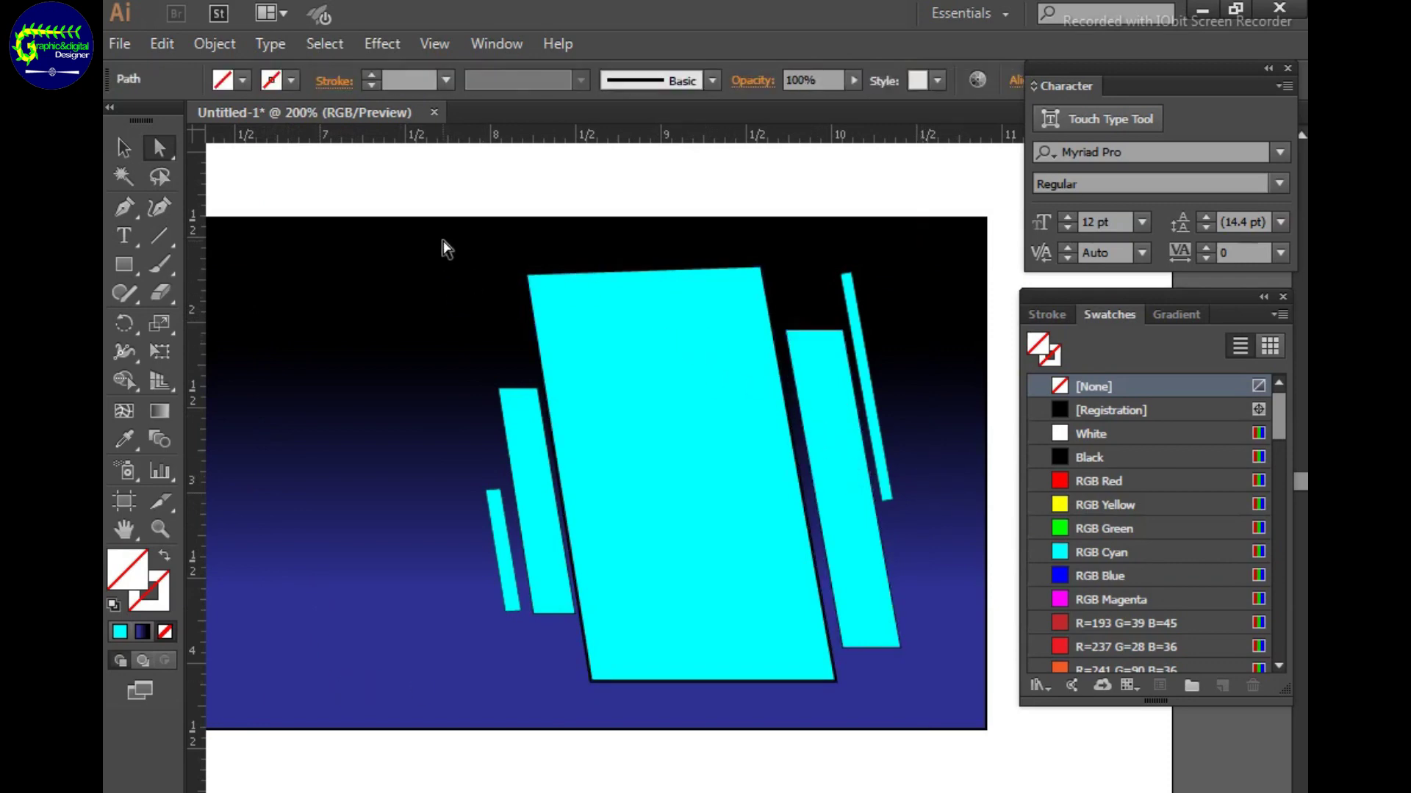
click(123, 147)
drag(424, 230, 949, 709)
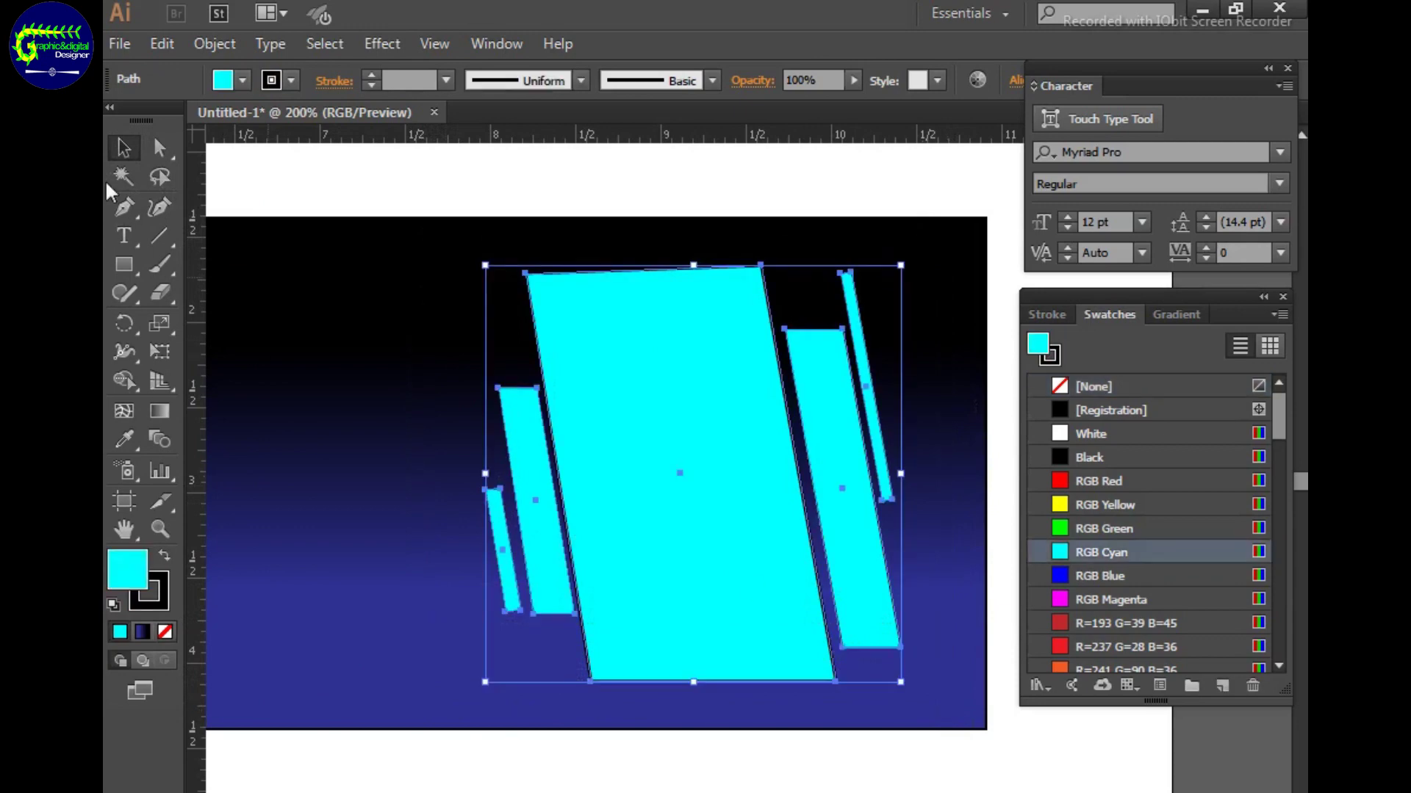
Combine the strips into a compound path and open photo 1 from the rainy pictures.
click(215, 43)
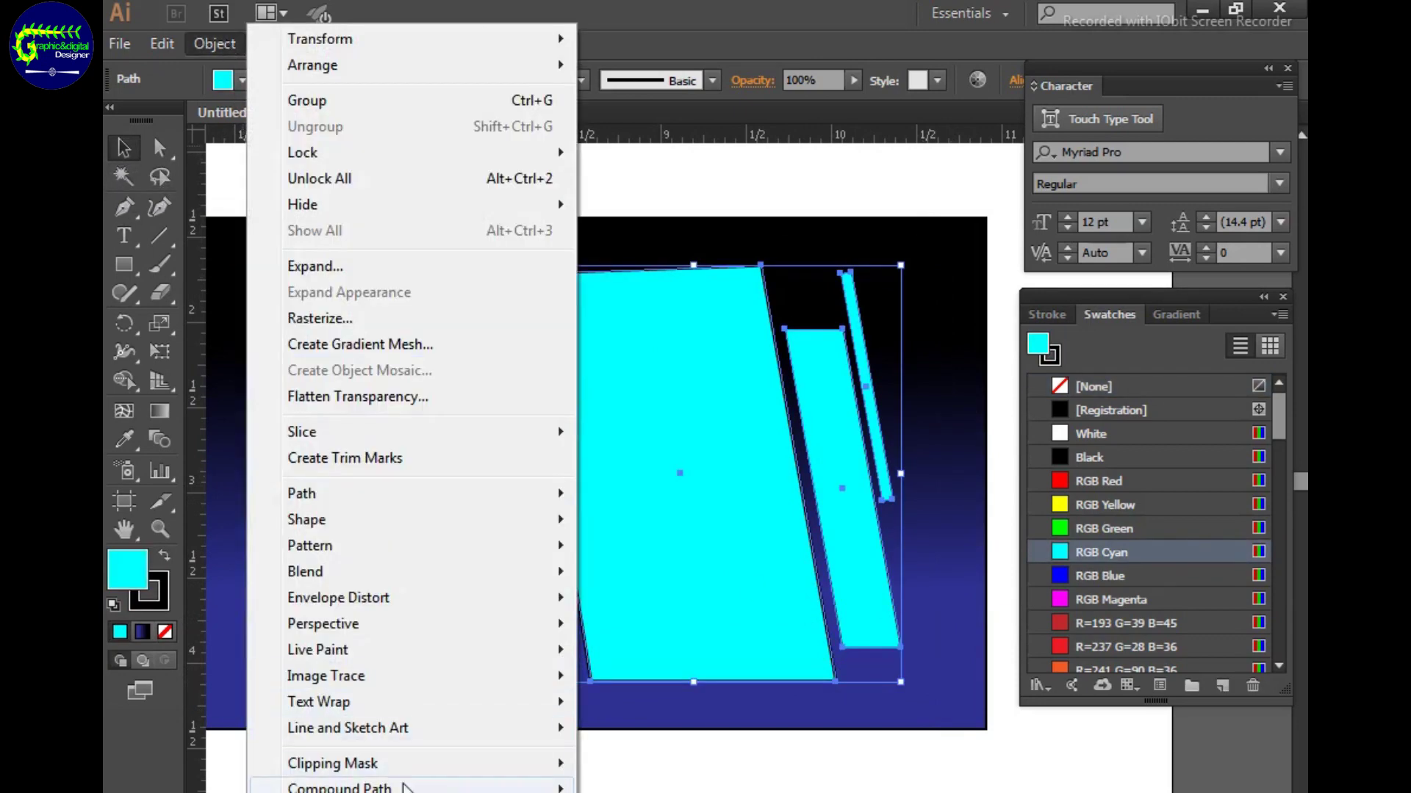
click(610, 772)
click(118, 43)
click(147, 123)
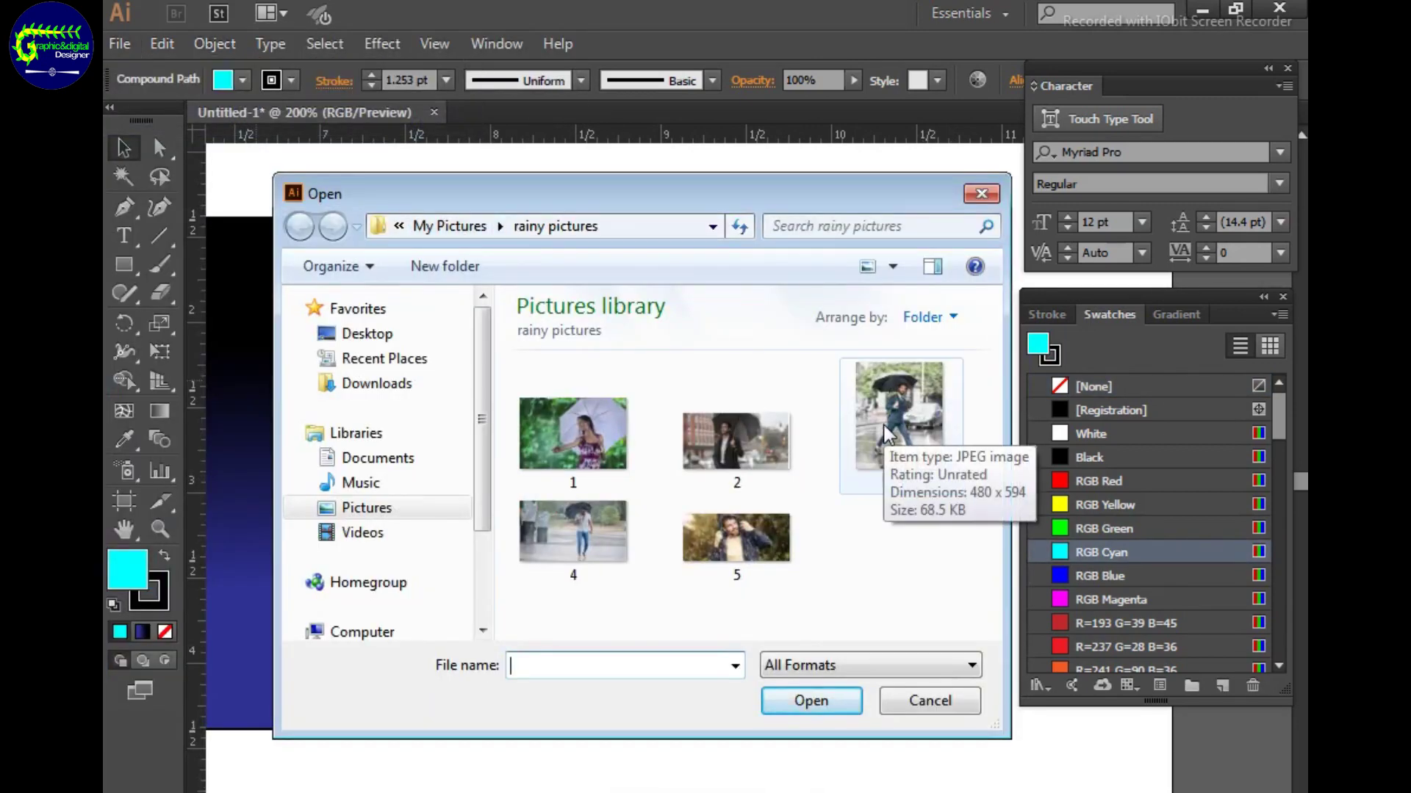
click(573, 433)
click(817, 703)
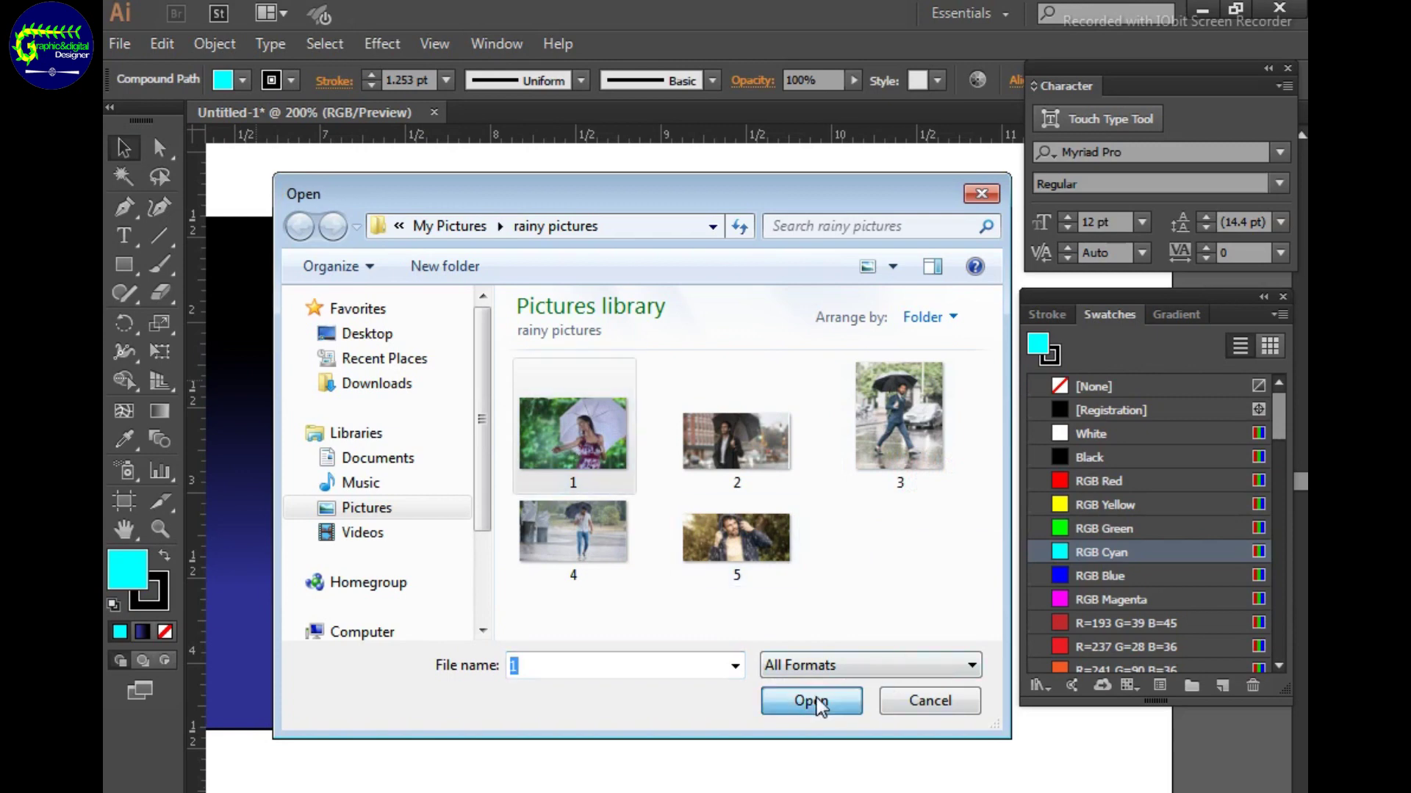
Drag the umbrella photo into the banner document and position it over the strips.
mouse_move(763, 509)
mouse_down()
mouse_move(497, 278)
mouse_move(340, 262)
mouse_move(499, 317)
mouse_up()
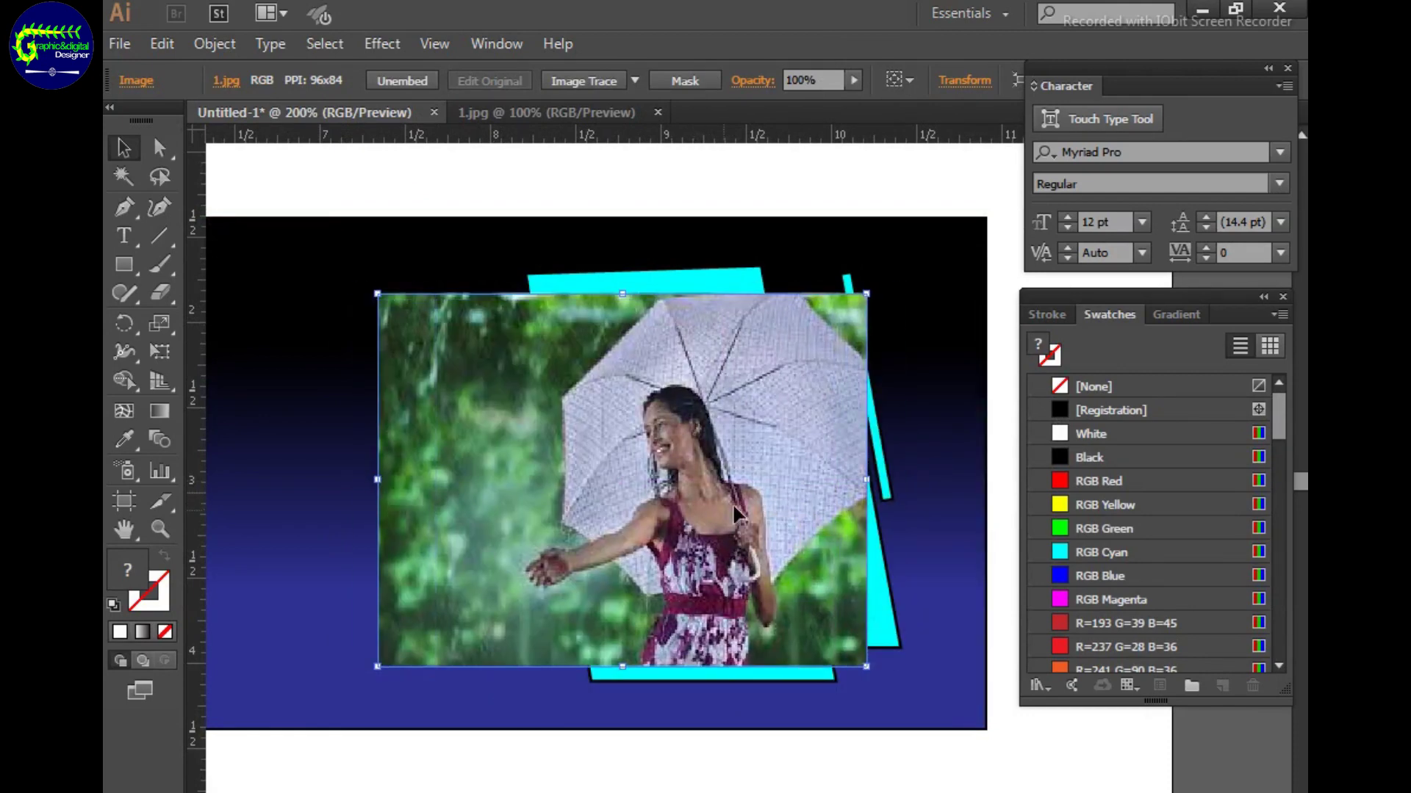
drag(836, 515, 778, 453)
drag(742, 537, 792, 522)
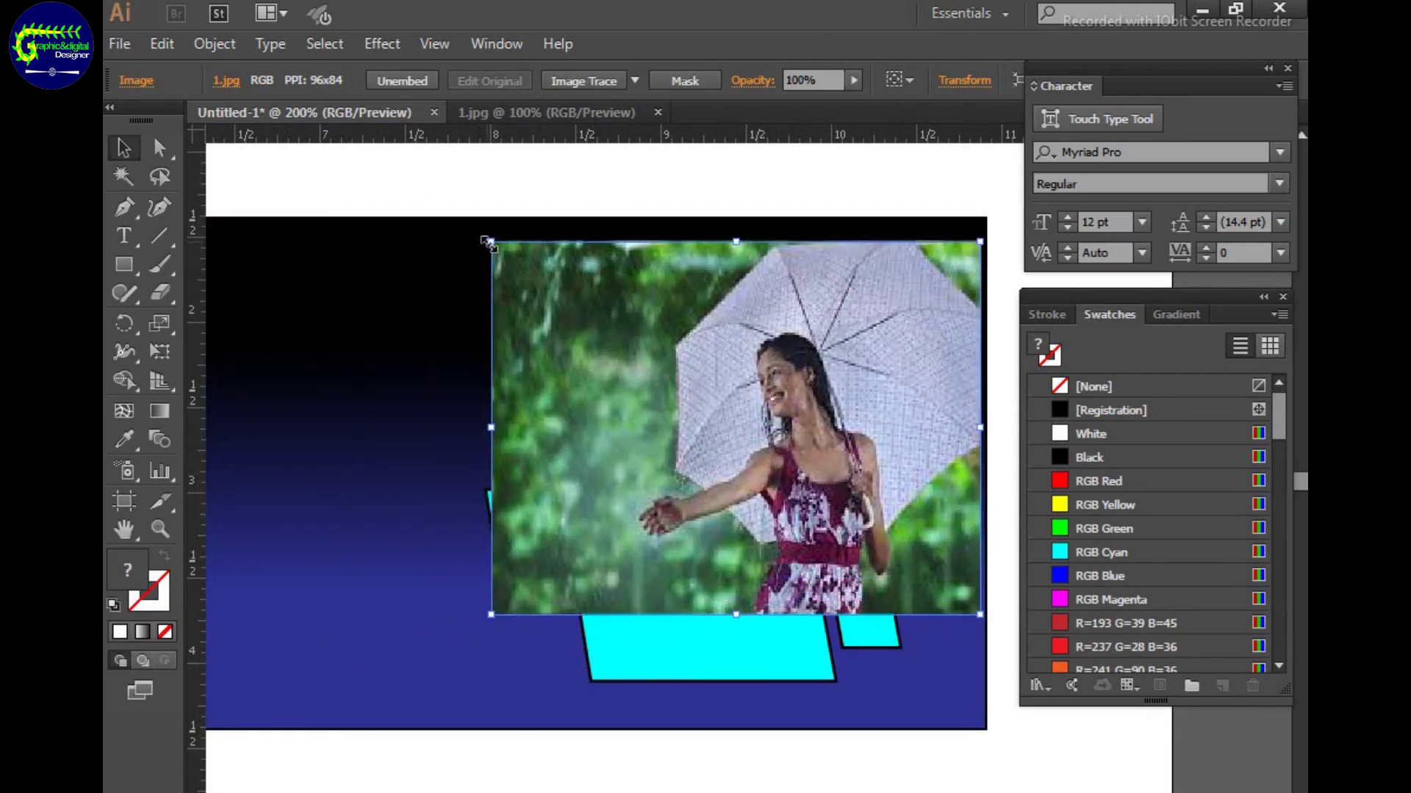
drag(487, 242, 625, 319)
mouse_move(735, 441)
mouse_down()
mouse_move(638, 514)
mouse_move(605, 490)
mouse_up()
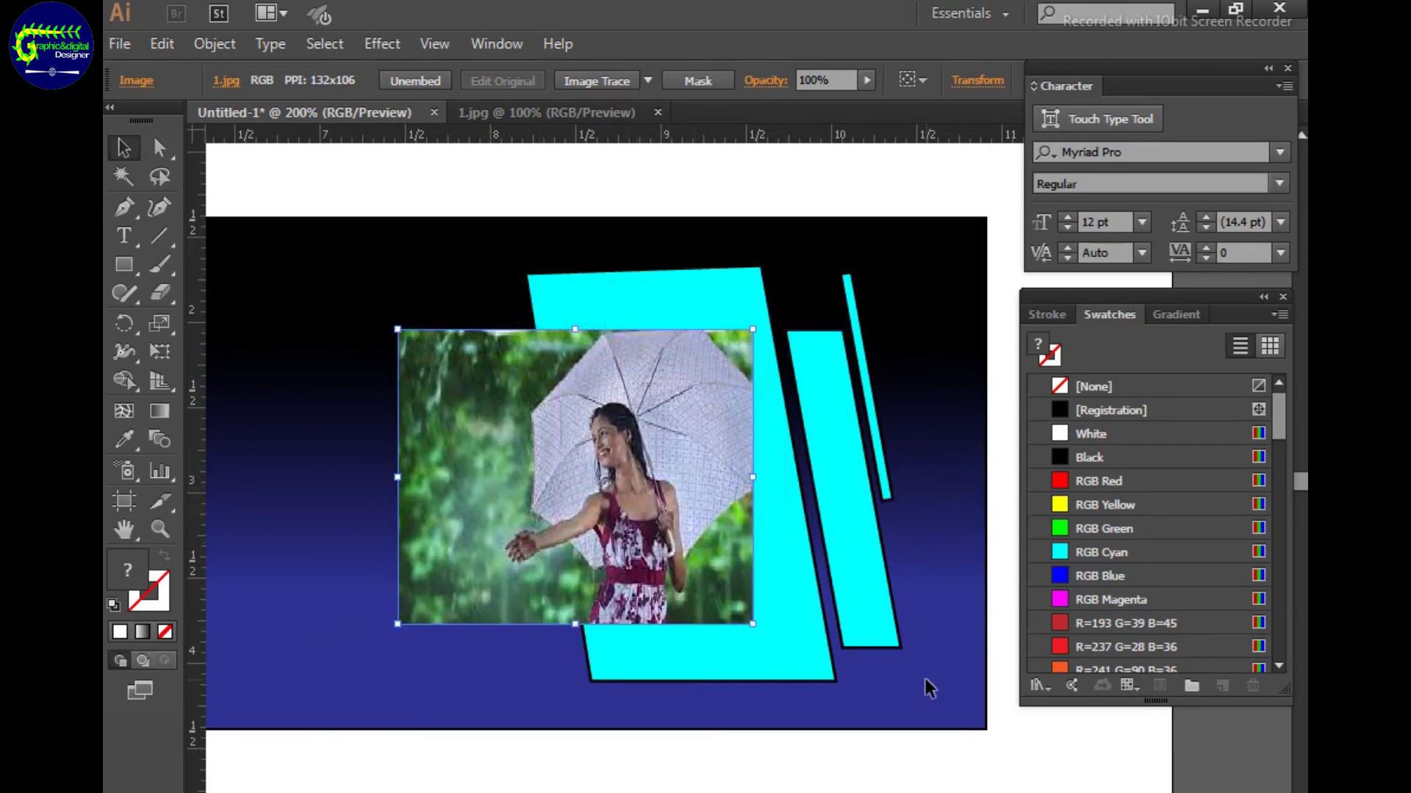
Scale the photo up around its centre until it covers the cyan strips.
drag(753, 624, 815, 664)
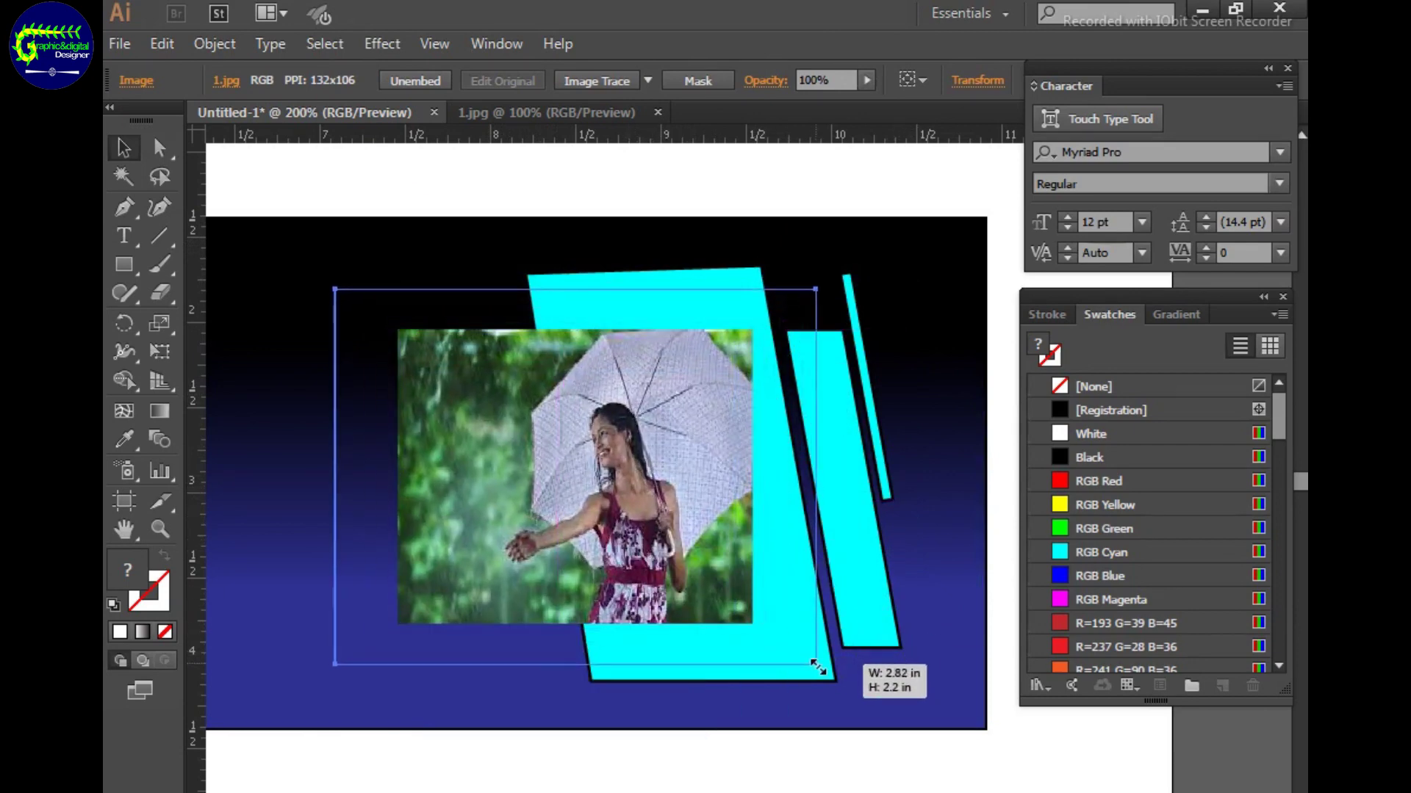
drag(654, 548, 787, 533)
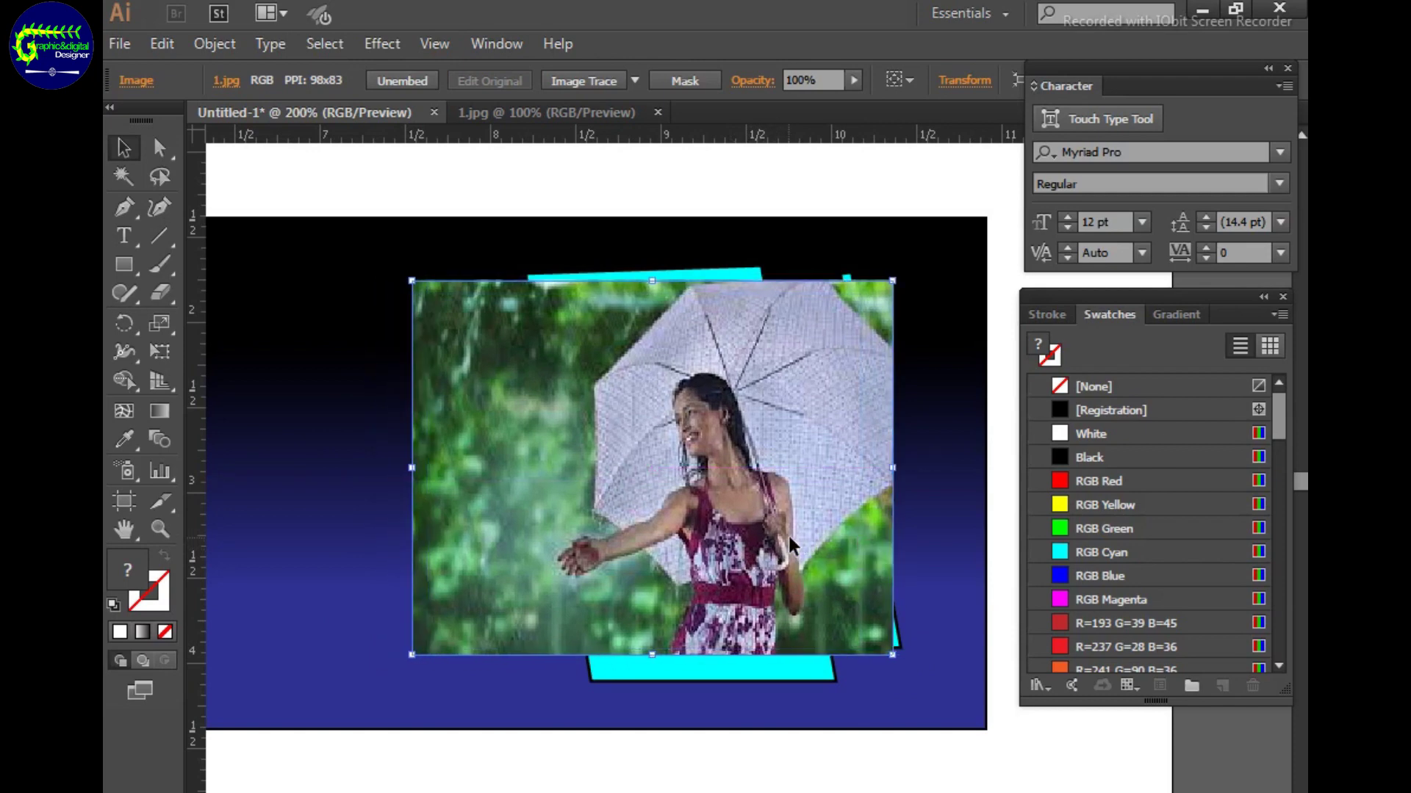
drag(892, 654, 927, 698)
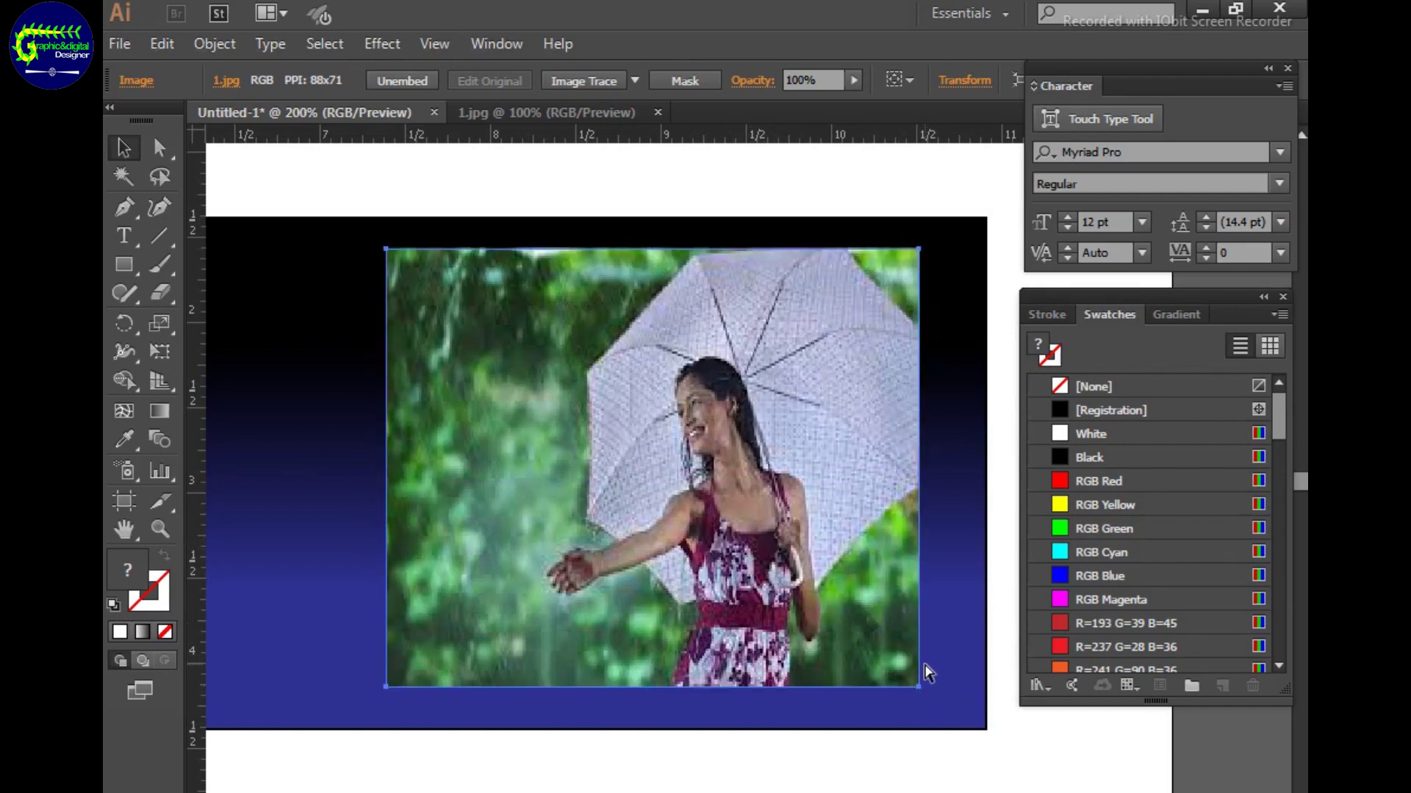
drag(927, 673, 927, 674)
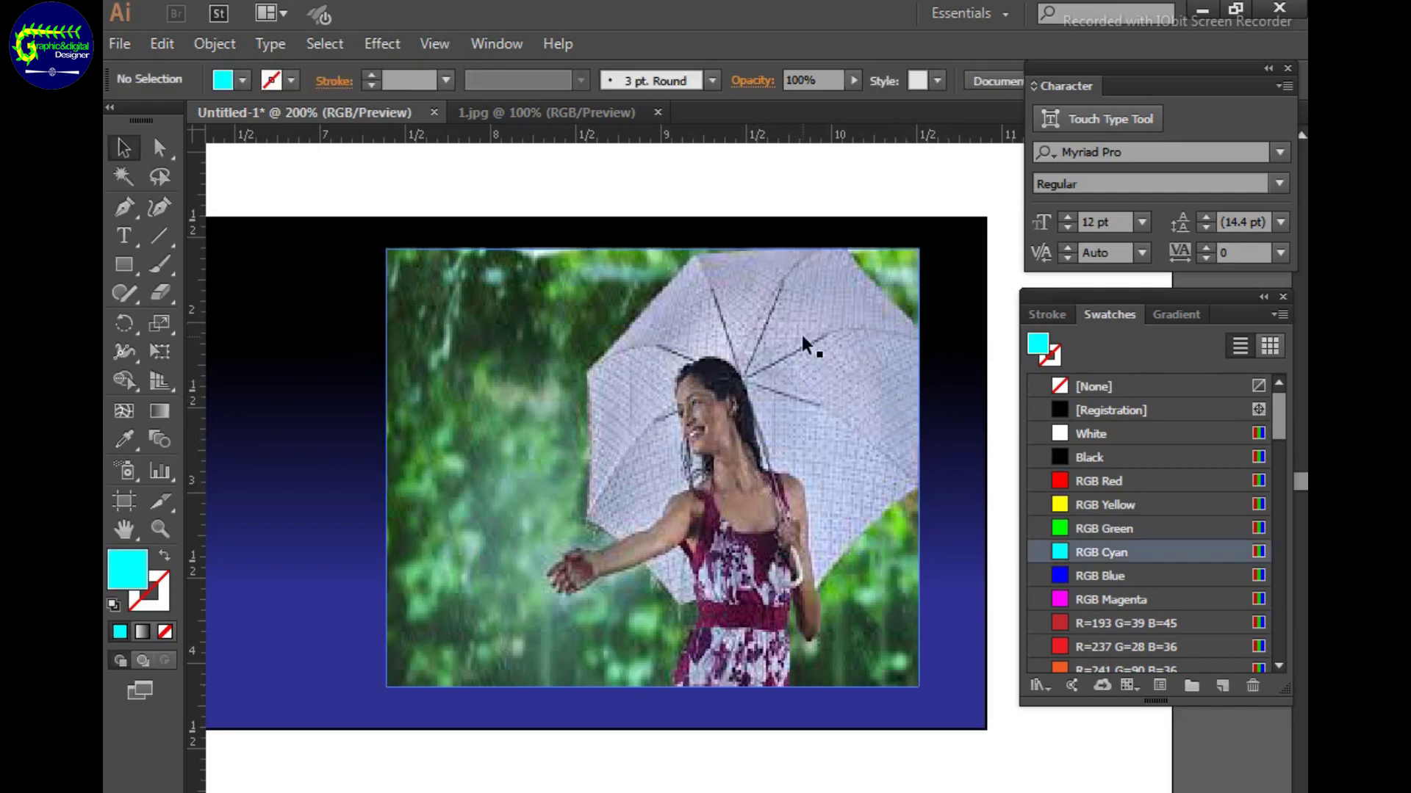
Place the photo just above the dark background and clip it inside the cyan strips.
key(ctrl+shift+bracketleft)
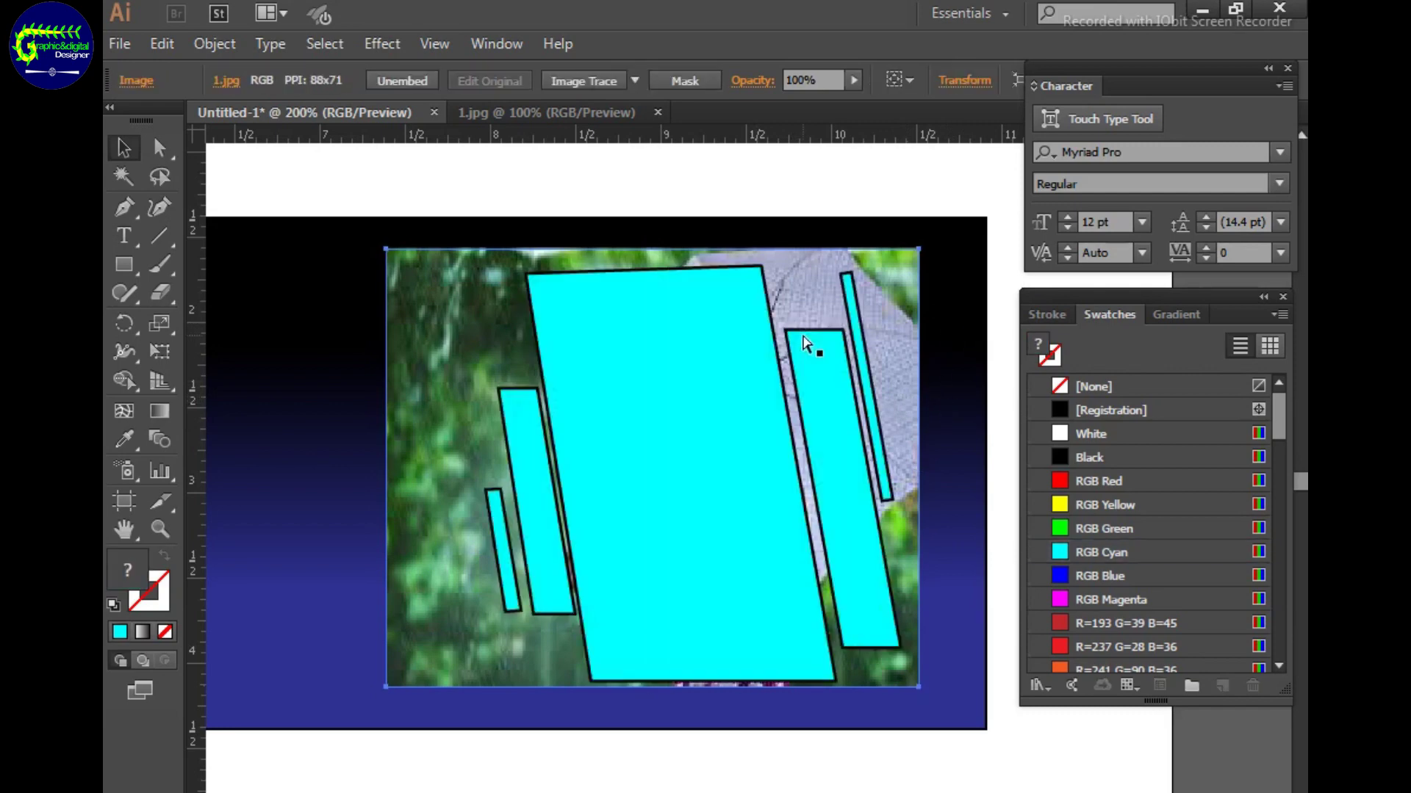
key(ctrl+bracketright)
drag(341, 194, 969, 728)
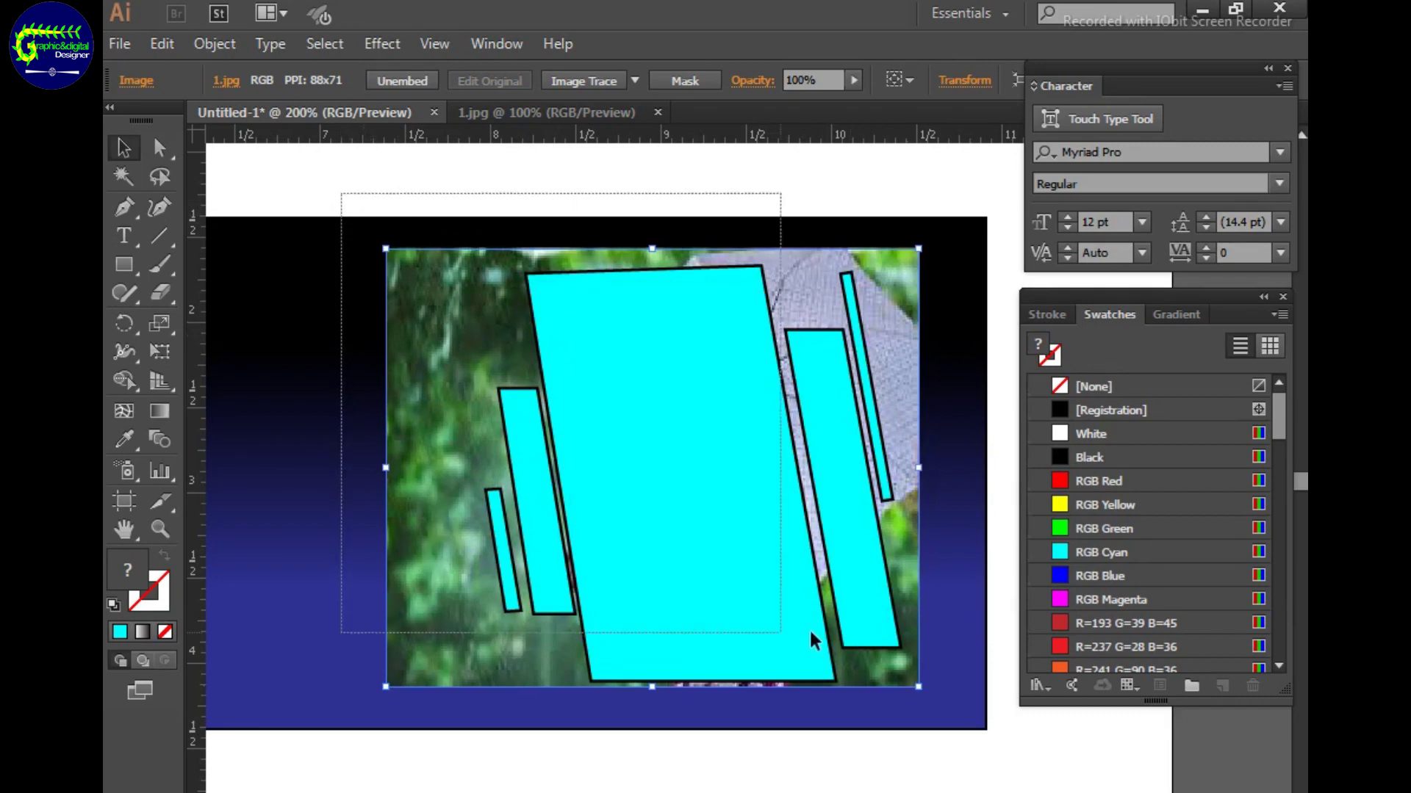
right_click(667, 433)
click(779, 567)
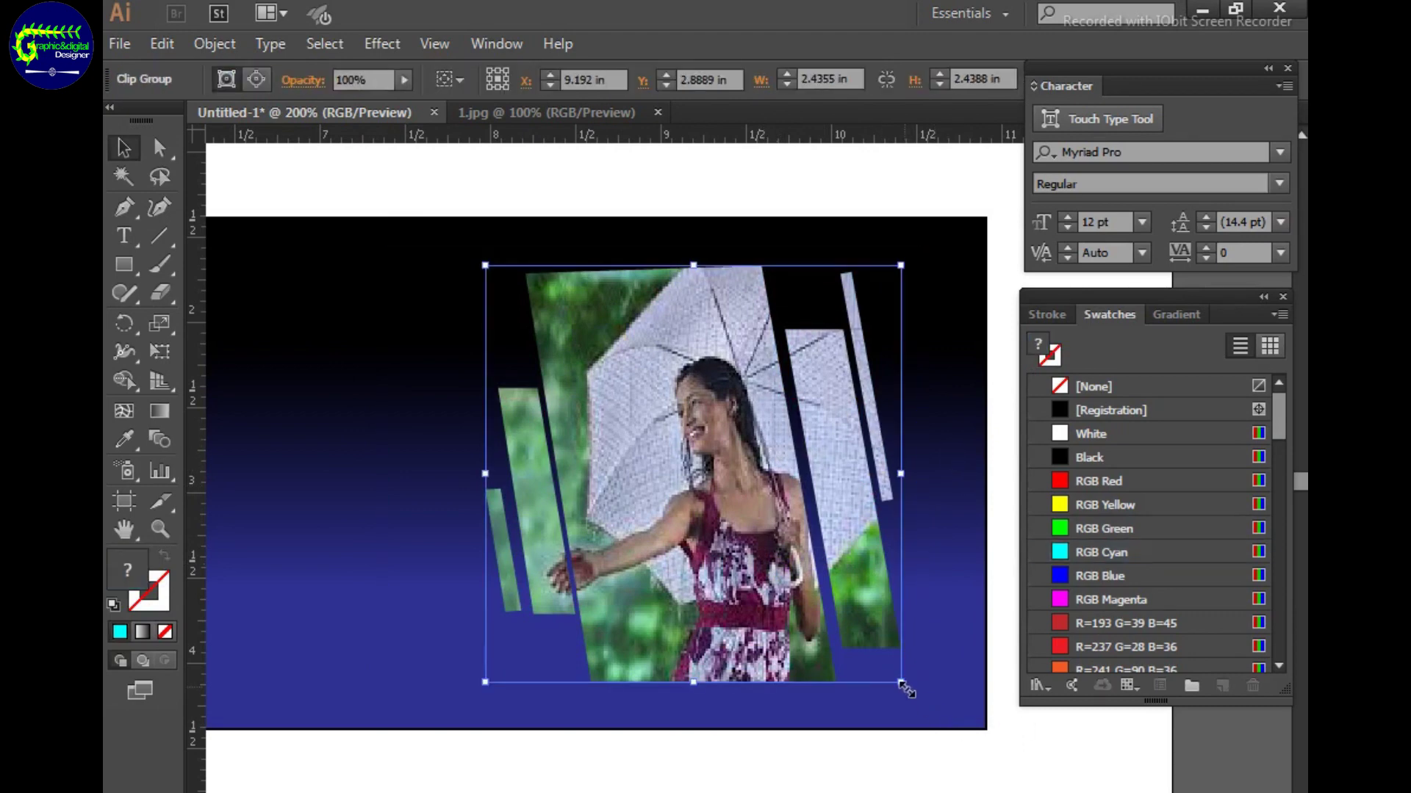
Enlarge the clipped photo group slightly and lock it in place.
drag(901, 682, 928, 694)
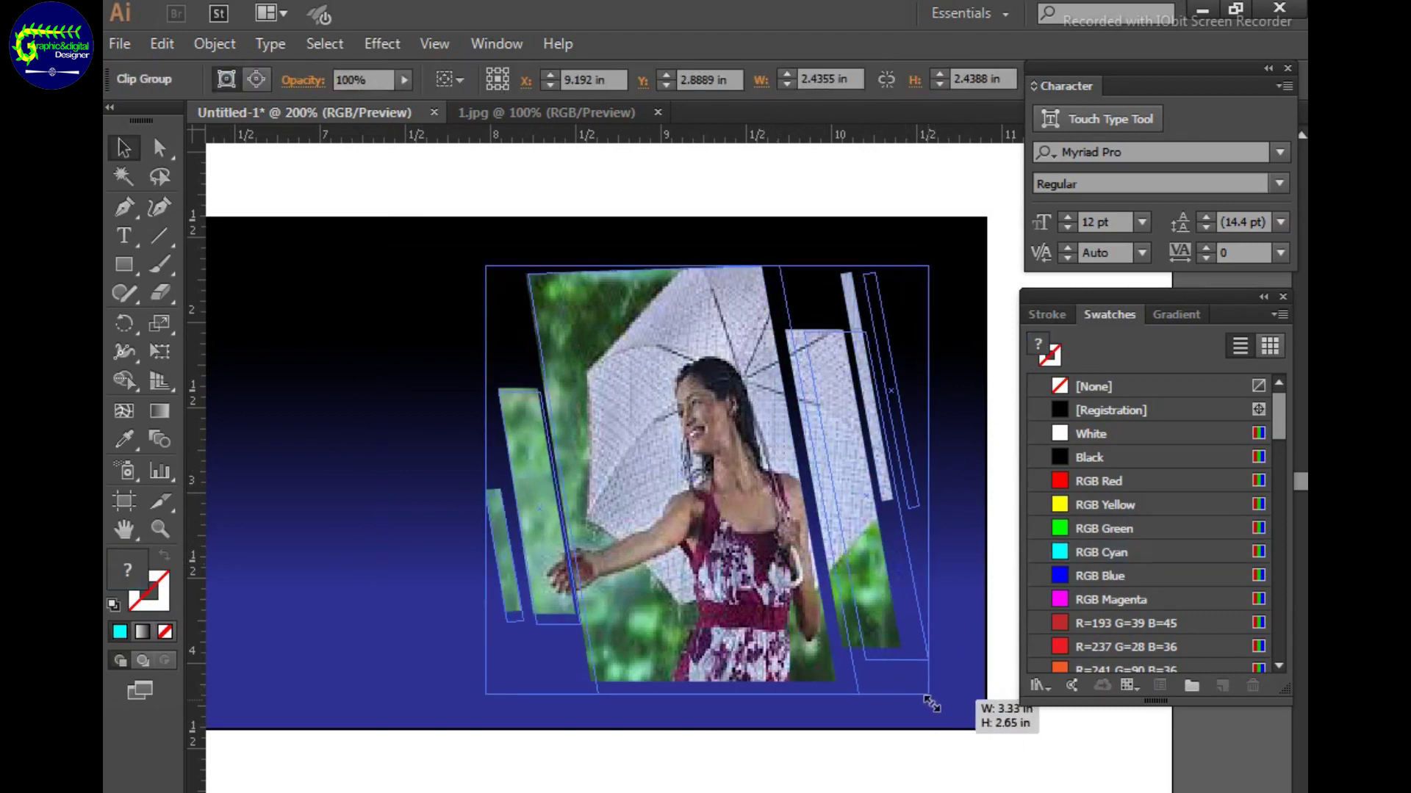
drag(485, 265, 468, 257)
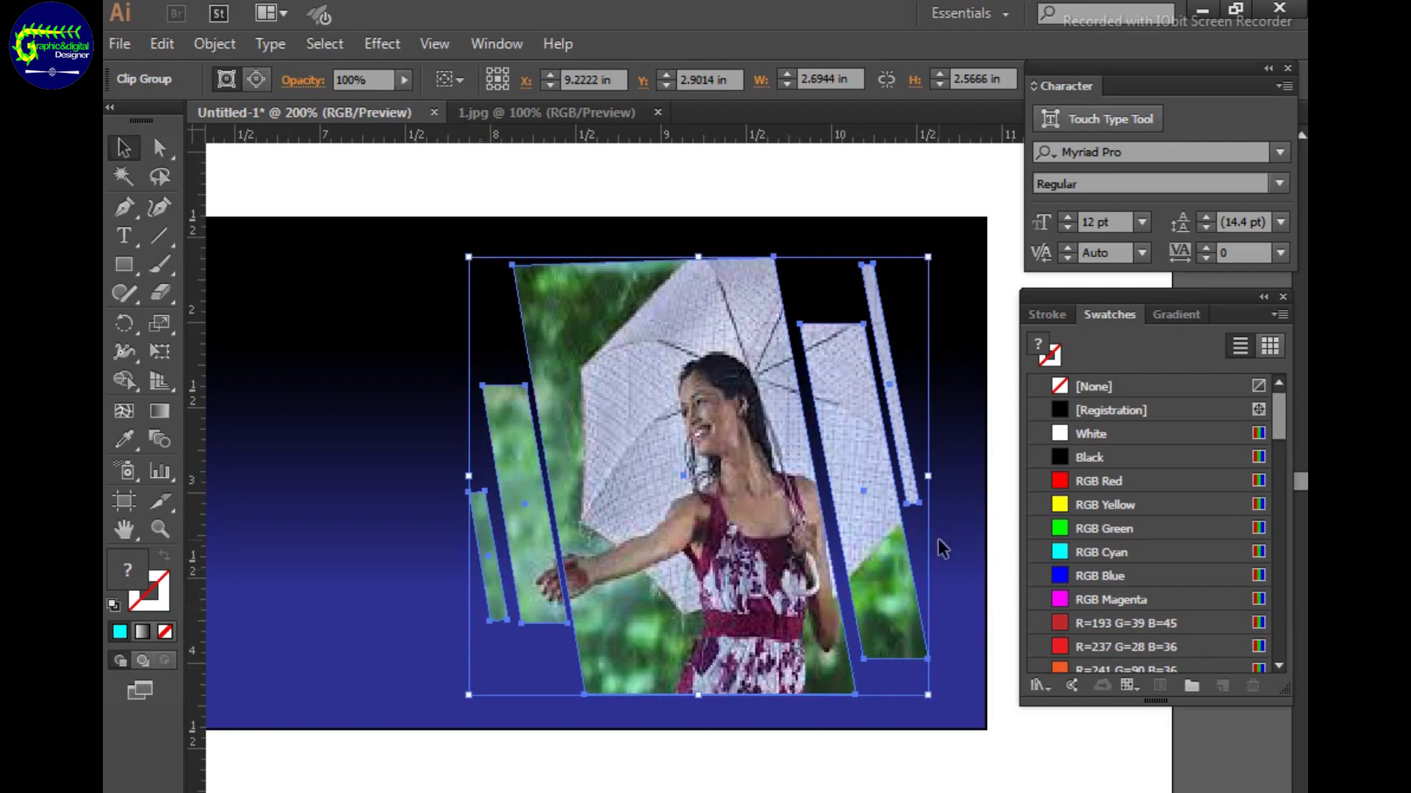
click(987, 540)
click(617, 509)
click(214, 43)
click(640, 152)
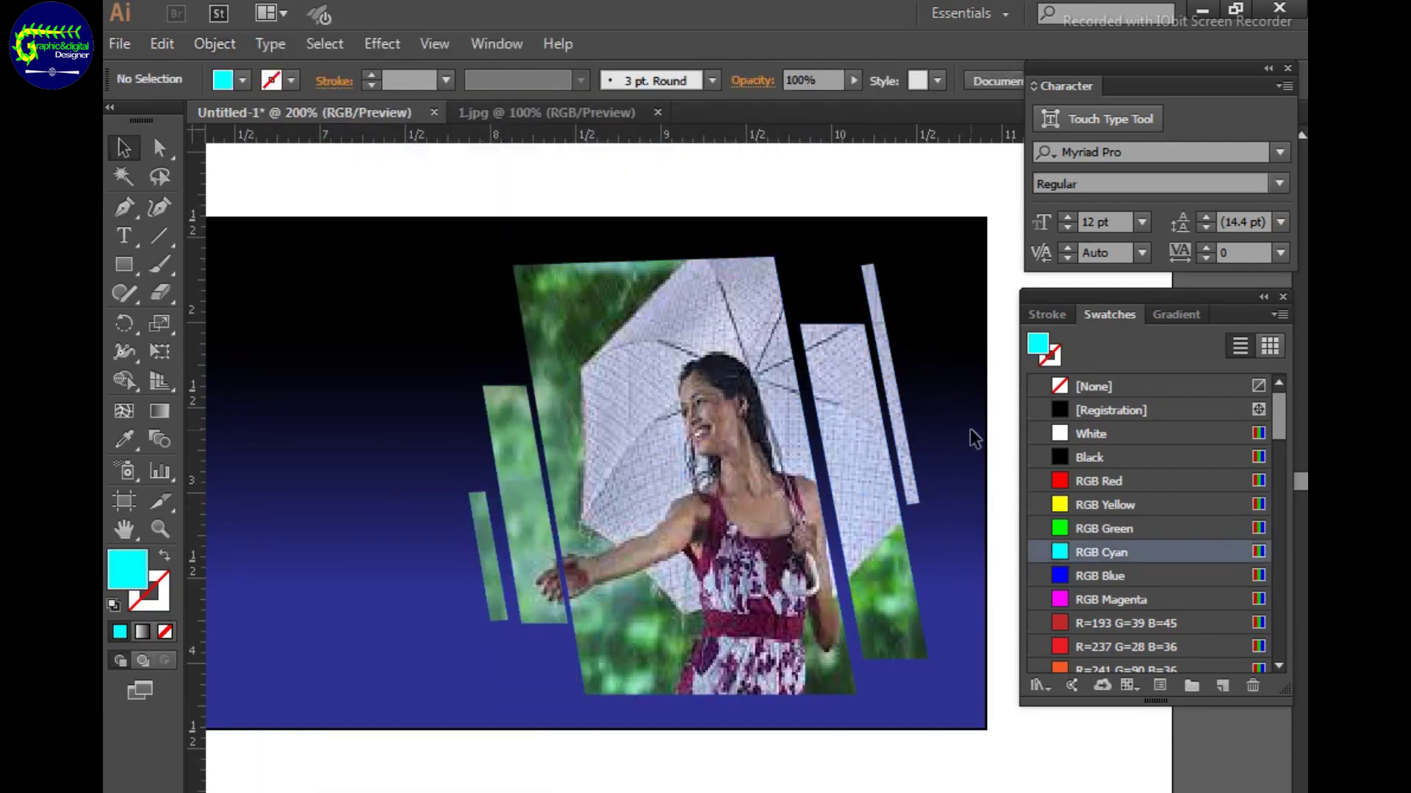
Zoom to the banner top and draw a small white-filled ellipse above the photo strips.
key(ctrl+1)
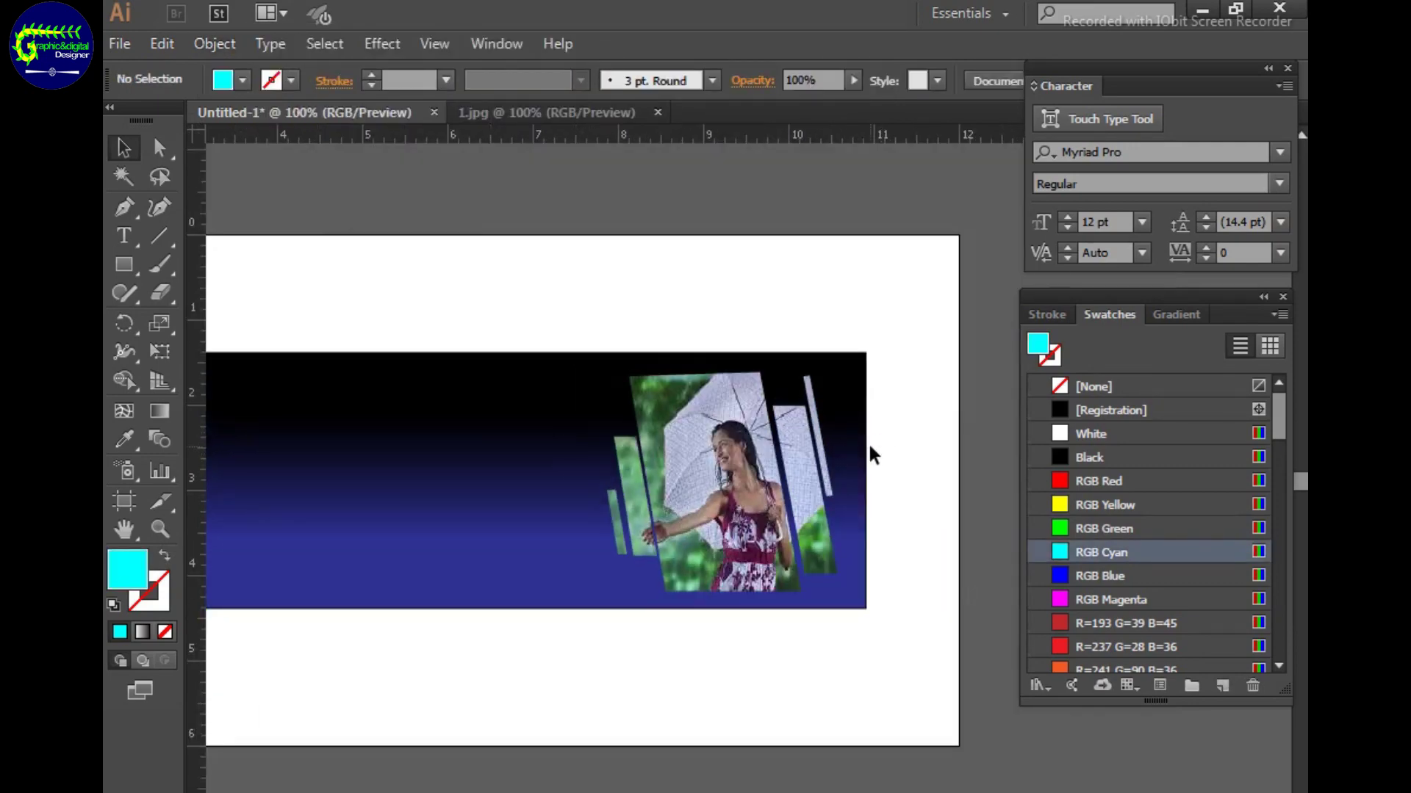
key(ctrl+plus)
key(ctrl+plus)
key(ctrl+plus)
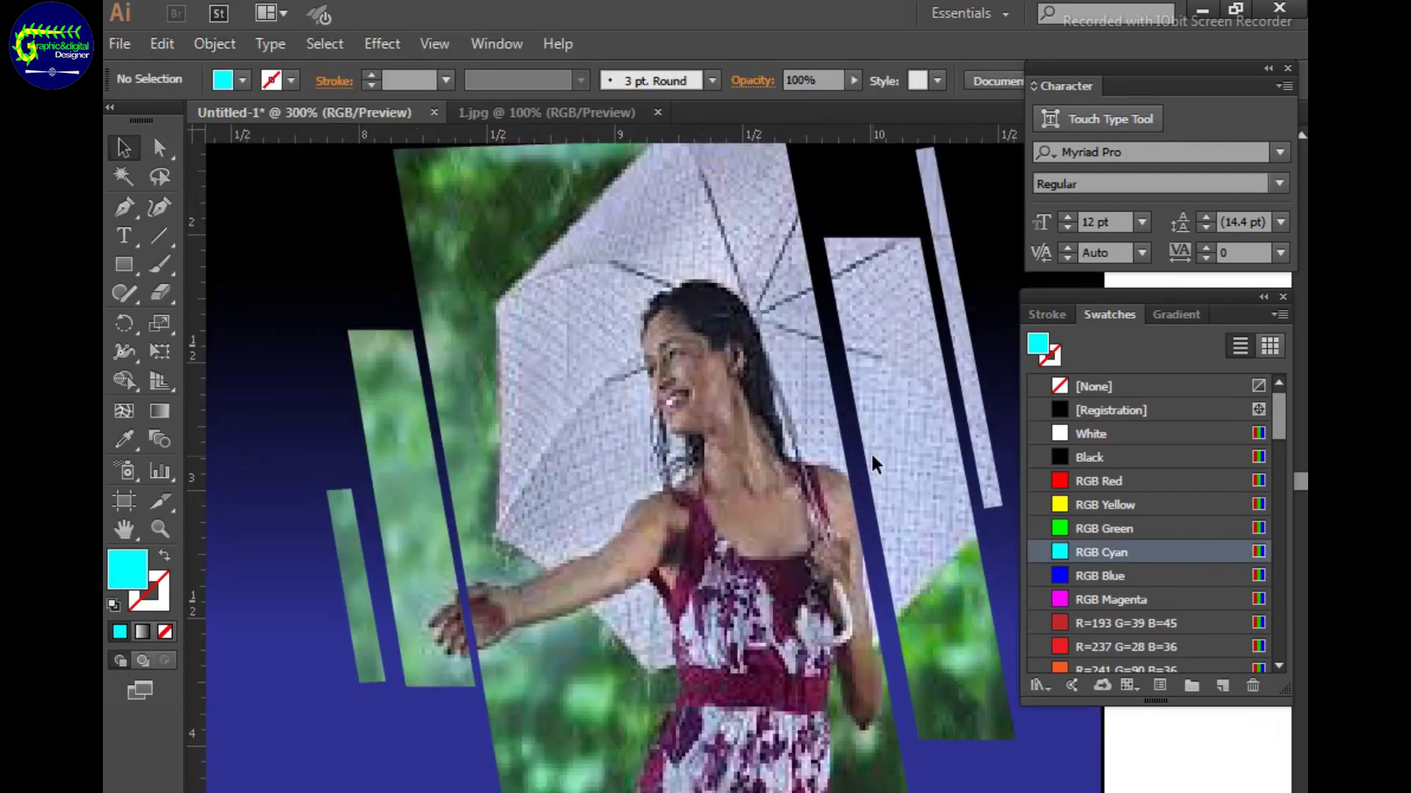
drag(913, 430, 654, 522)
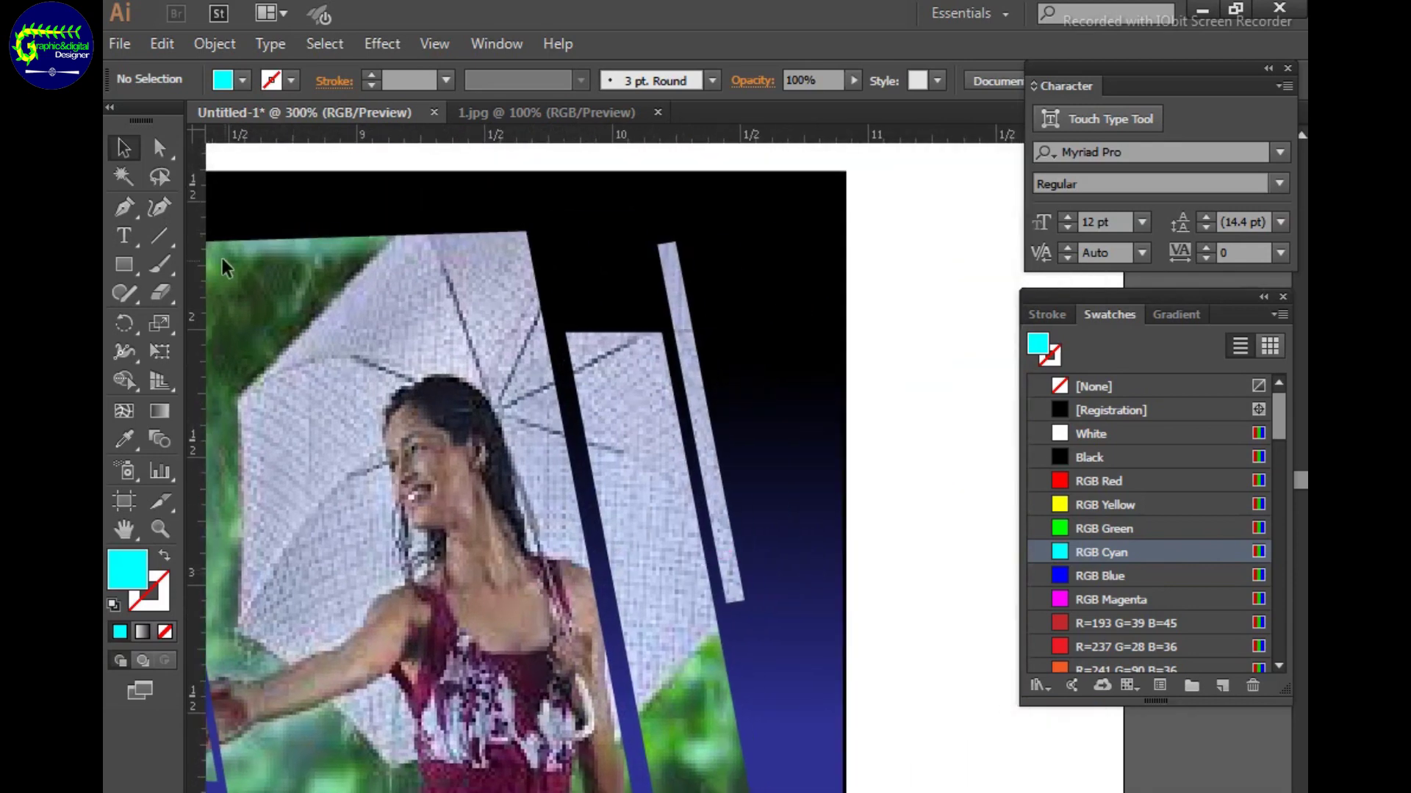
click(132, 275)
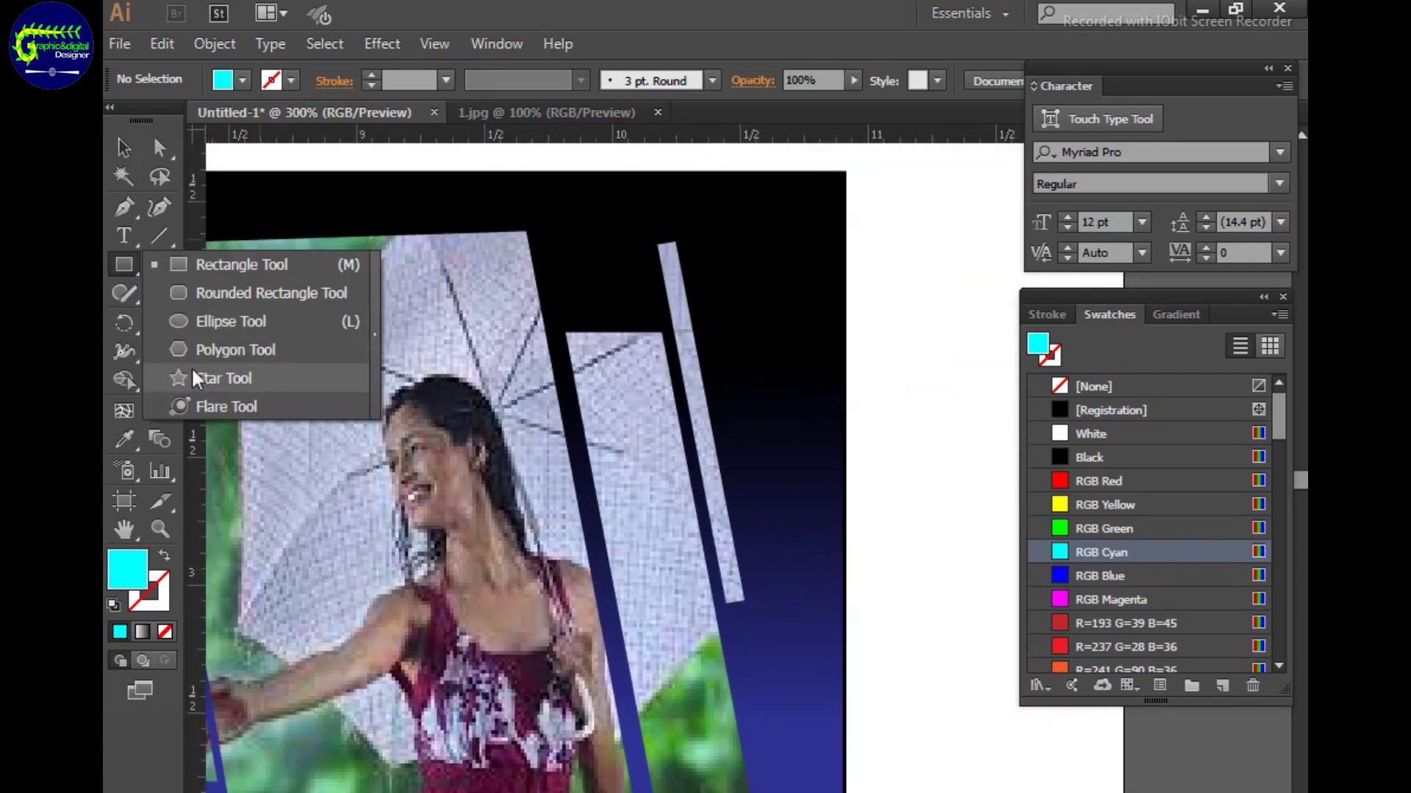
click(178, 323)
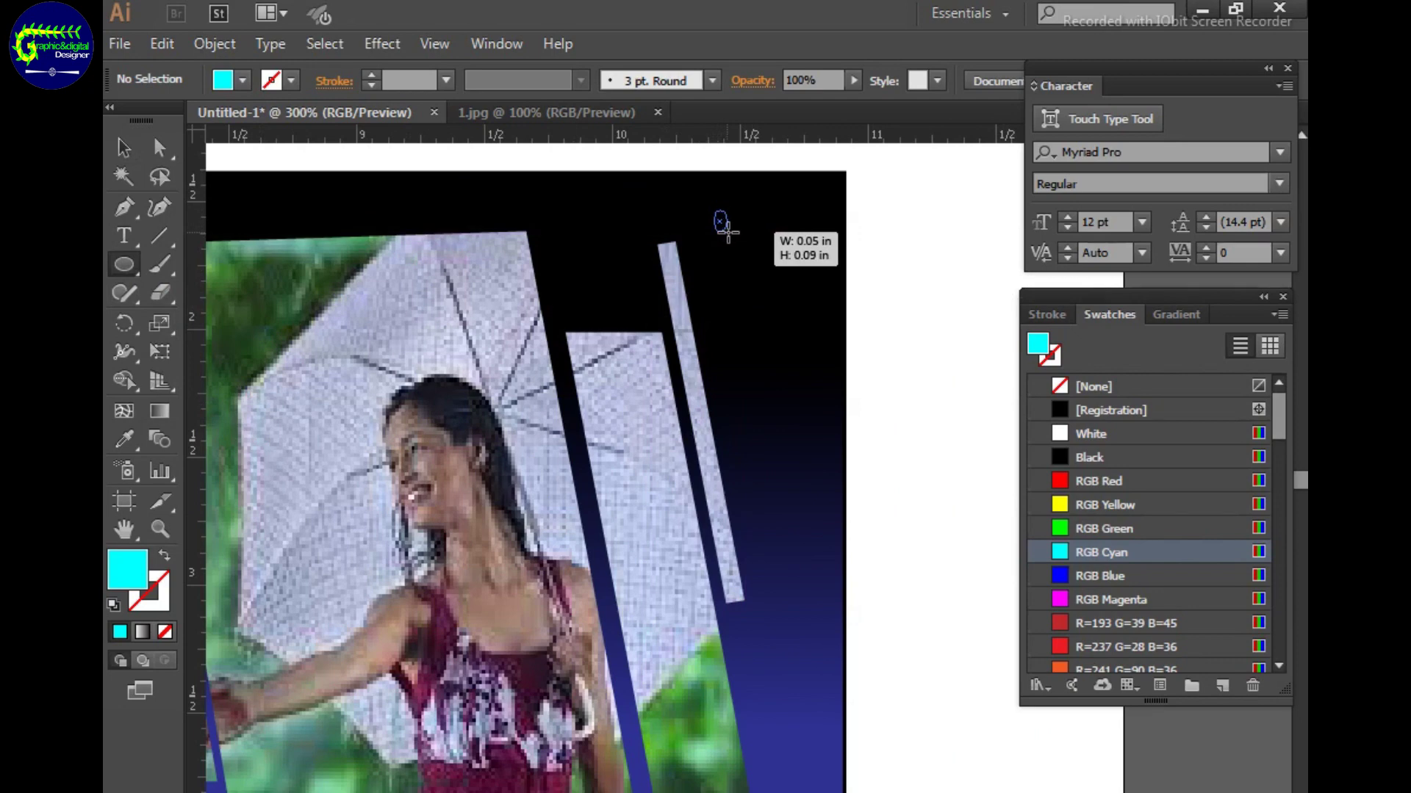
drag(725, 232, 738, 243)
click(1091, 433)
Shrink the white ellipse into a tiny dot and move it right.
key(v)
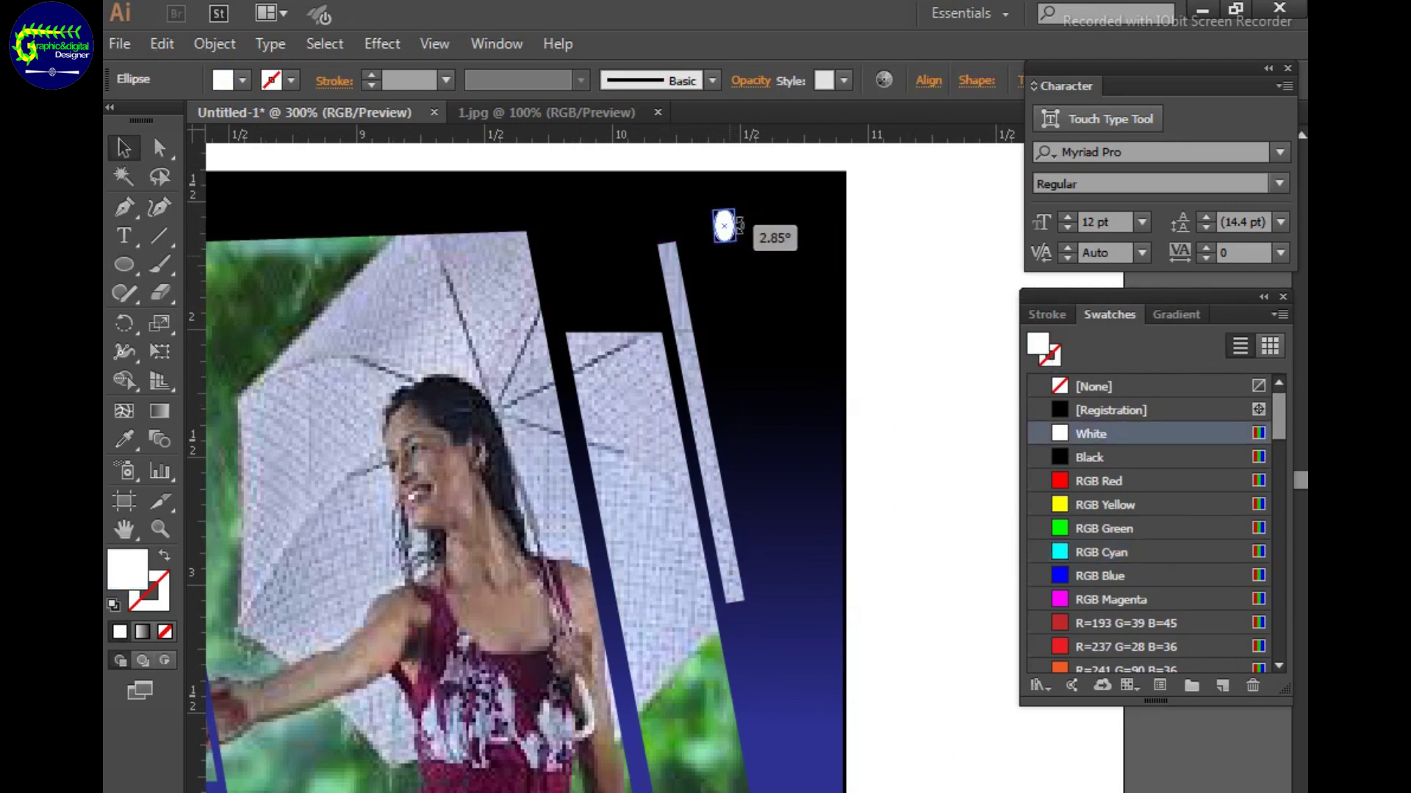
key(ctrl+shift+a)
click(719, 243)
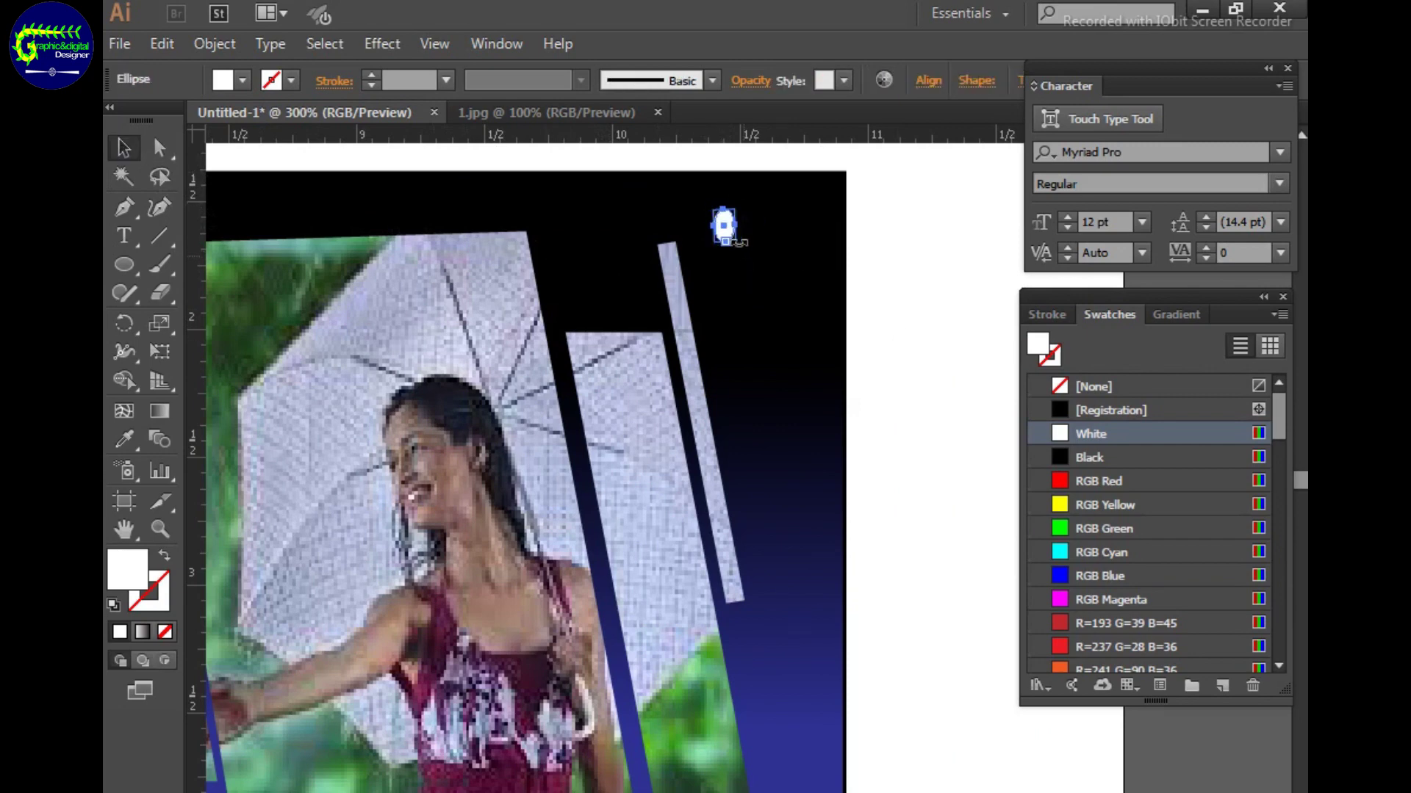
mouse_move(735, 244)
mouse_down()
mouse_move(799, 251)
mouse_move(687, 214)
mouse_up()
key(ctrl+shift+a)
click(676, 209)
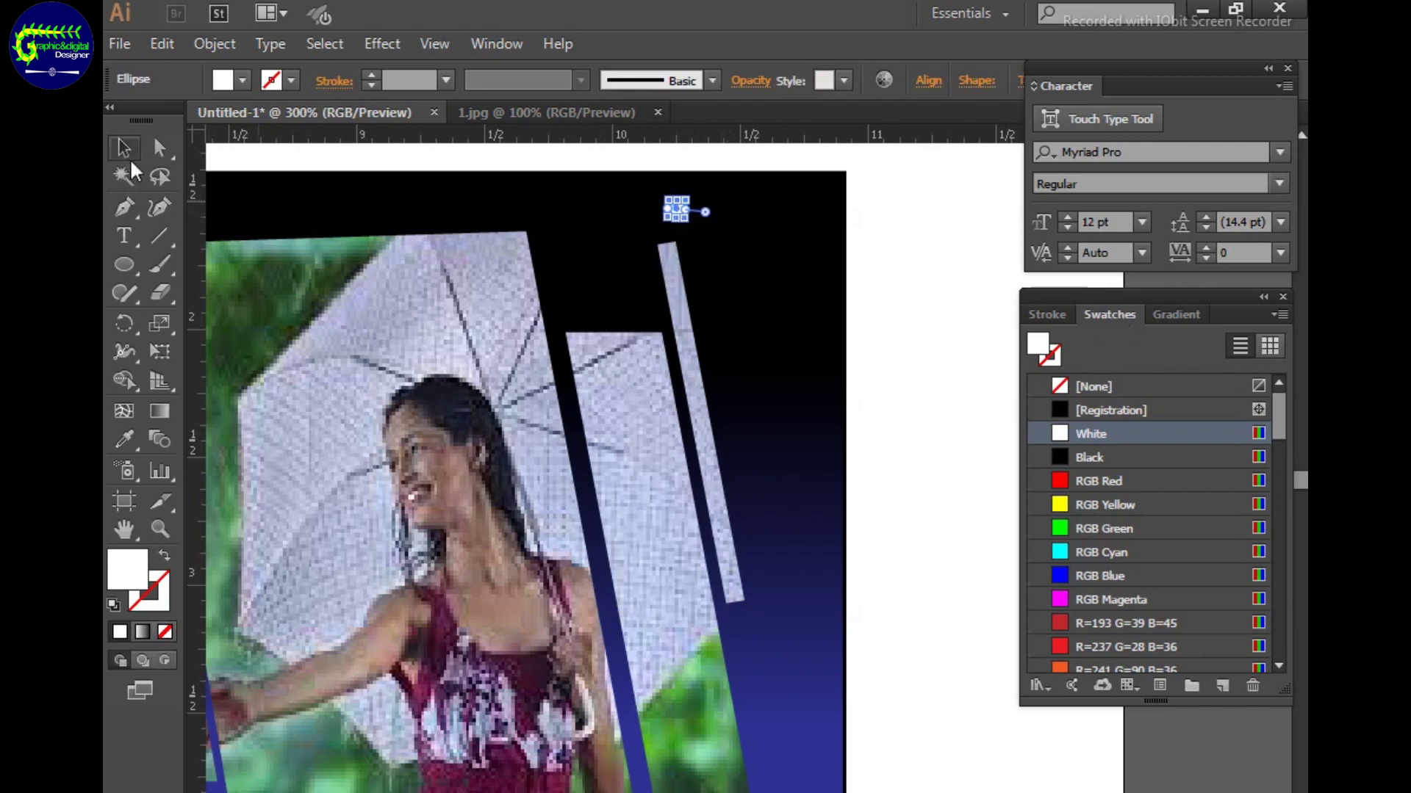
mouse_move(676, 210)
mouse_down()
mouse_move(731, 213)
mouse_move(758, 305)
mouse_up()
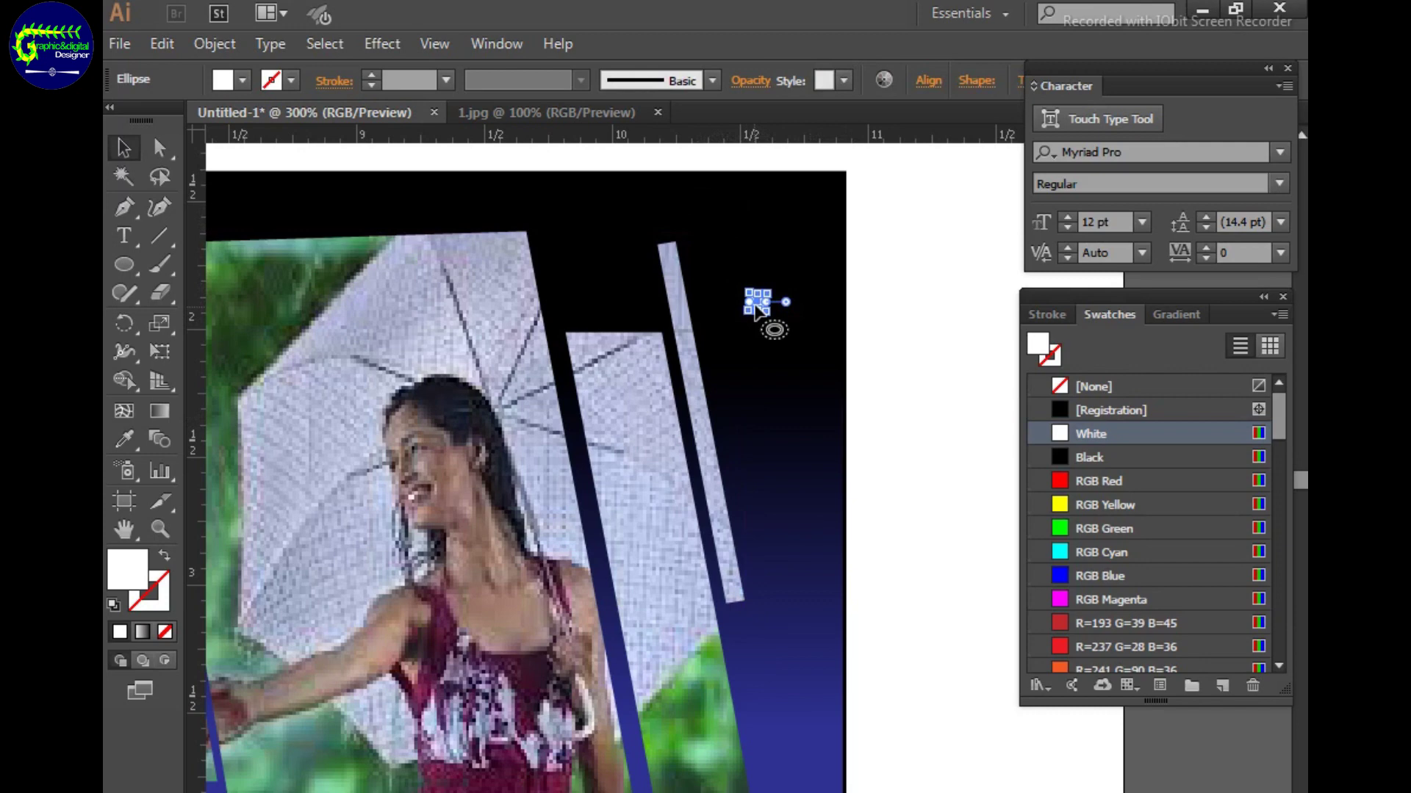
key(ctrl+shift+a)
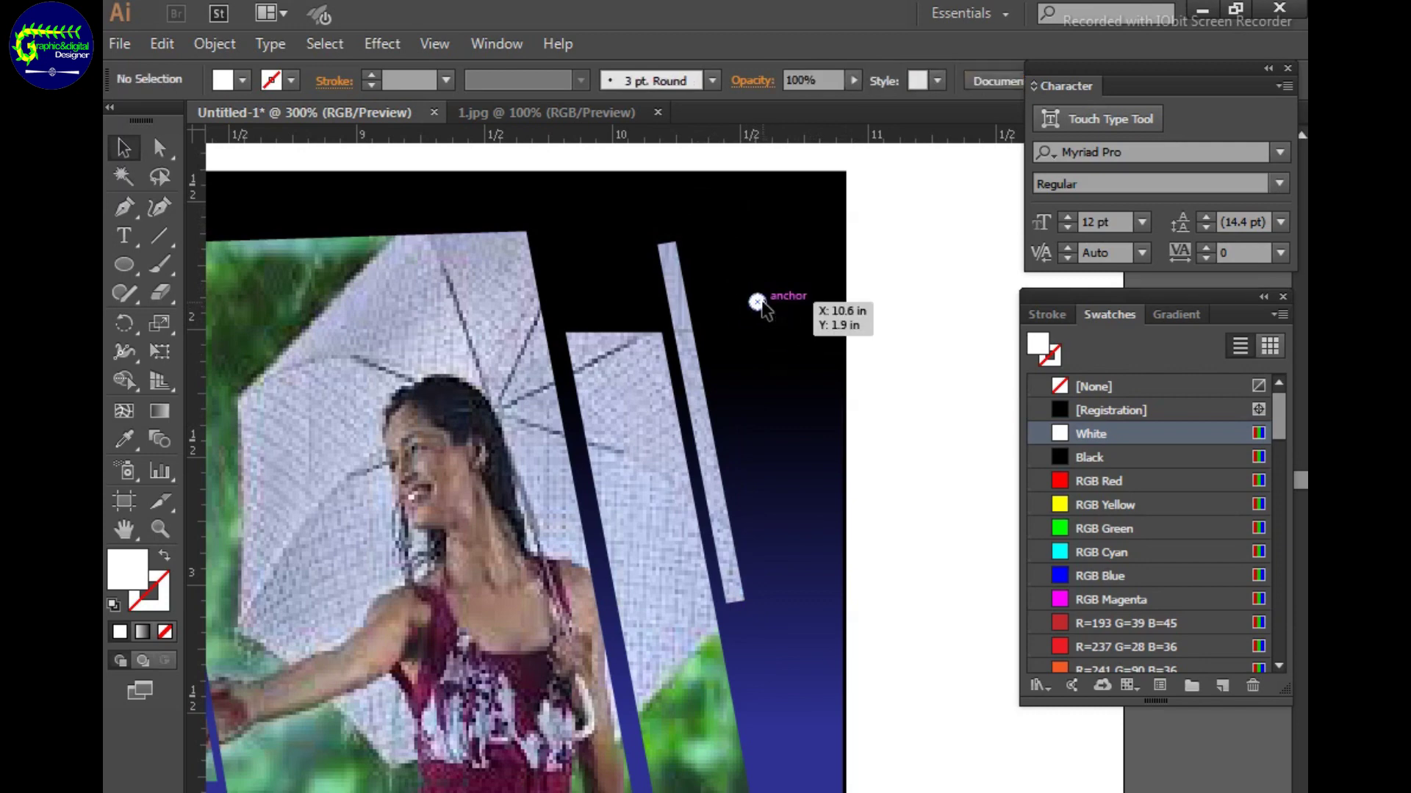
Fine-tune the white dot's position just above the strips.
drag(756, 301, 725, 302)
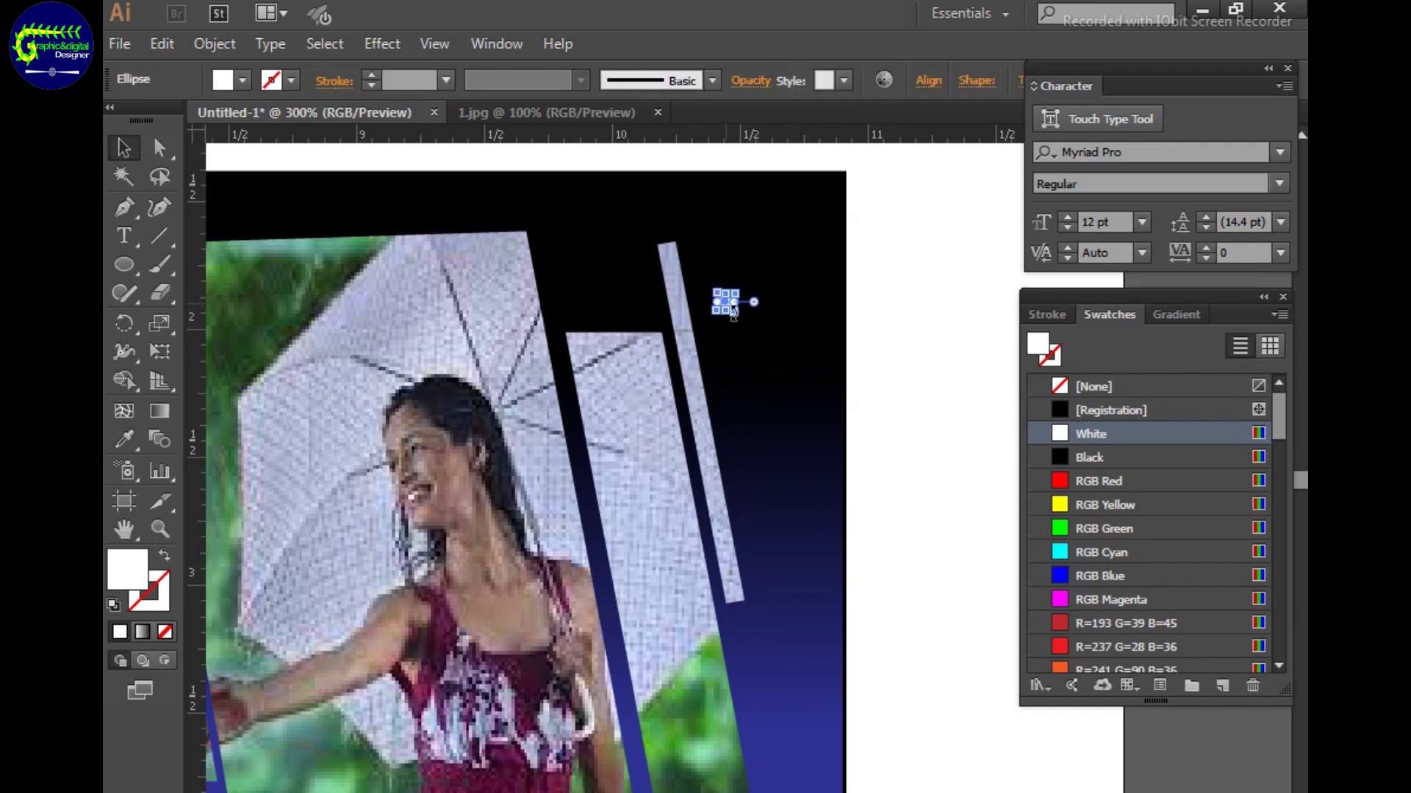
key(ctrl+shift+a)
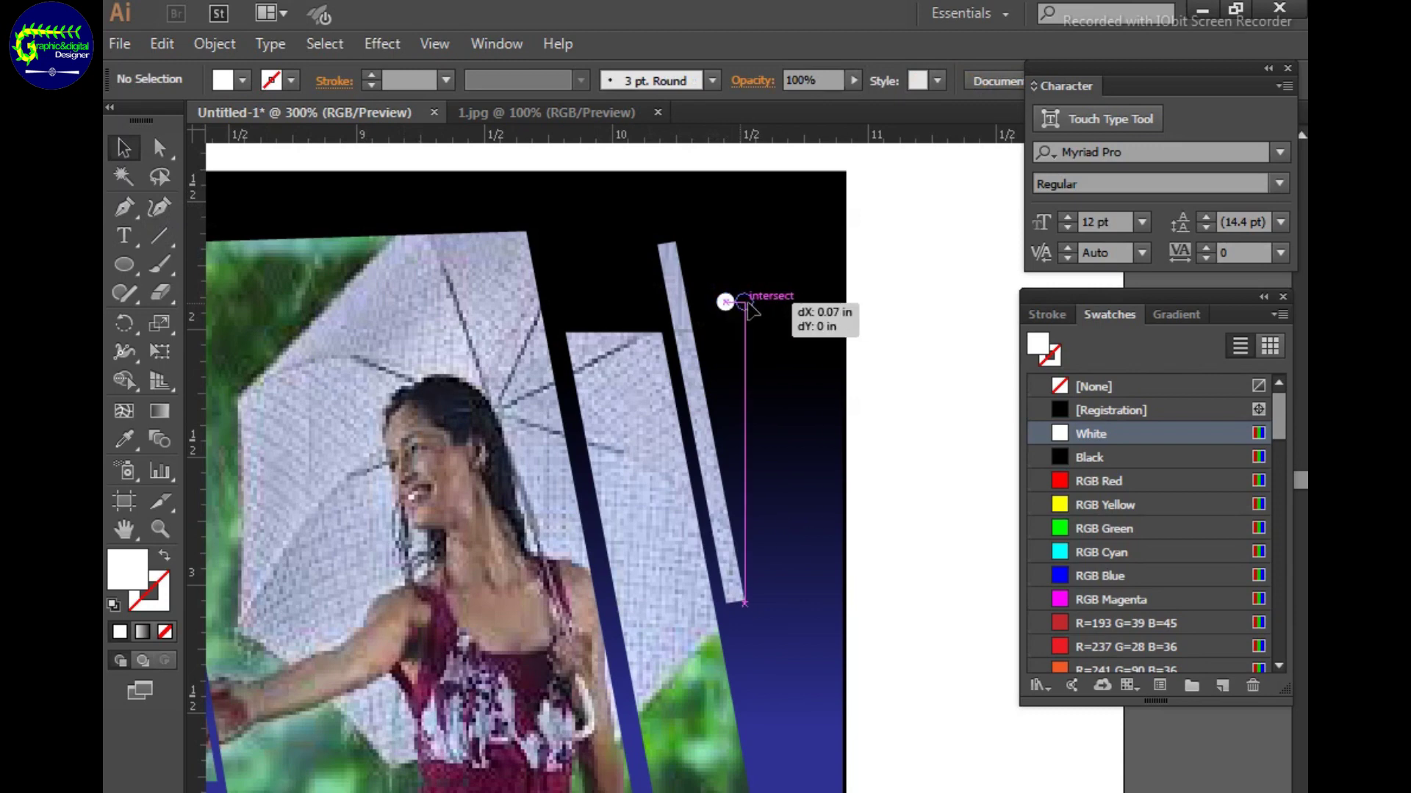
mouse_move(726, 302)
mouse_down()
mouse_move(743, 302)
mouse_move(722, 302)
mouse_up()
key(ctrl+shift+a)
key(ctrl+shift+a)
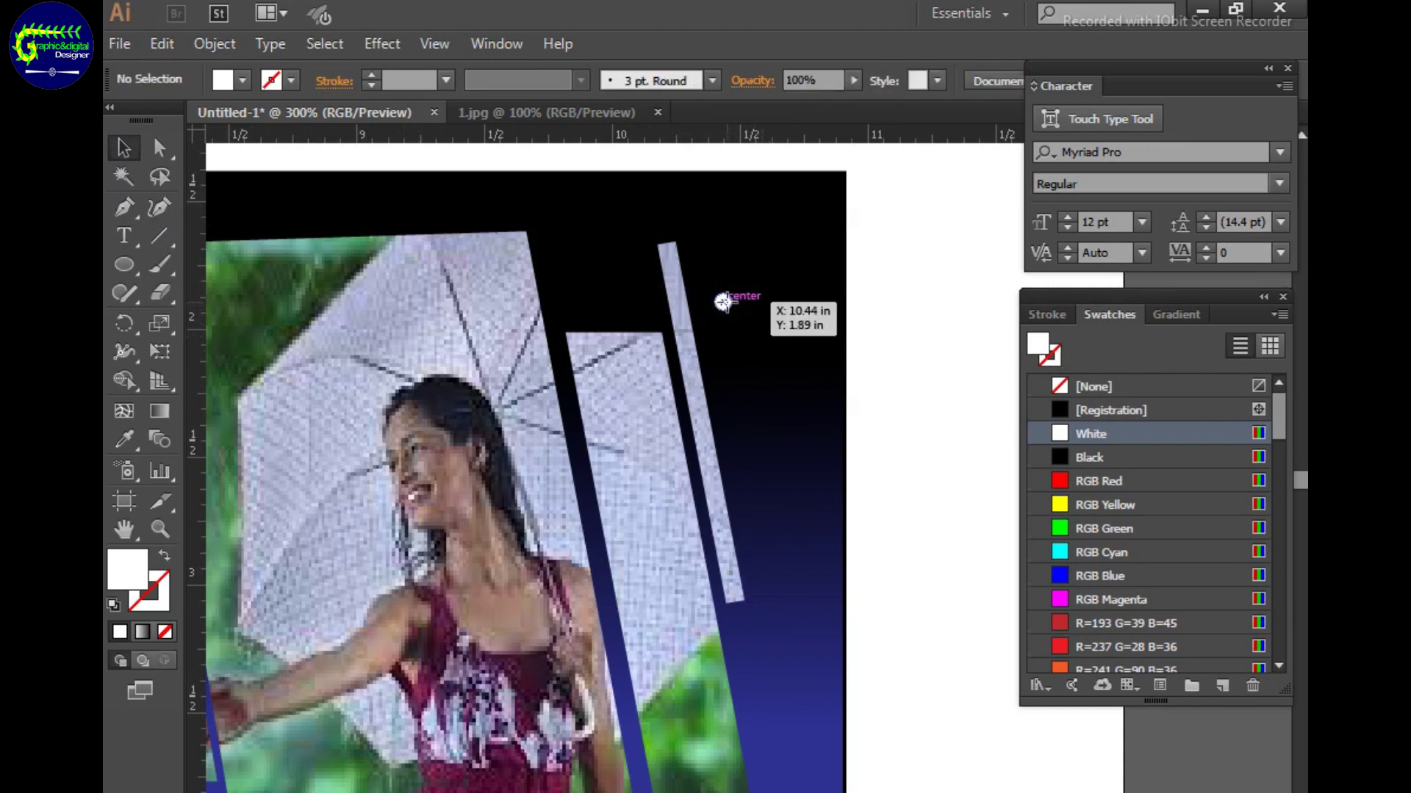
click(724, 303)
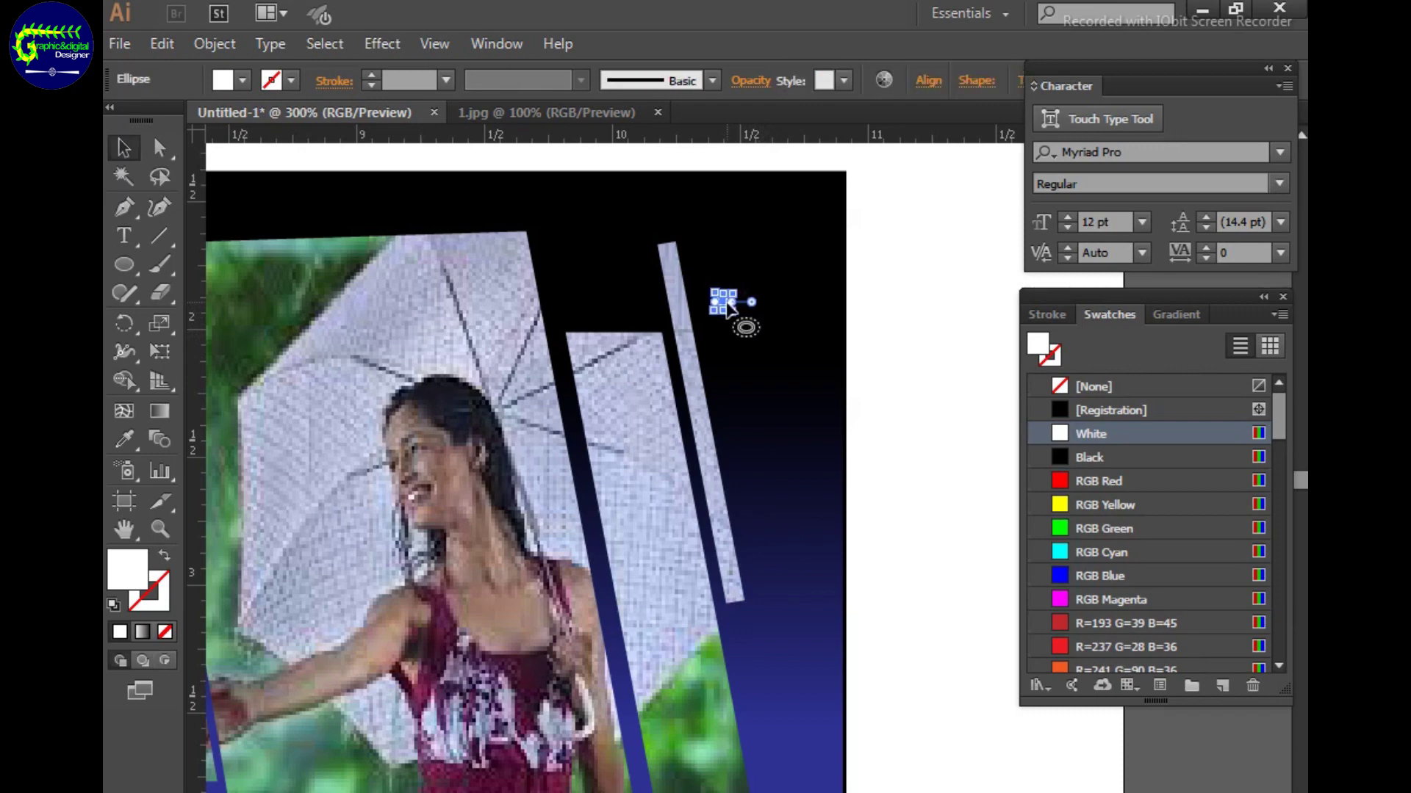
drag(726, 304, 727, 304)
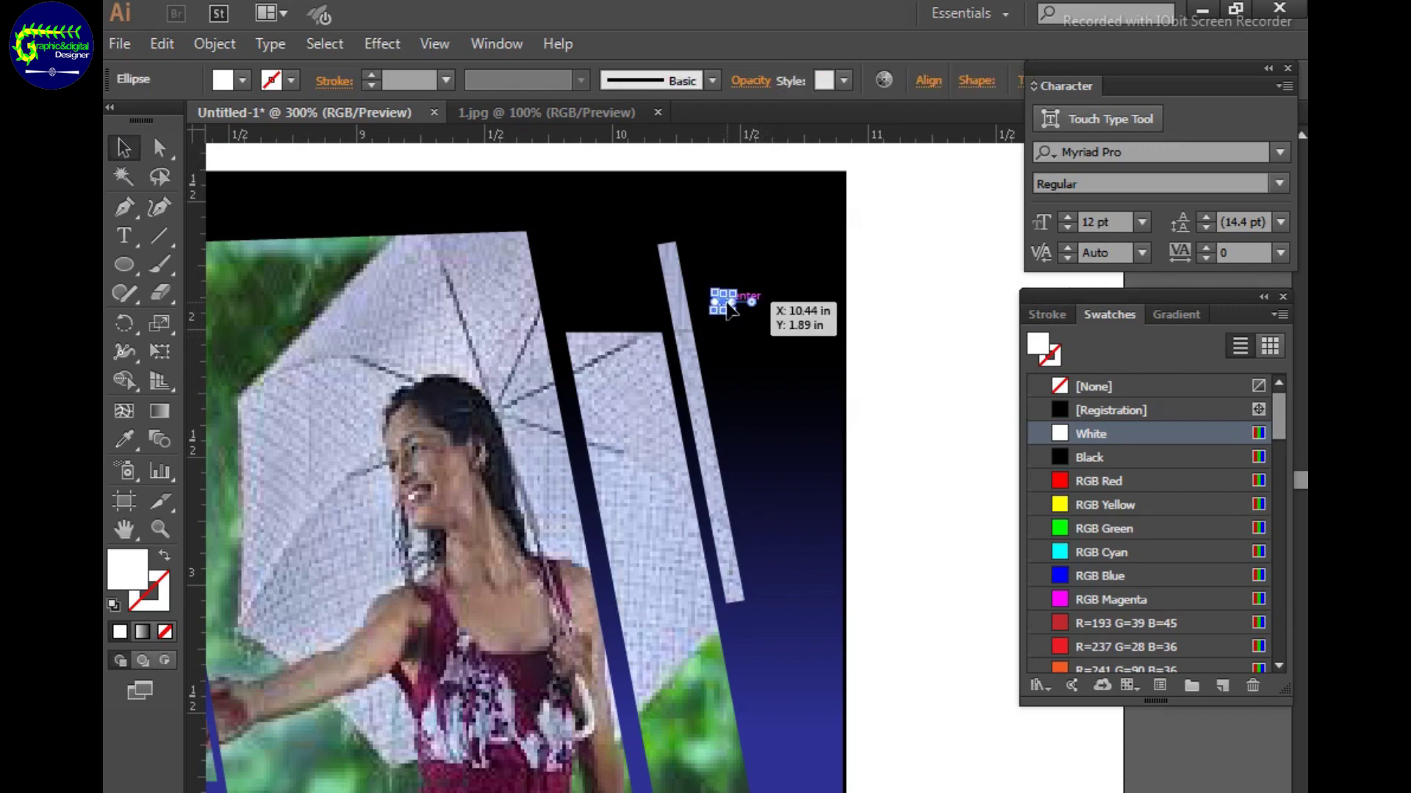
drag(728, 308, 724, 304)
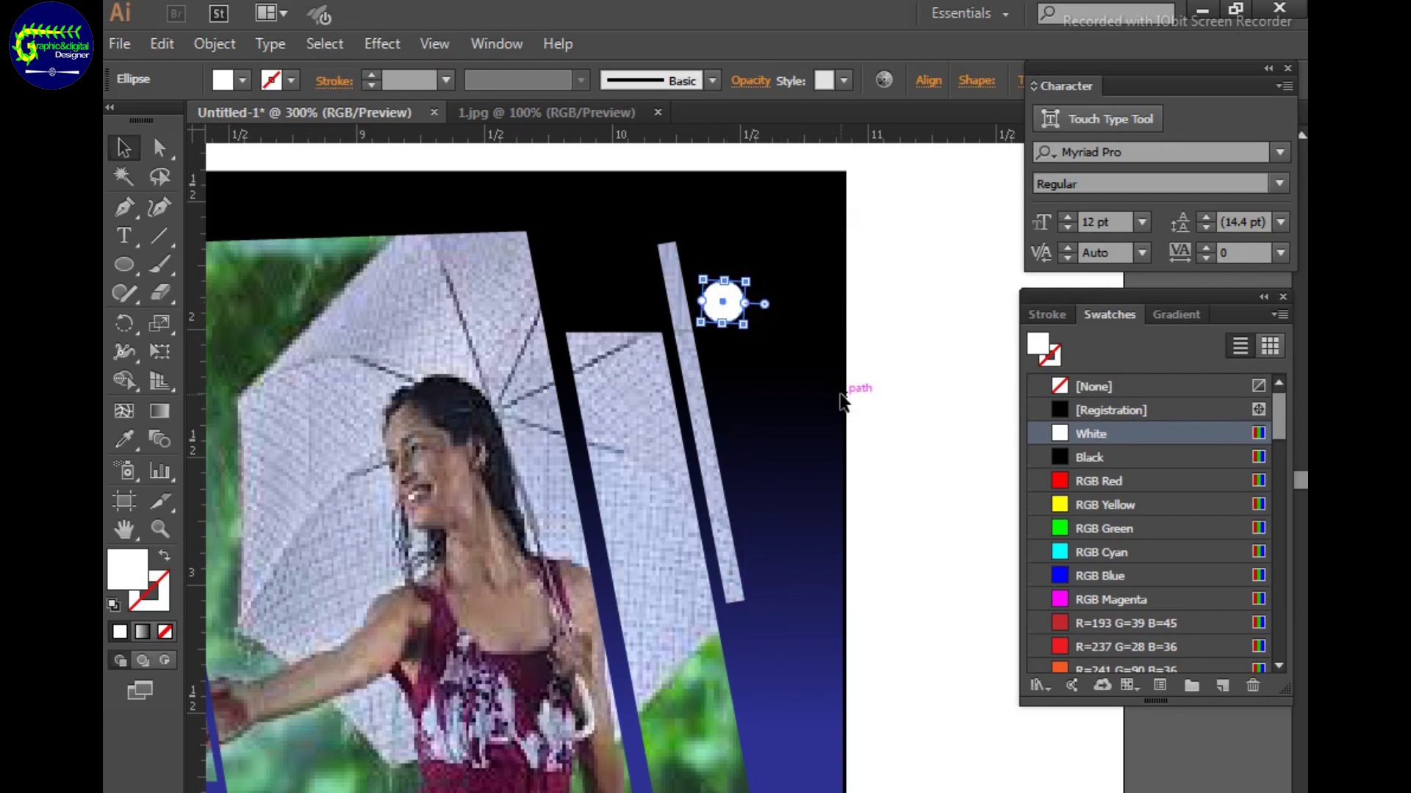
Alt-drag a copy of the dot to its right, nudge it closer, and reposition the pair.
click(737, 321)
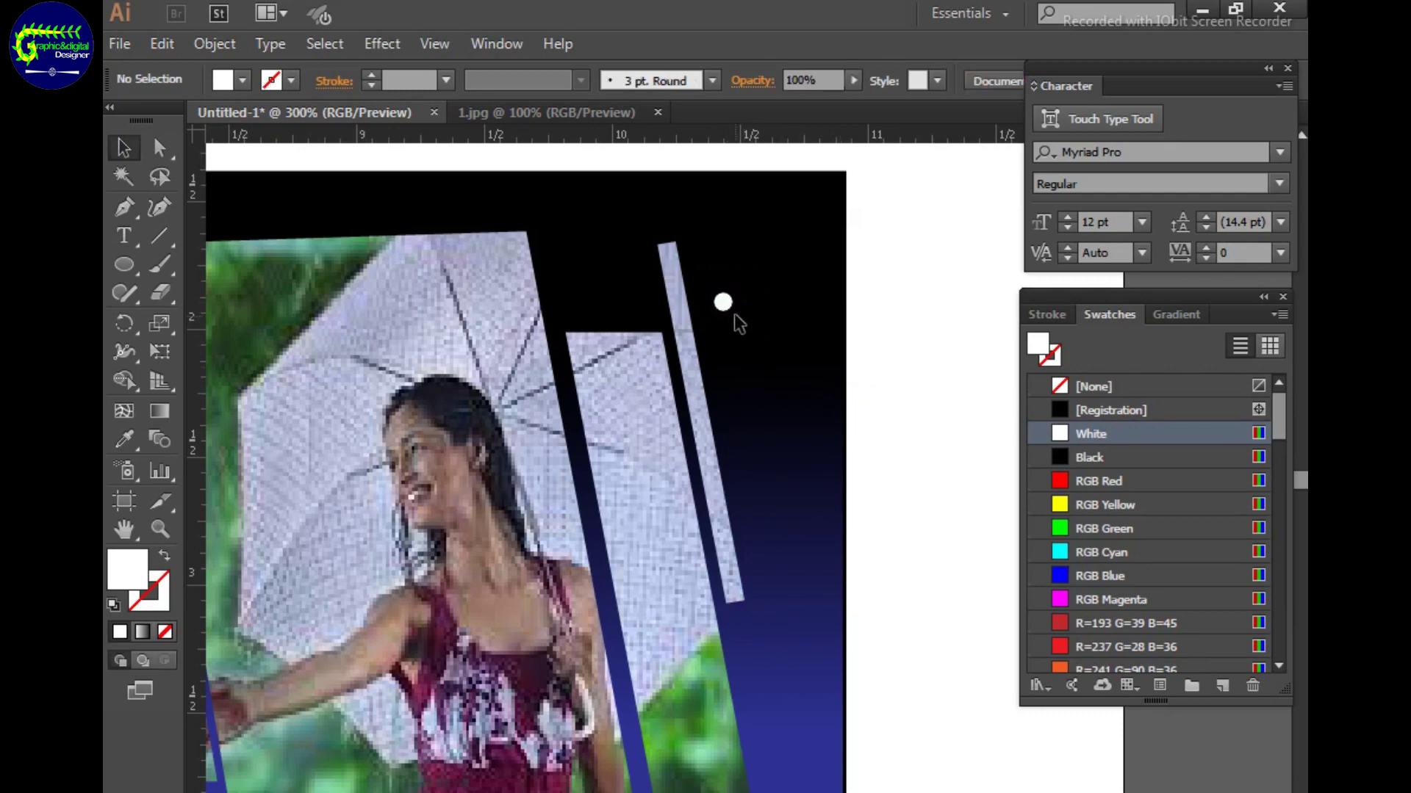
drag(735, 302, 766, 301)
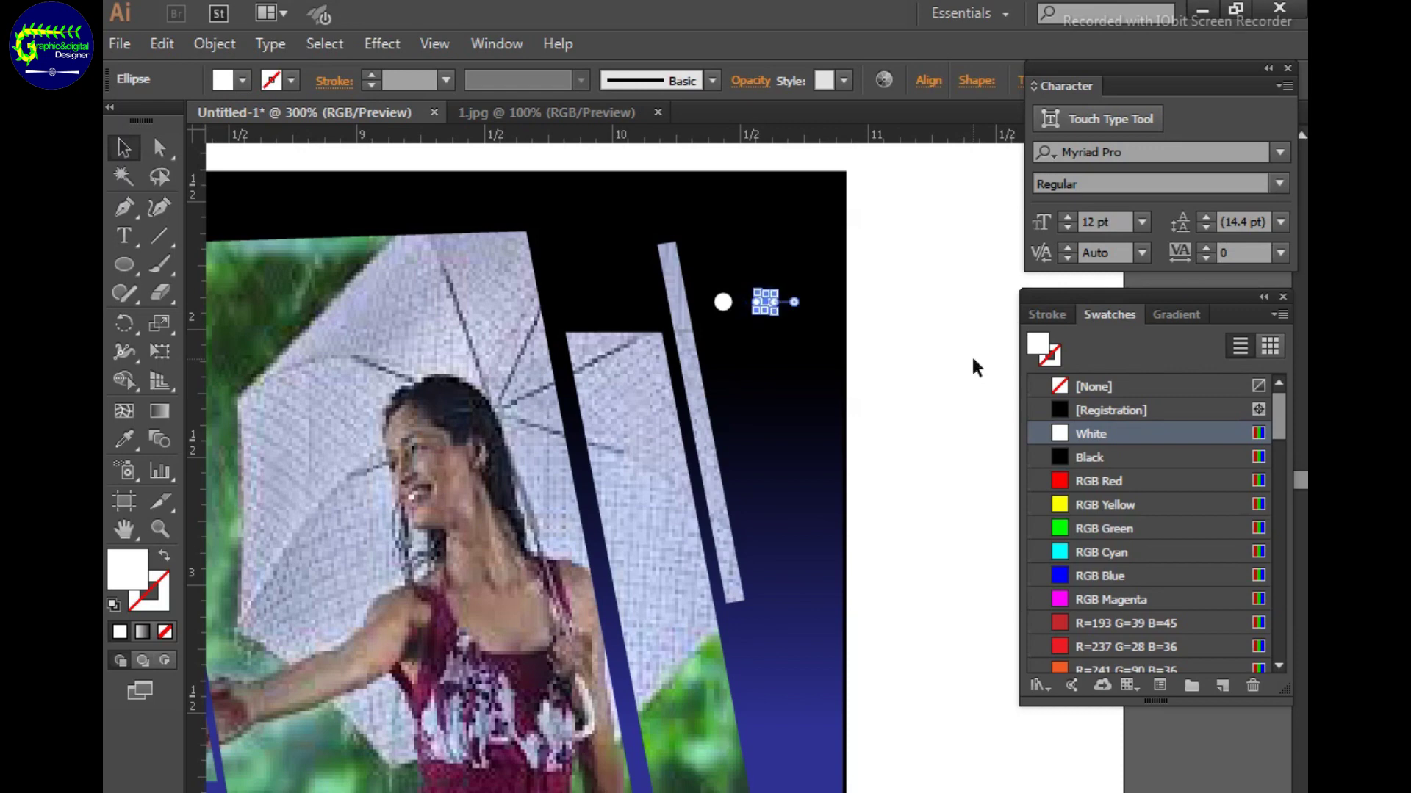
key(Left)
key(Left)
key(Left)
key(Left)
key(Left)
key(Left)
mouse_move(726, 303)
mouse_down()
mouse_move(825, 301)
mouse_move(777, 294)
mouse_up()
click(786, 321)
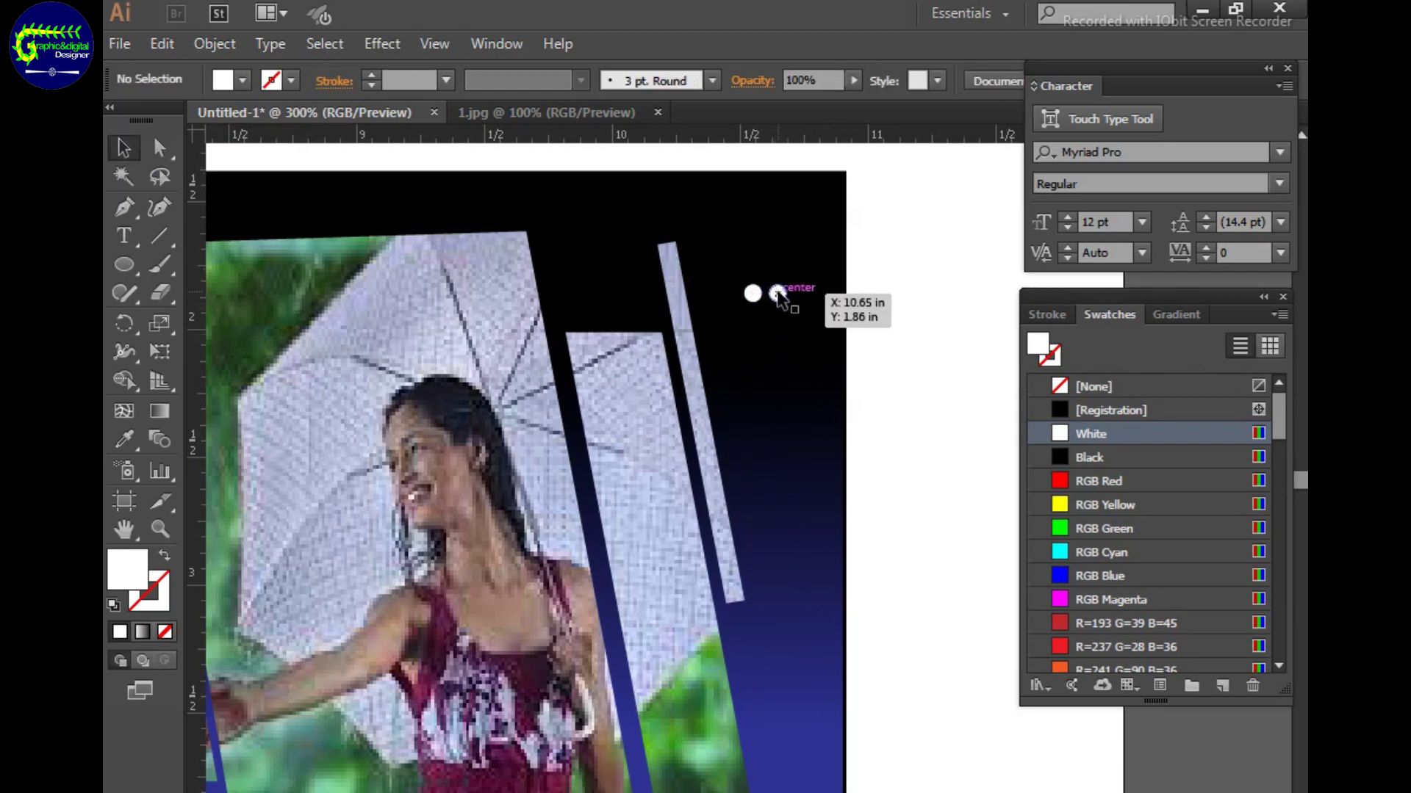
Add a third dot to the row with Ctrl+D, then deselect and zoom out.
drag(777, 294, 797, 294)
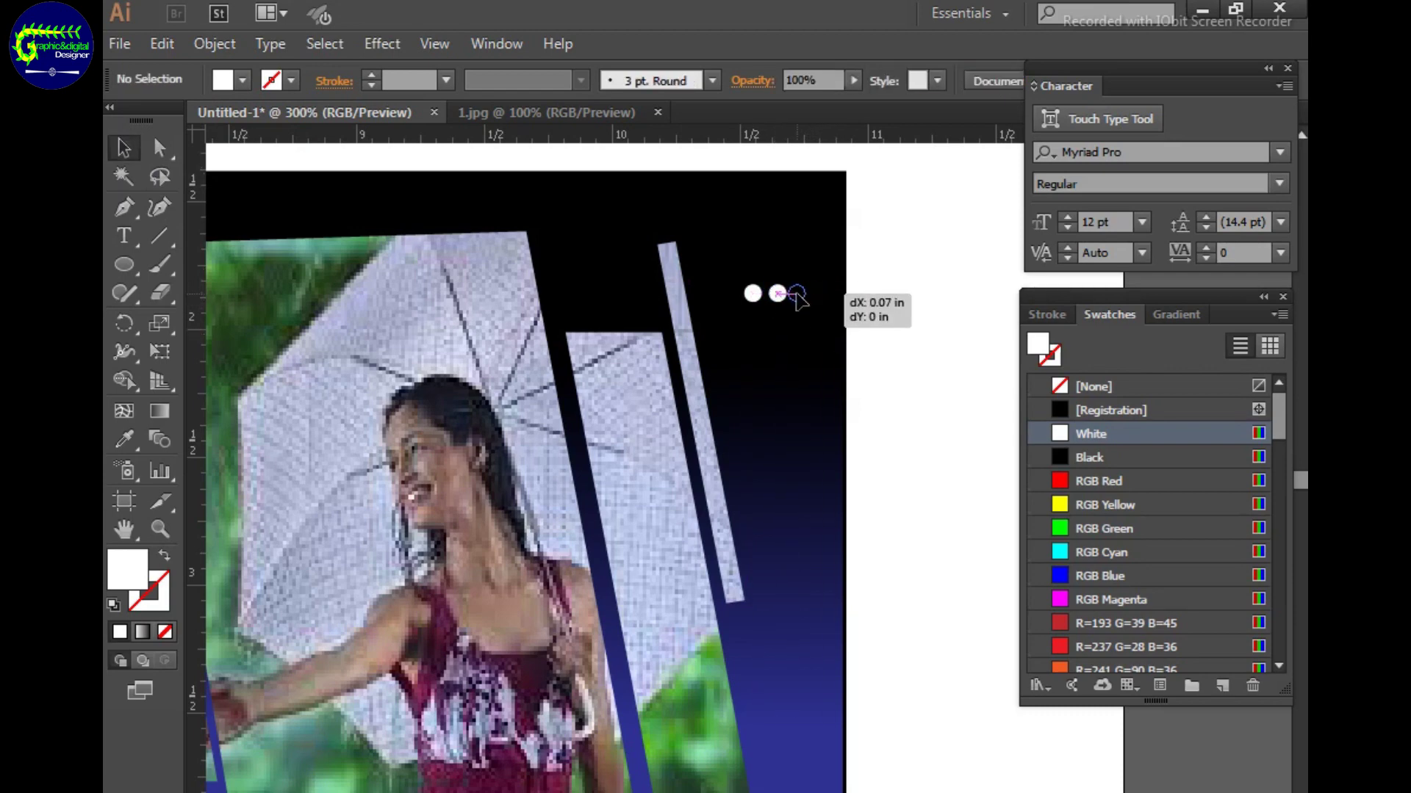
key(ctrl+z)
click(799, 385)
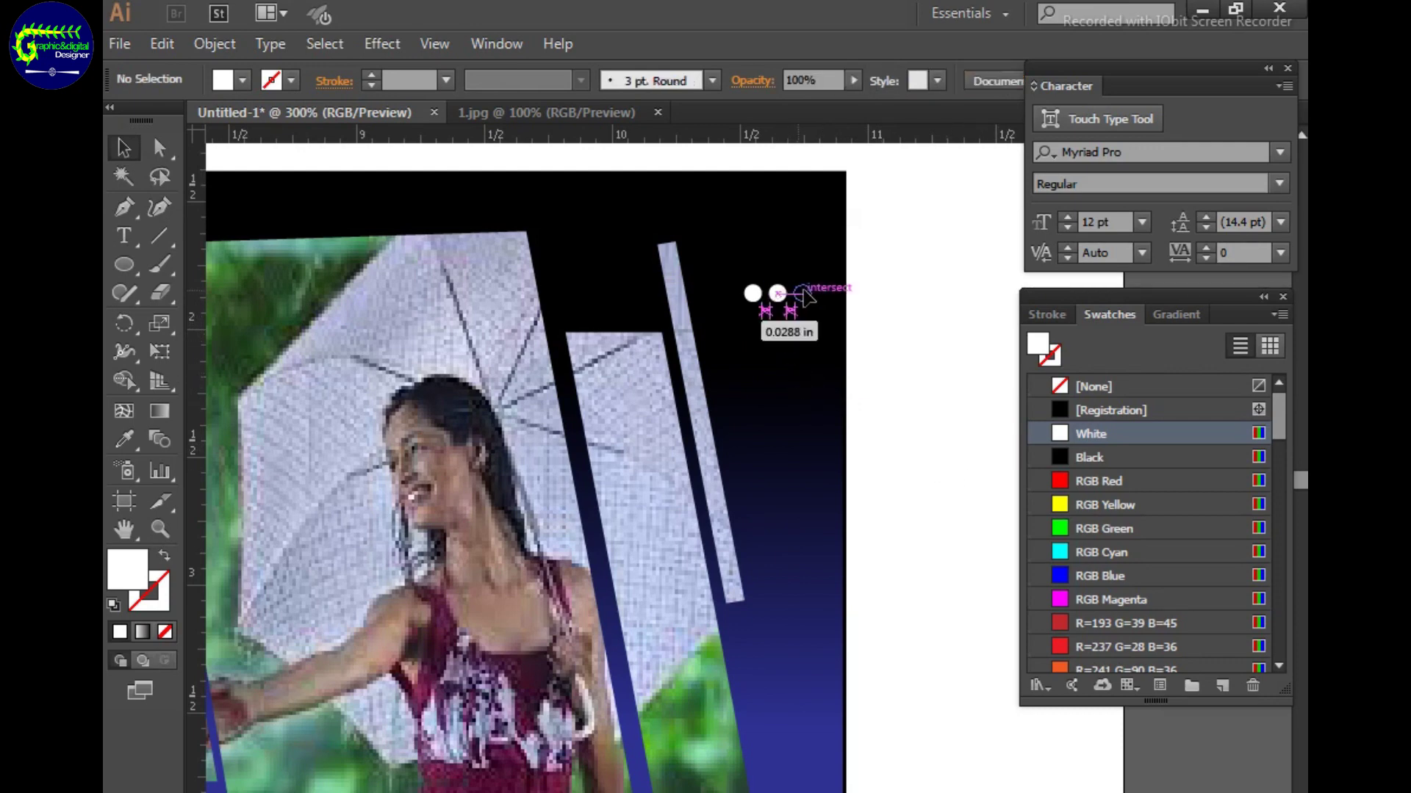
drag(806, 295, 800, 296)
key(ctrl+z)
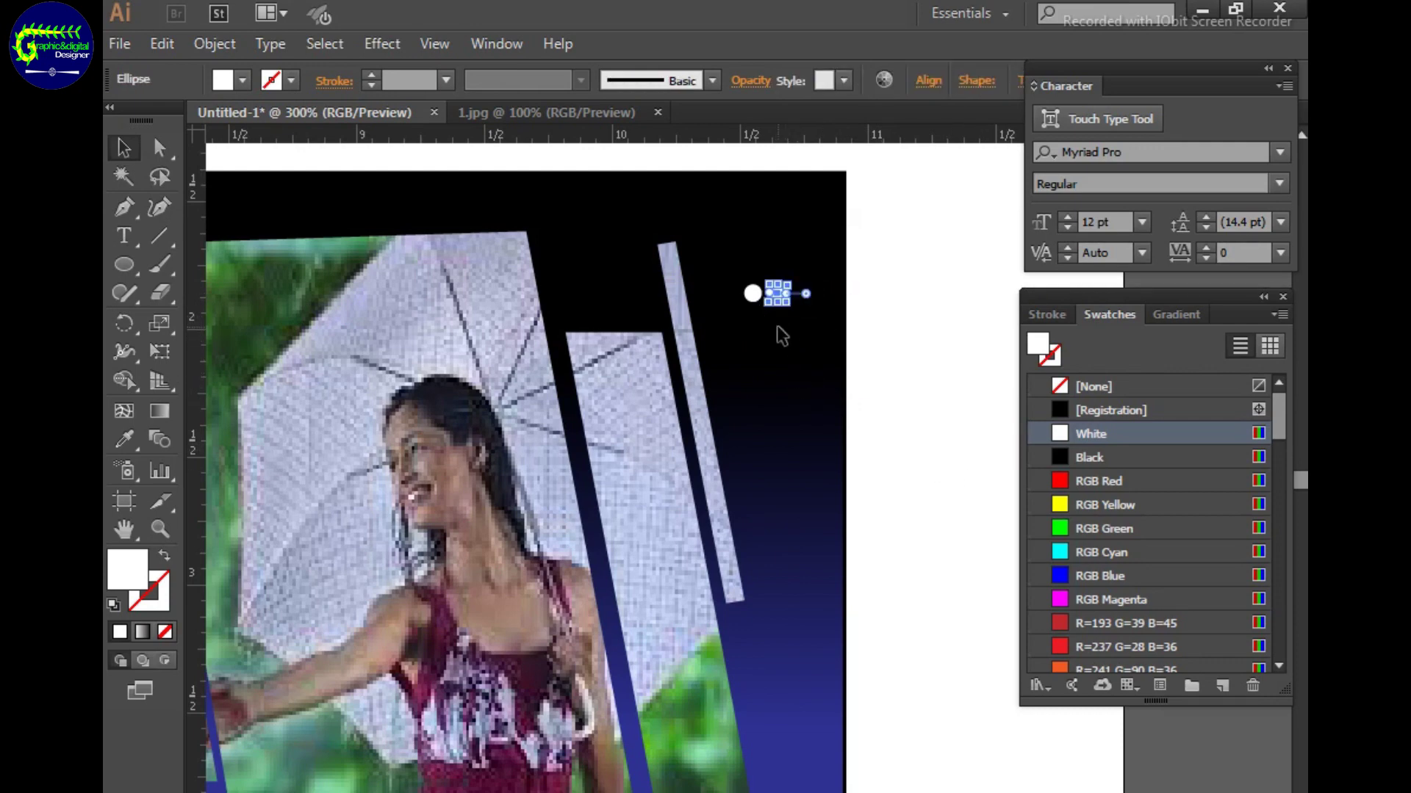
key(ctrl+d)
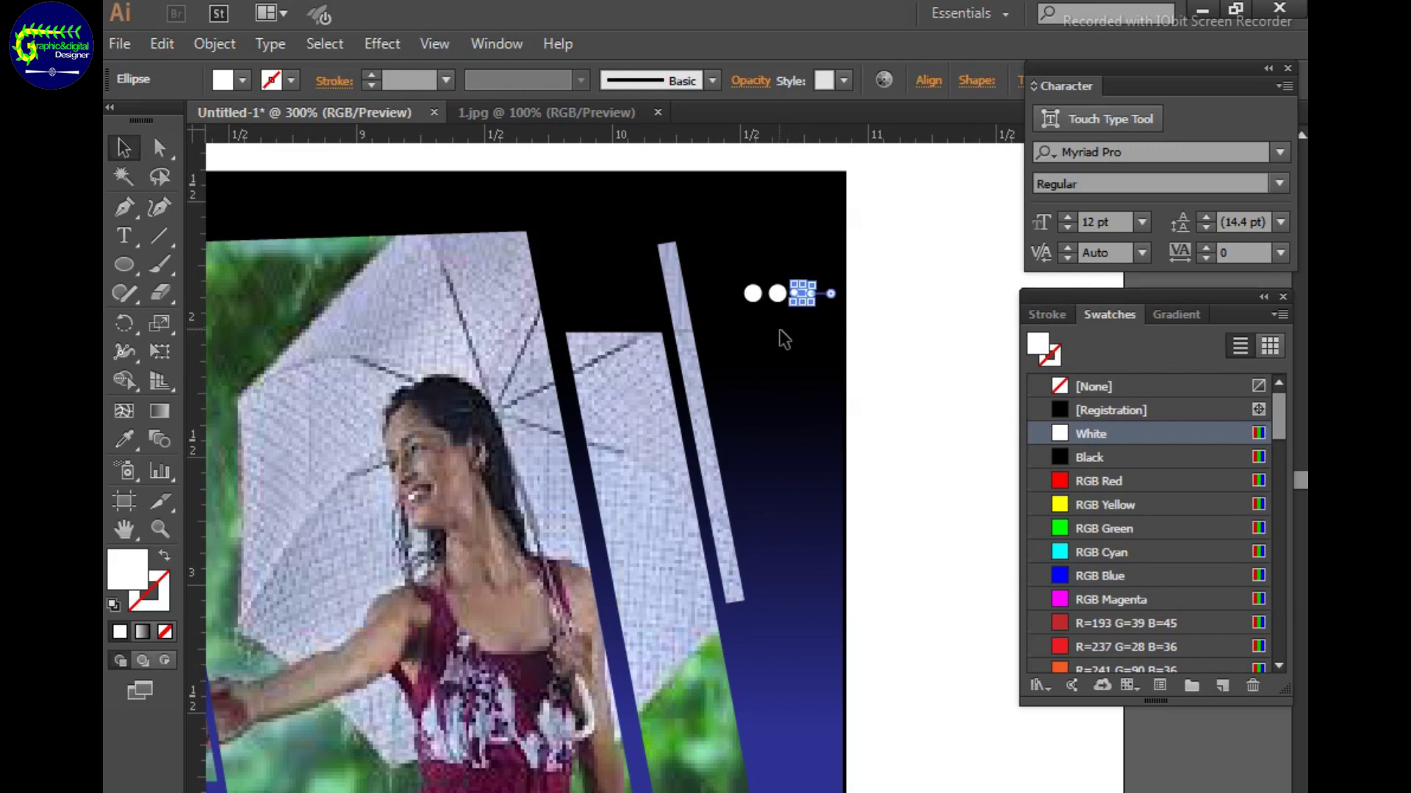
click(761, 387)
key(ctrl+minus)
key(ctrl+minus)
key(ctrl+minus)
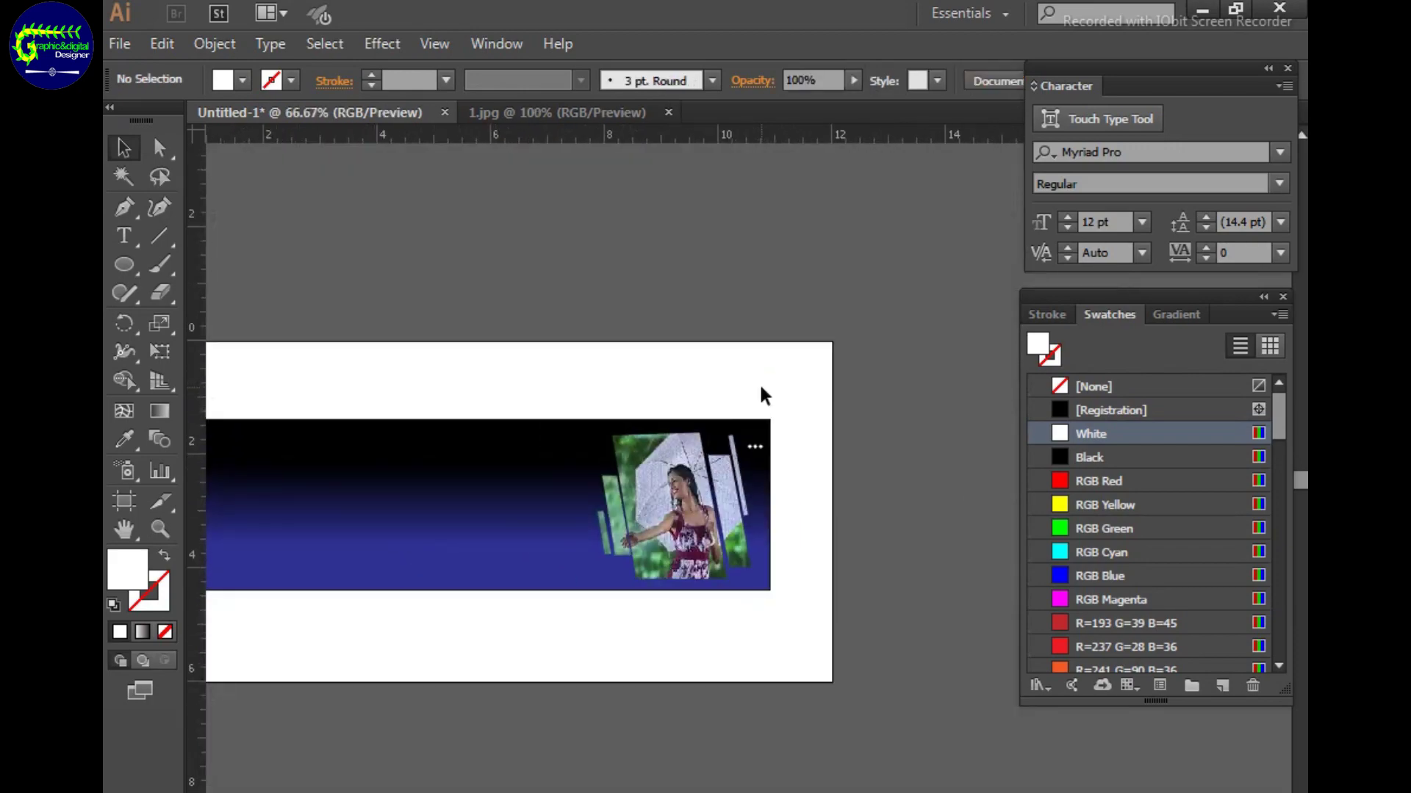
Zoom in on the banner and place a text insertion point on its dark upper-left area.
key(ctrl+plus)
key(ctrl+plus)
key(ctrl+plus)
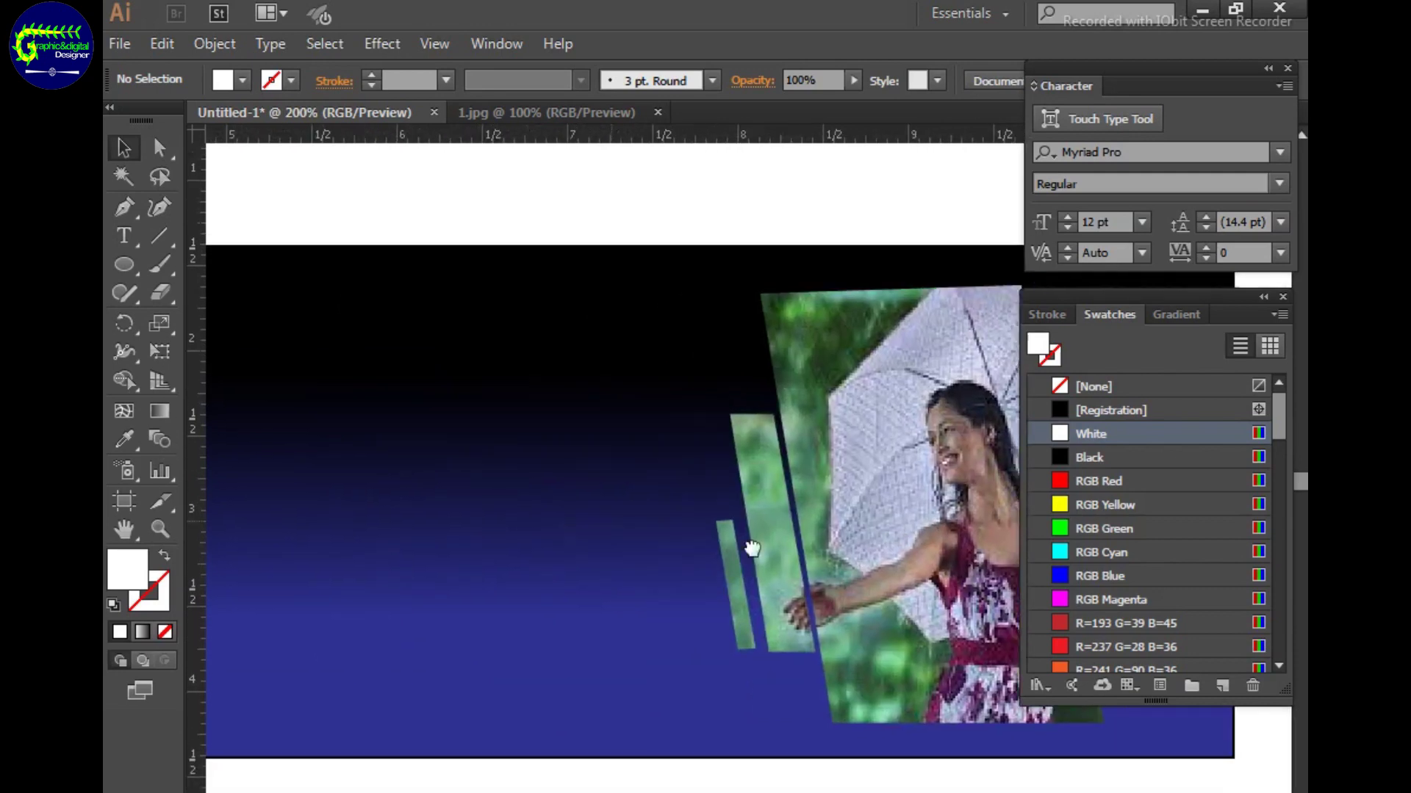
key(ctrl+plus)
key(ctrl+plus)
drag(791, 461, 767, 459)
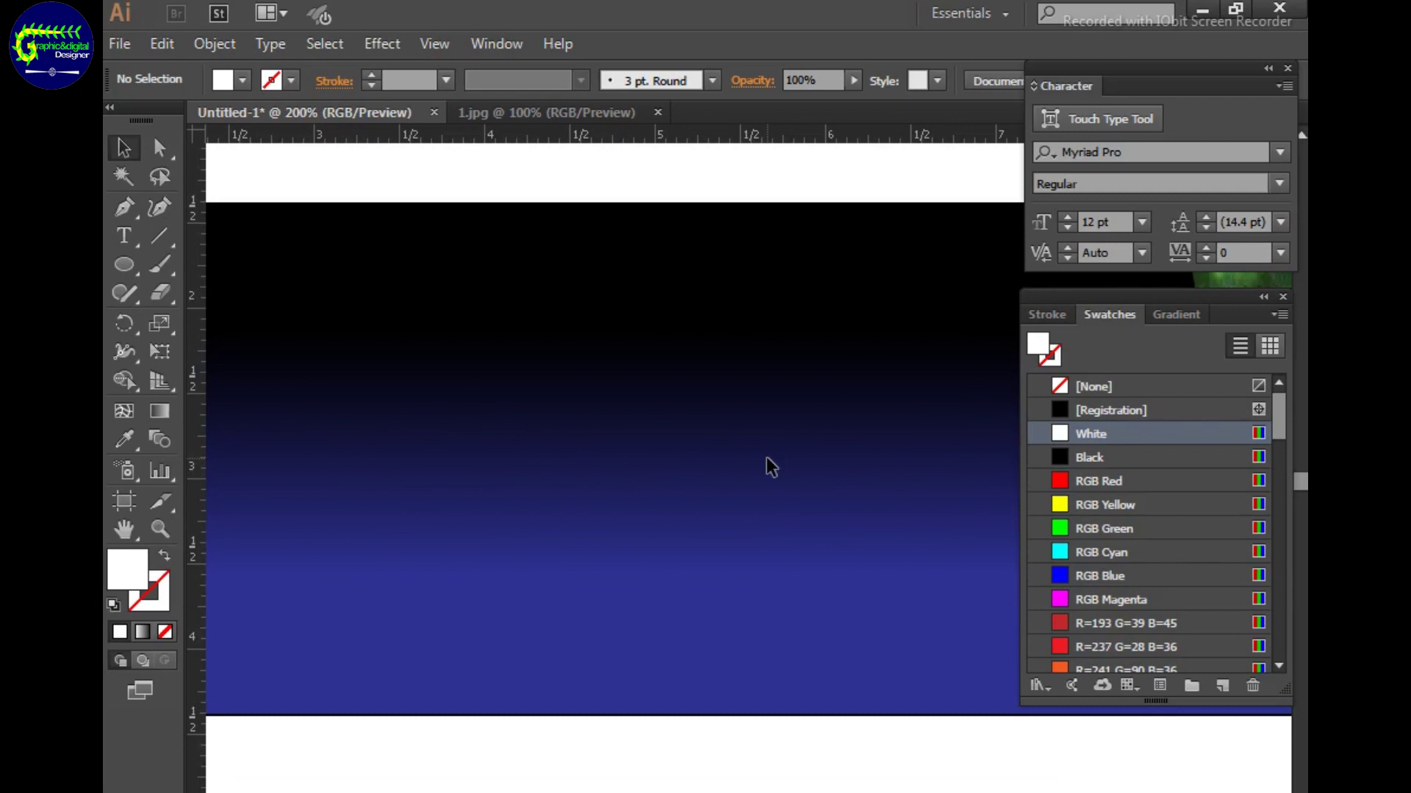
key(t)
click(363, 322)
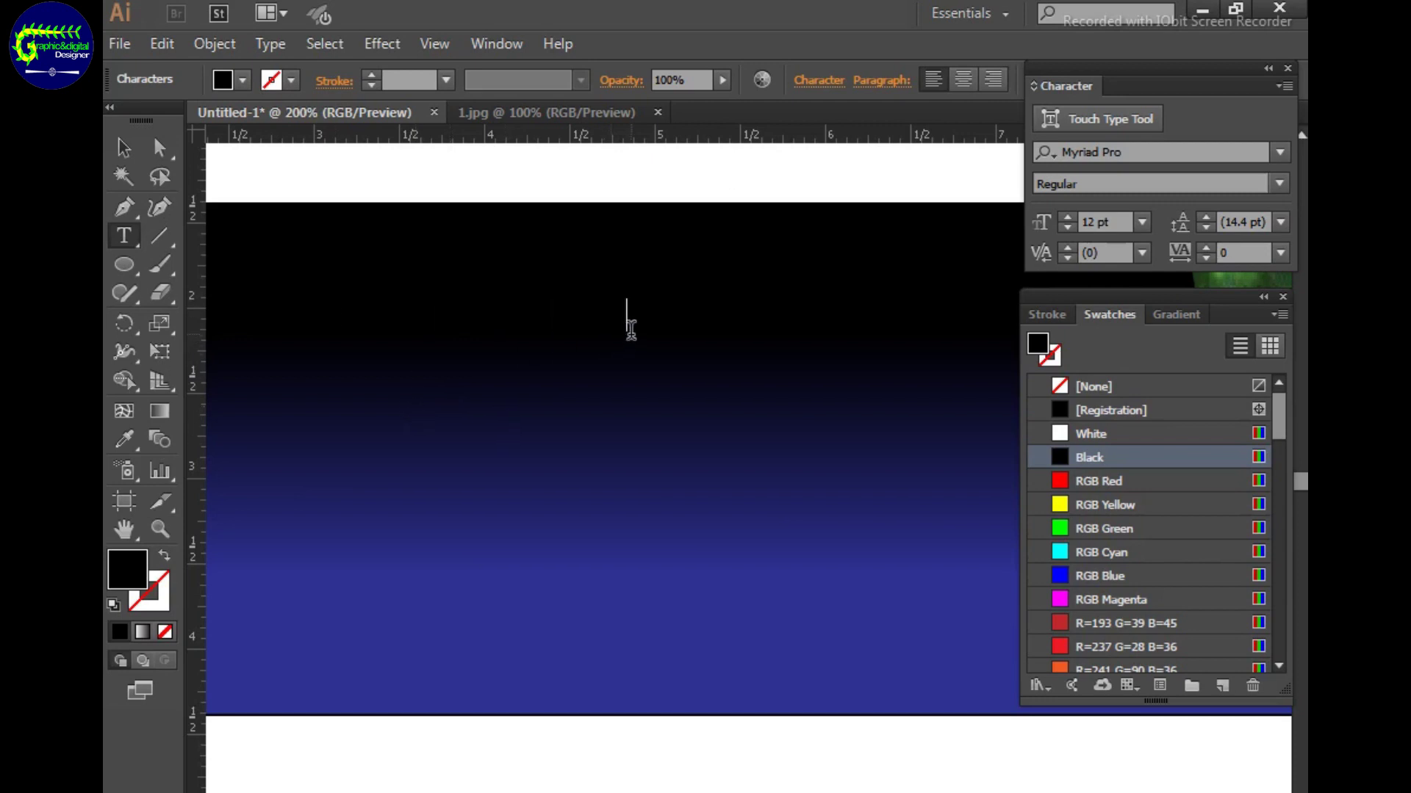
Make the typed headline 'Rainy Dress and fashin' white and enlarge it.
drag(629, 316, 304, 327)
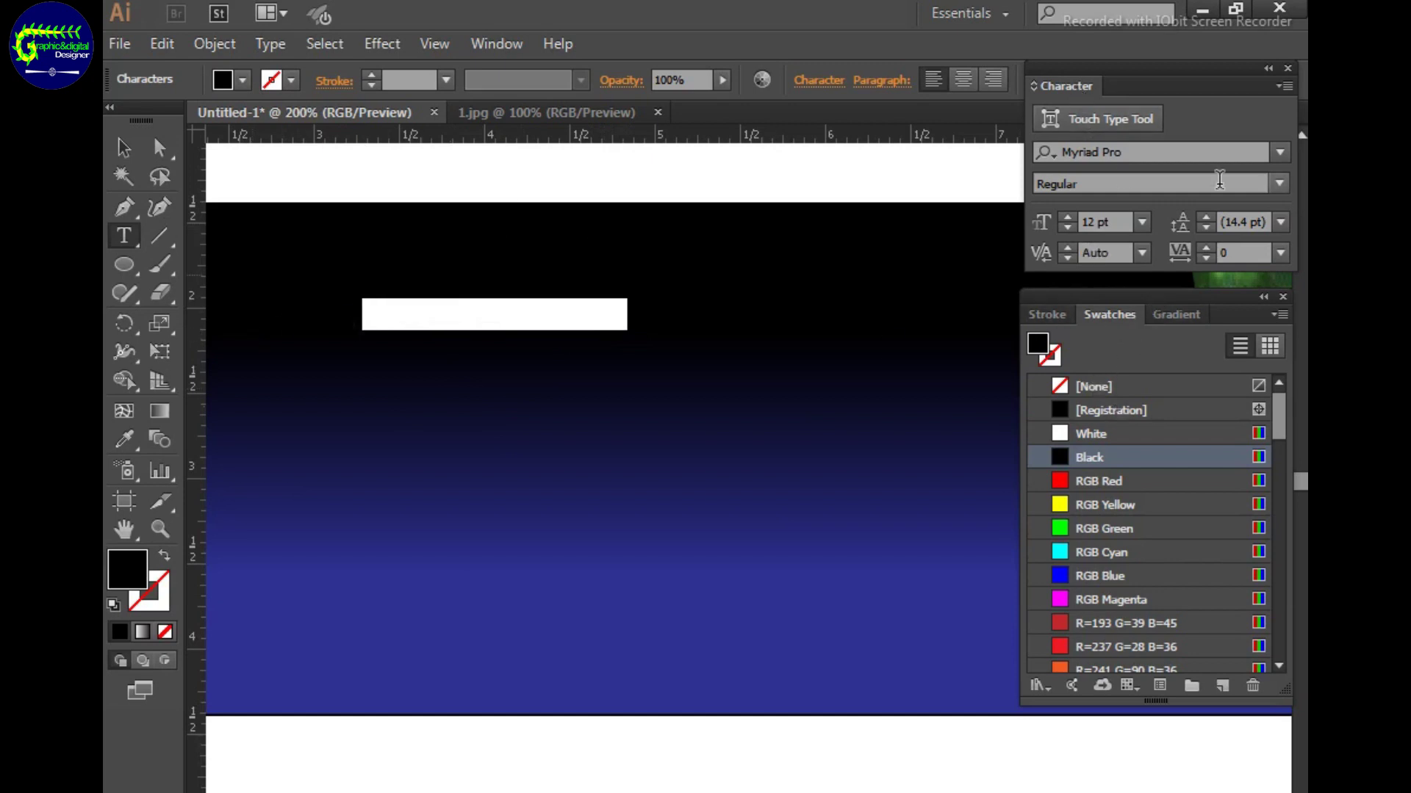
click(1100, 437)
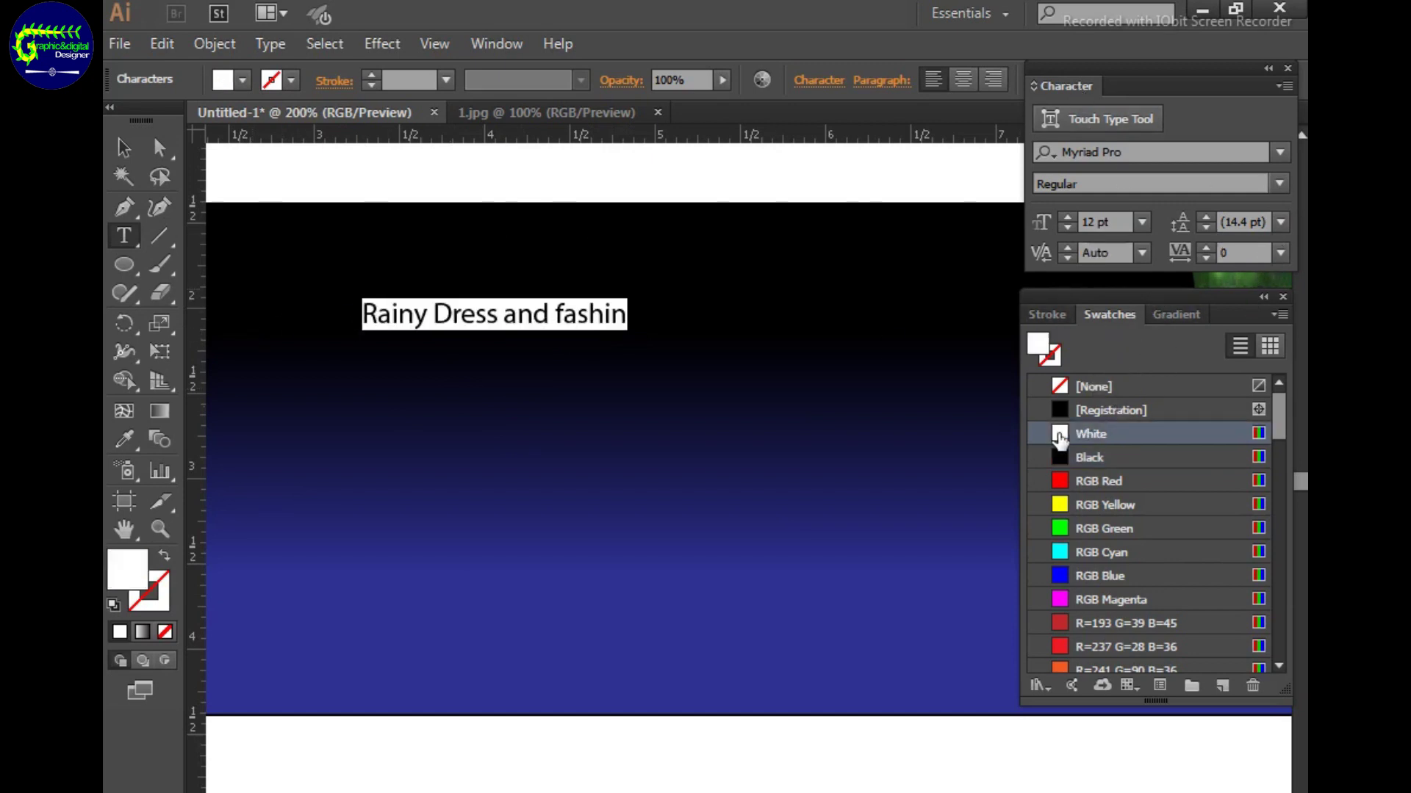
ctrl+click(641, 329)
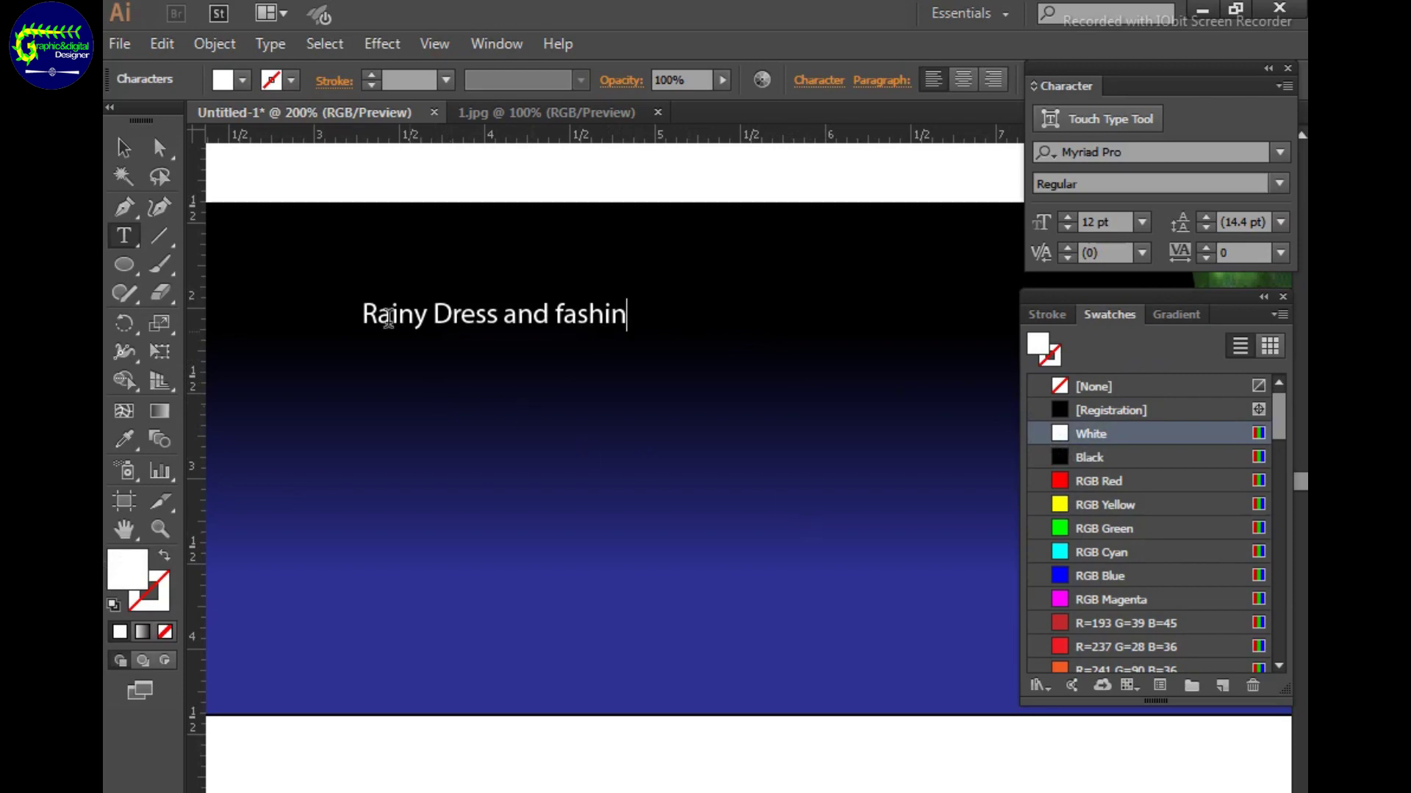
key(Escape)
drag(630, 332, 721, 386)
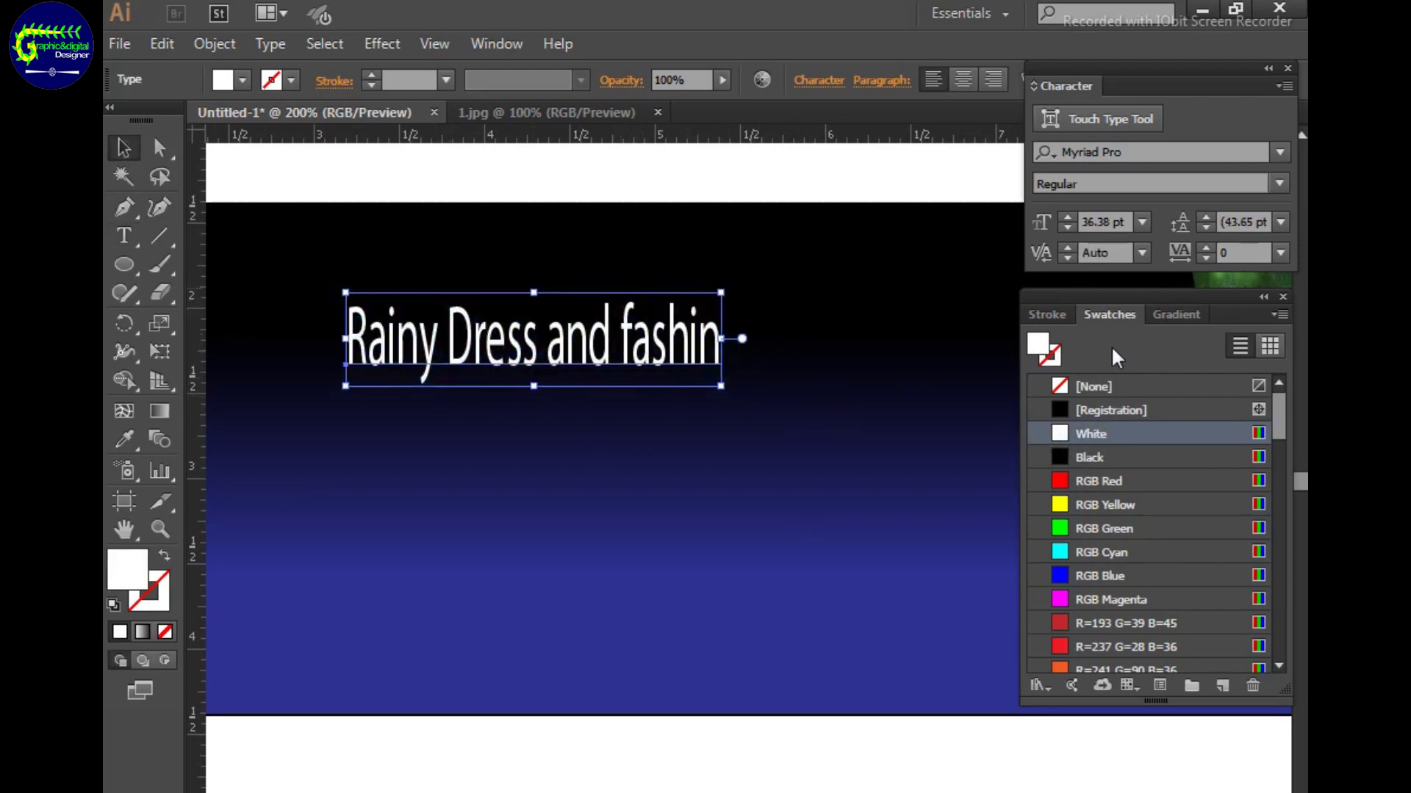
Scale the headline to about 87 pt and position it toward the left of the banner.
key(ctrl+minus)
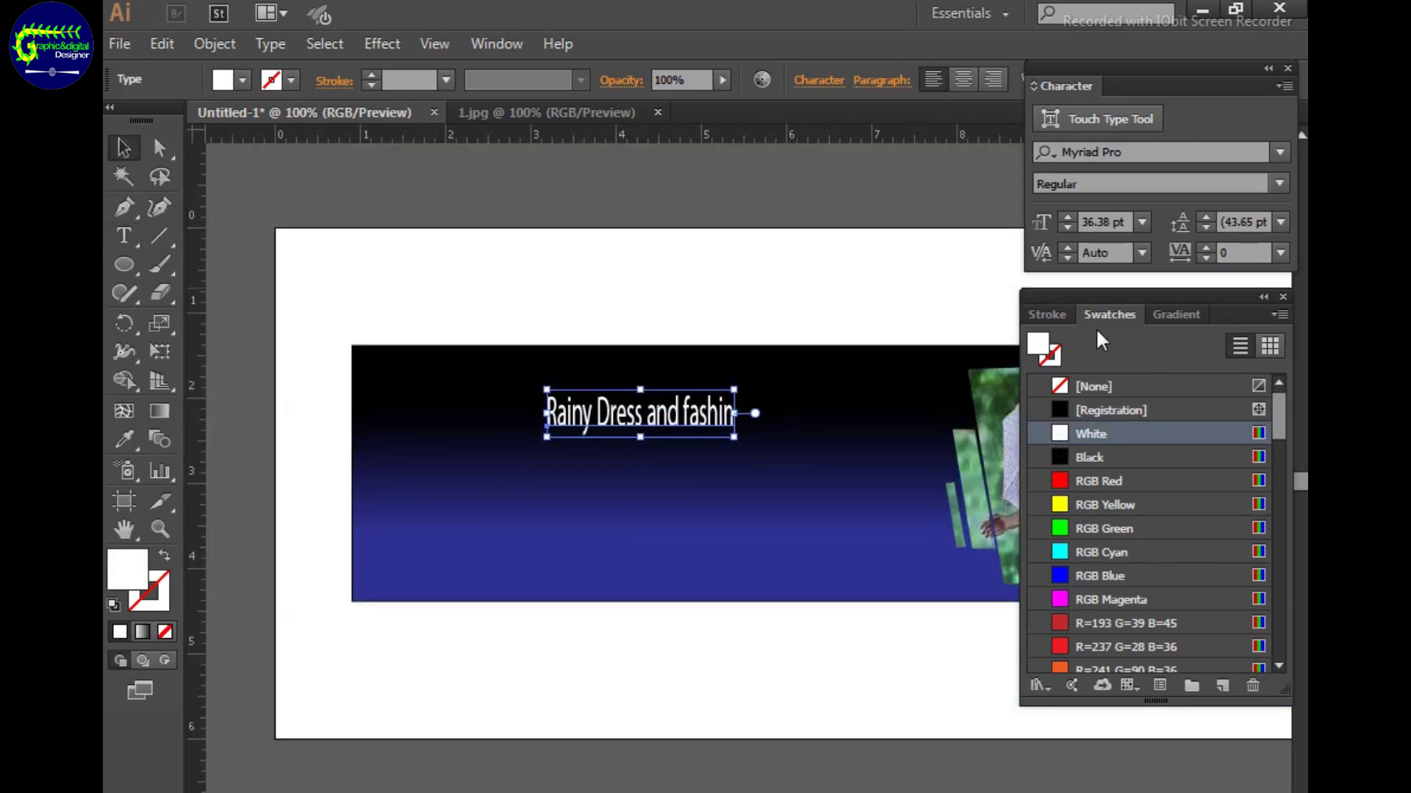
drag(831, 502, 693, 413)
drag(608, 337, 727, 404)
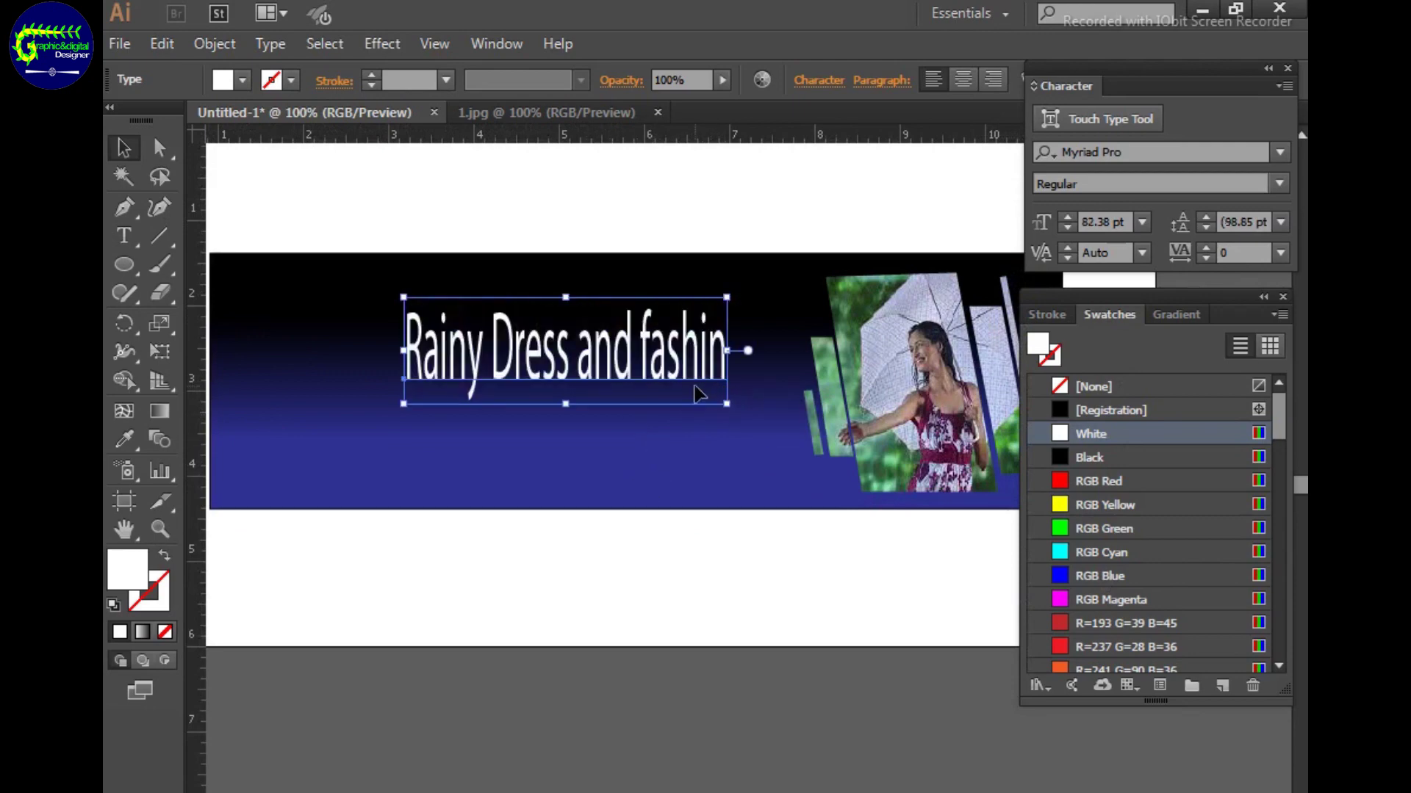
drag(645, 348, 573, 339)
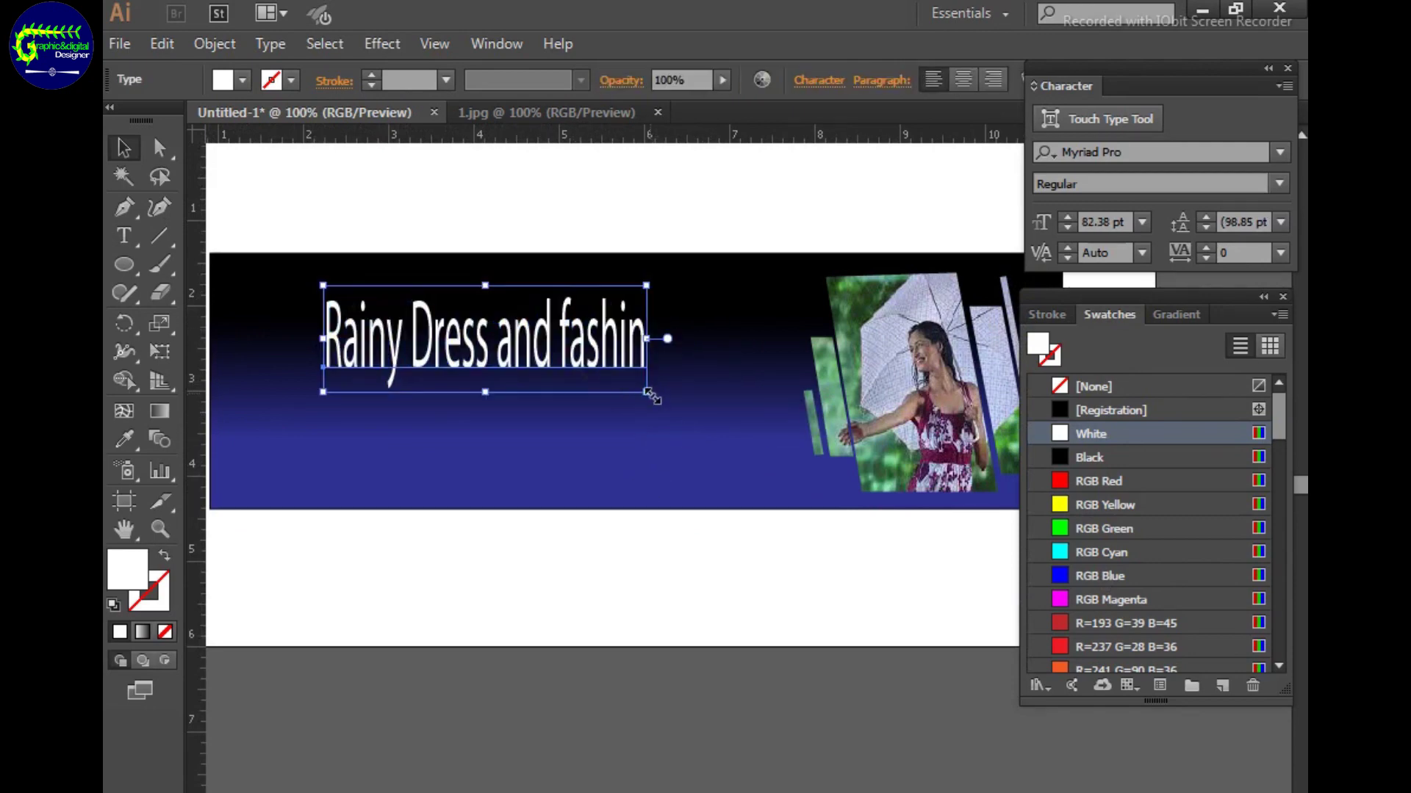
drag(653, 397, 729, 385)
drag(566, 295, 535, 302)
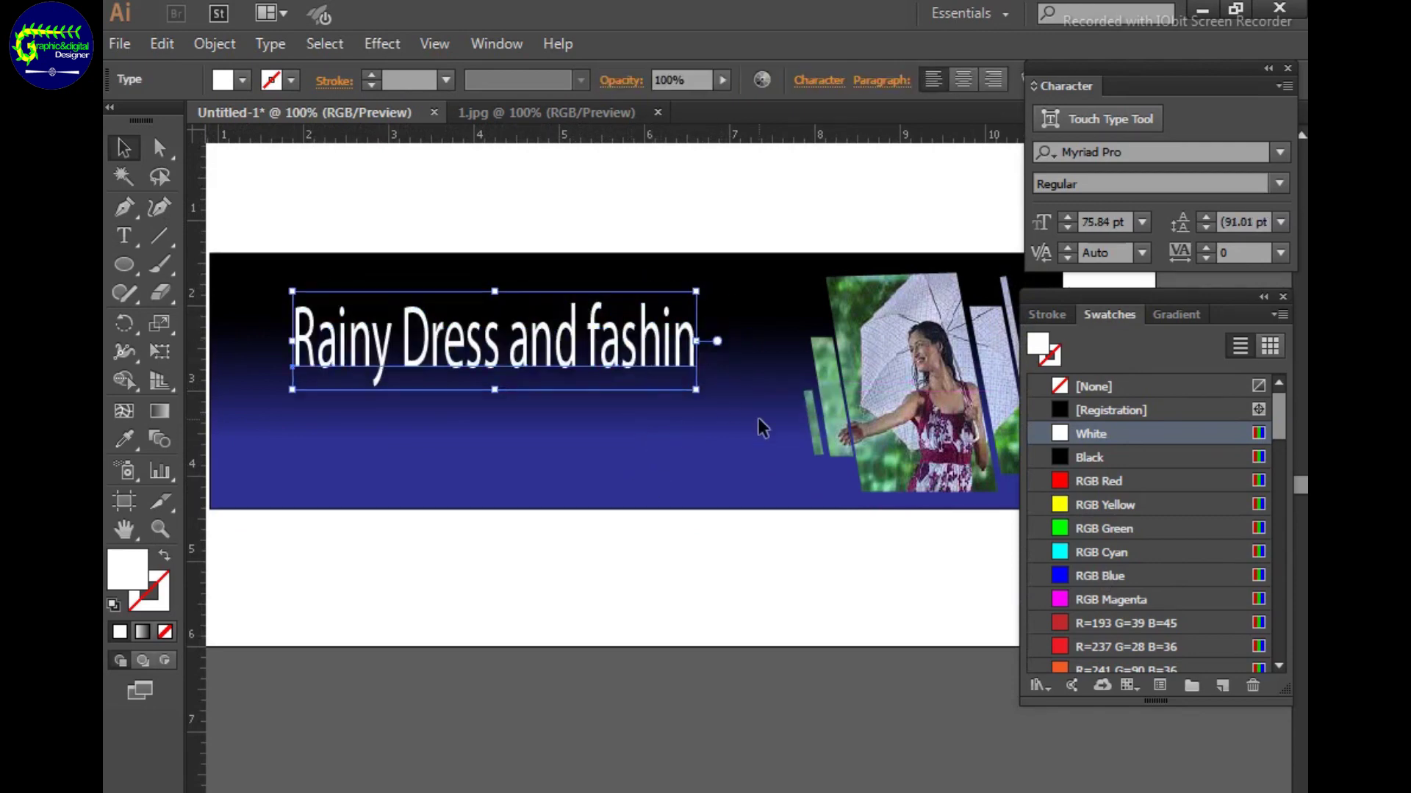
drag(708, 394, 733, 404)
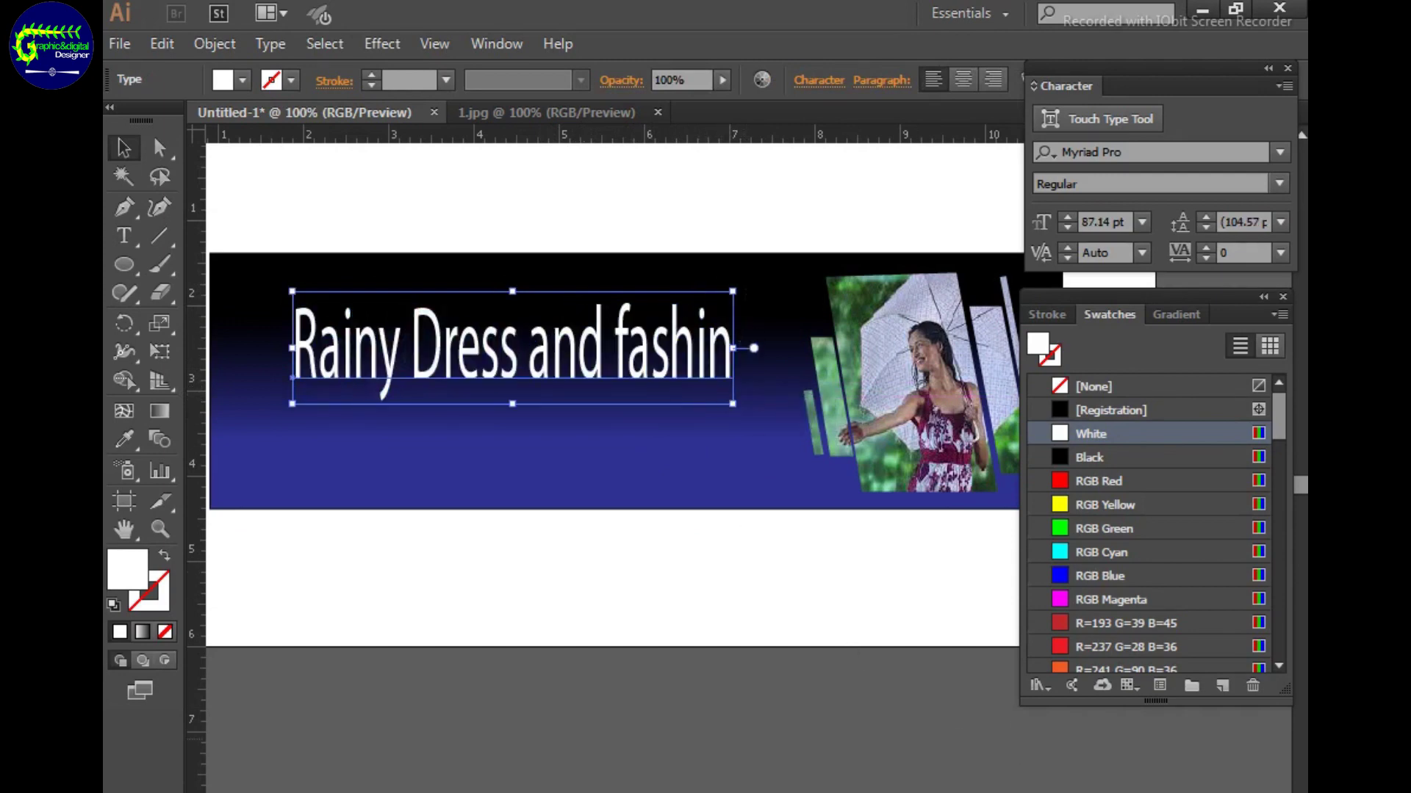
click(1278, 150)
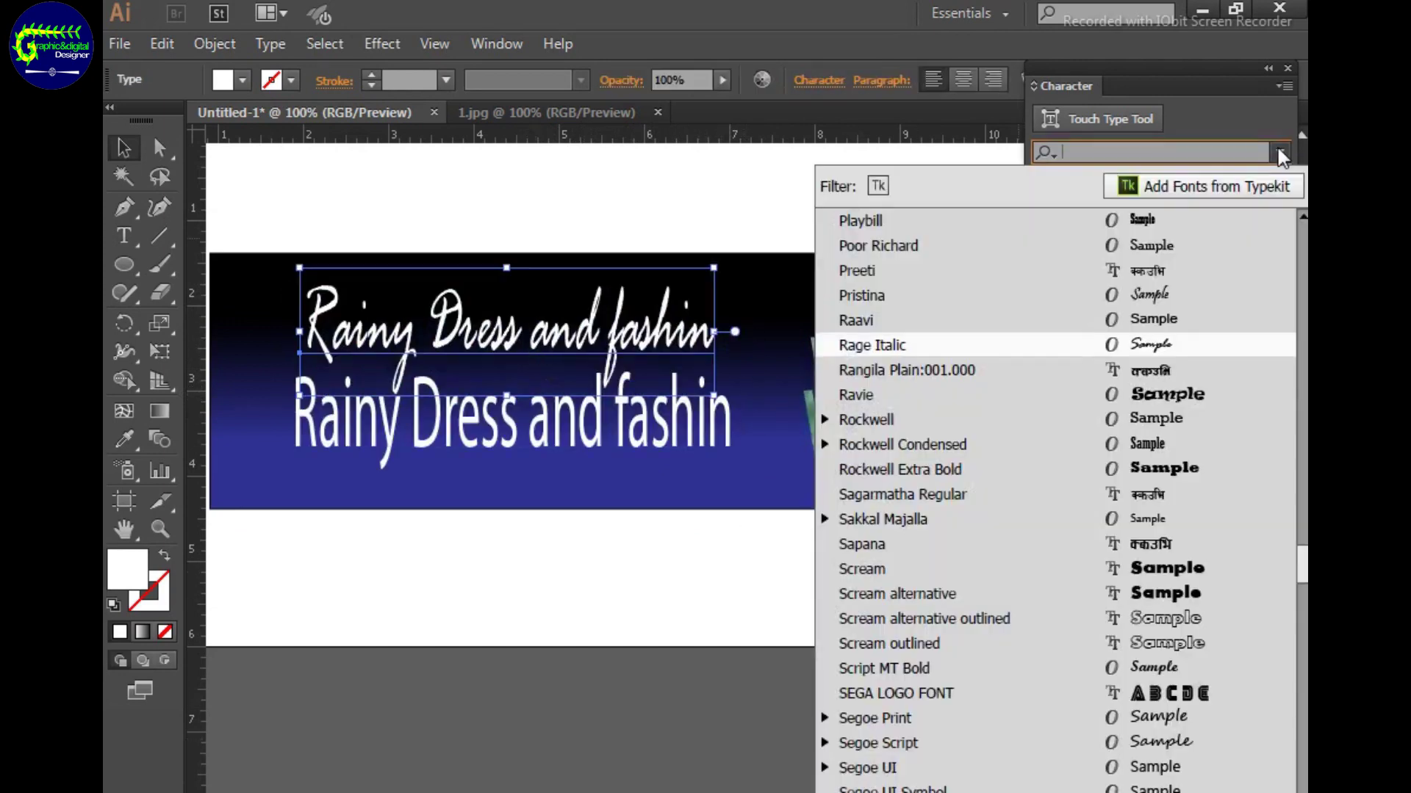
Set the upper headline copy in Rage Italic script and widen it slightly.
click(1192, 292)
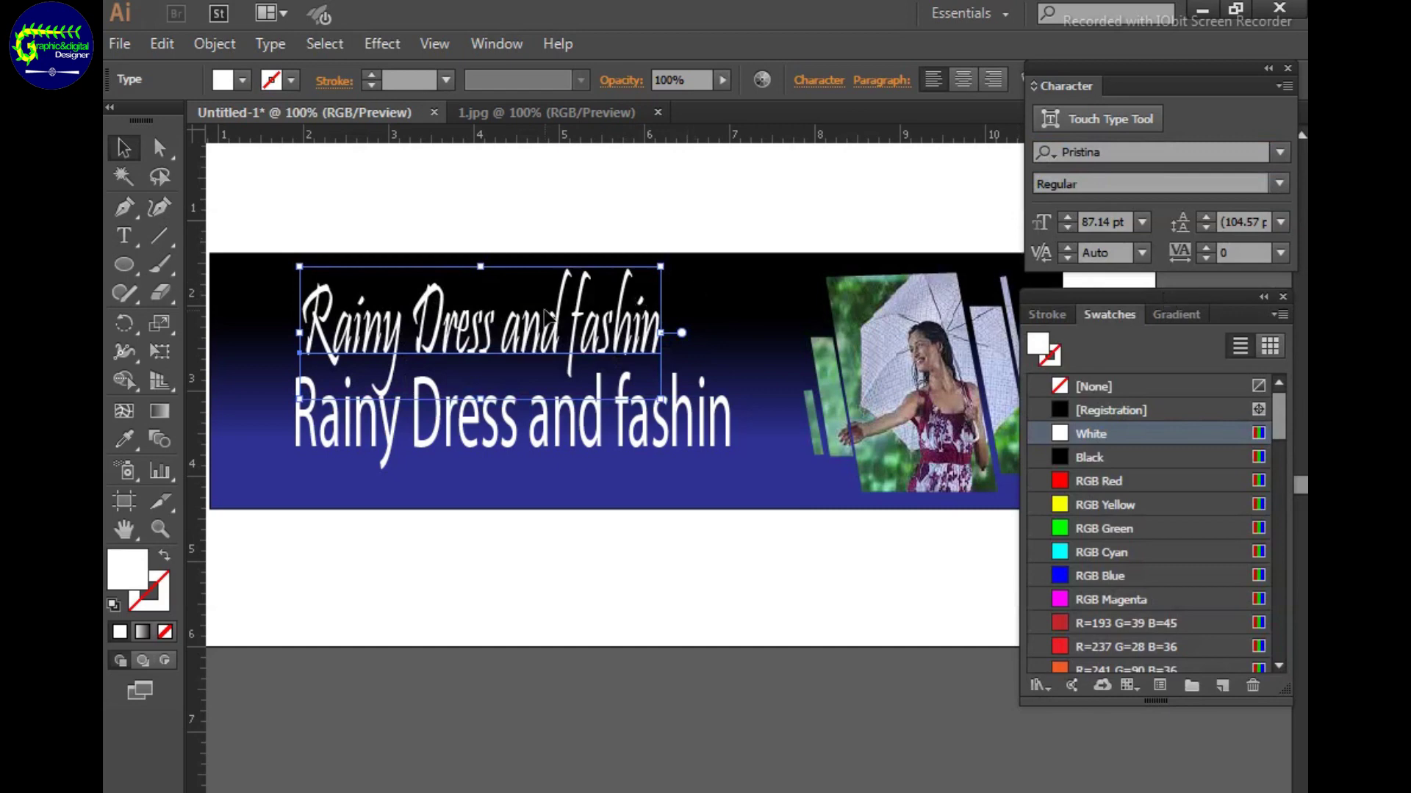
click(1280, 152)
click(1152, 342)
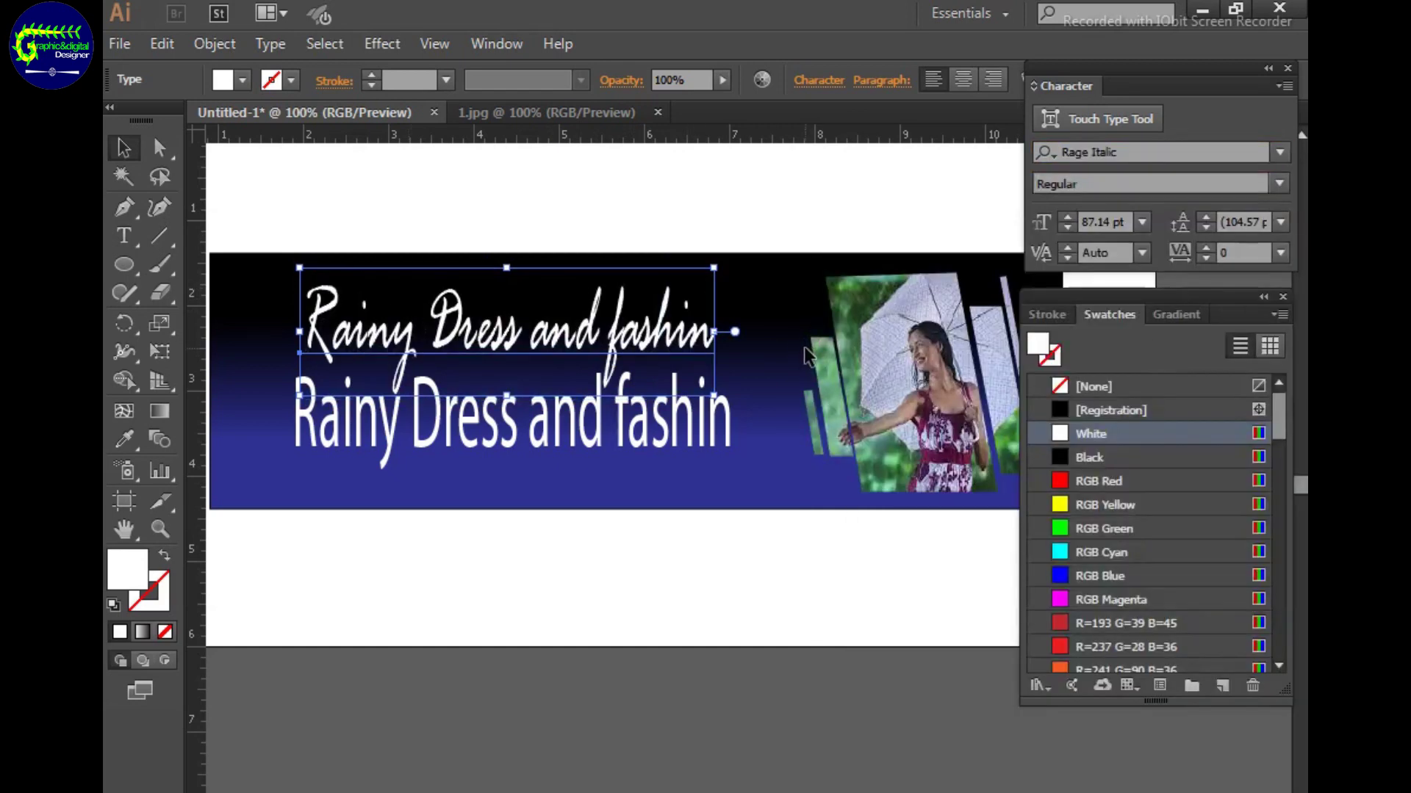
drag(722, 332, 734, 334)
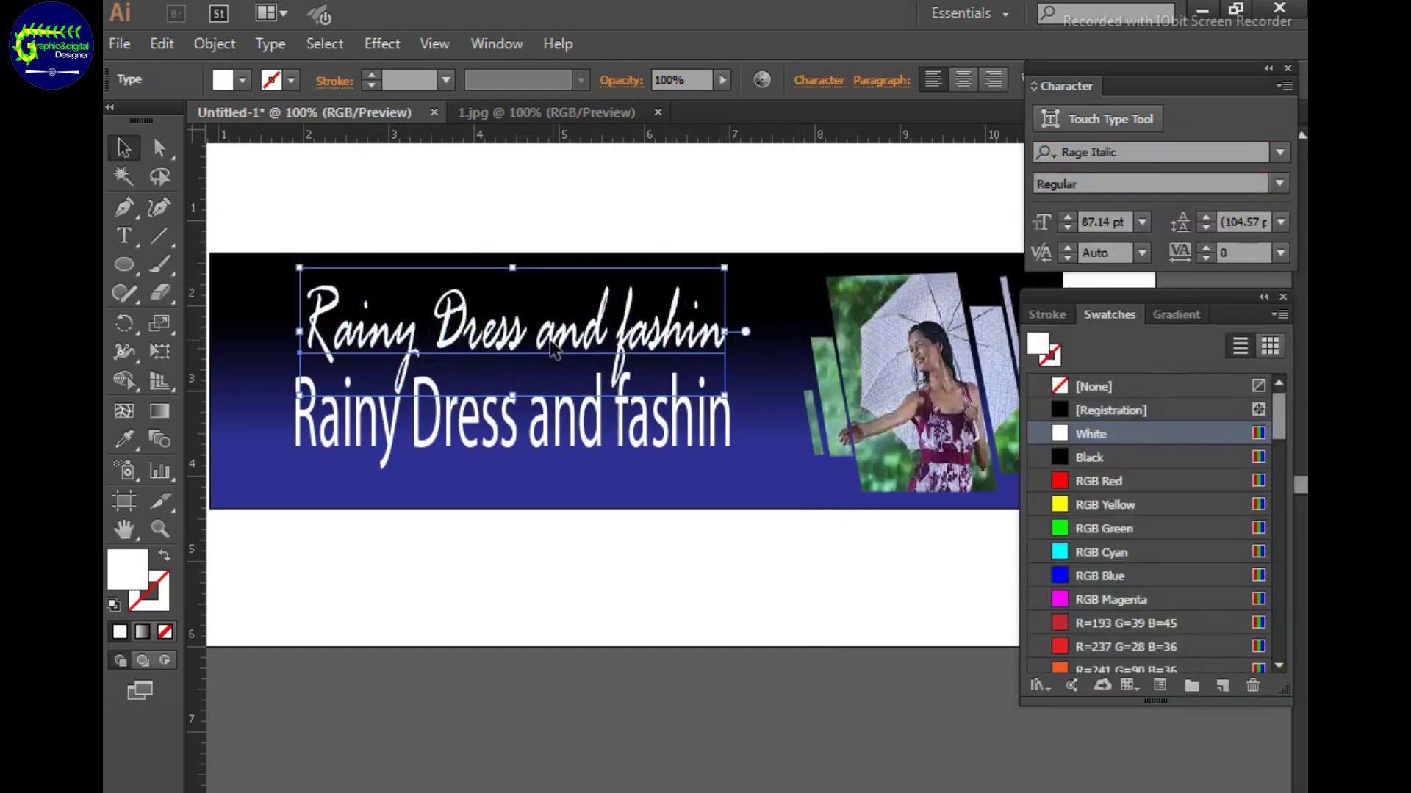
Set the lower headline in the Mobile Infantry font.
click(527, 431)
click(1280, 152)
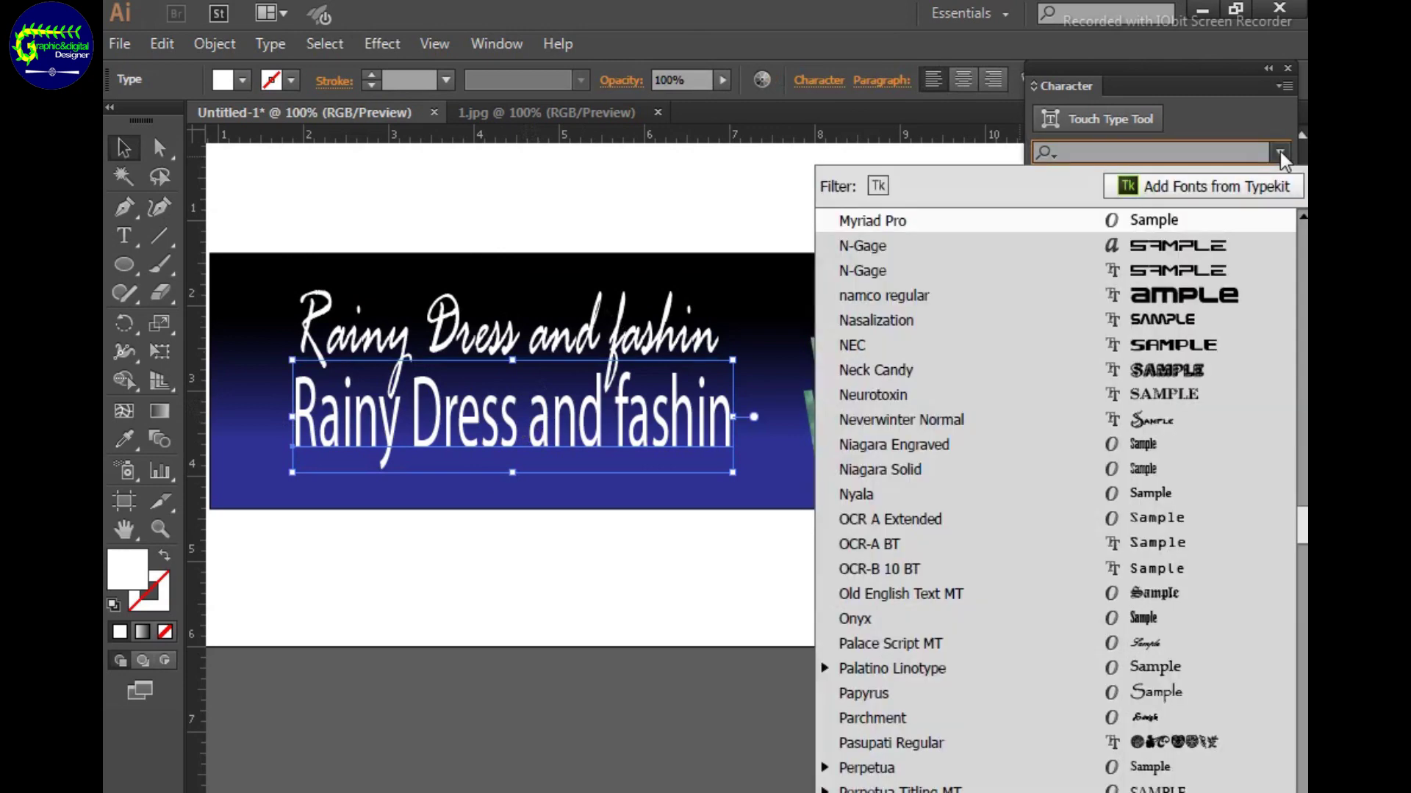
scroll(1154, 481, up, 5)
scroll(1161, 470, up, 1)
click(1146, 664)
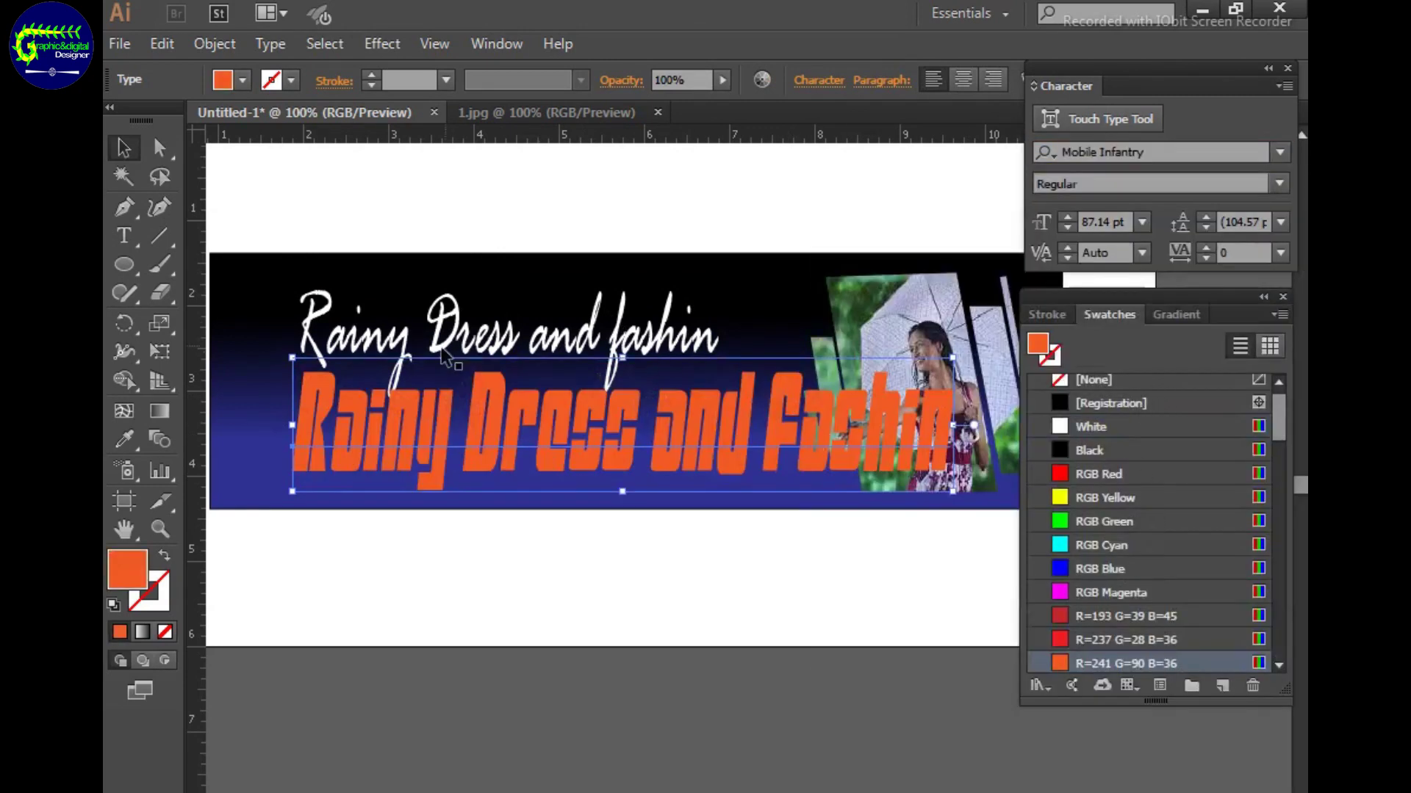
Select the words 'Dress and Fashin' in the lower title for replacement.
click(124, 236)
click(952, 425)
drag(952, 424, 294, 434)
click(463, 433)
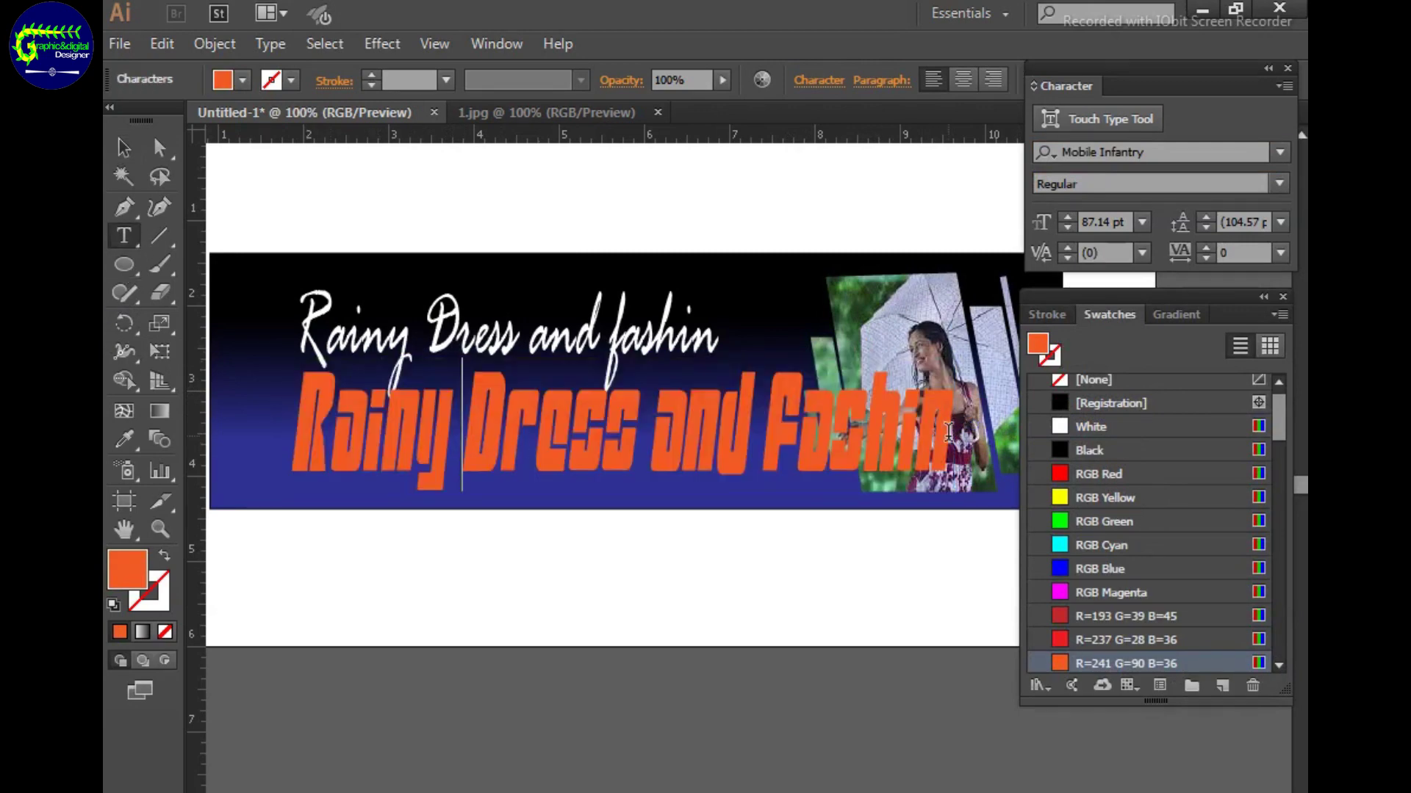
drag(952, 426, 481, 436)
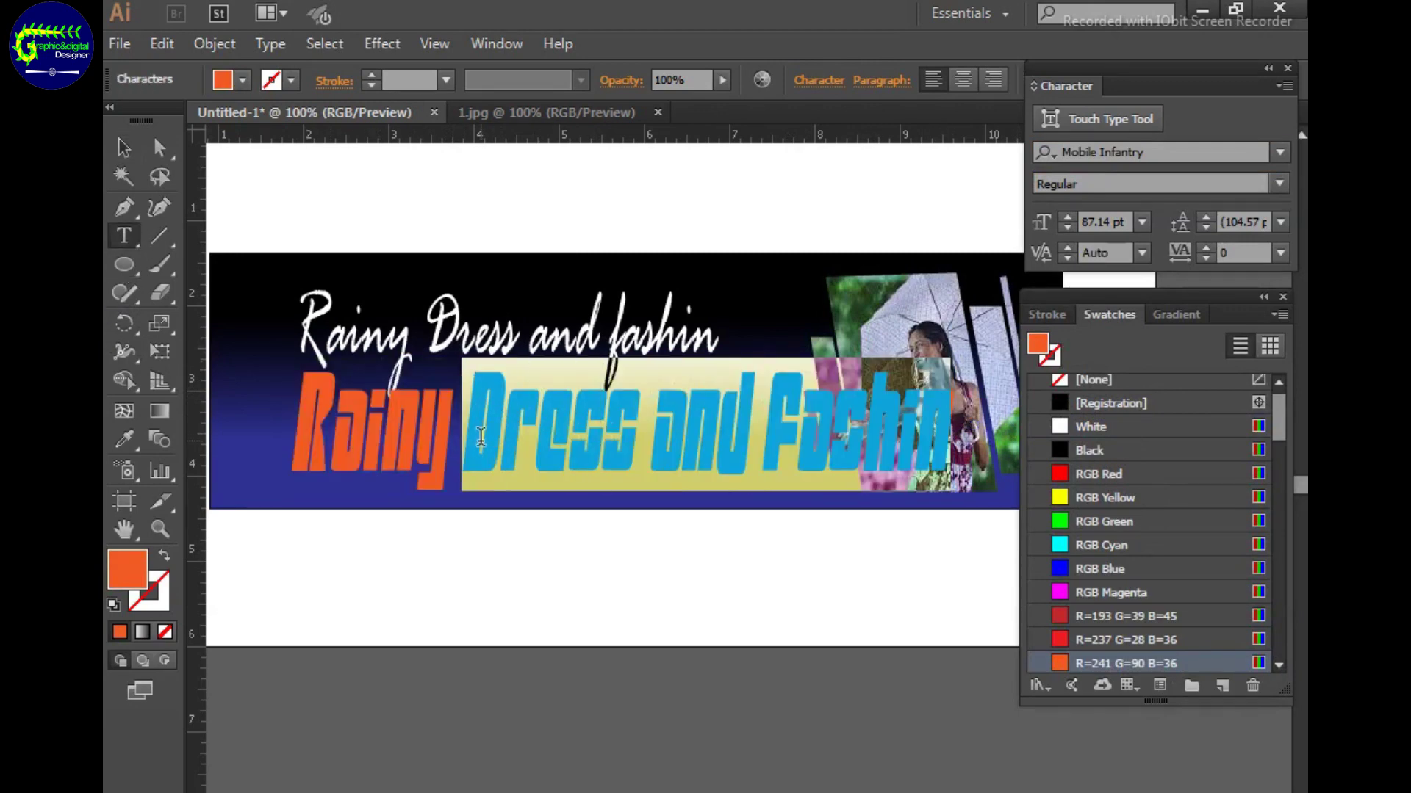
Replace the selected words with 'sale', nudge 'Rainy sale' right, and set it in Mangal.
text(sale)
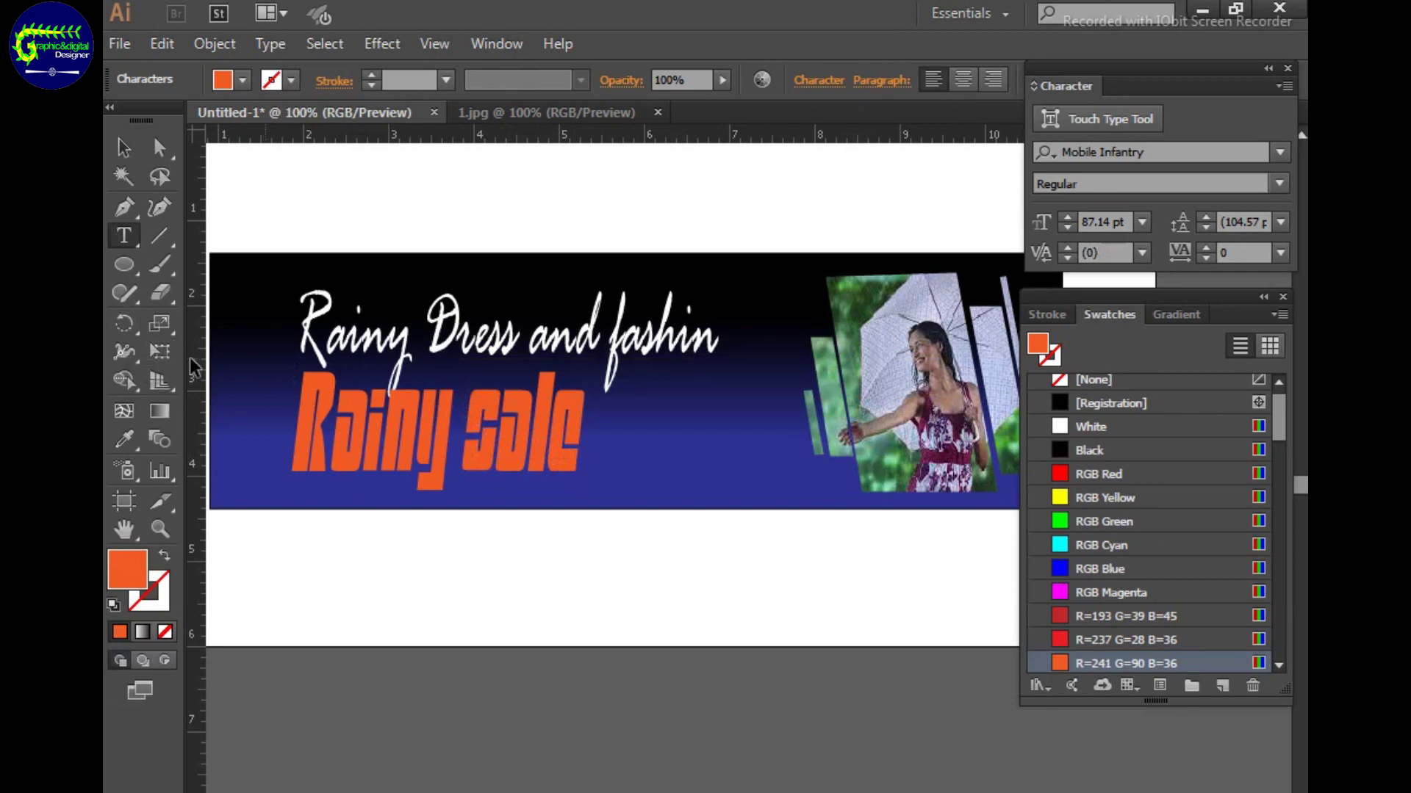
click(123, 147)
drag(496, 428, 540, 428)
click(1279, 153)
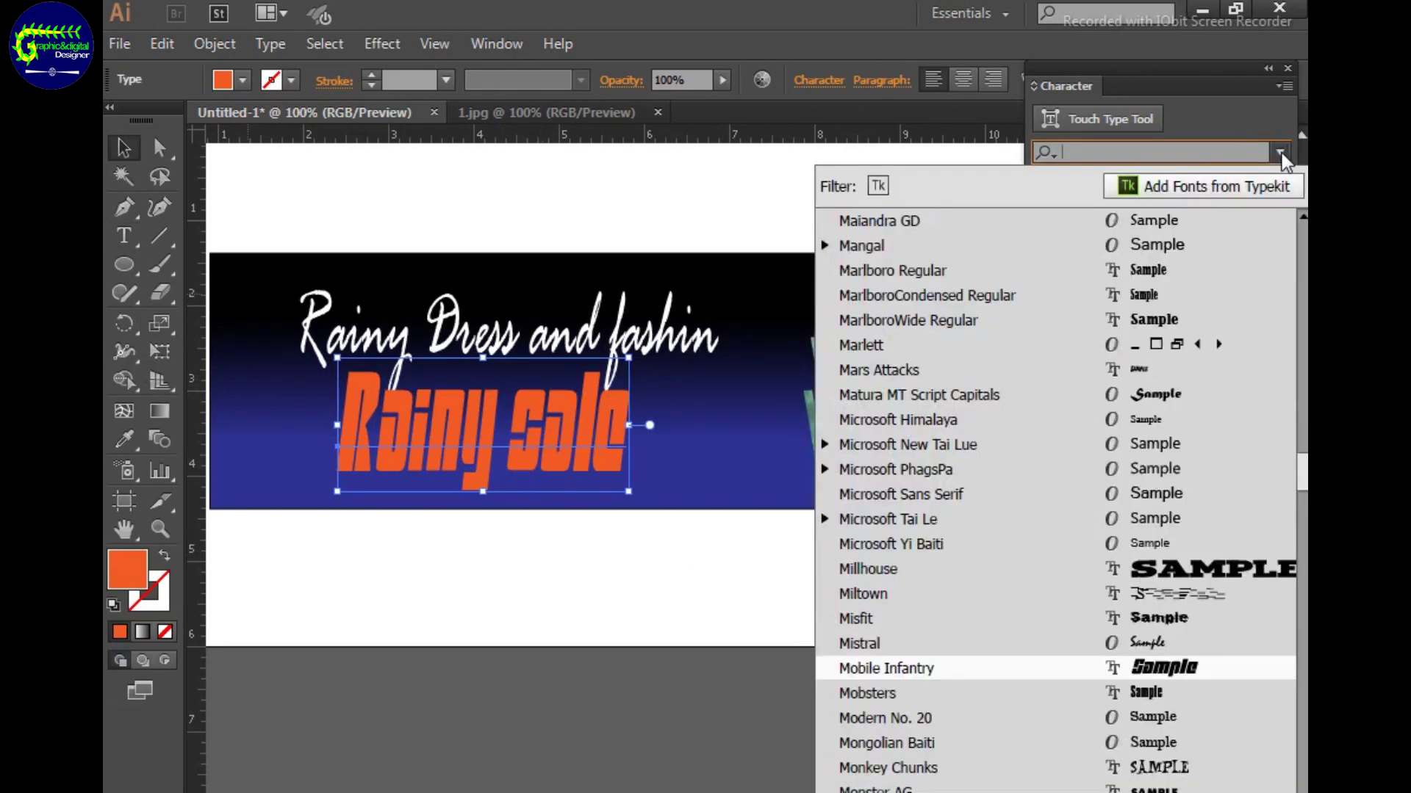
click(1140, 317)
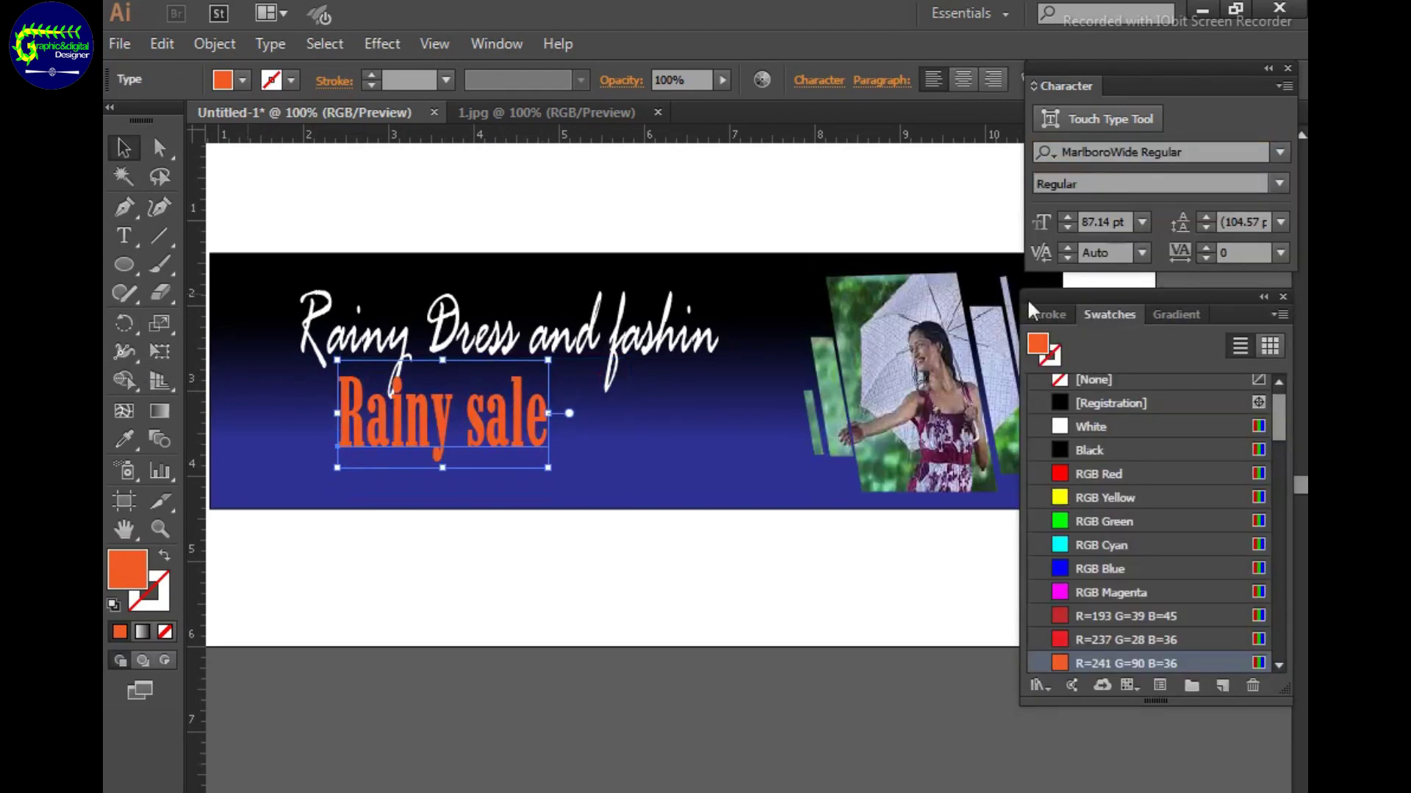
click(1279, 152)
click(1187, 243)
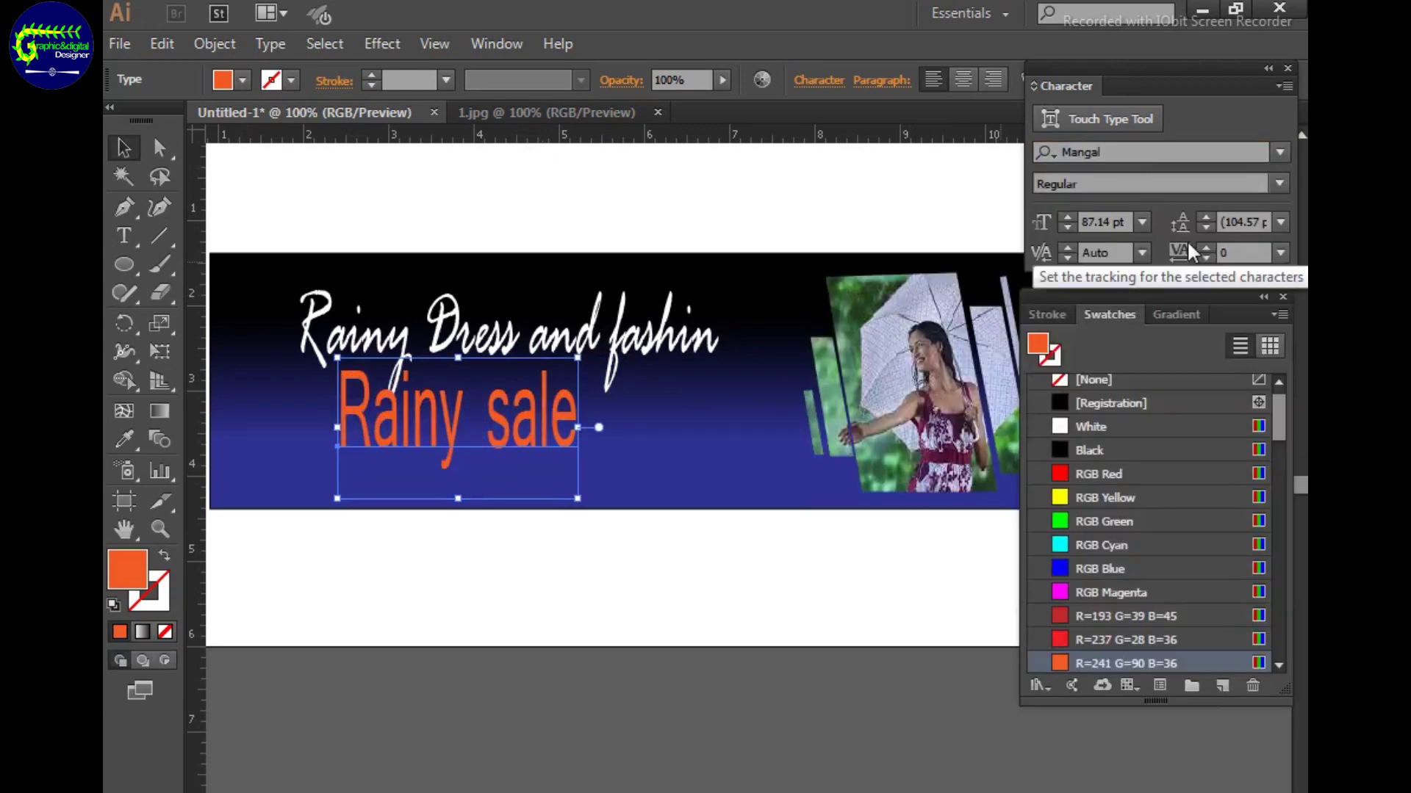
Give 'Rainy sale' a lighter orange fill through the Color Picker.
double_click(1038, 343)
click(614, 595)
drag(708, 768, 709, 787)
click(656, 522)
click(928, 516)
double_click(1038, 343)
key(Return)
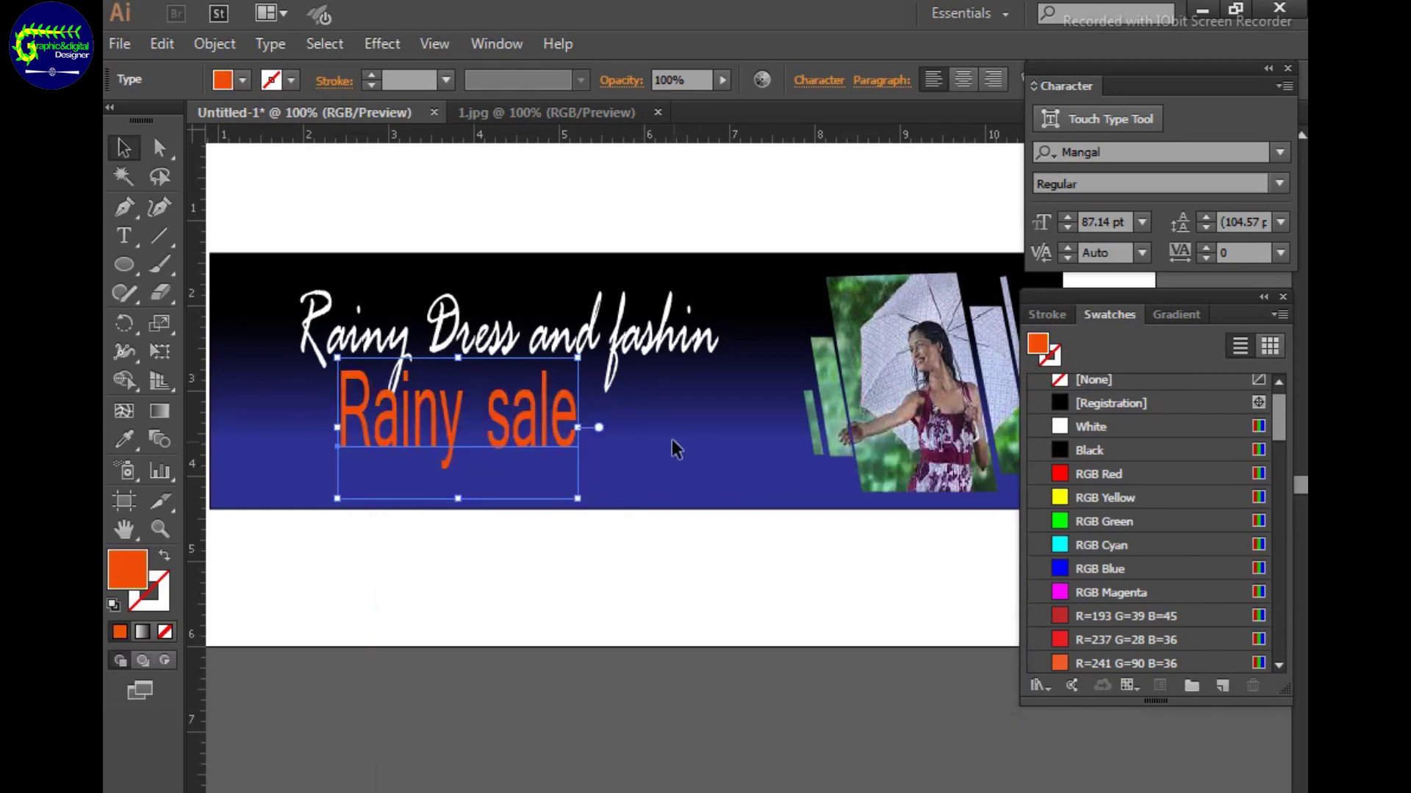
double_click(1039, 343)
drag(704, 779, 706, 786)
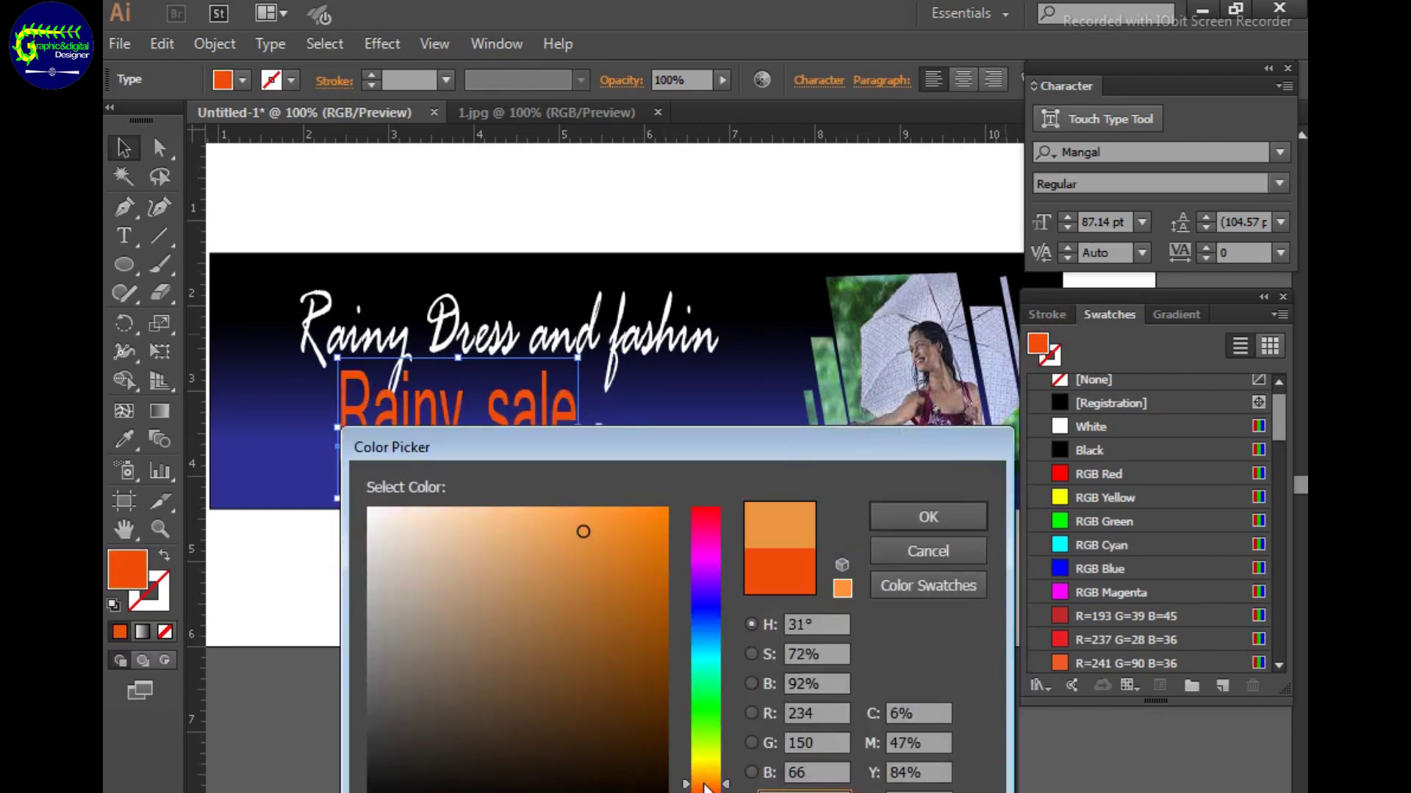
click(928, 517)
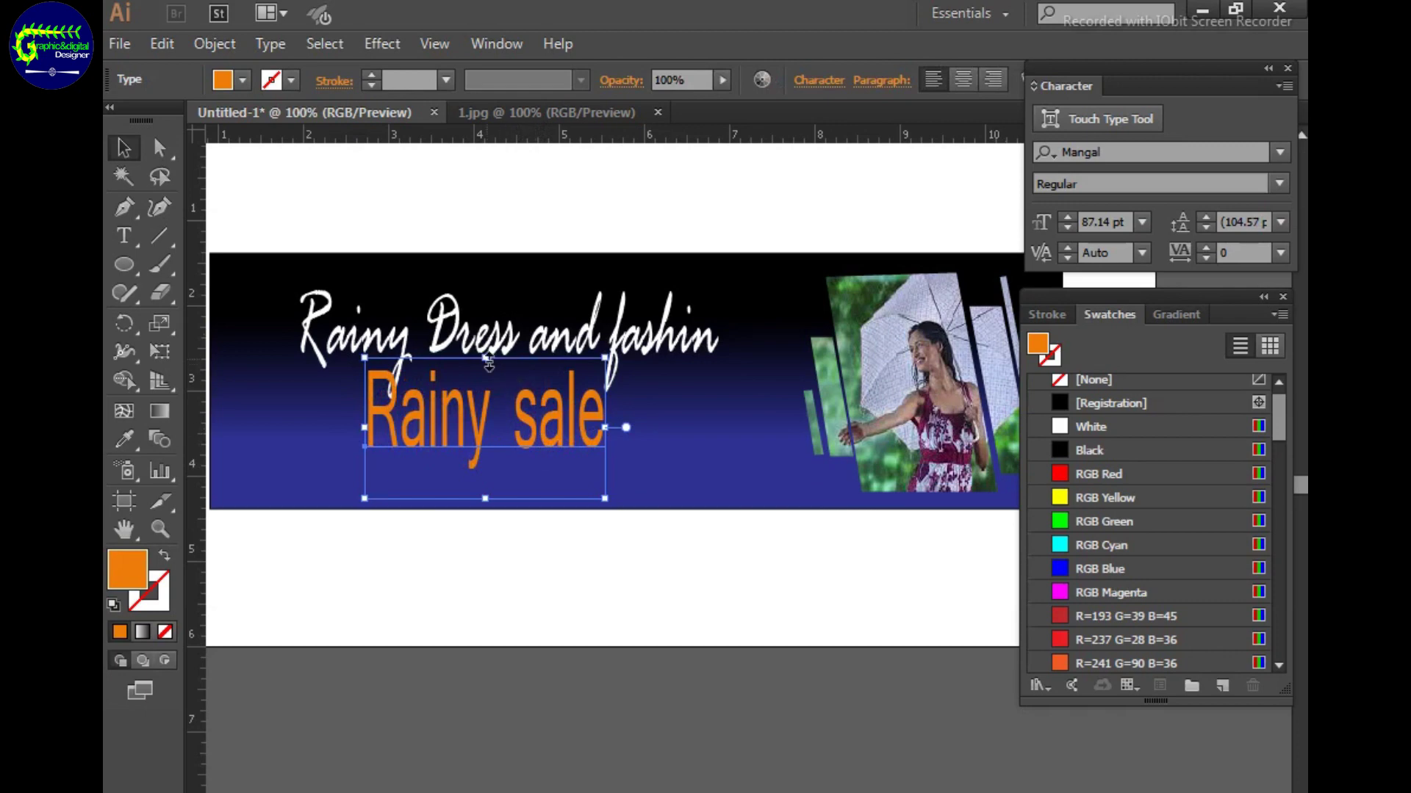
Shrink 'Rainy sale' and refine its fill to a brighter orange.
drag(488, 365, 497, 375)
double_click(1038, 343)
mouse_move(705, 779)
mouse_down()
mouse_move(706, 764)
mouse_move(705, 786)
mouse_up()
click(906, 518)
double_click(1038, 343)
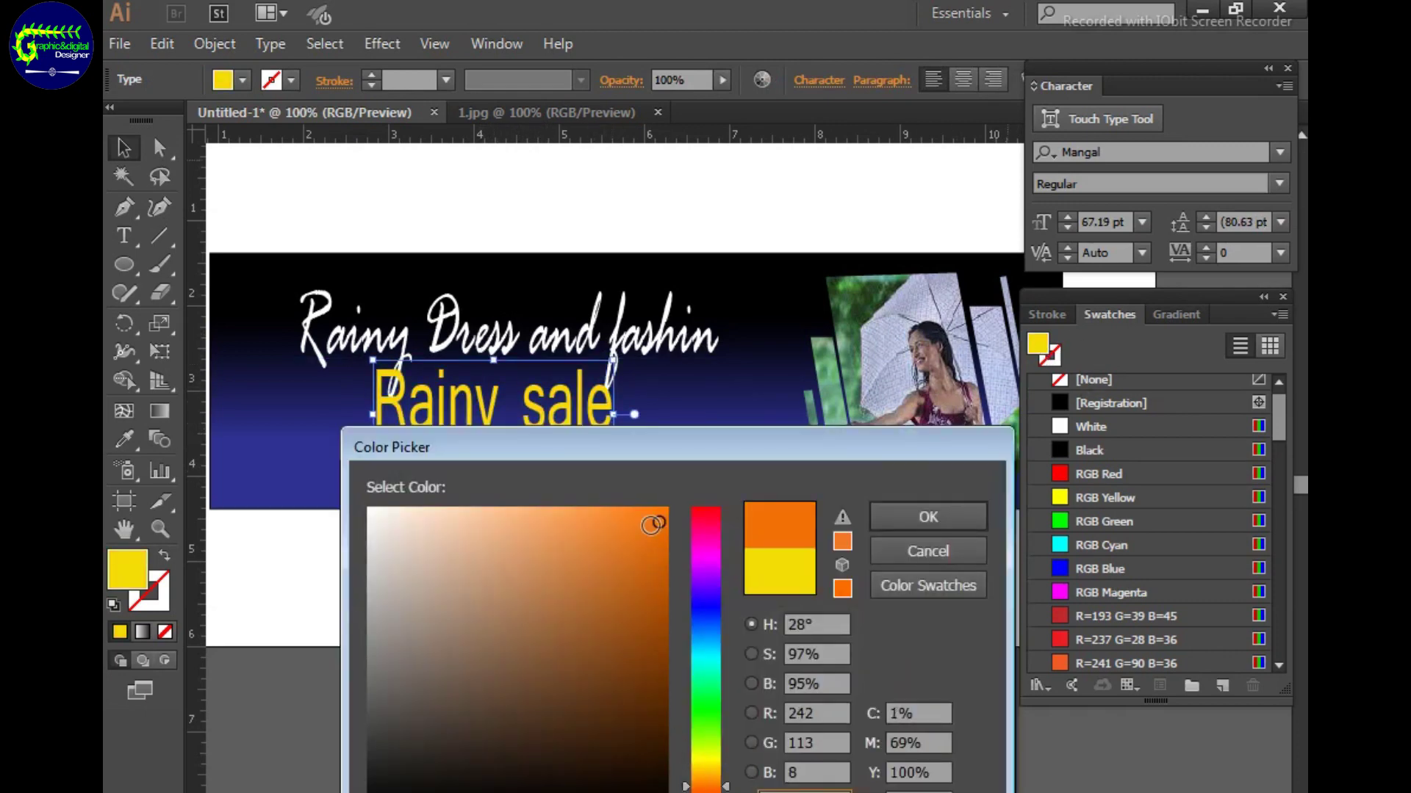
click(928, 517)
click(669, 415)
click(547, 423)
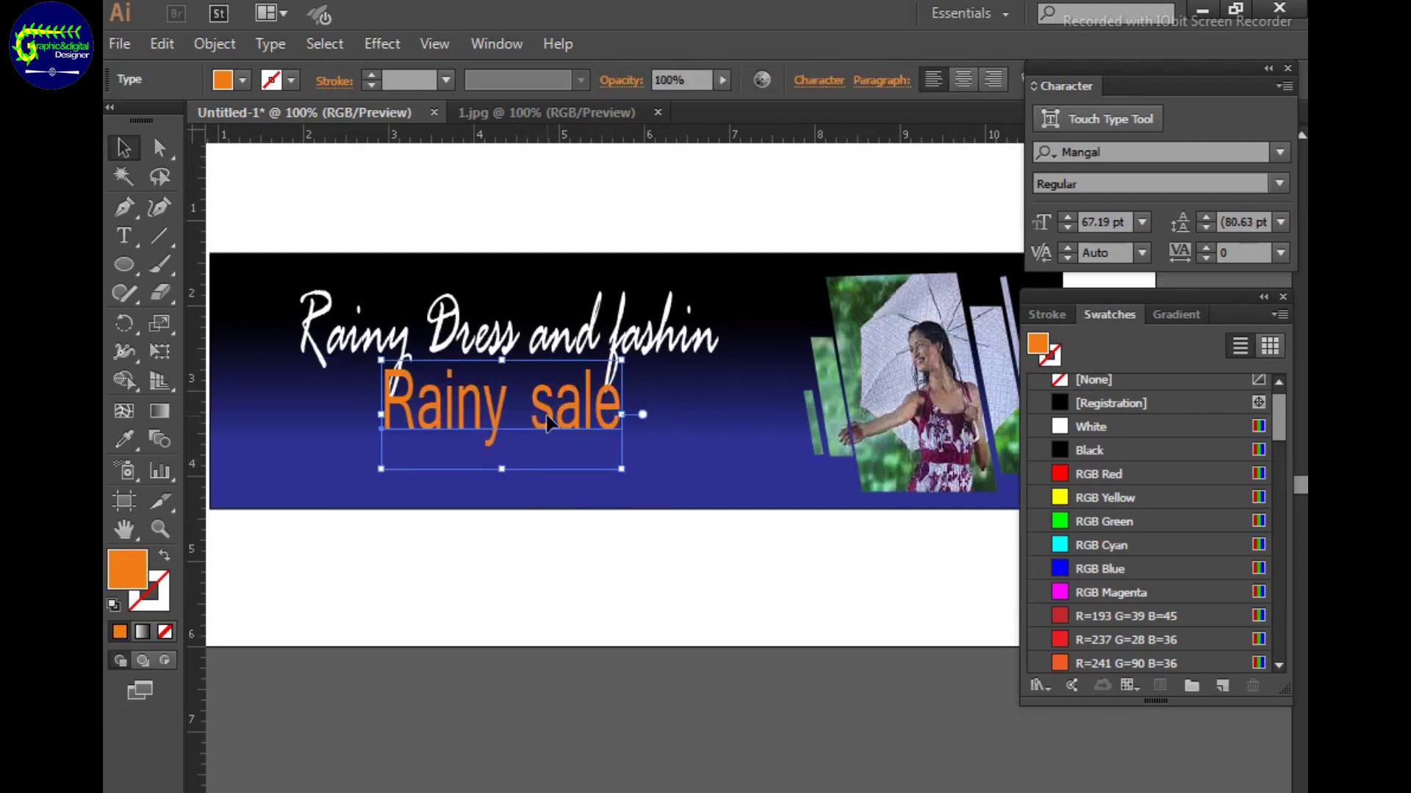
Retype the sale line in capitals as 'RAINY SALE'.
click(124, 236)
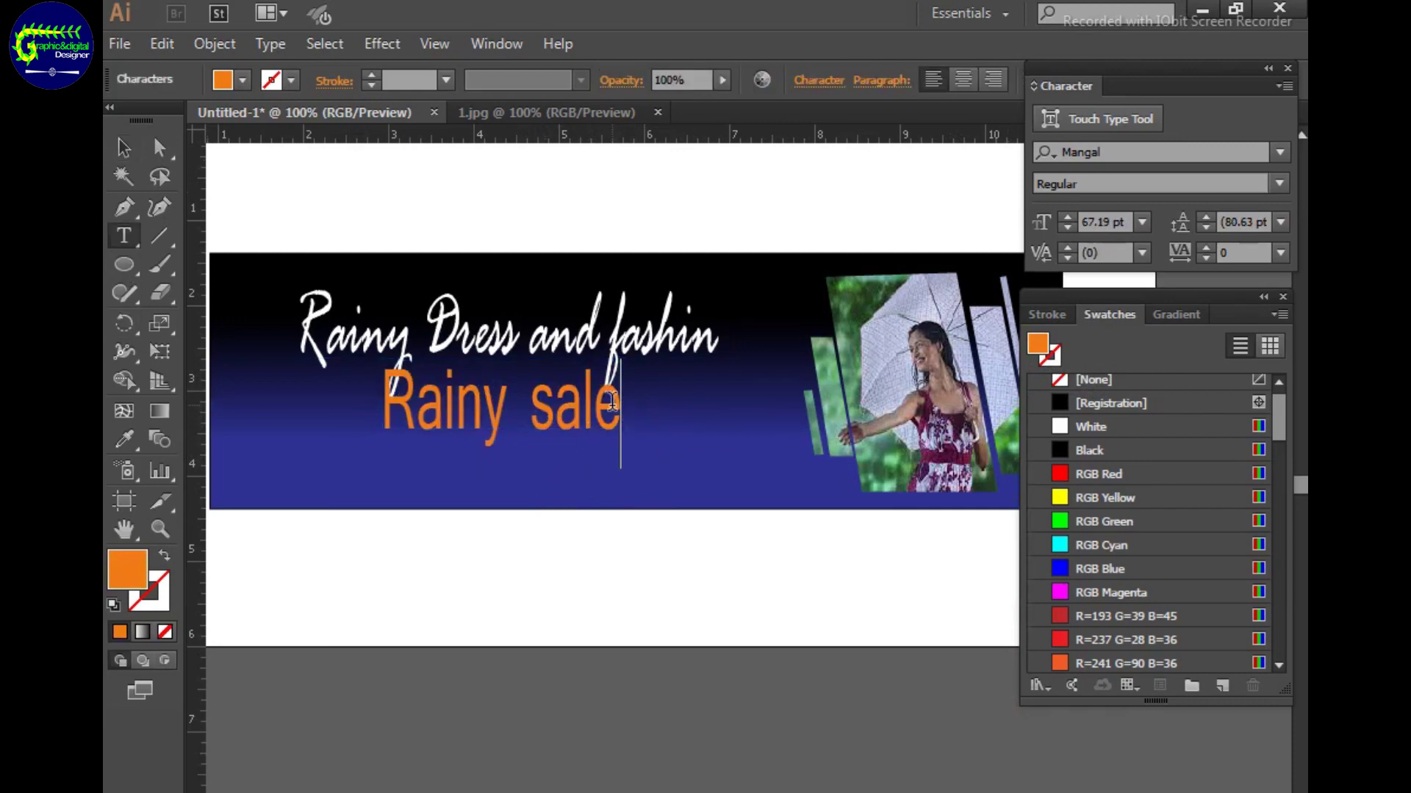
drag(623, 419, 365, 409)
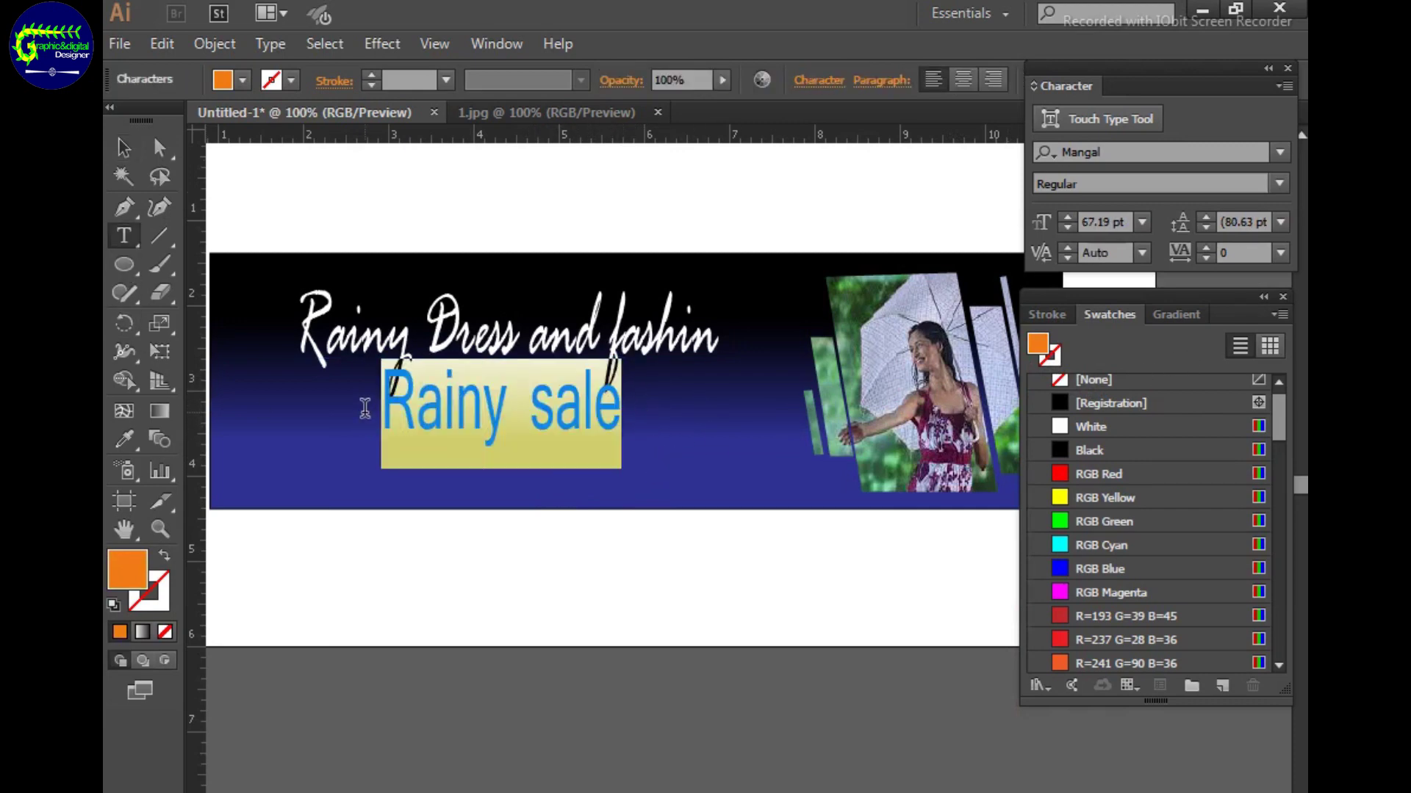
text(RAINY)
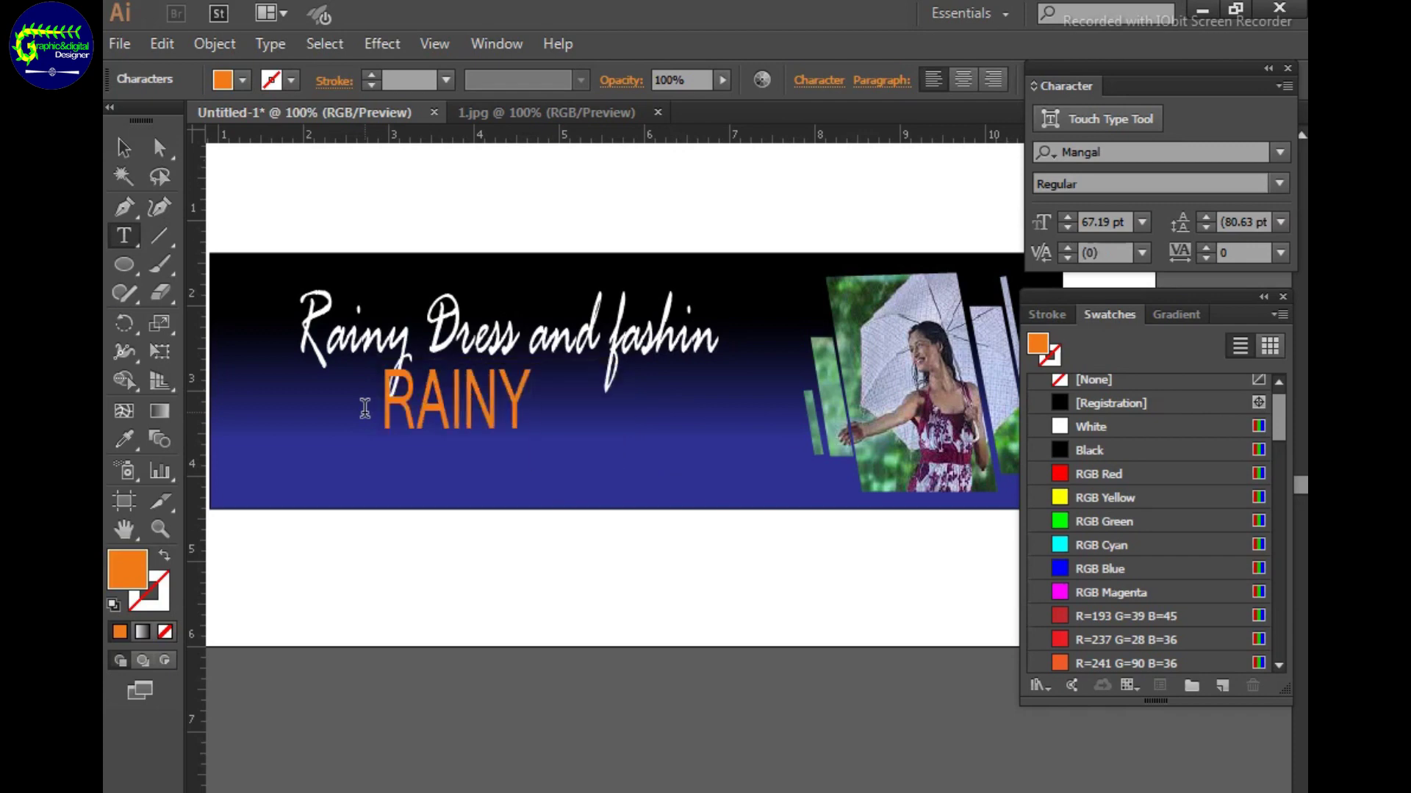
text( SALE)
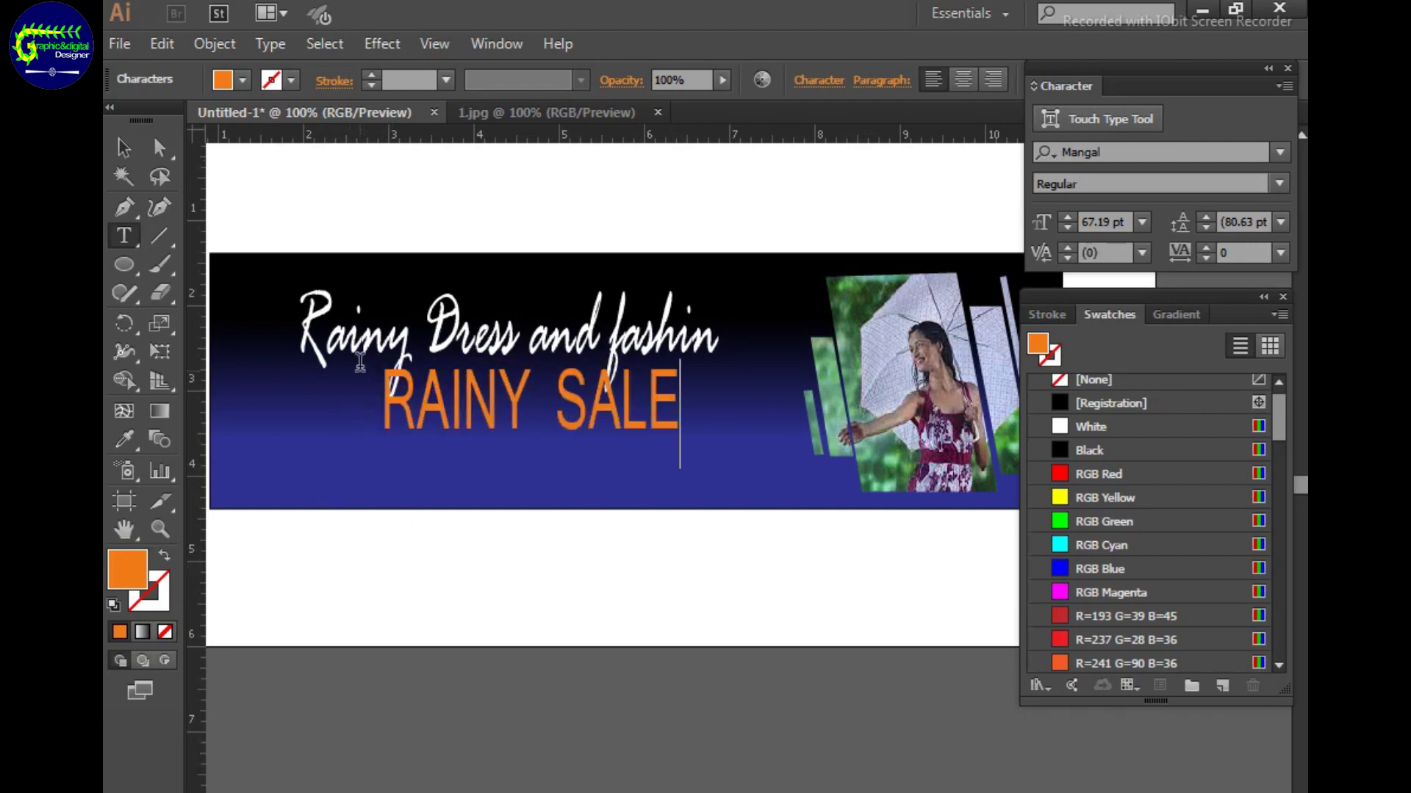
key(Escape)
Set RAINY SALE in Gill Sans Ultra Bold after trying Mobile Infantry and Microsoft Himalaya.
click(1280, 153)
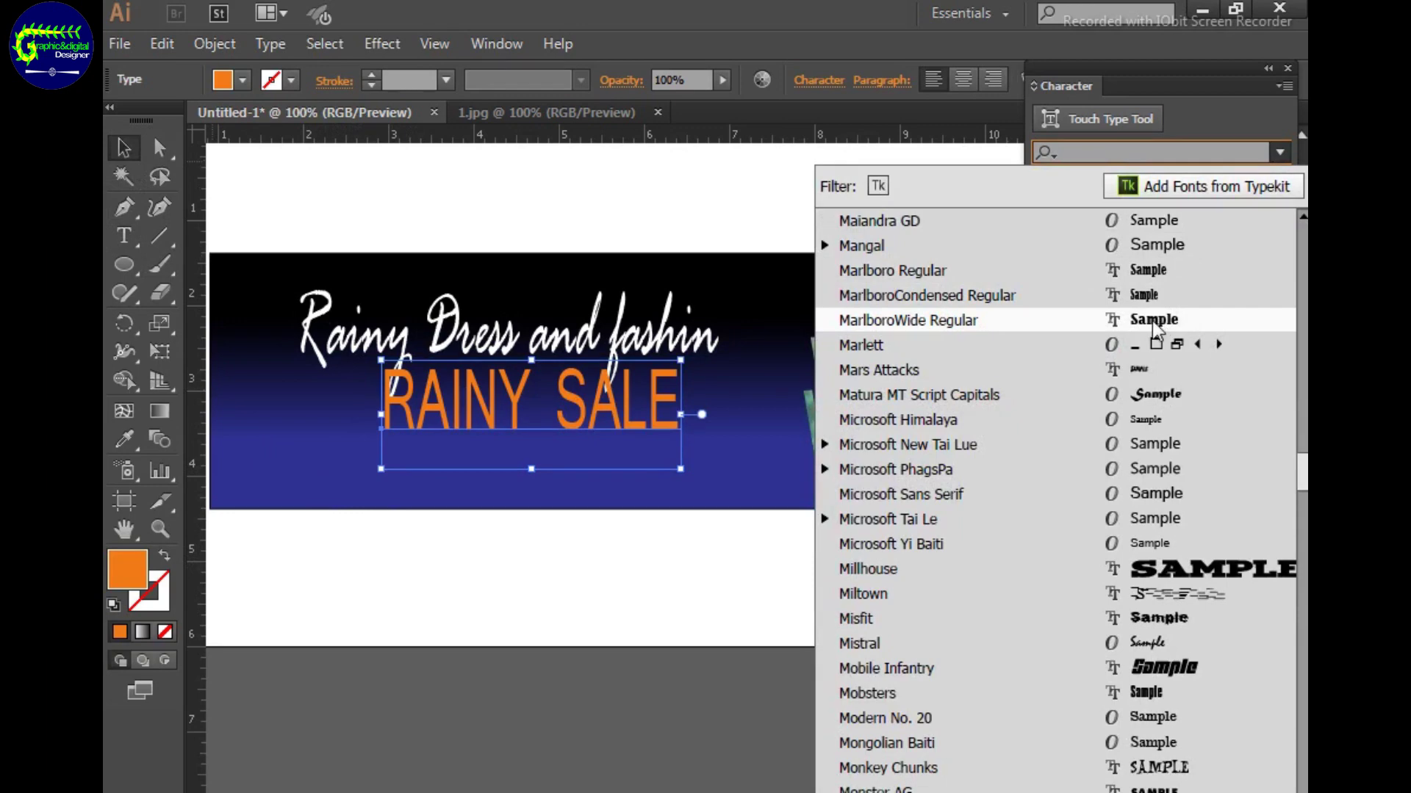
click(1157, 668)
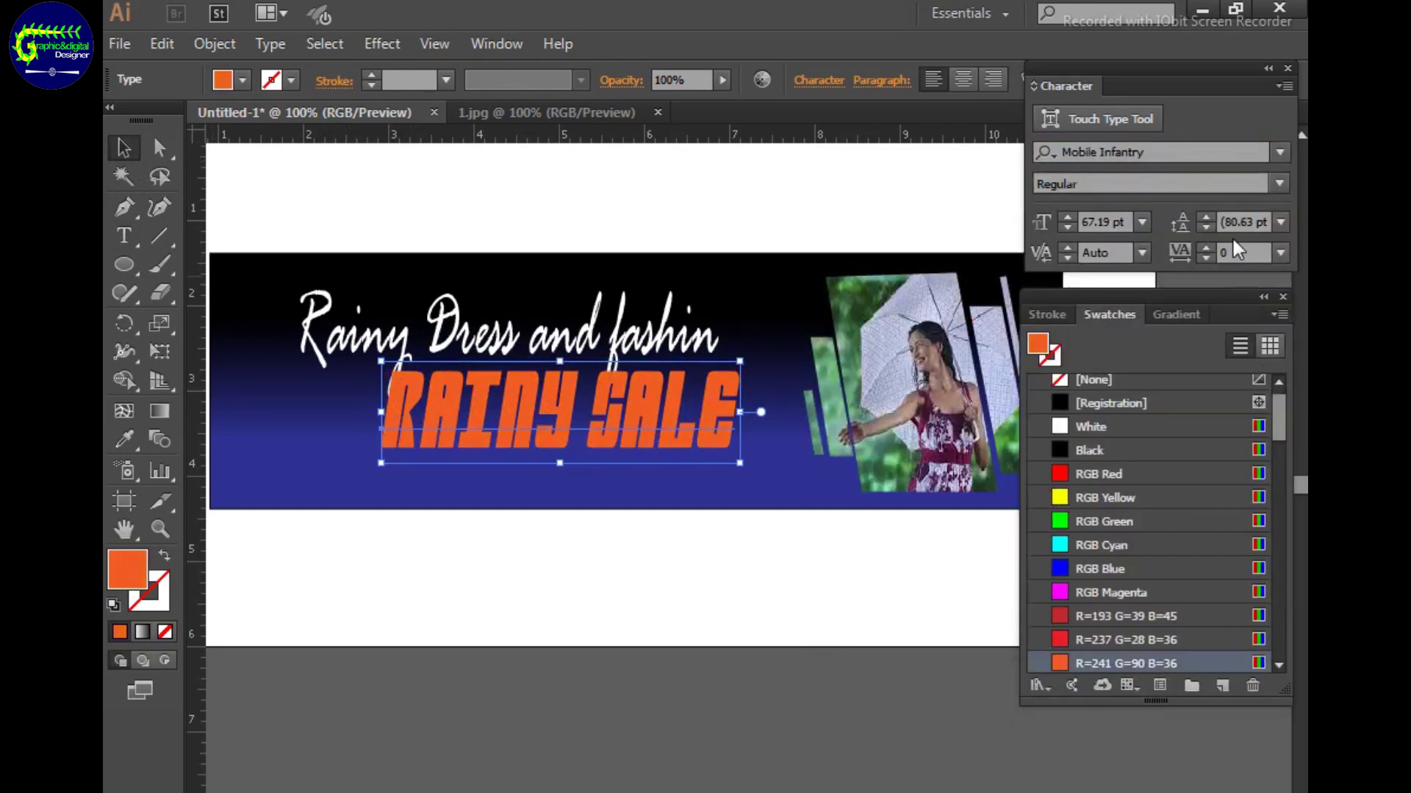
click(1280, 153)
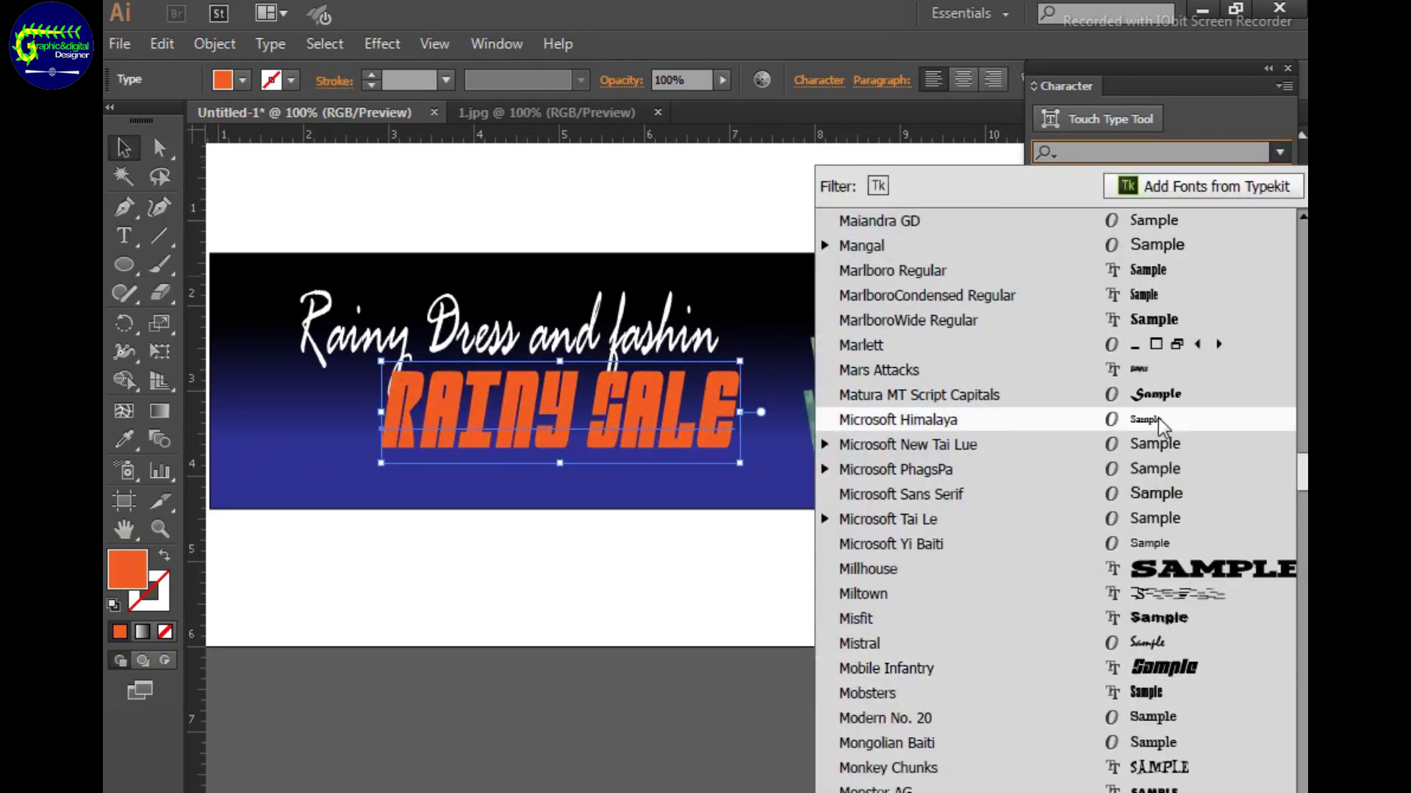
click(1158, 426)
click(1280, 153)
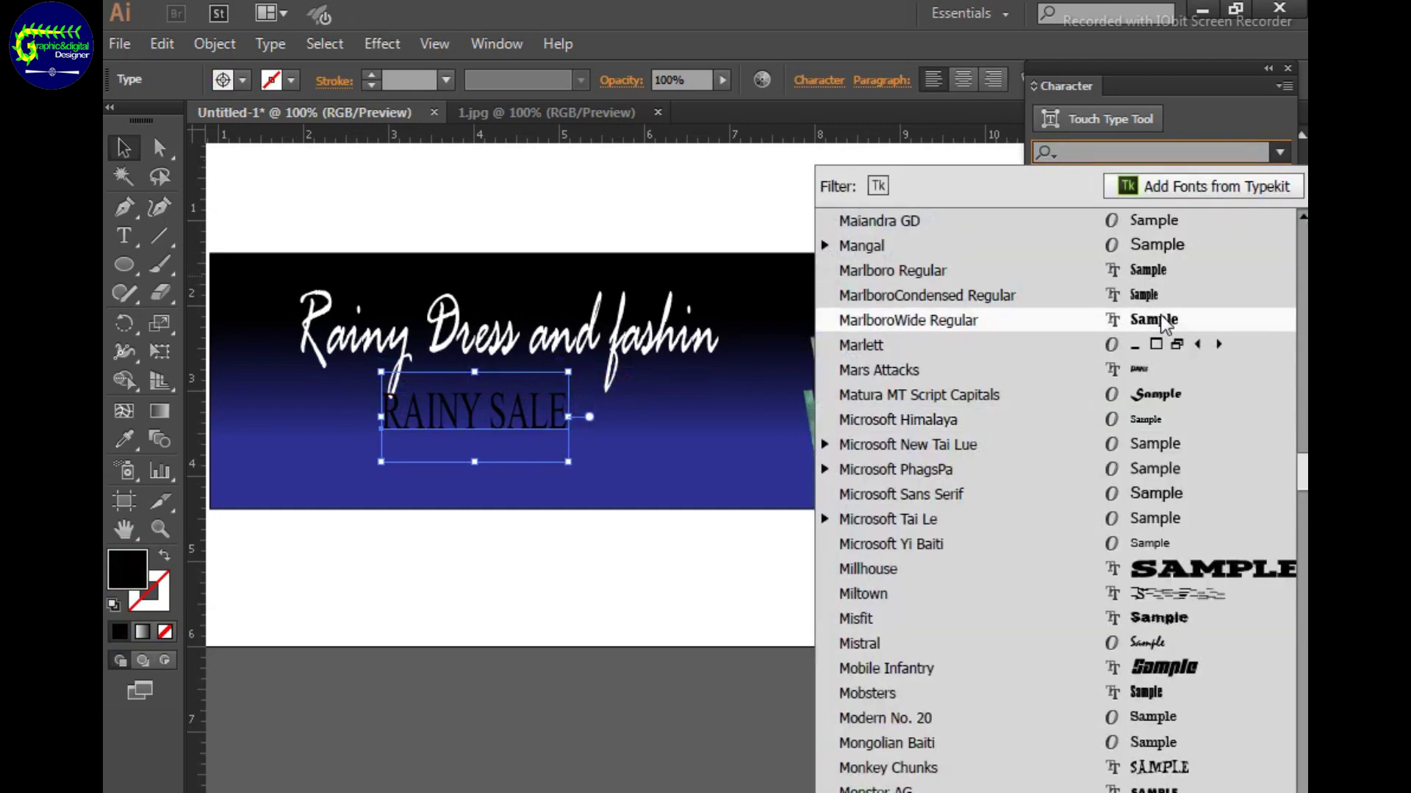
scroll(1183, 342, up, 10)
scroll(1183, 343, up, 6)
click(1146, 386)
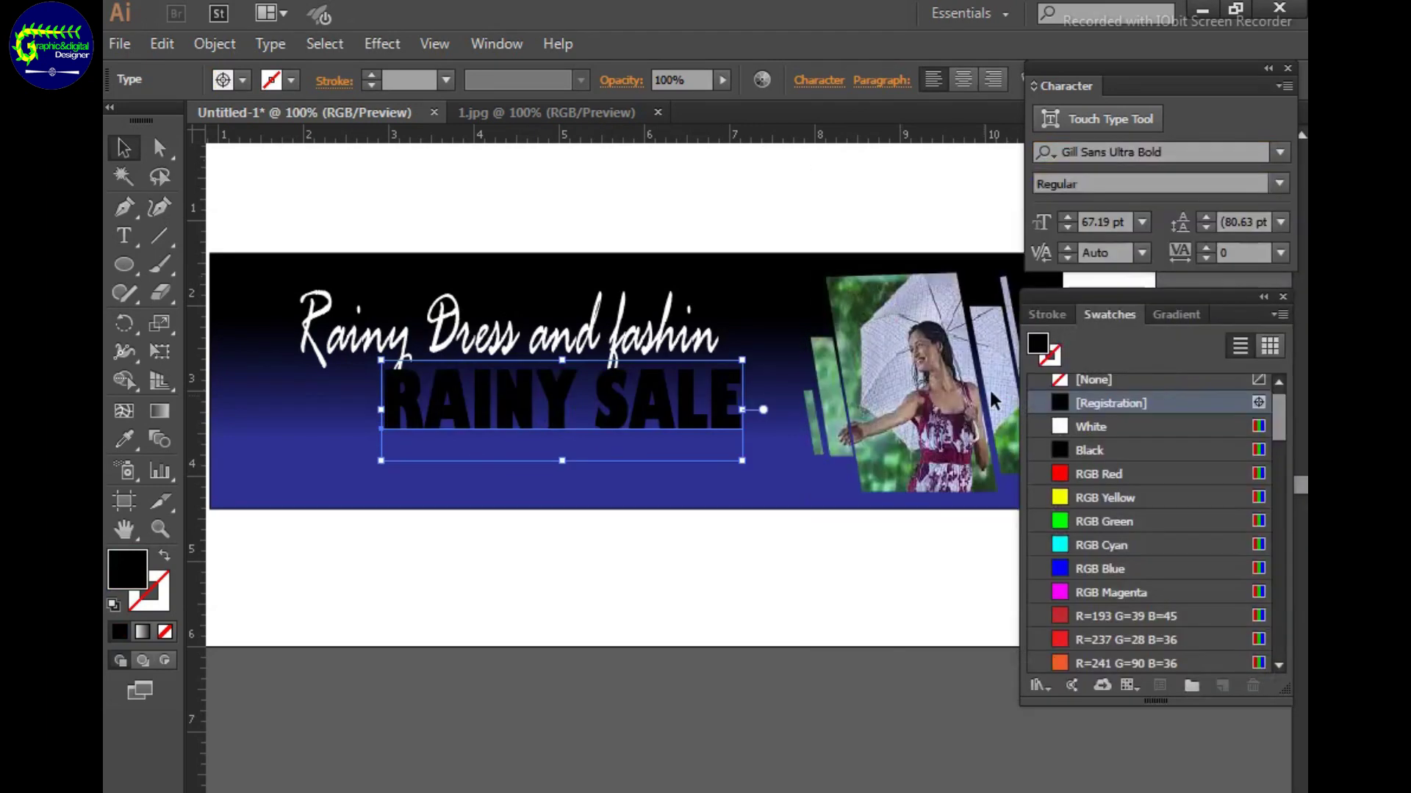
Fill RAINY SALE orange, scale it to about 47 pt, and move it under the headline.
click(1060, 497)
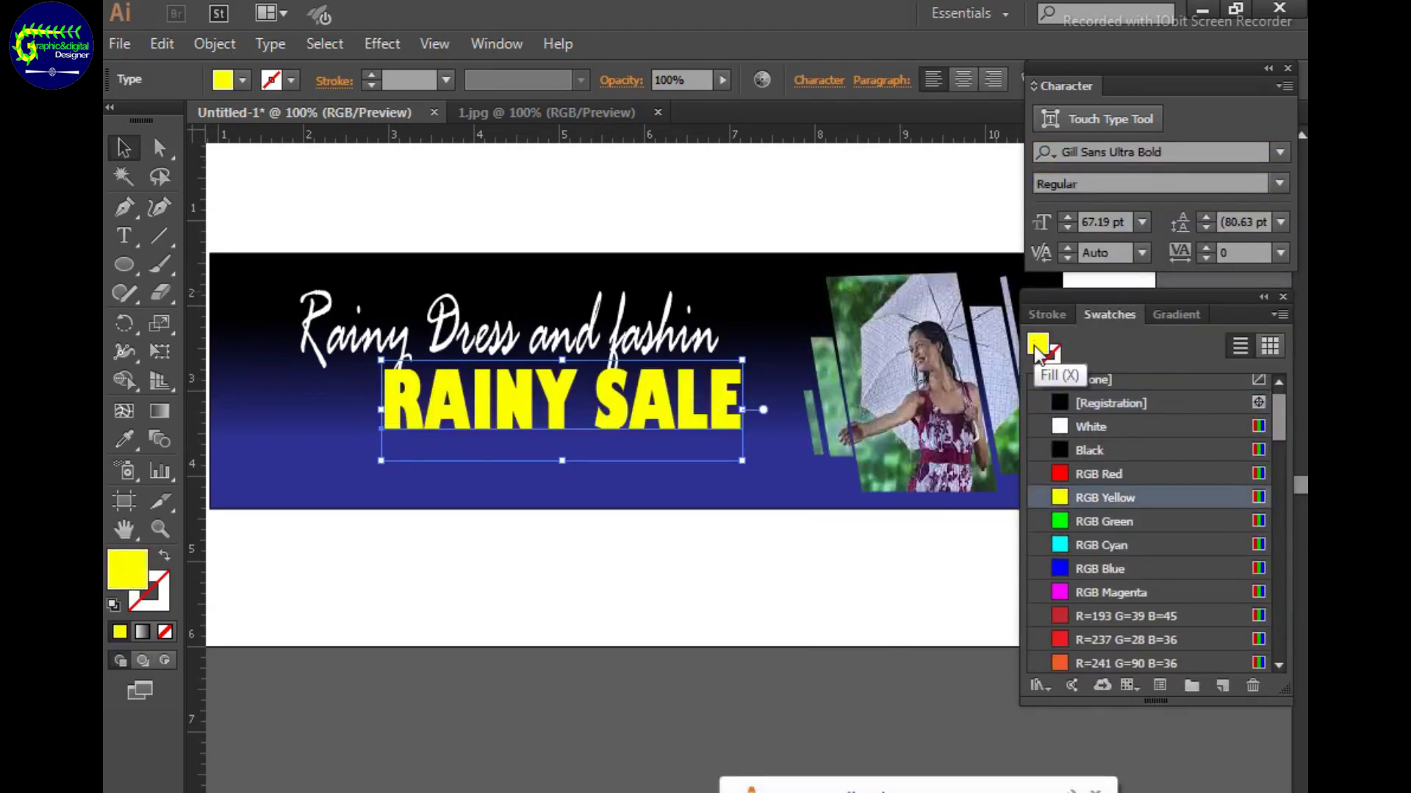
double_click(1038, 347)
click(709, 723)
key(Return)
drag(742, 460, 699, 470)
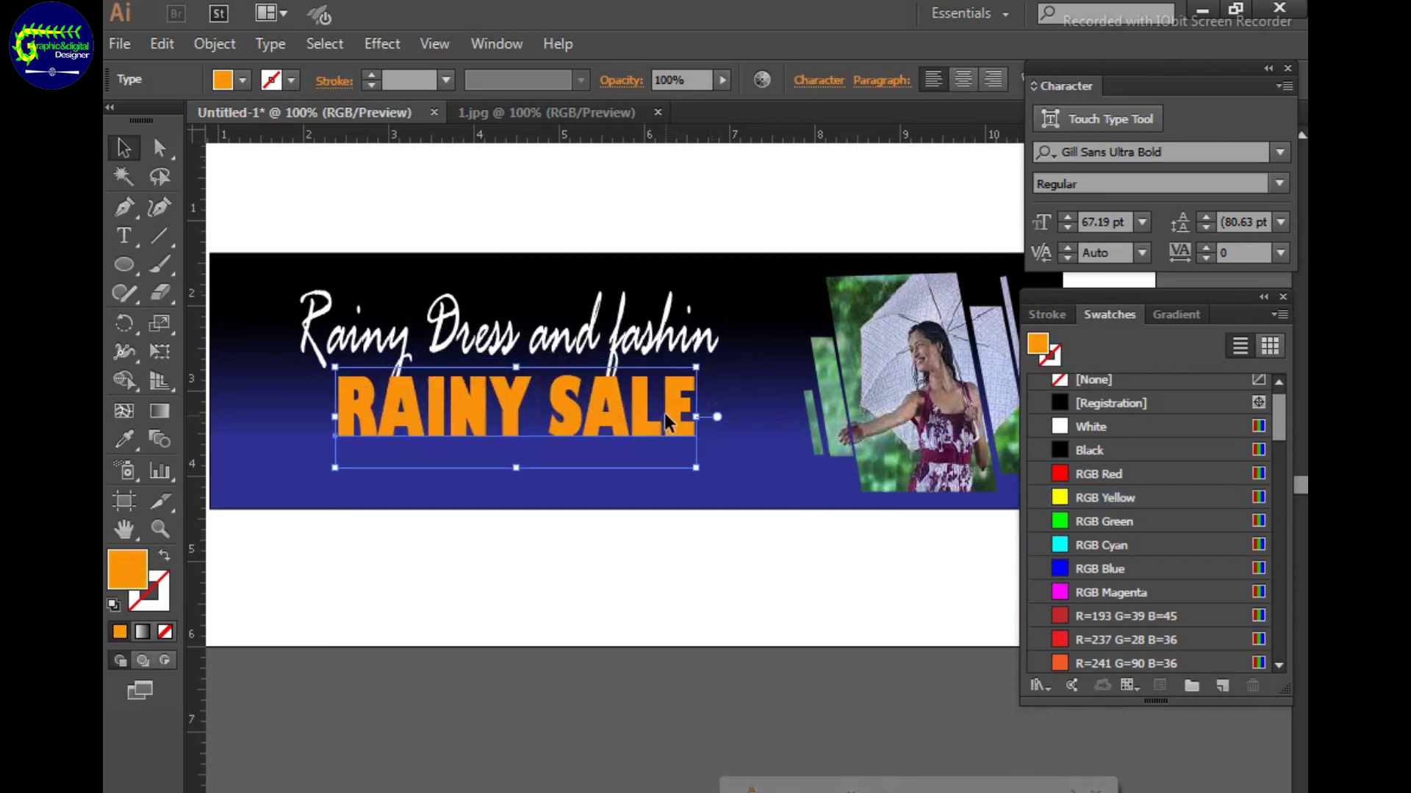
drag(631, 404, 597, 413)
click(743, 467)
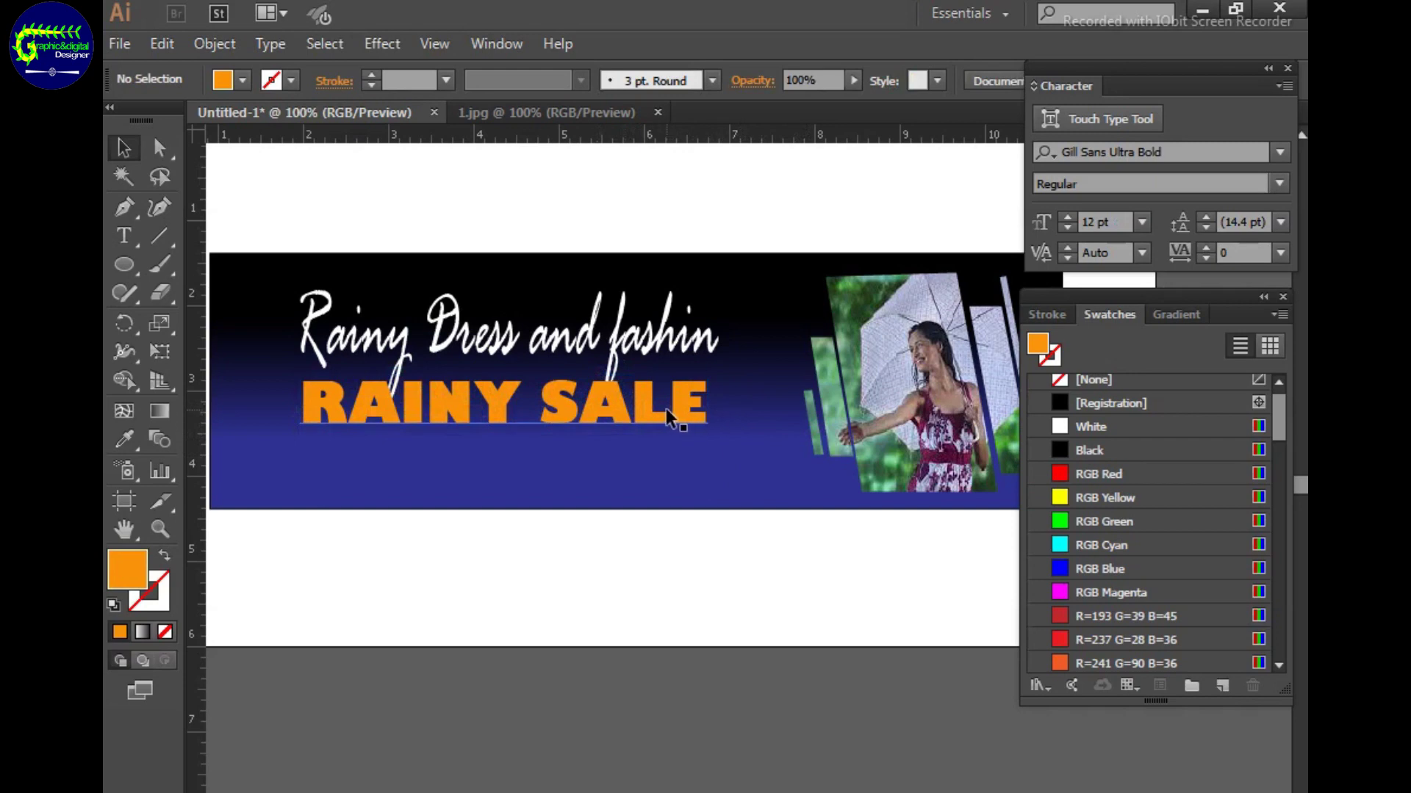
Raise the script headline, undoing the matching move of RAINY SALE.
drag(515, 335, 514, 316)
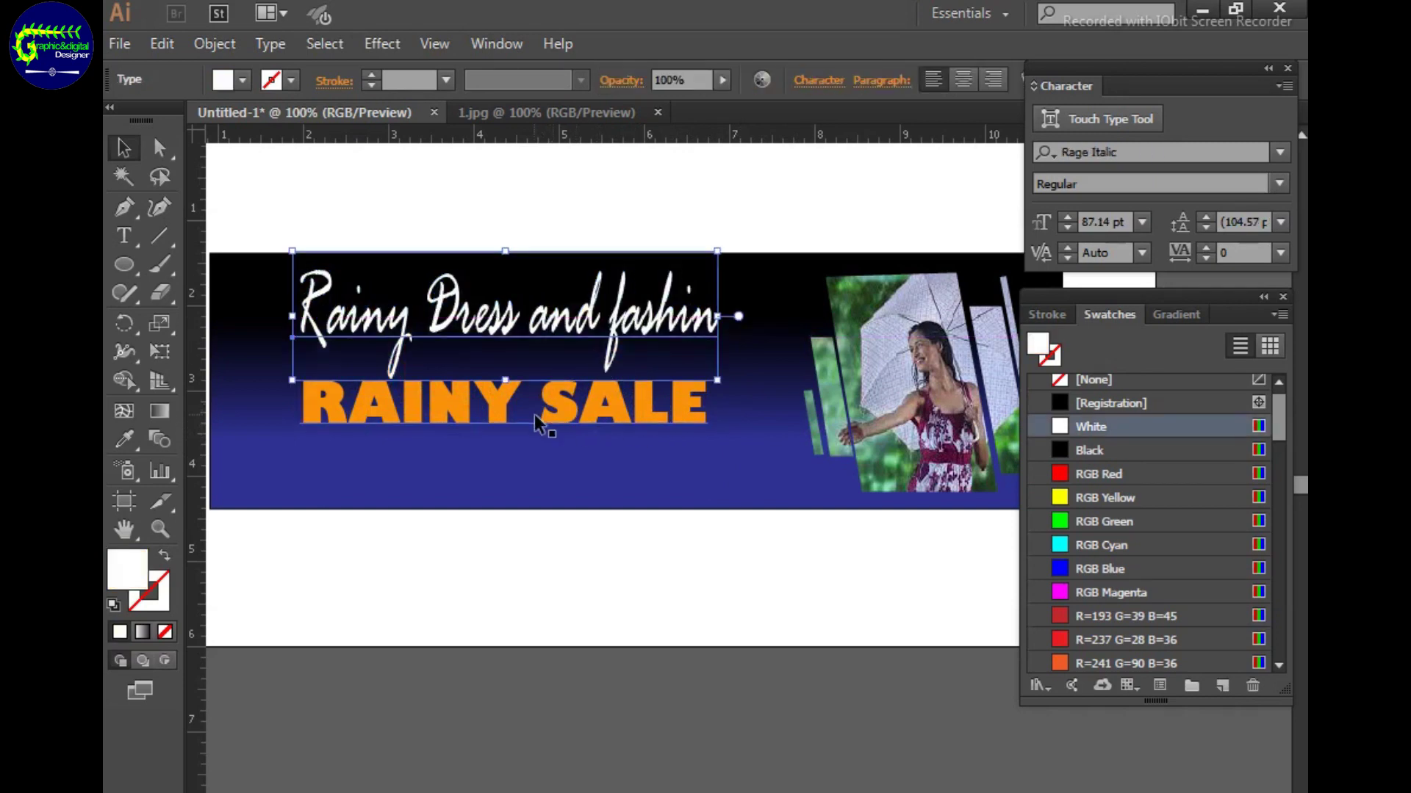
drag(588, 402, 588, 383)
click(556, 468)
key(ctrl+z)
key(ctrl+z)
click(535, 470)
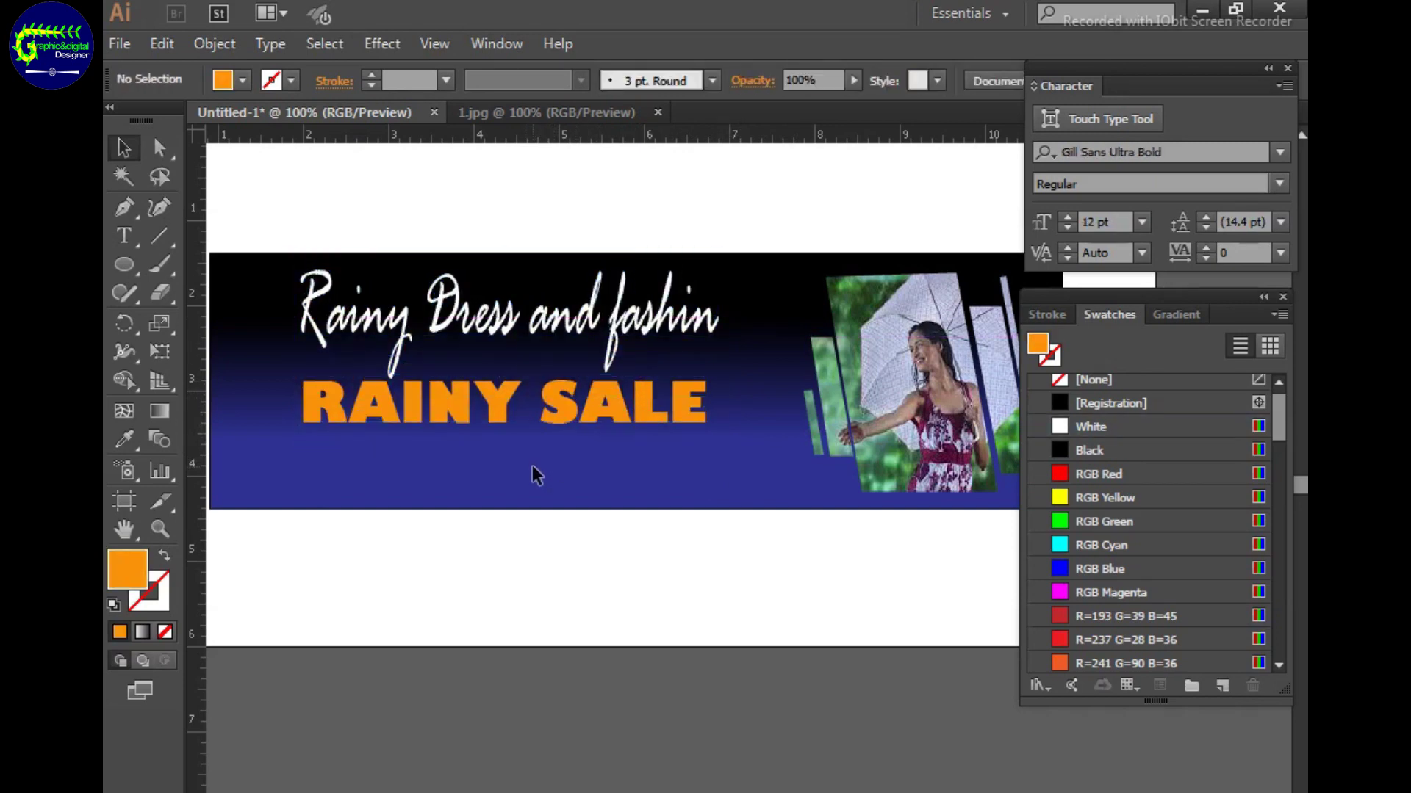
click(471, 413)
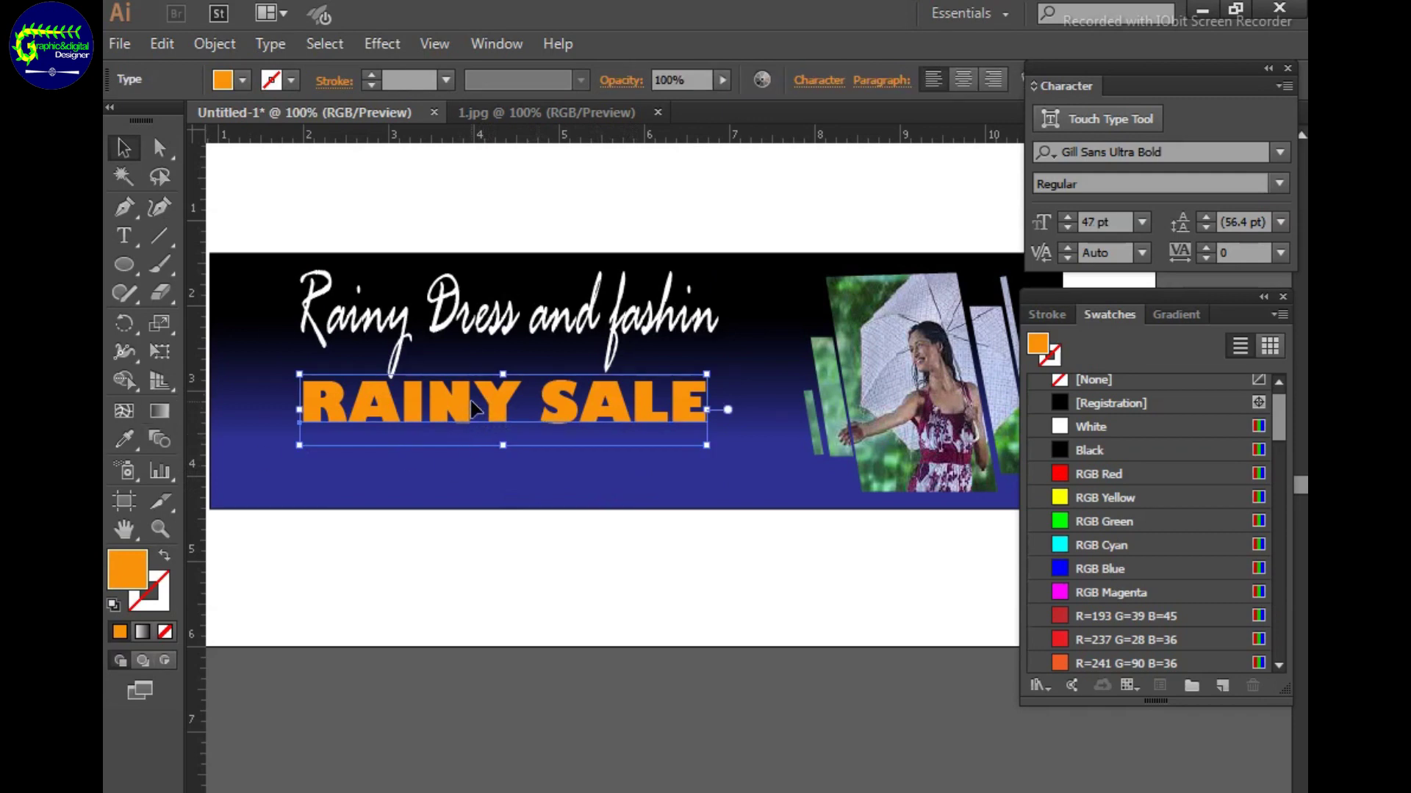
Duplicate RAINY SALE below itself, change the copy to '50%', and shift it right.
drag(472, 401, 472, 461)
key(t)
drag(707, 464, 305, 465)
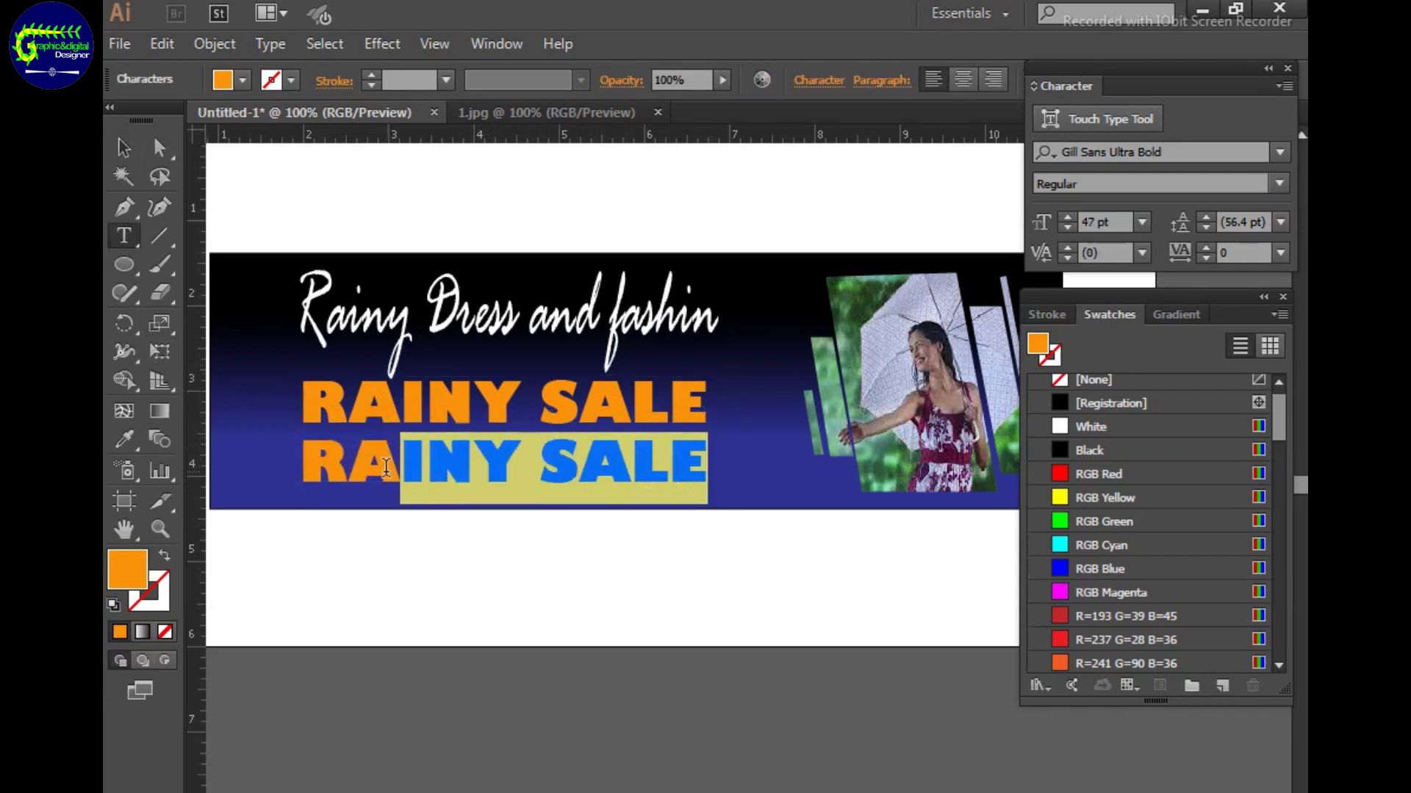
text(50)
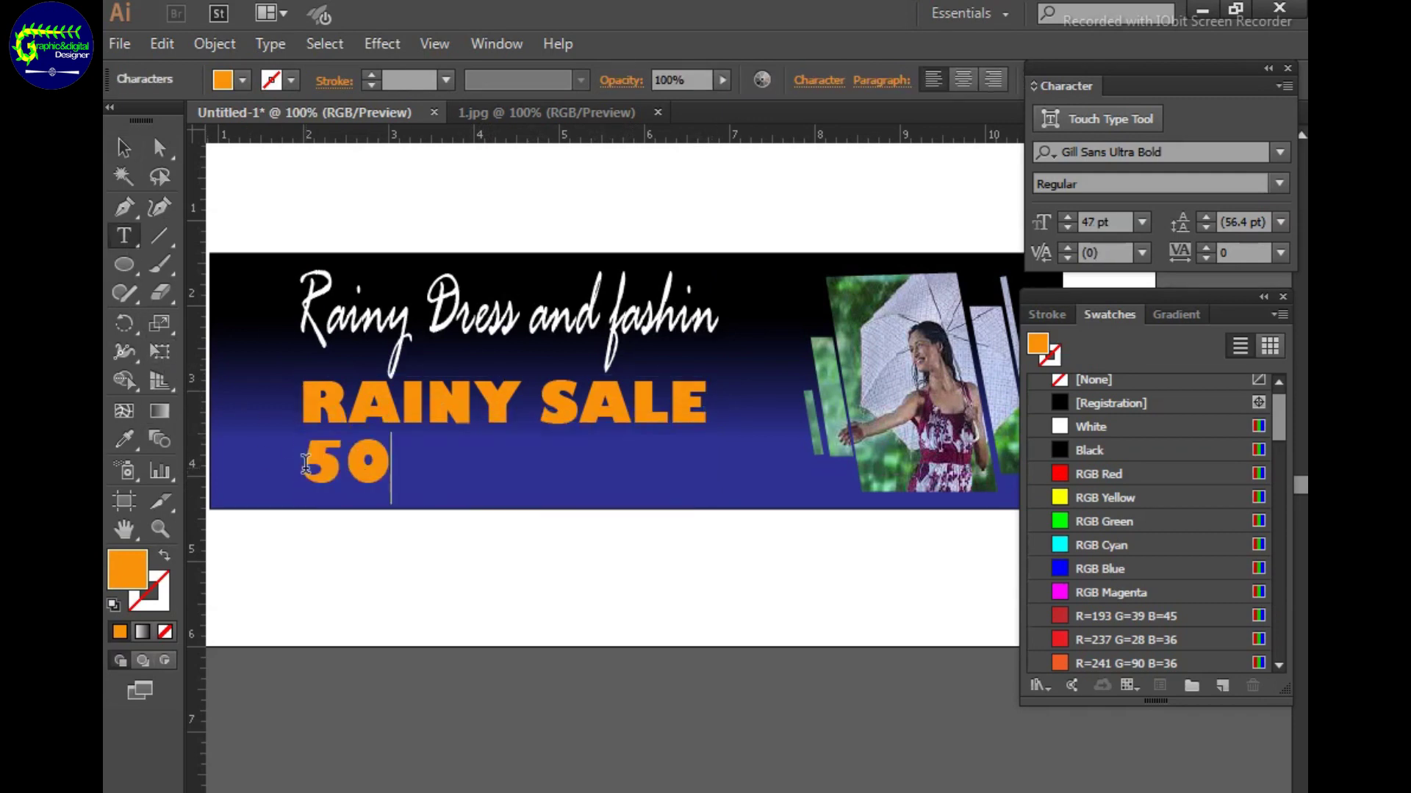
text(%)
key(Escape)
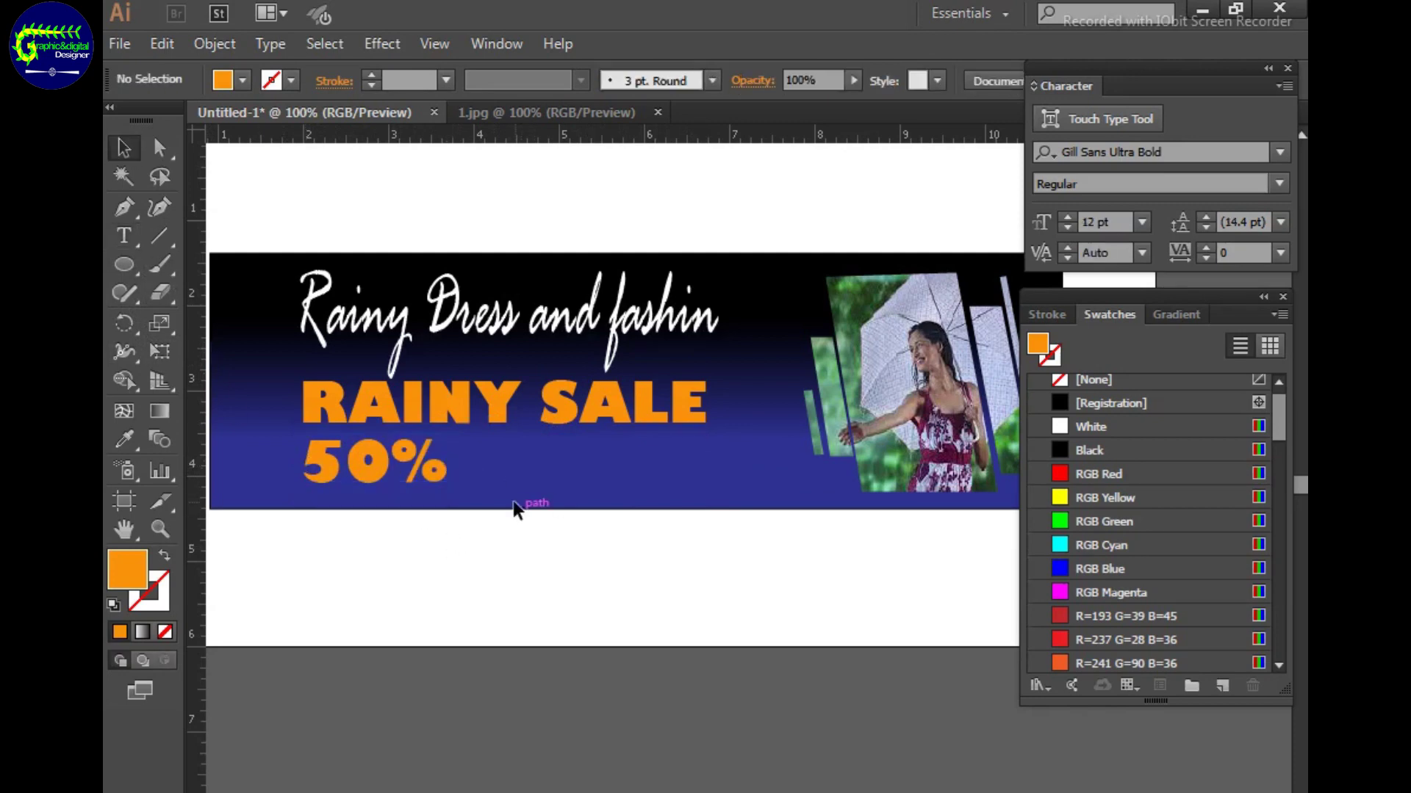
drag(429, 478, 534, 488)
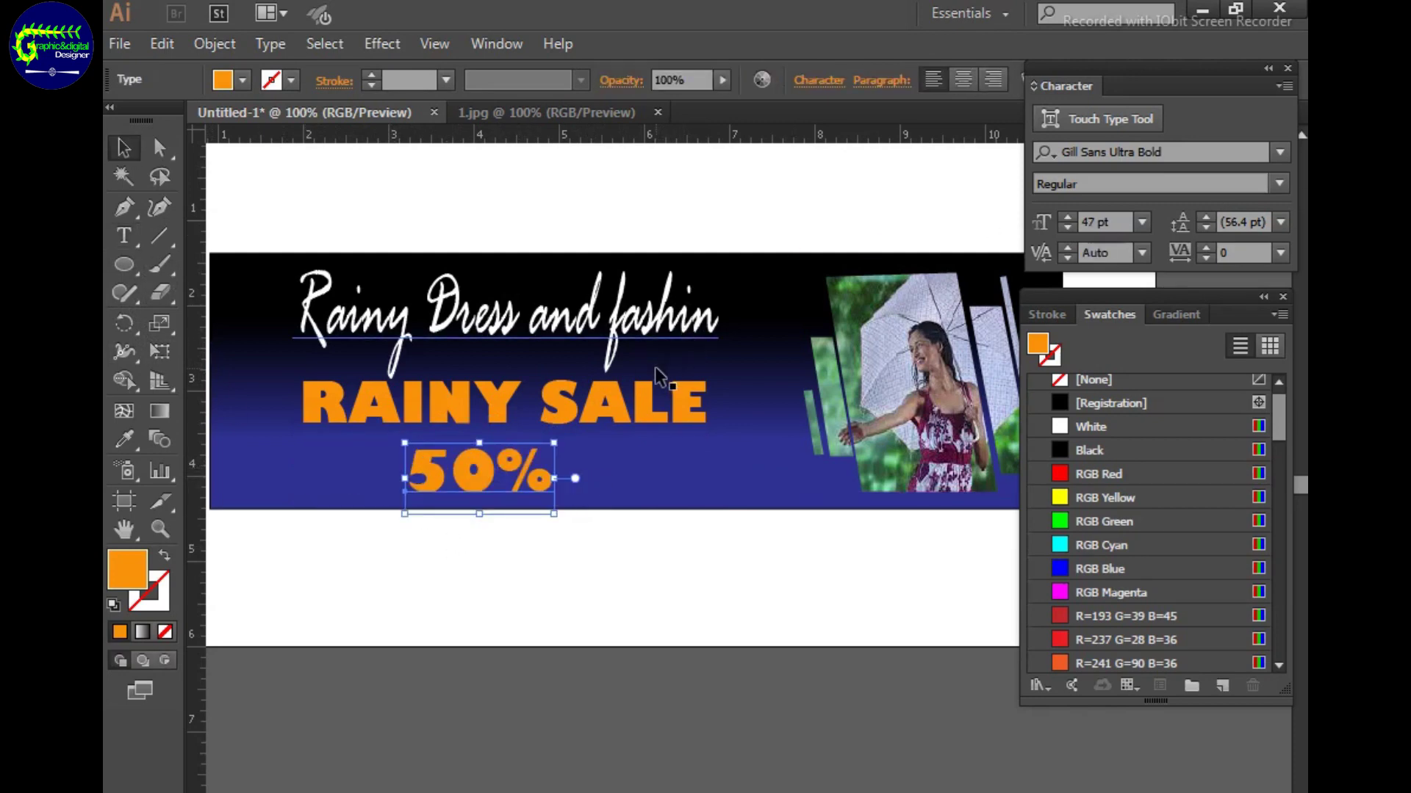
Move the headlines higher and set the 50% text in Gill Sans MT.
drag(512, 410, 505, 383)
drag(465, 456, 482, 427)
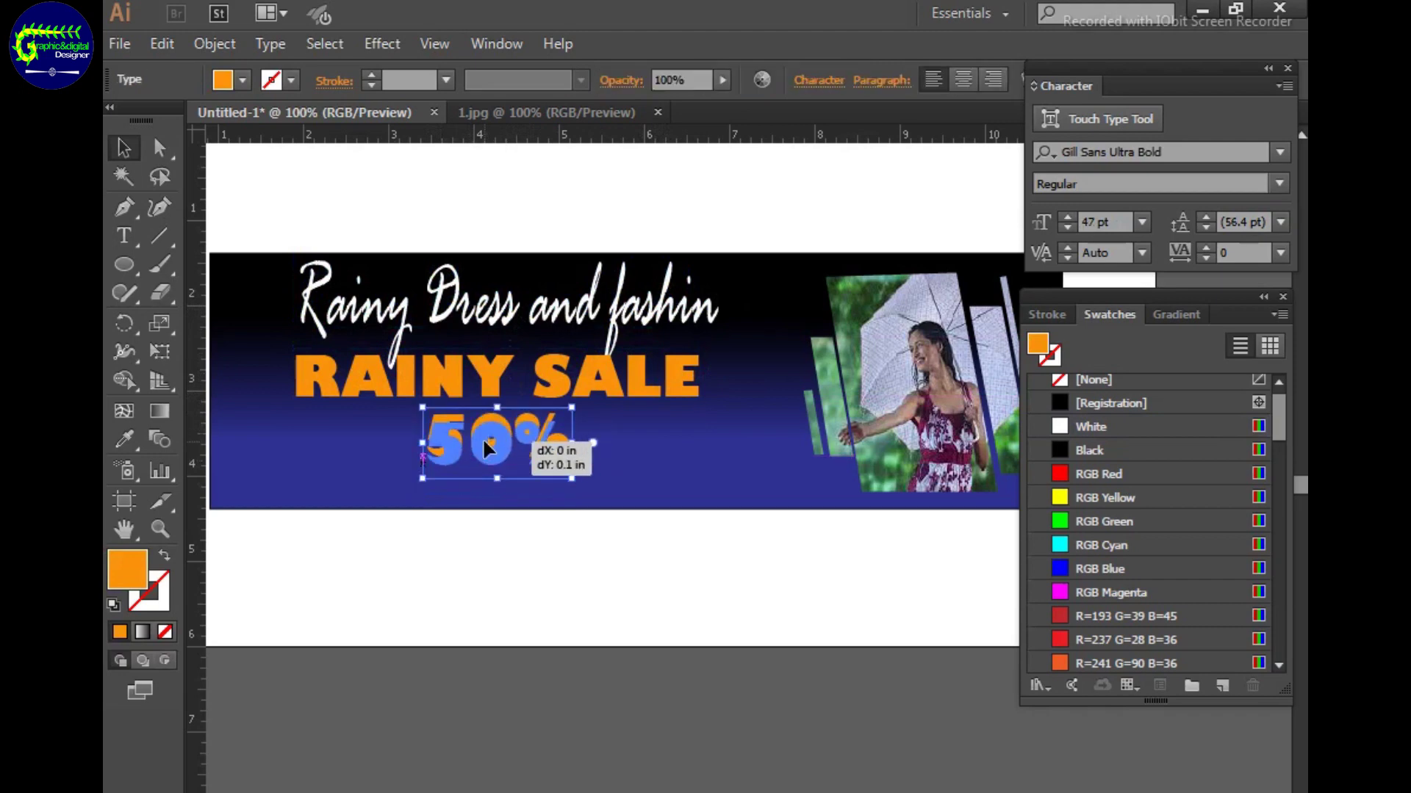
click(1280, 152)
click(1080, 329)
click(1280, 153)
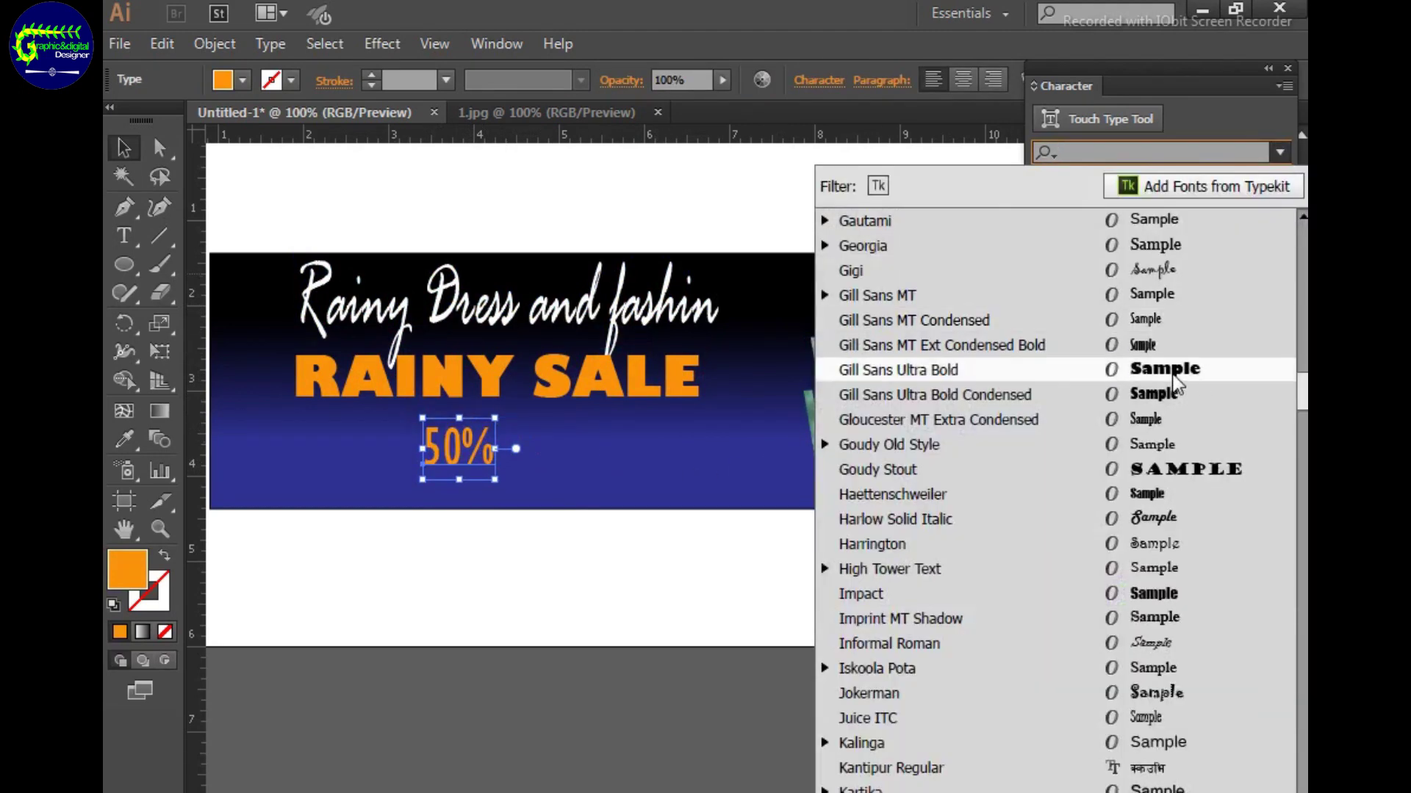
click(1066, 370)
click(1280, 153)
click(1147, 619)
click(1147, 616)
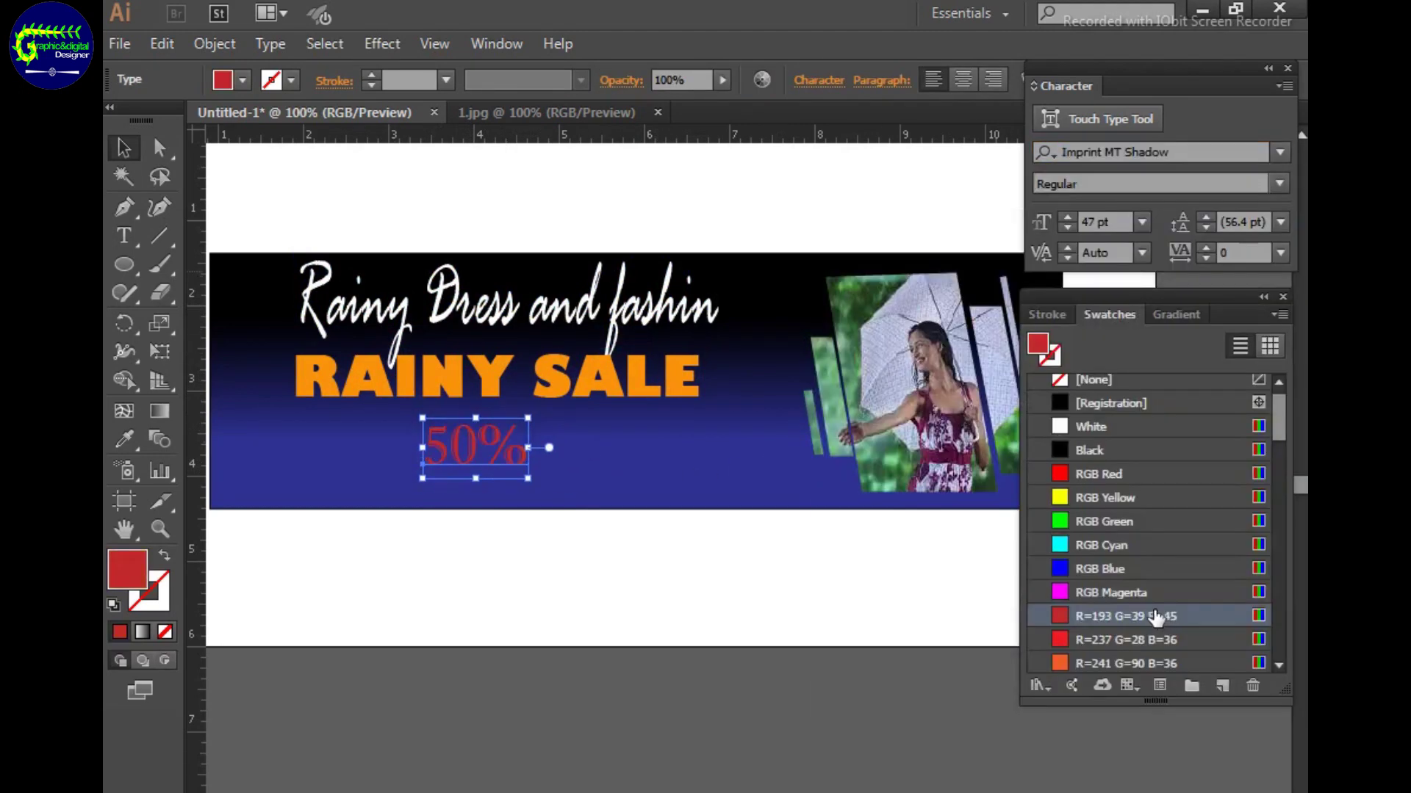
Make the 50% text white and move it lower and slightly right.
click(1280, 152)
click(1145, 285)
click(501, 463)
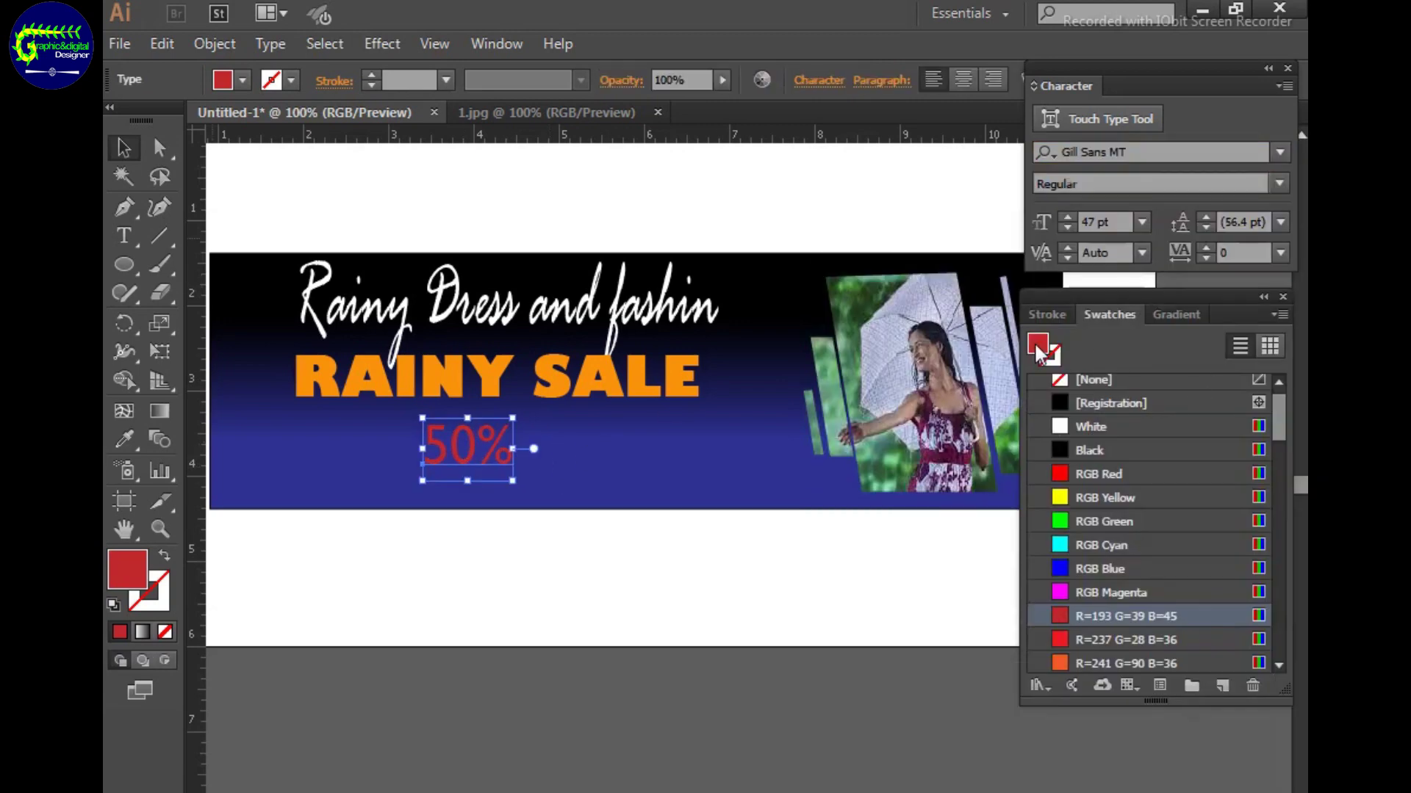
double_click(1037, 343)
click(924, 517)
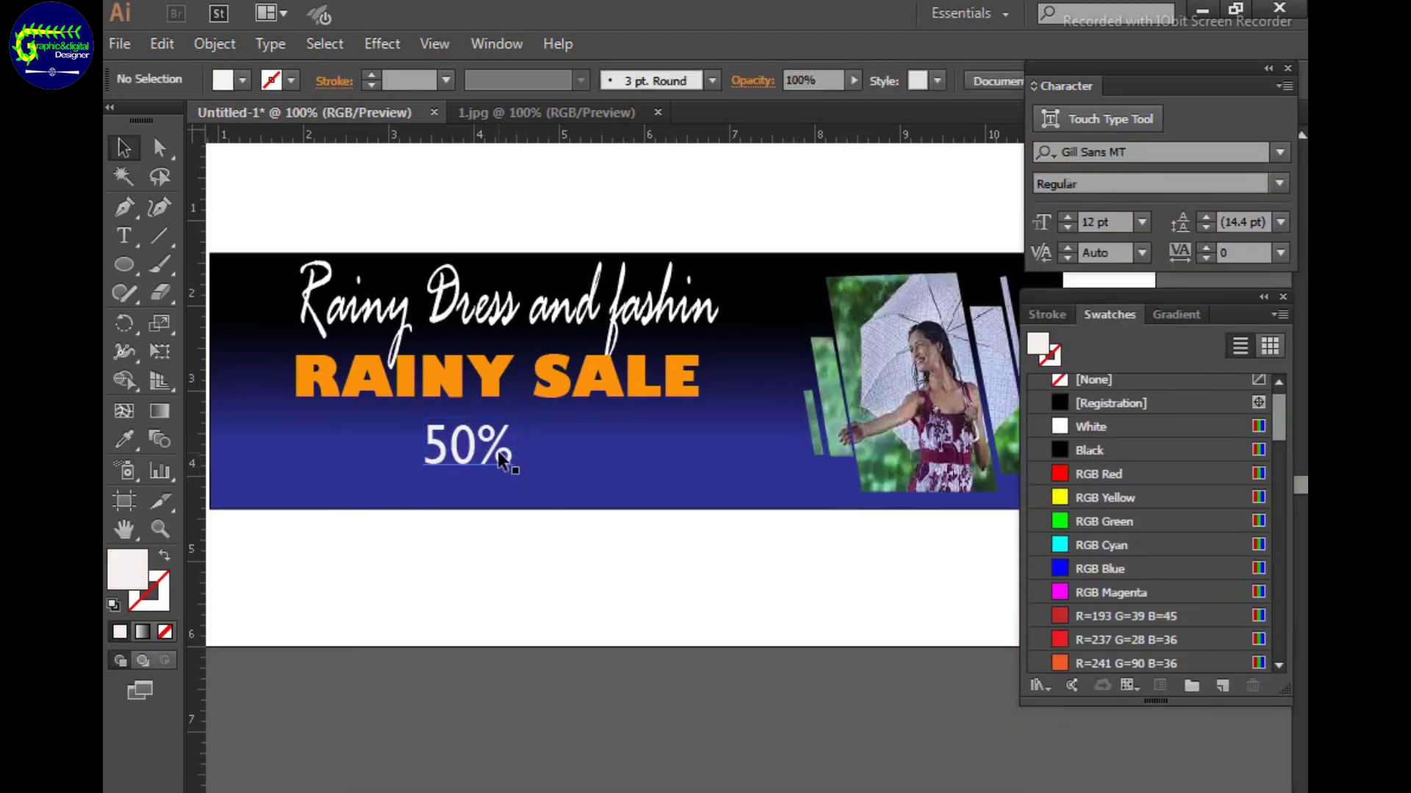
click(478, 448)
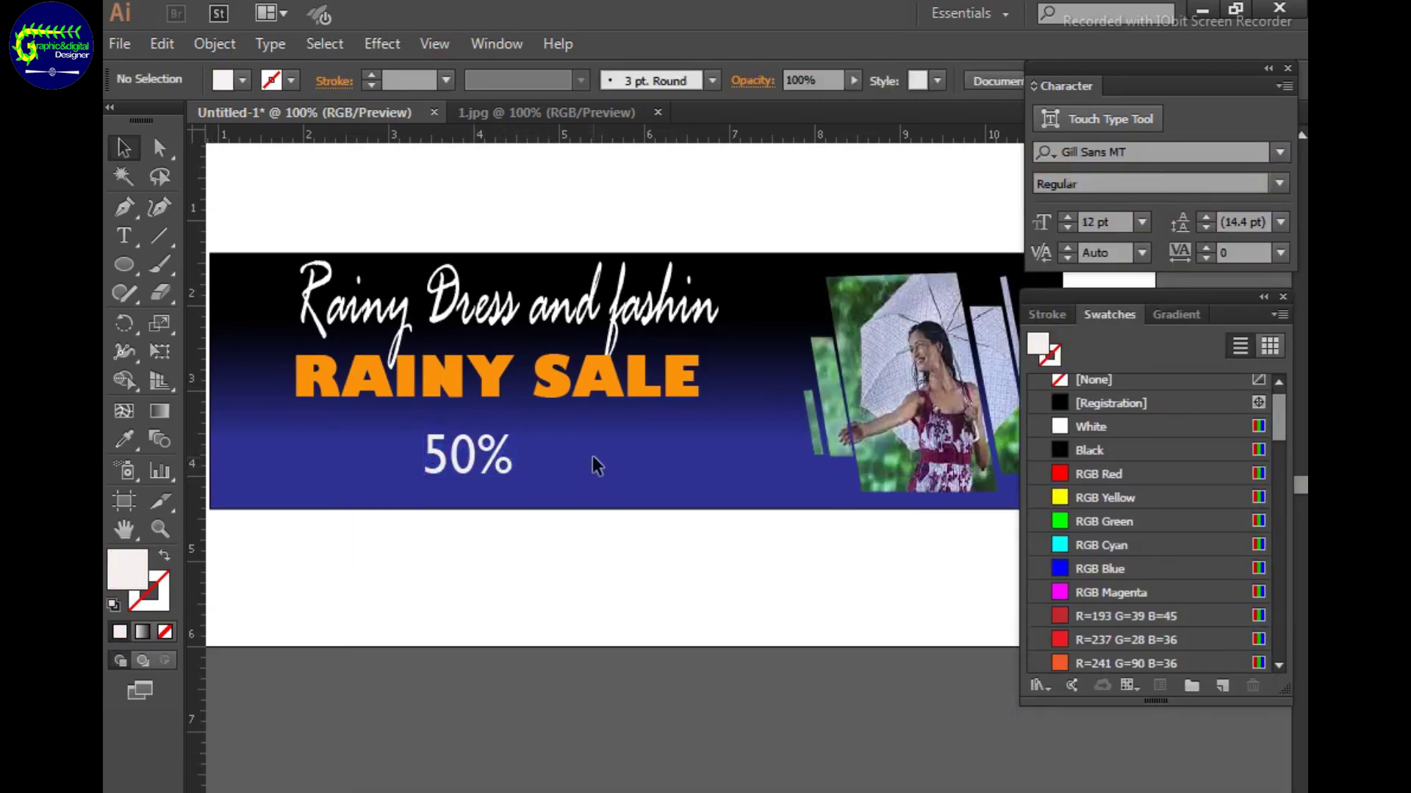
drag(507, 444, 516, 471)
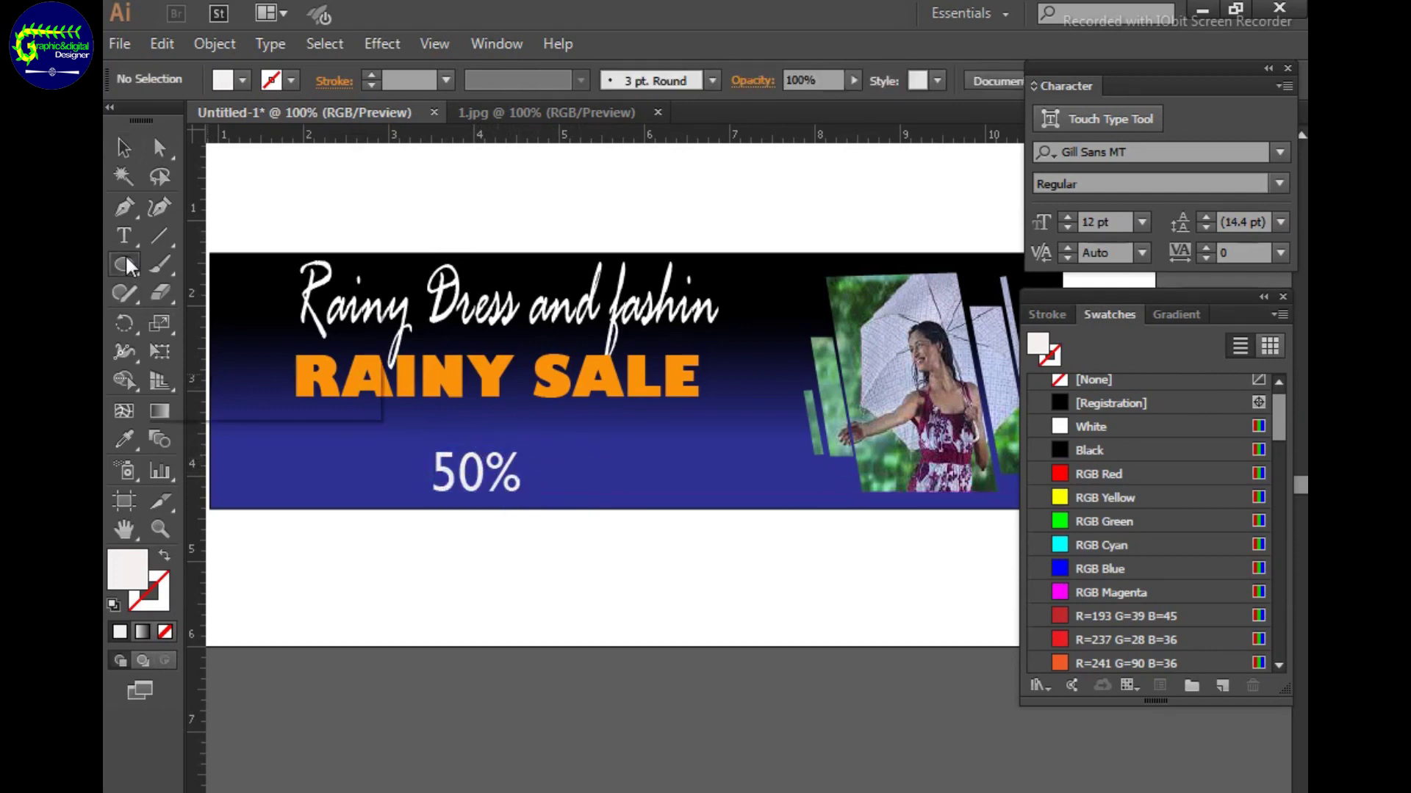
Draw a short yellow rounded bar between RAINY SALE and 50%.
drag(124, 265, 221, 293)
drag(431, 424, 518, 436)
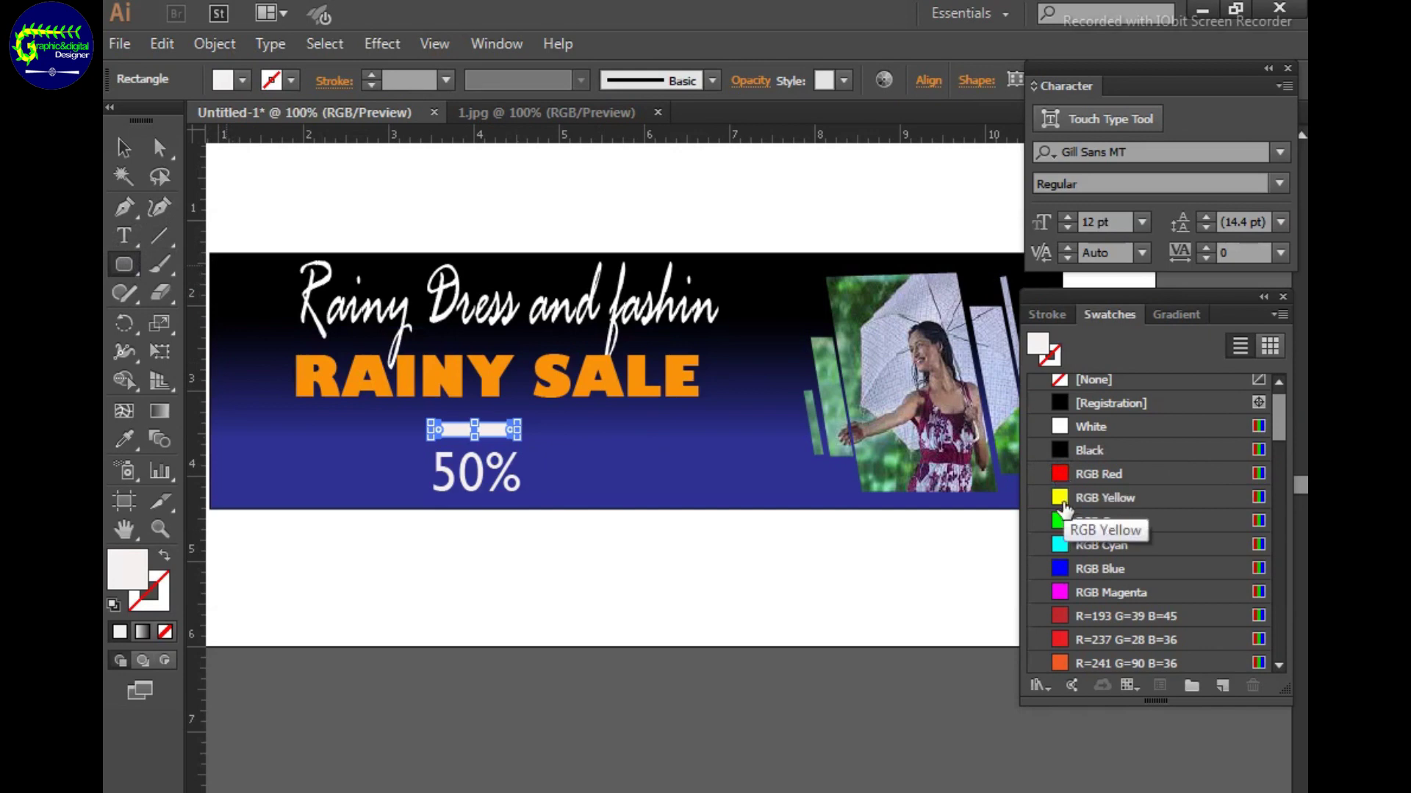
click(1060, 498)
click(650, 474)
click(777, 494)
Change the rounded bar's fill to a saturated orange in the Color Picker.
click(123, 147)
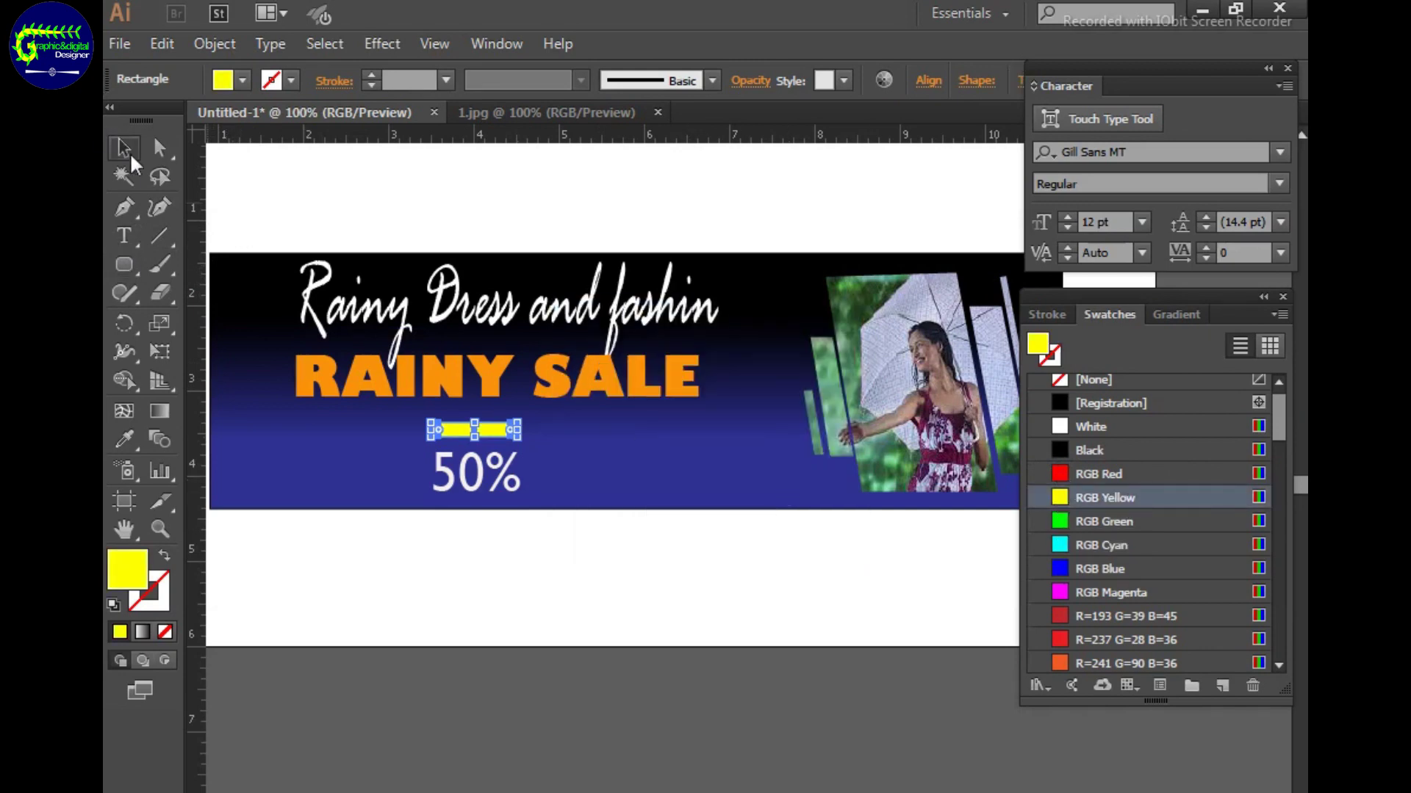
click(474, 429)
double_click(1038, 342)
click(706, 775)
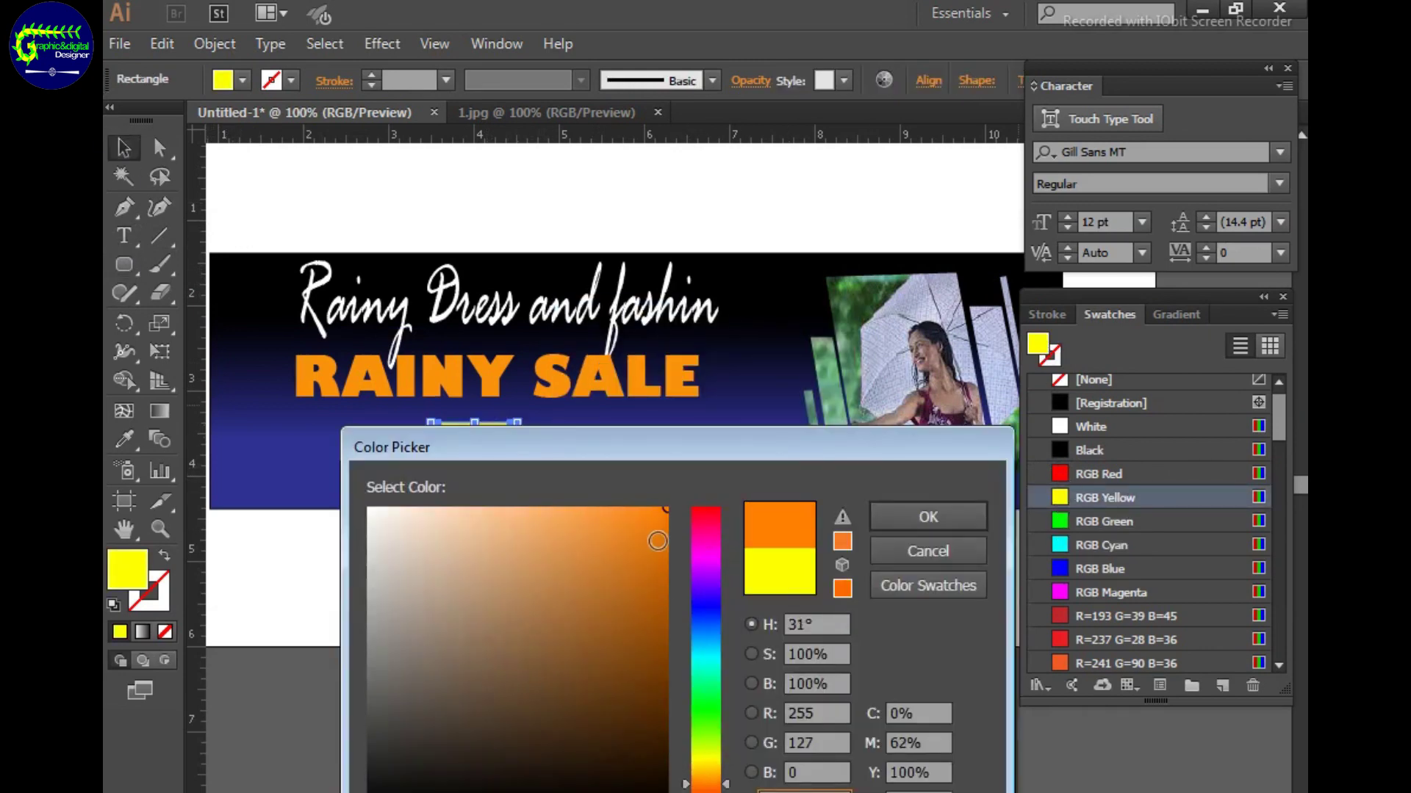
click(928, 517)
click(588, 481)
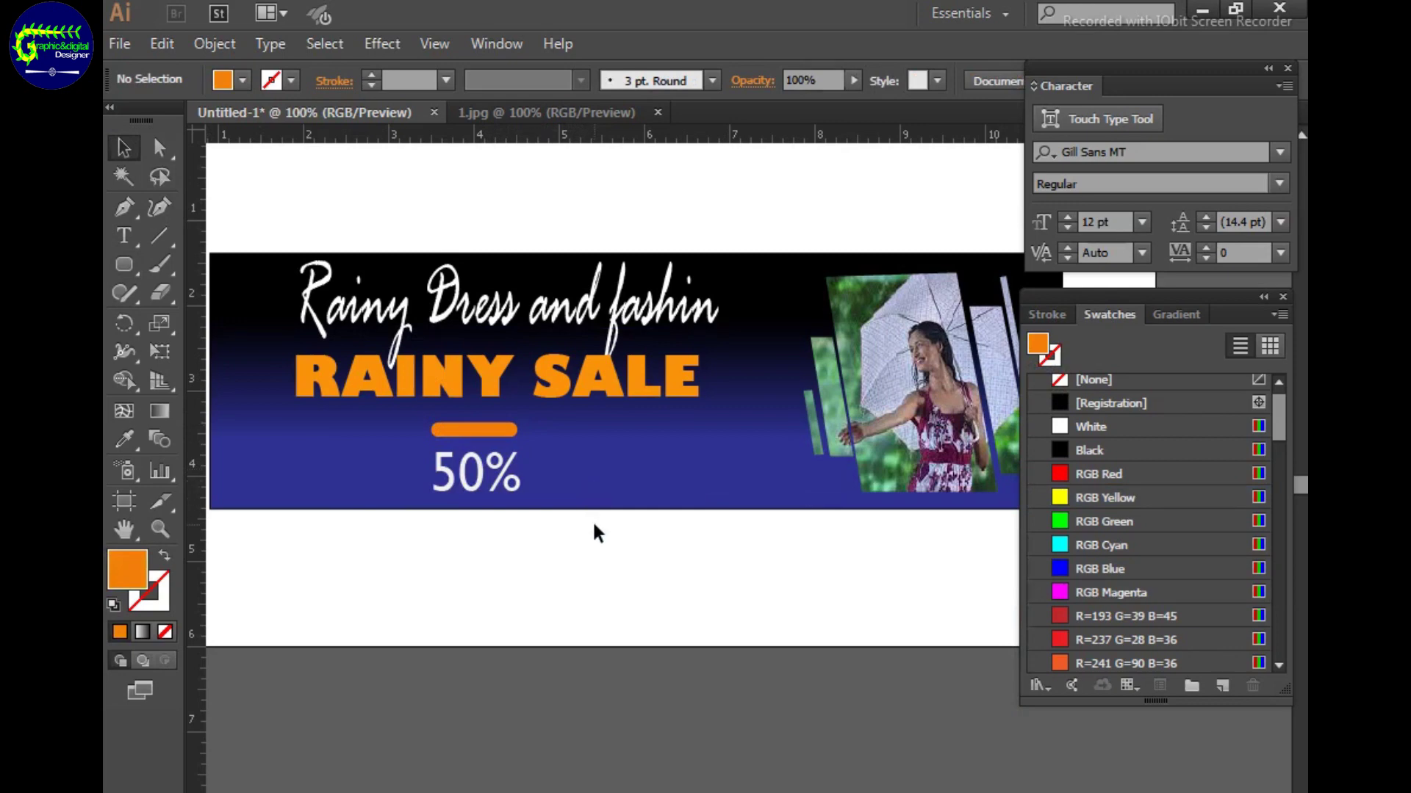
Select all the banner elements, group them with Ctrl+G, and nudge the group right.
key(ctrl+minus)
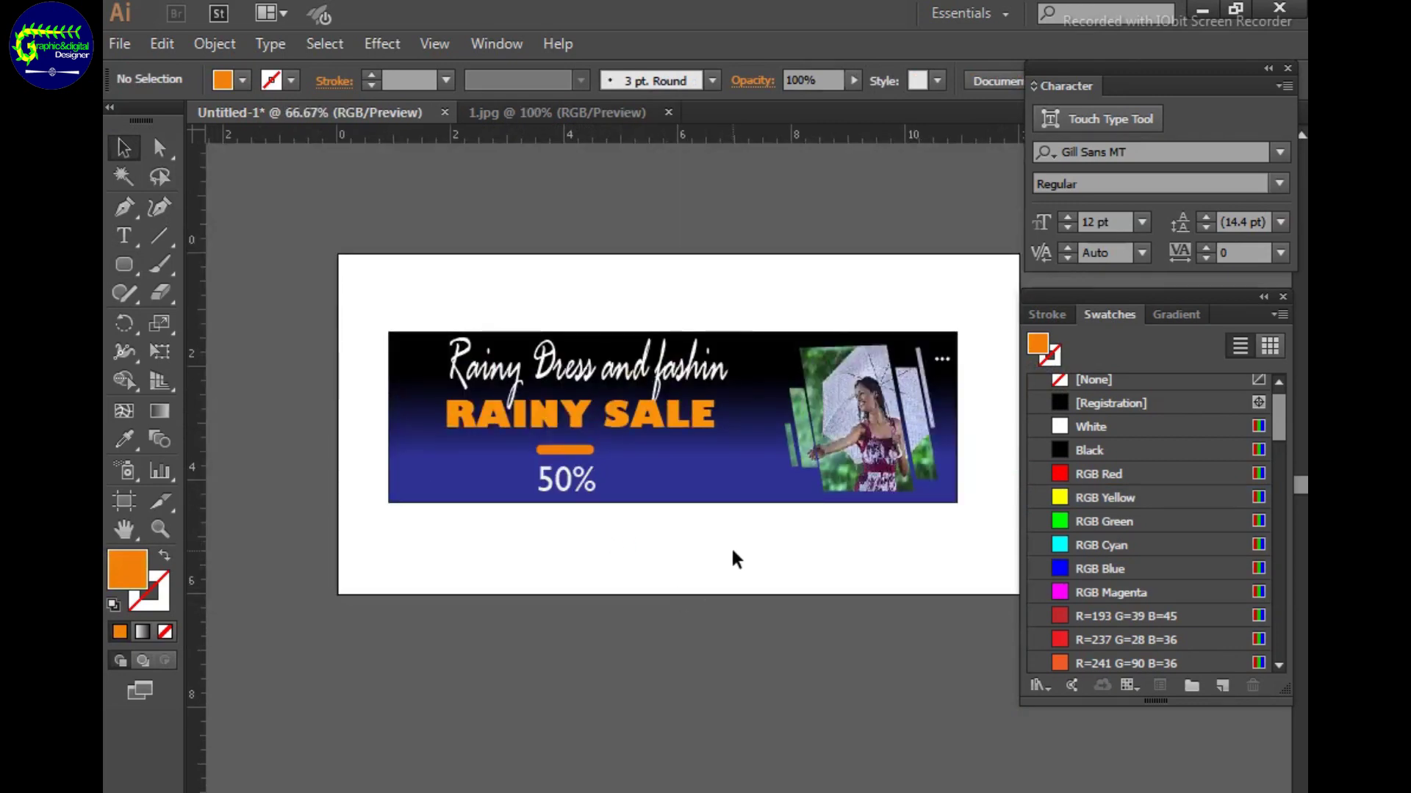
drag(374, 302, 997, 552)
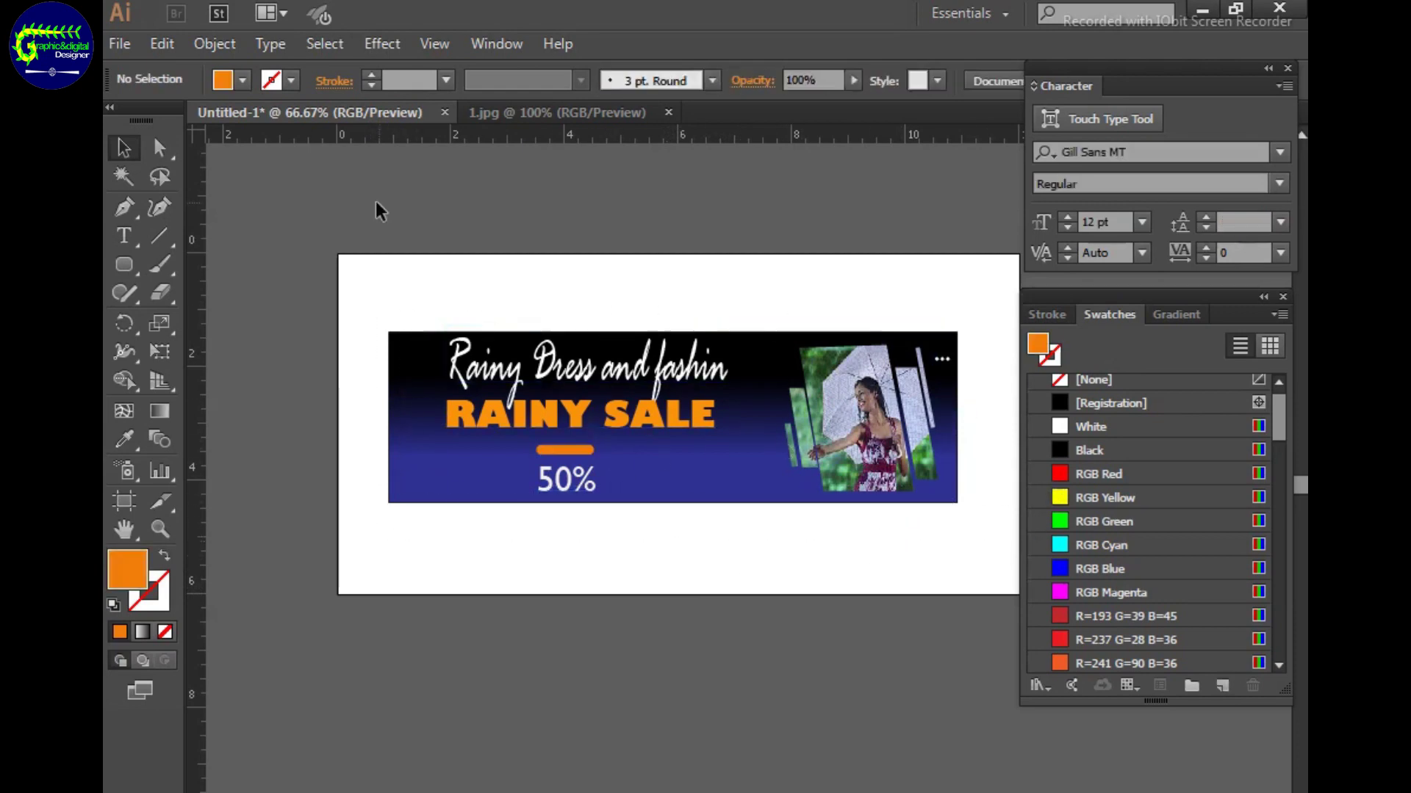
drag(377, 315, 992, 545)
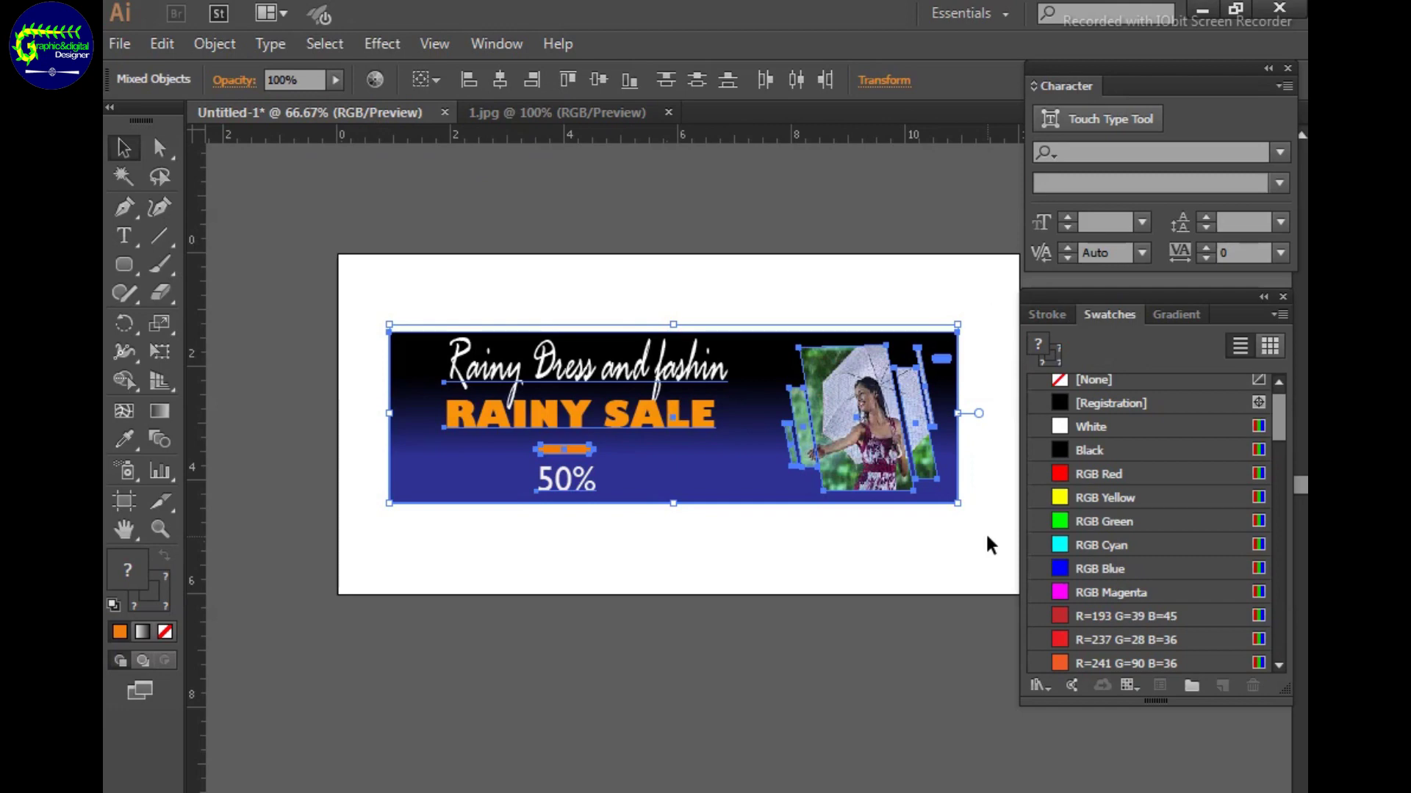
key(ctrl+g)
click(960, 620)
drag(765, 450, 789, 450)
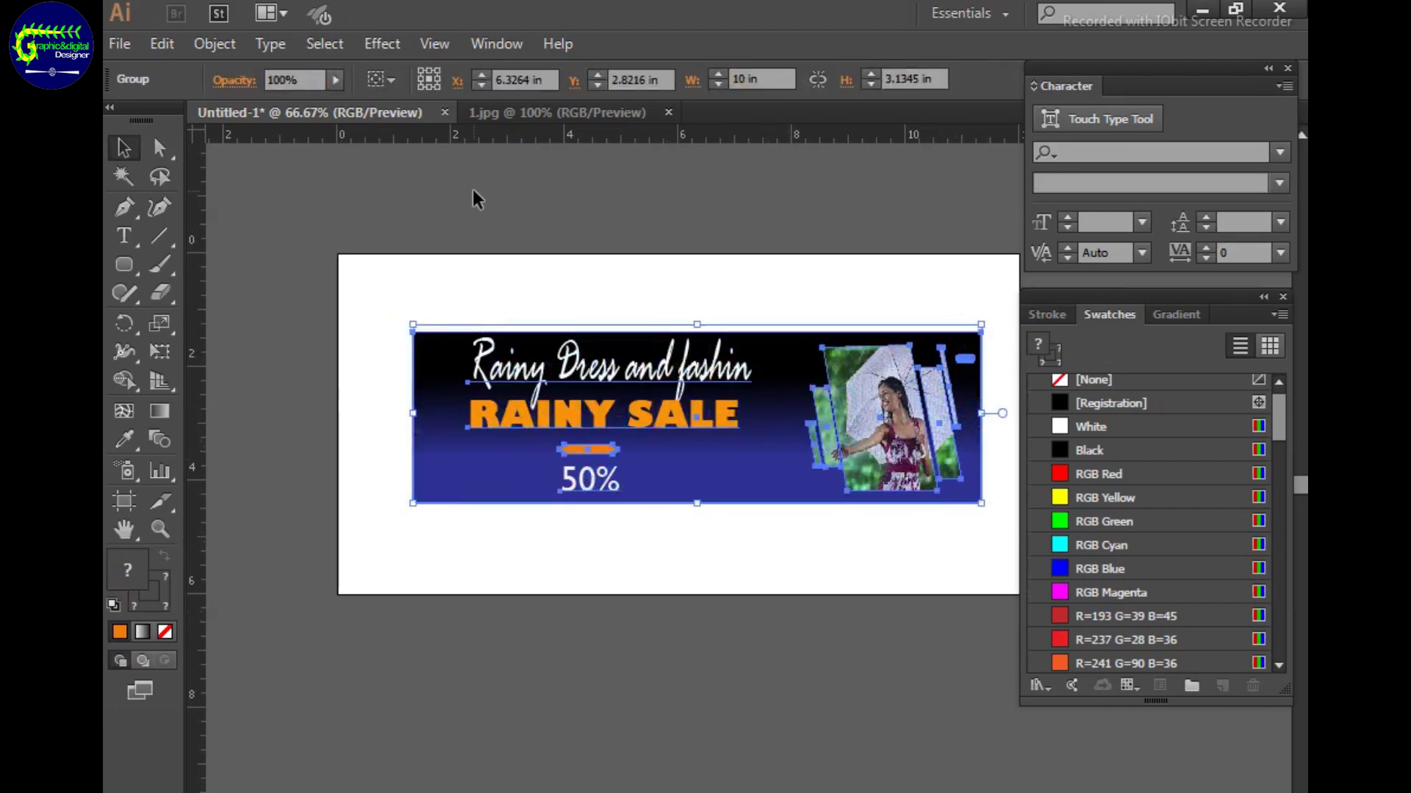
Move the banner group to the artboard's top-left and stretch it to fill the artboard.
key(ctrl+shift+b)
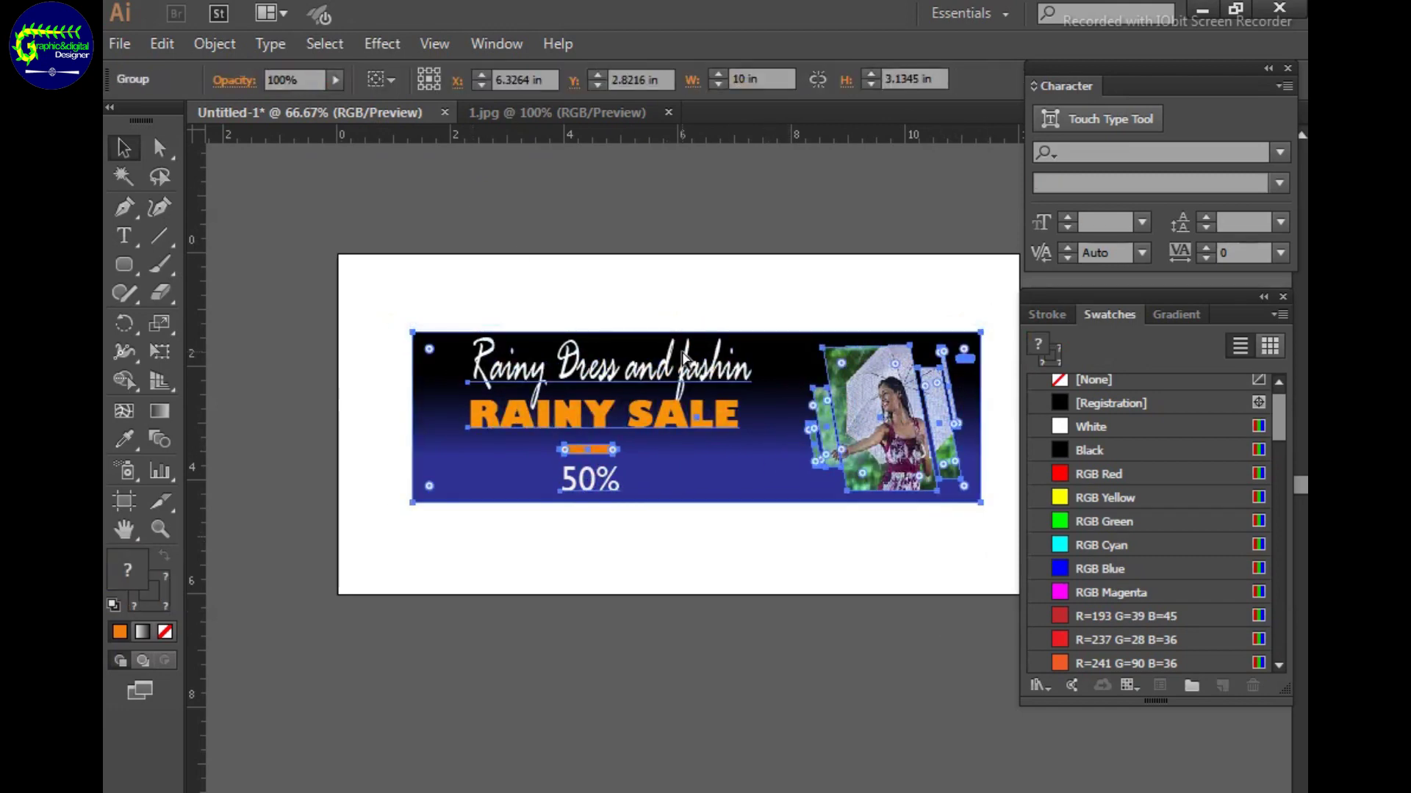
key(ctrl+shift+b)
drag(726, 291, 653, 277)
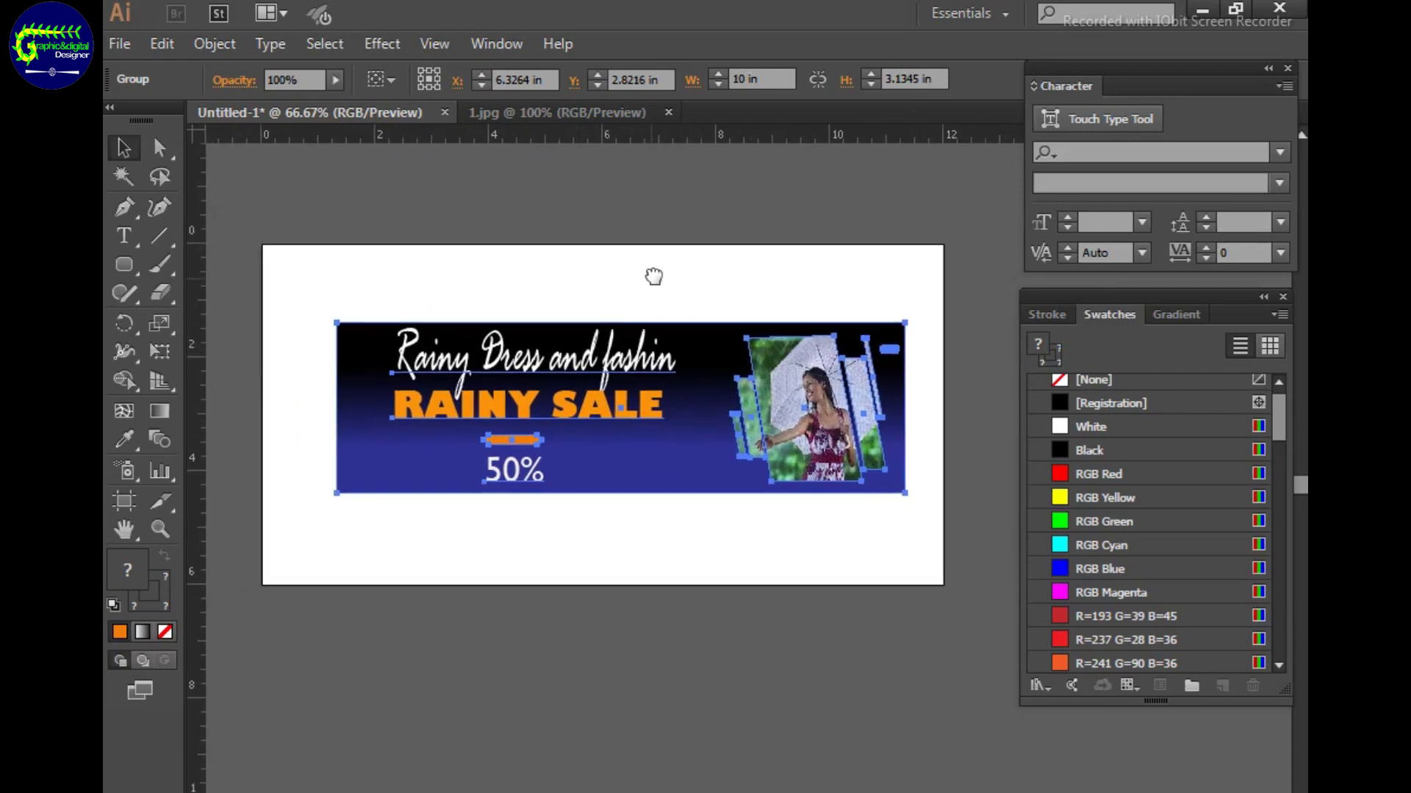
click(489, 203)
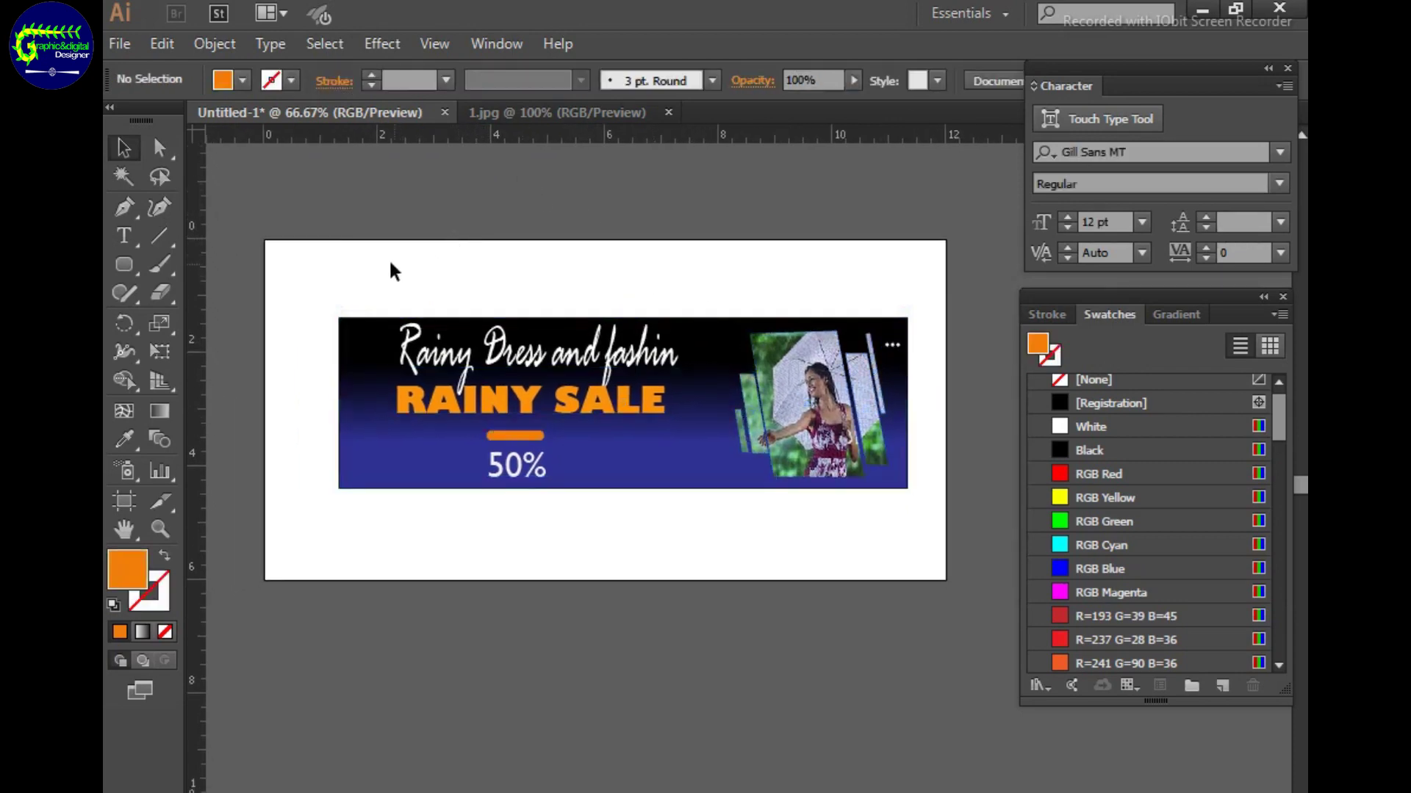
drag(467, 368, 392, 290)
drag(834, 414, 946, 584)
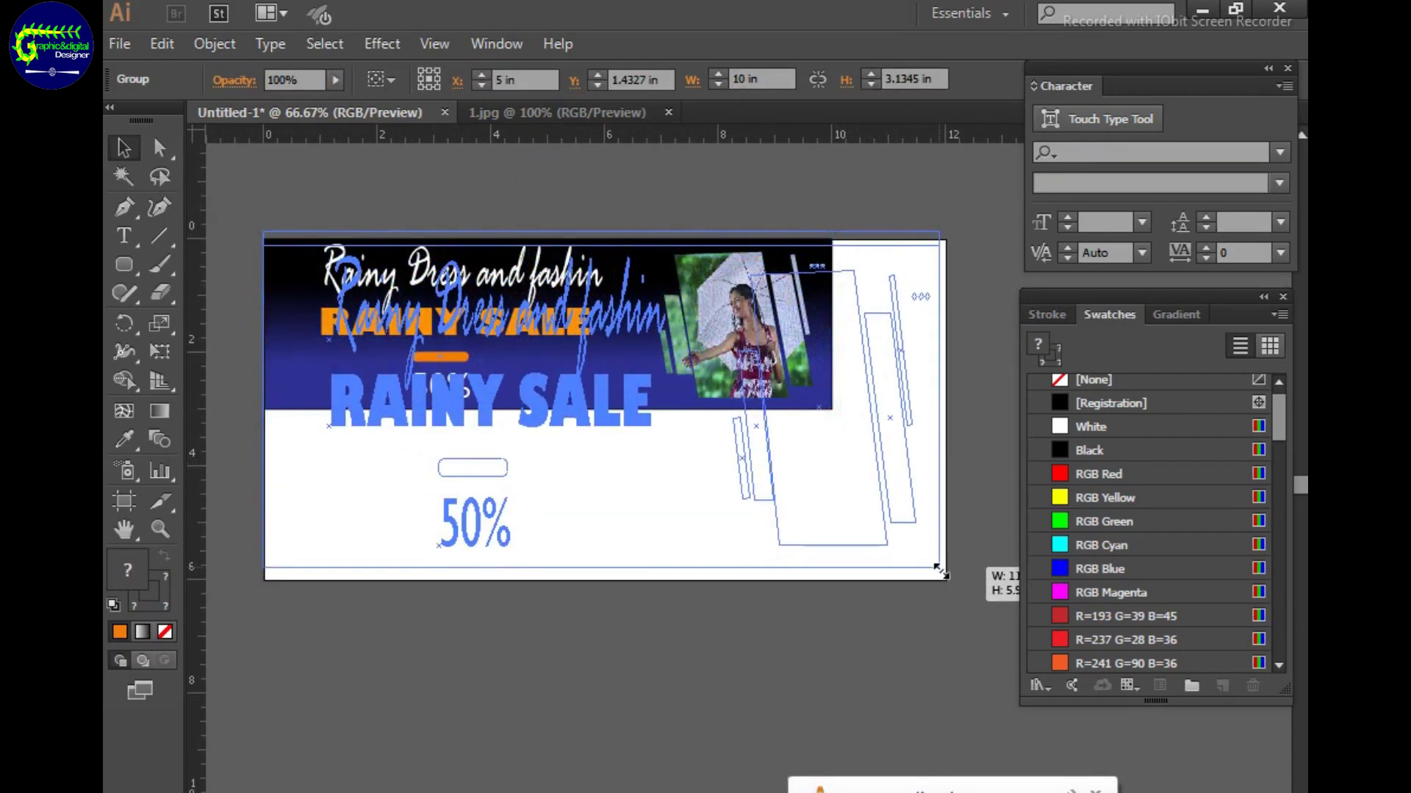
drag(632, 408, 632, 399)
Stretch the banner slightly taller, then undo and centre the group on the artboard.
click(620, 652)
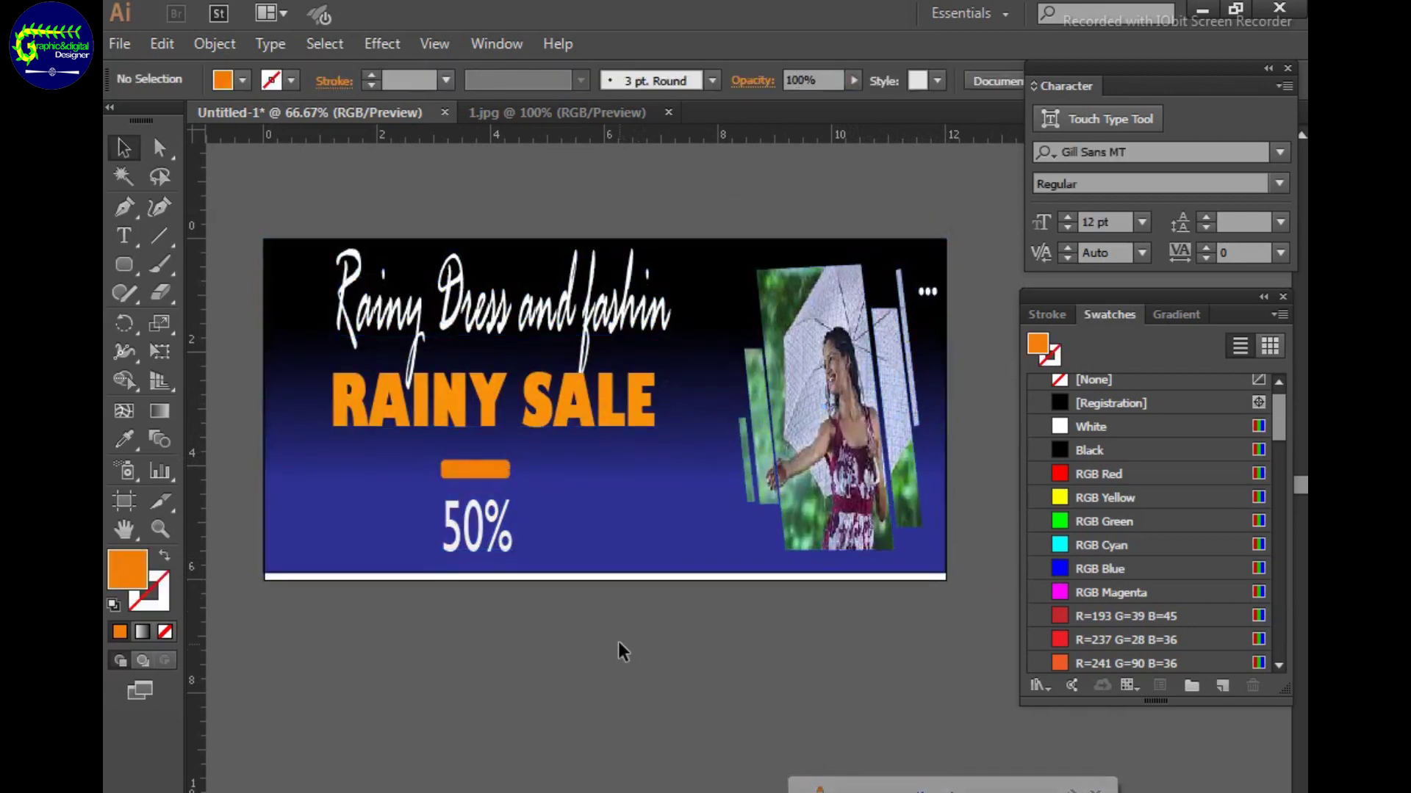
click(599, 580)
drag(605, 573, 605, 584)
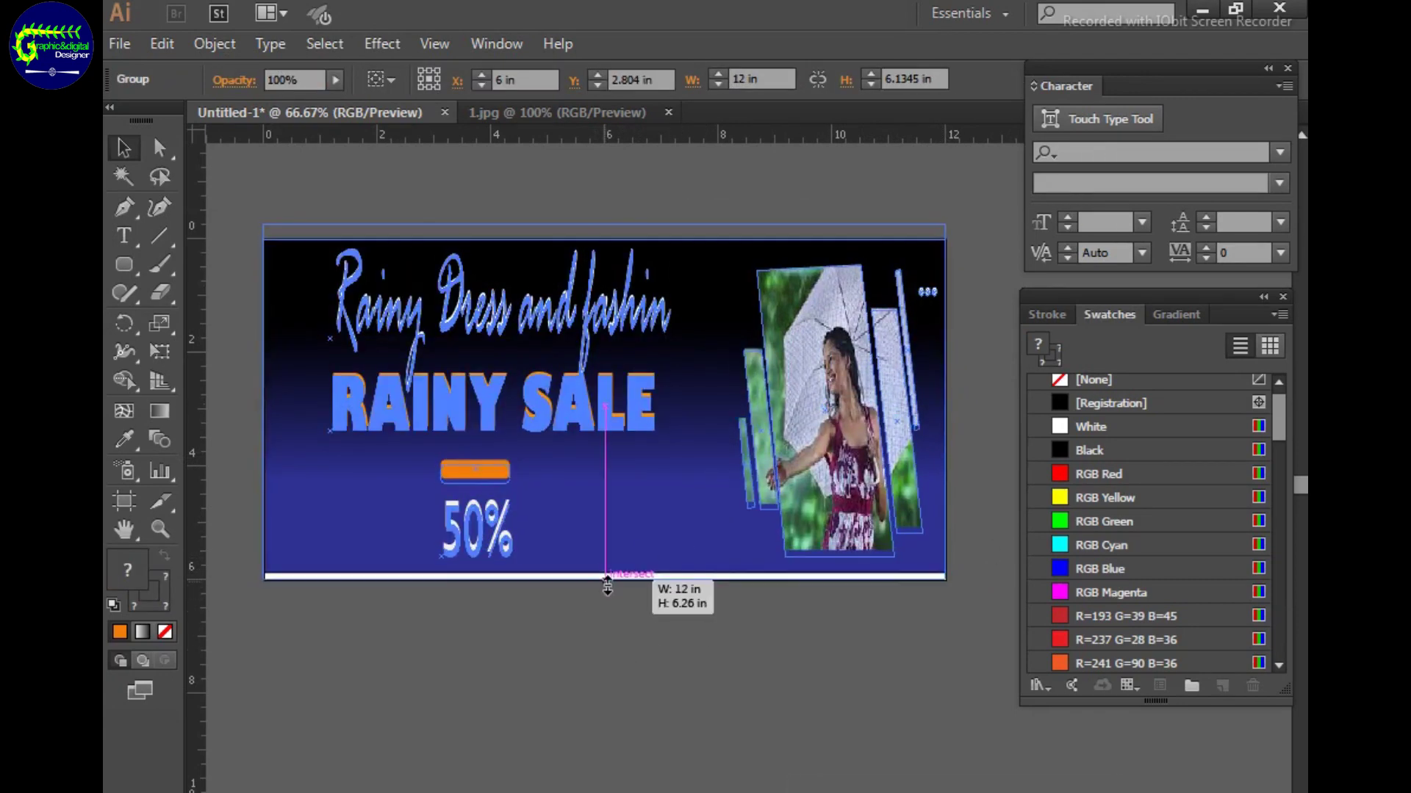
click(720, 693)
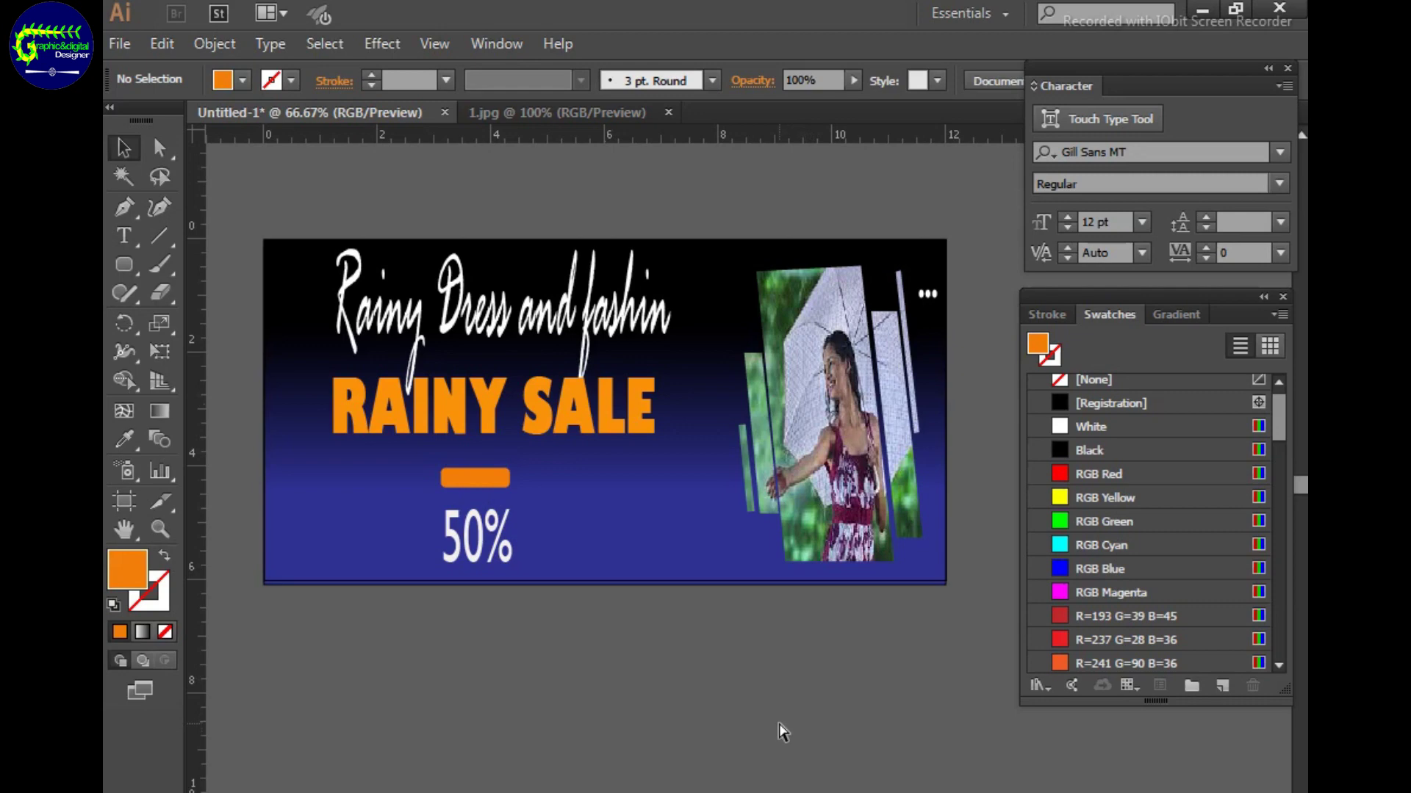
key(ctrl+z)
key(ctrl+z)
key(shift+Left)
key(shift+Left)
key(shift+Left)
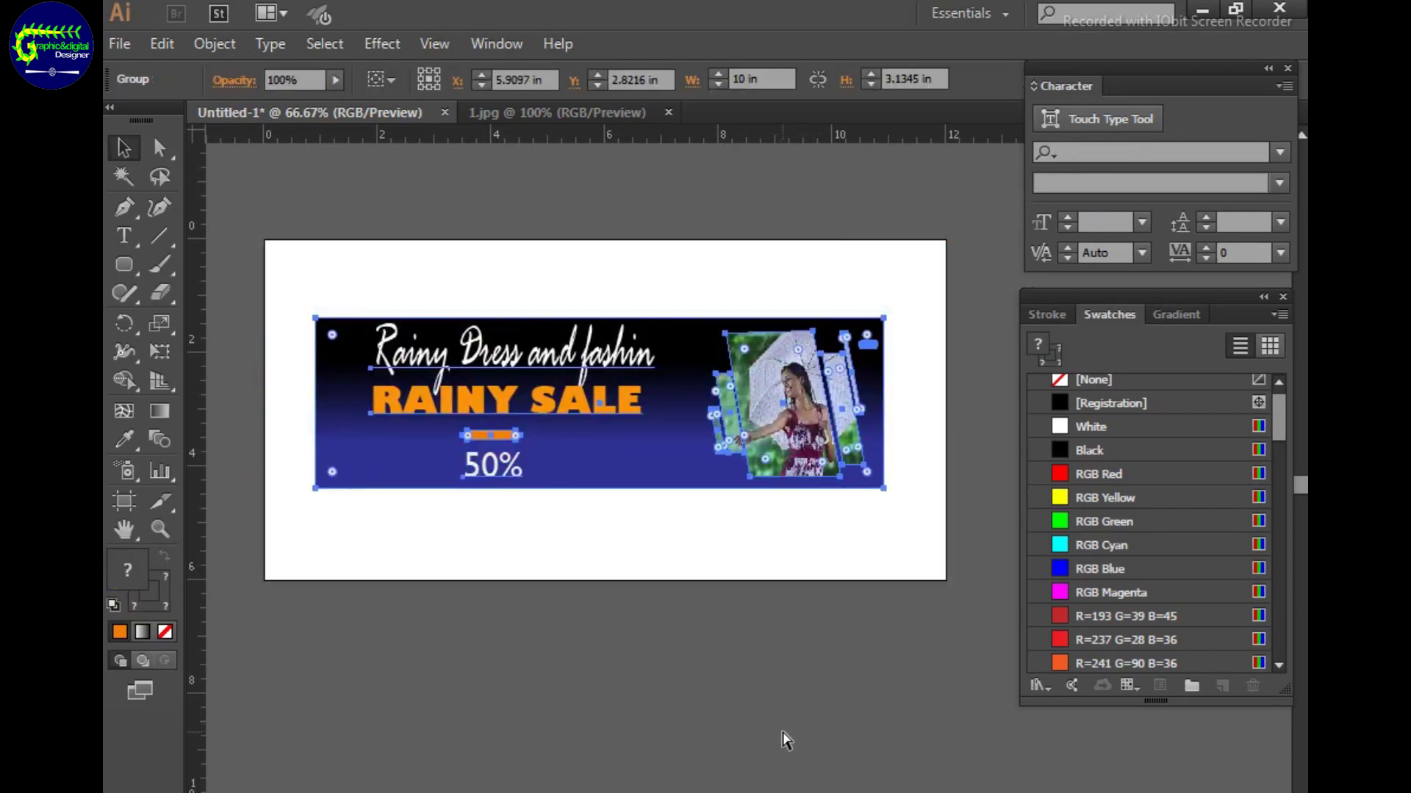
Draw an artboard-sized rectangle, fill it with RGB Cyan, and send it to the back.
click(661, 532)
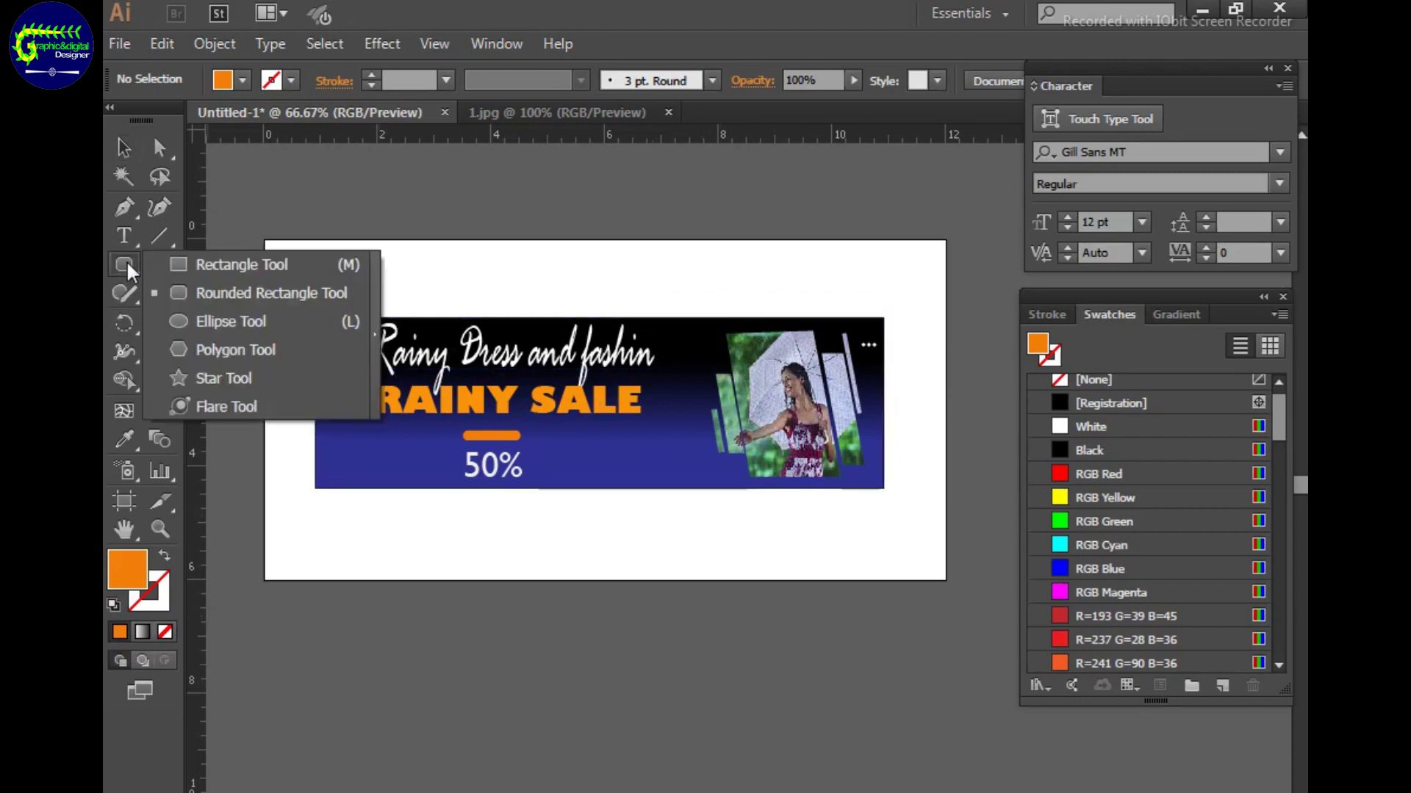
mouse_move(123, 264)
mouse_down()
mouse_move(213, 262)
mouse_move(945, 580)
mouse_up()
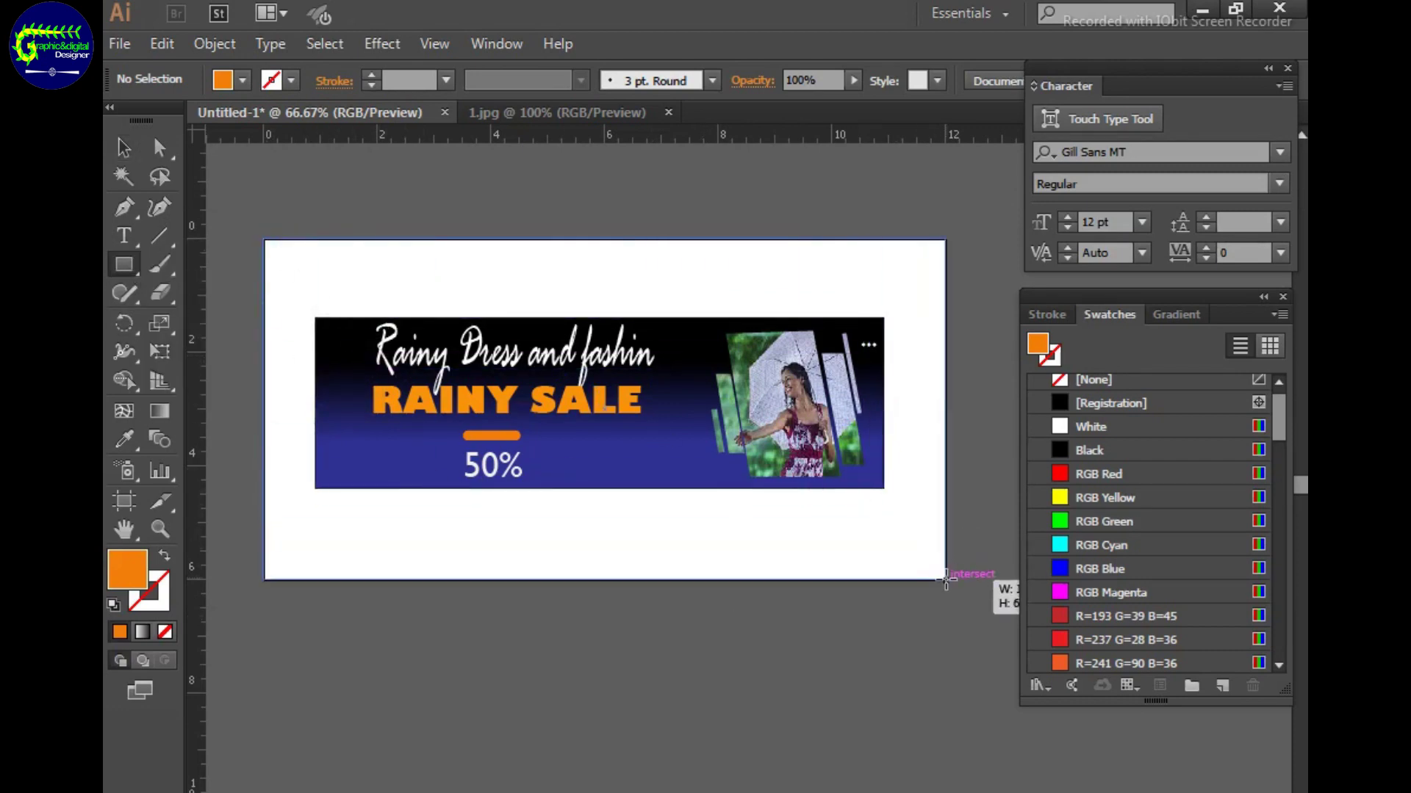
double_click(1037, 344)
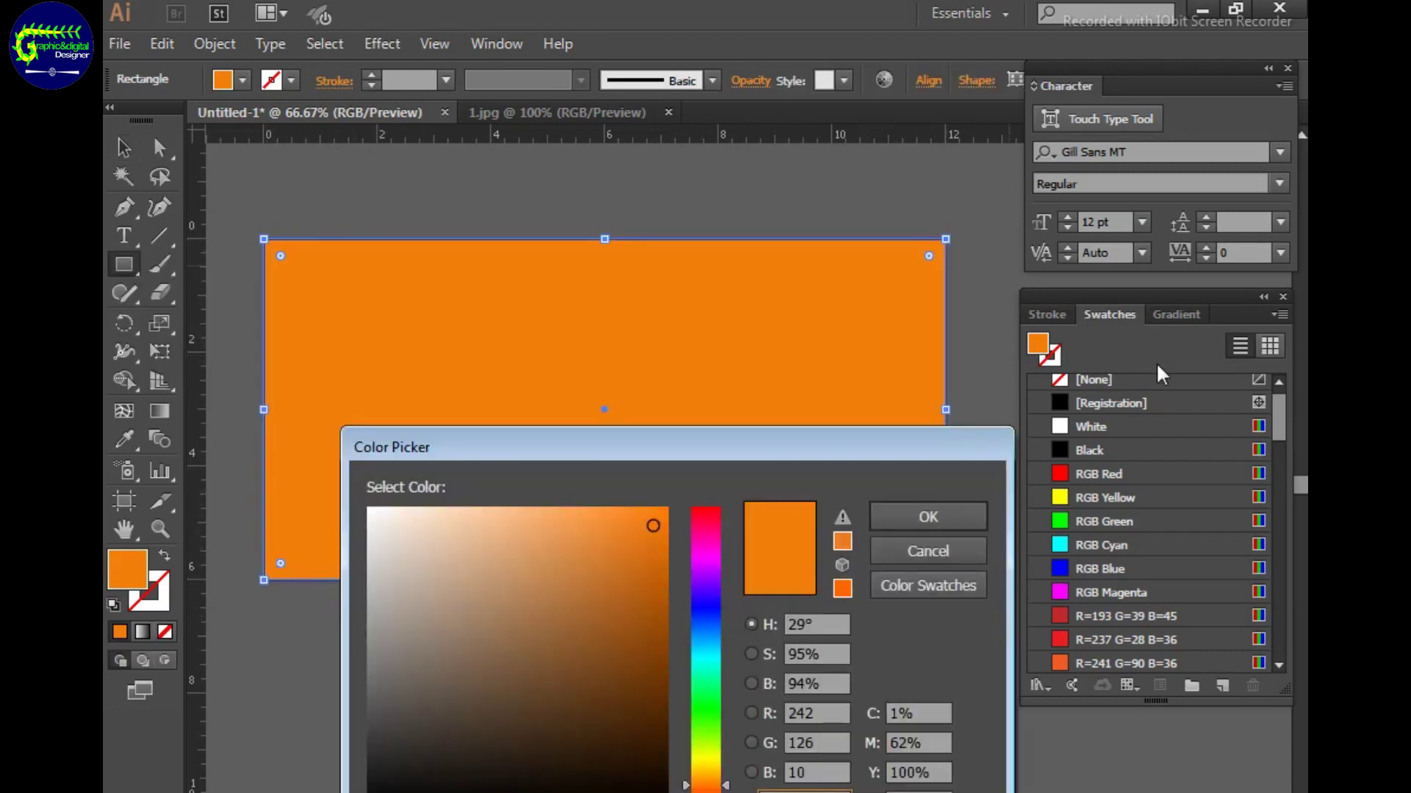
click(1059, 548)
click(924, 514)
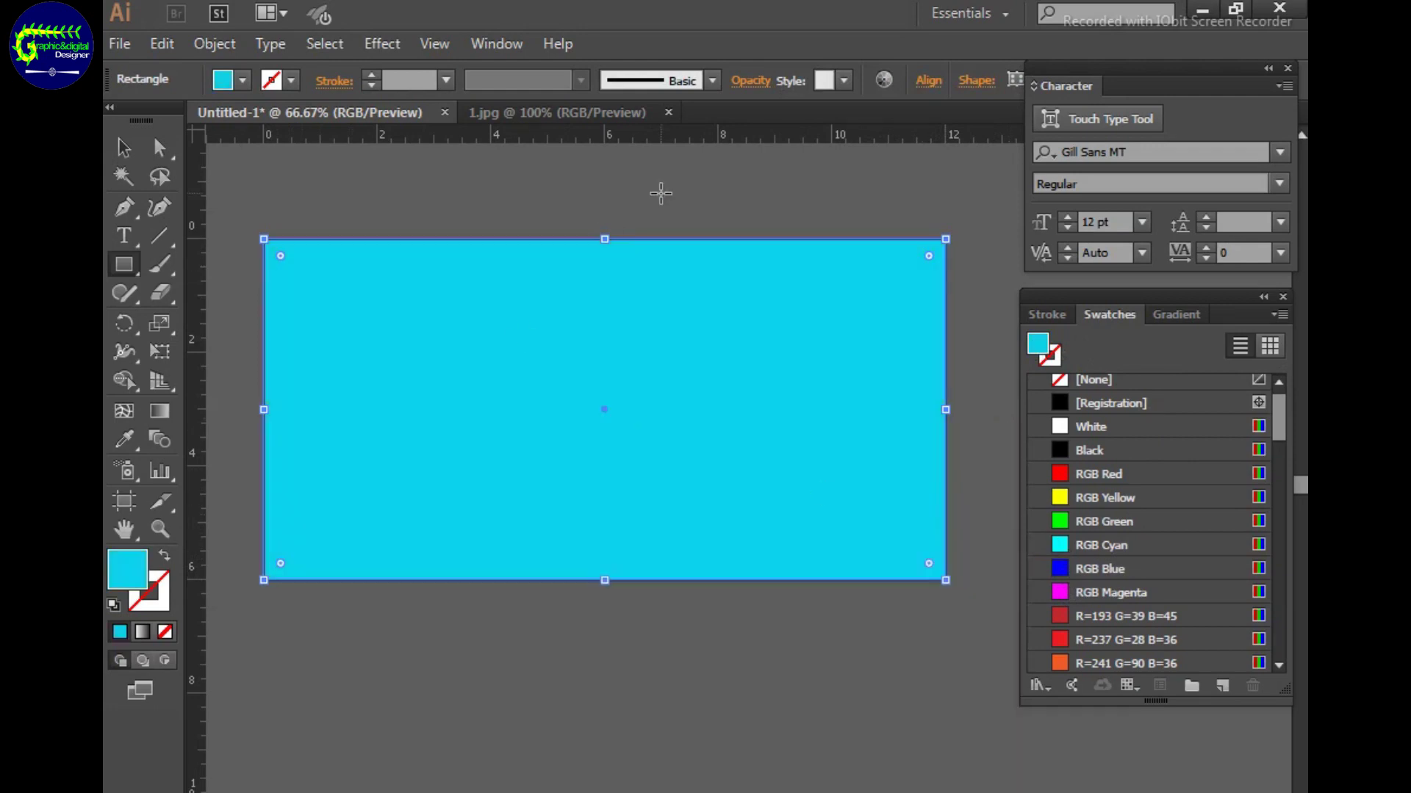
key(ctrl+shift+bracketleft)
Dismiss the rectangle size prompt, deselect everything, then reselect the cyan background rectangle.
click(819, 211)
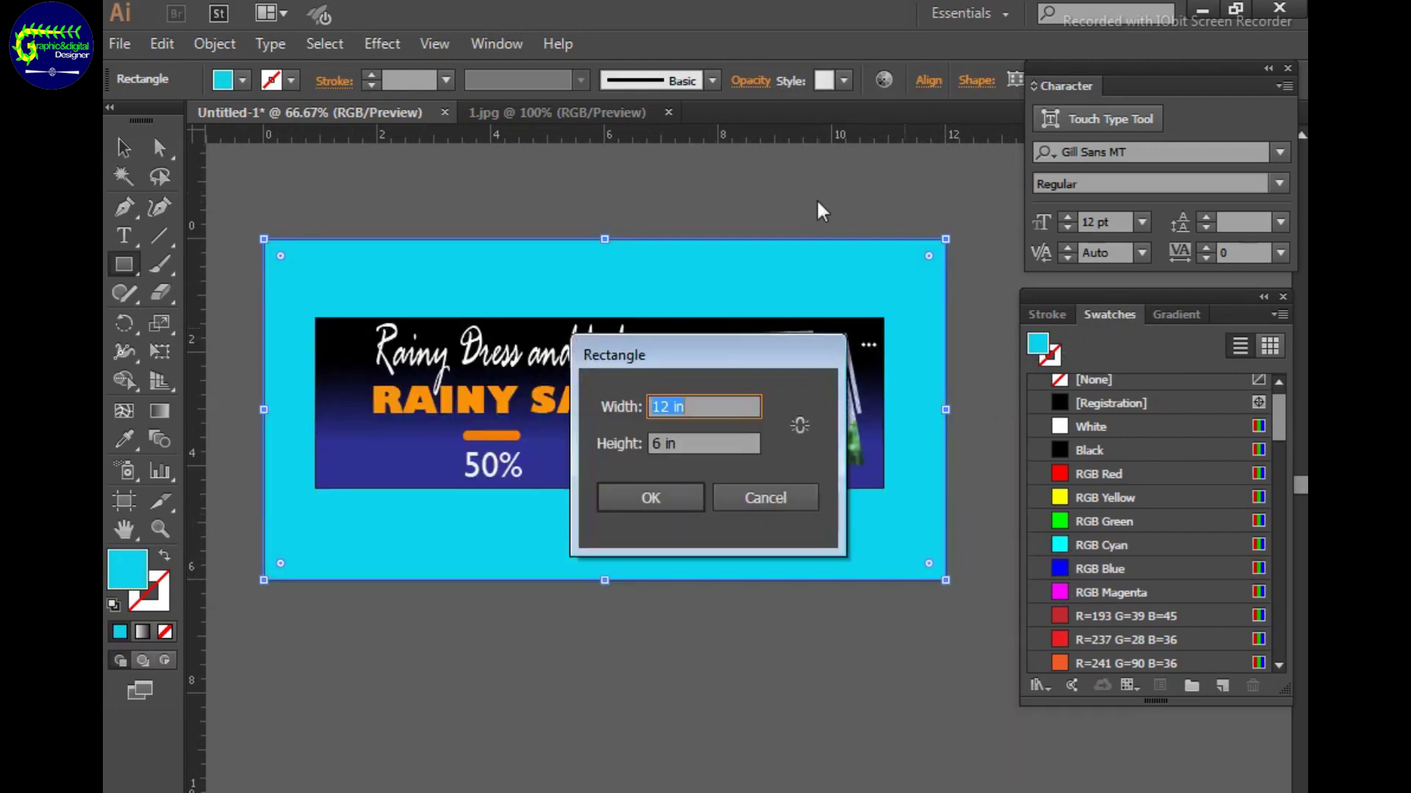
key(Escape)
key(v)
key(ctrl+shift+a)
click(925, 566)
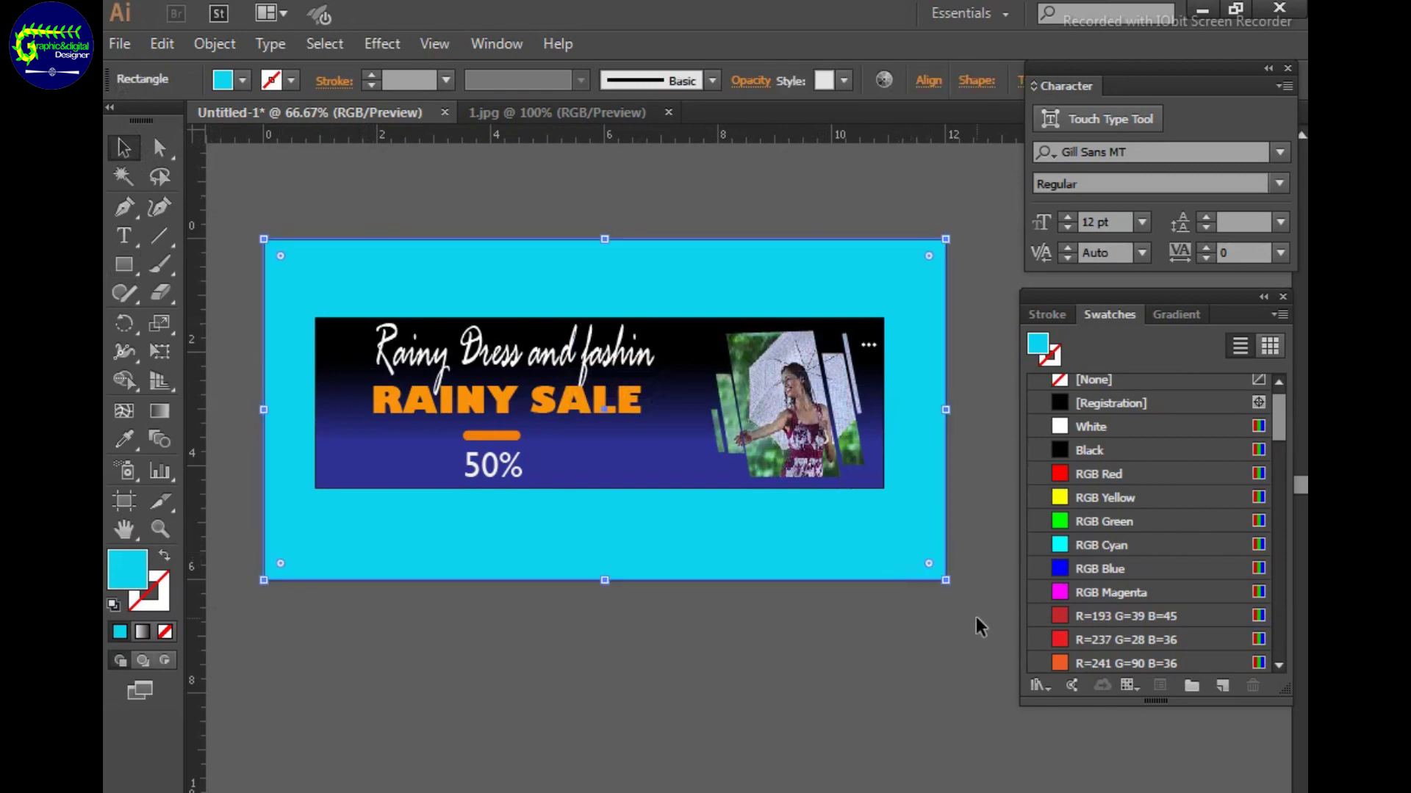
click(150, 412)
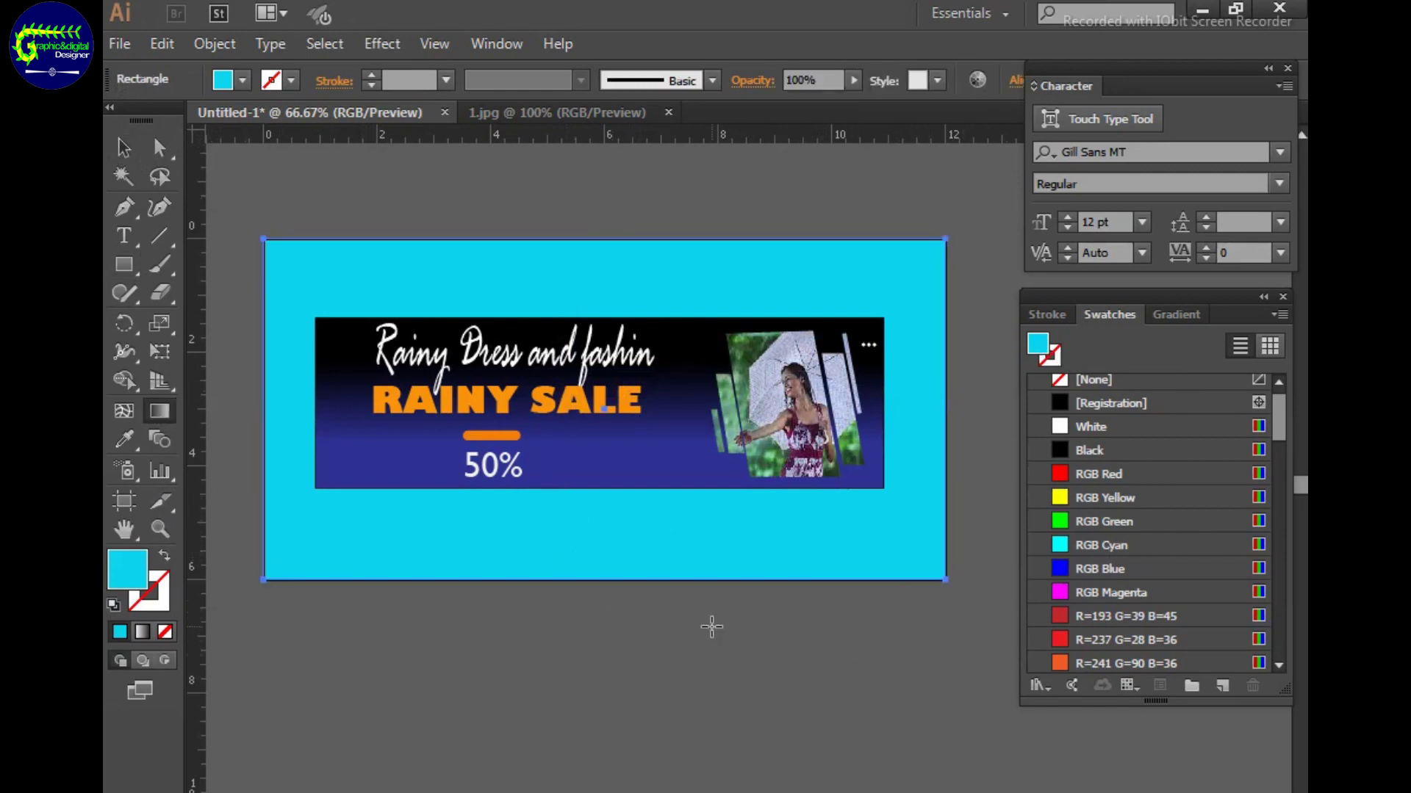
key(ctrl+plus)
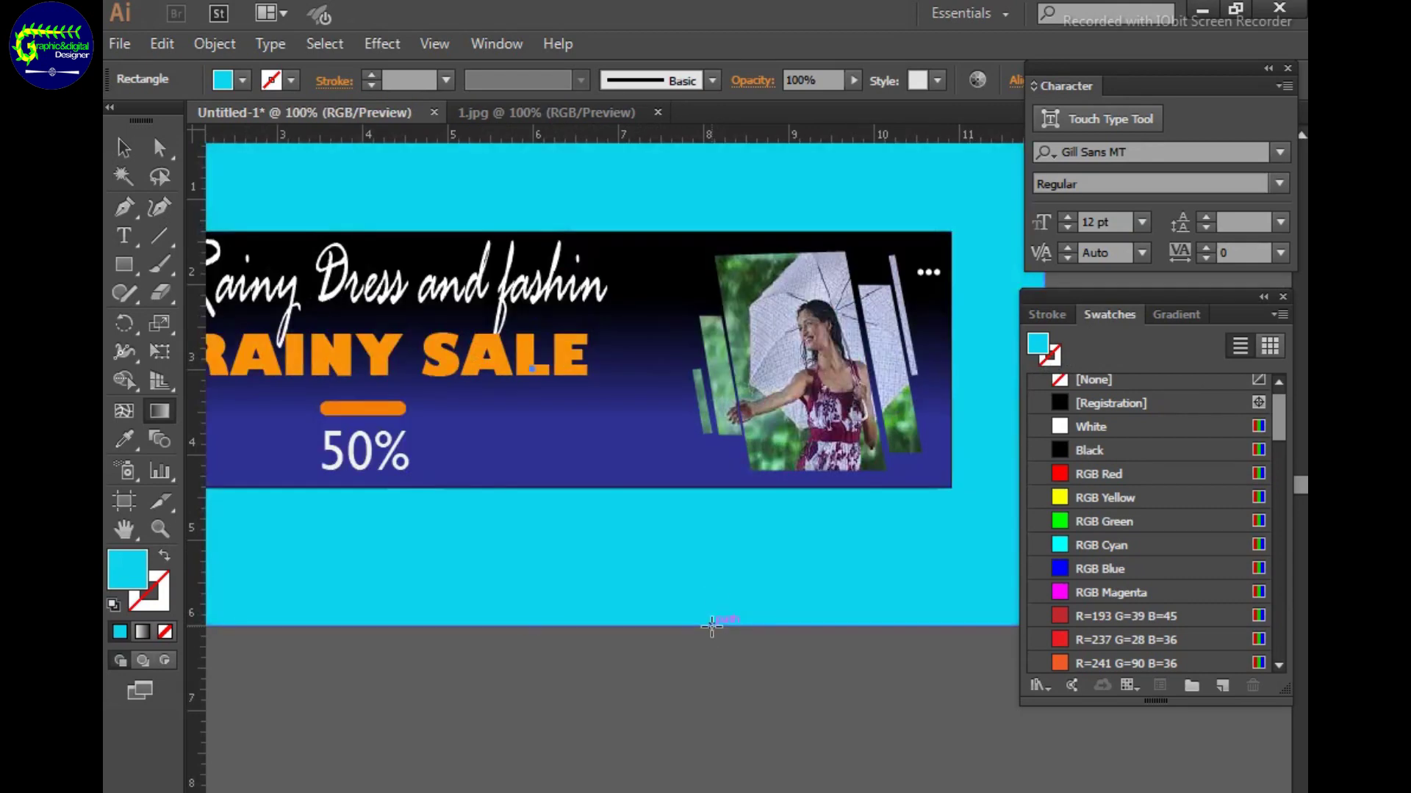
scroll(542, 441, up, 3)
scroll(542, 441, left, 3)
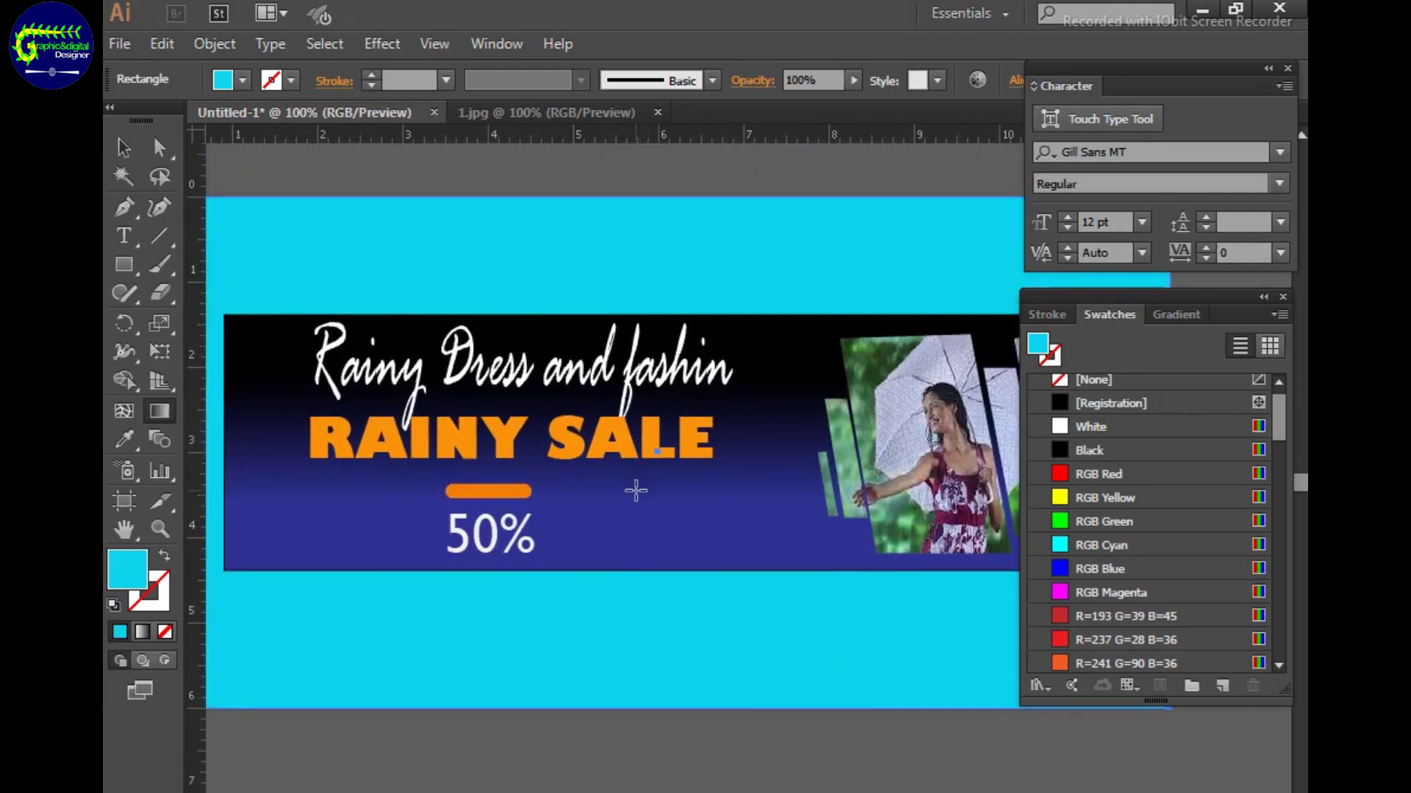
key(ctrl+plus)
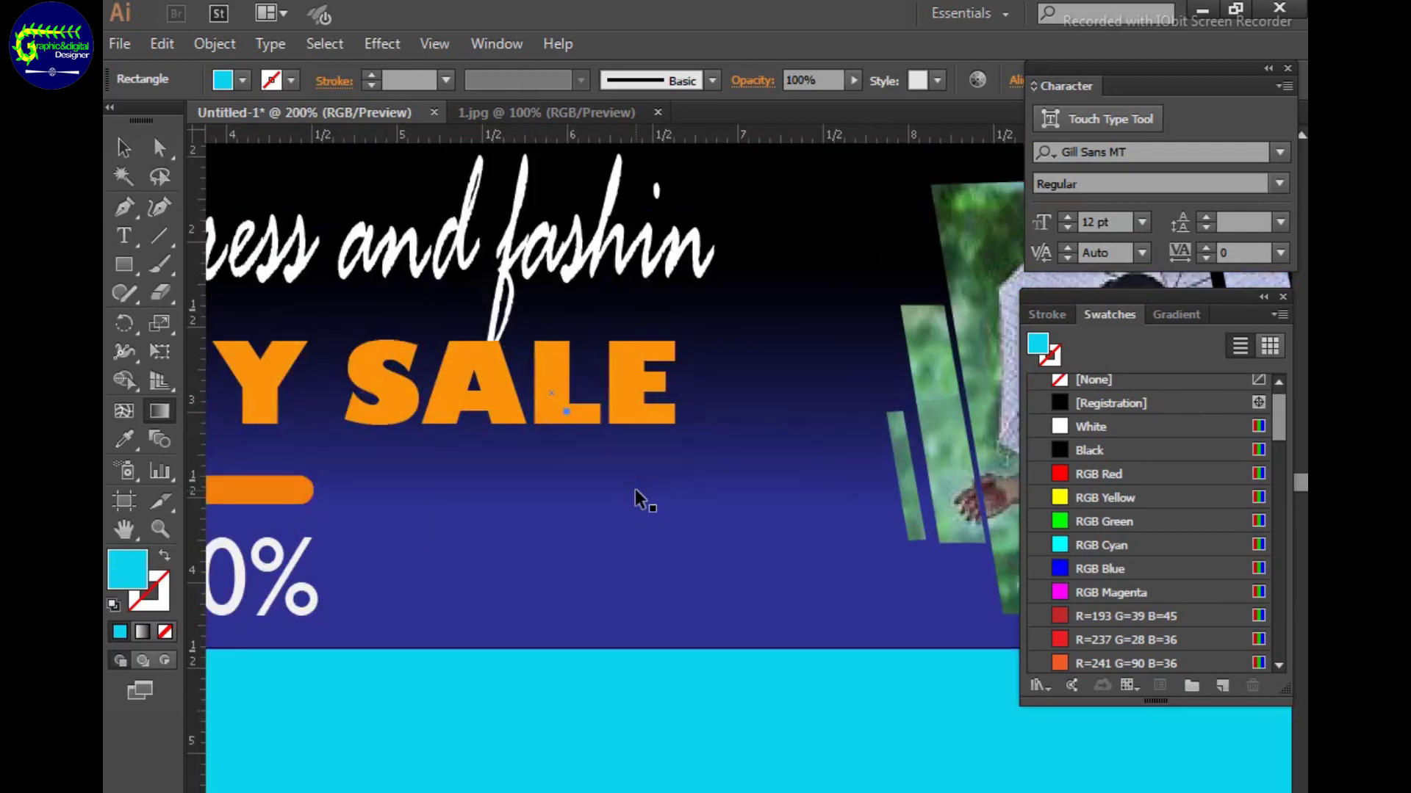
scroll(635, 491, up, 2)
scroll(646, 542, right, 5)
scroll(665, 559, right, 2)
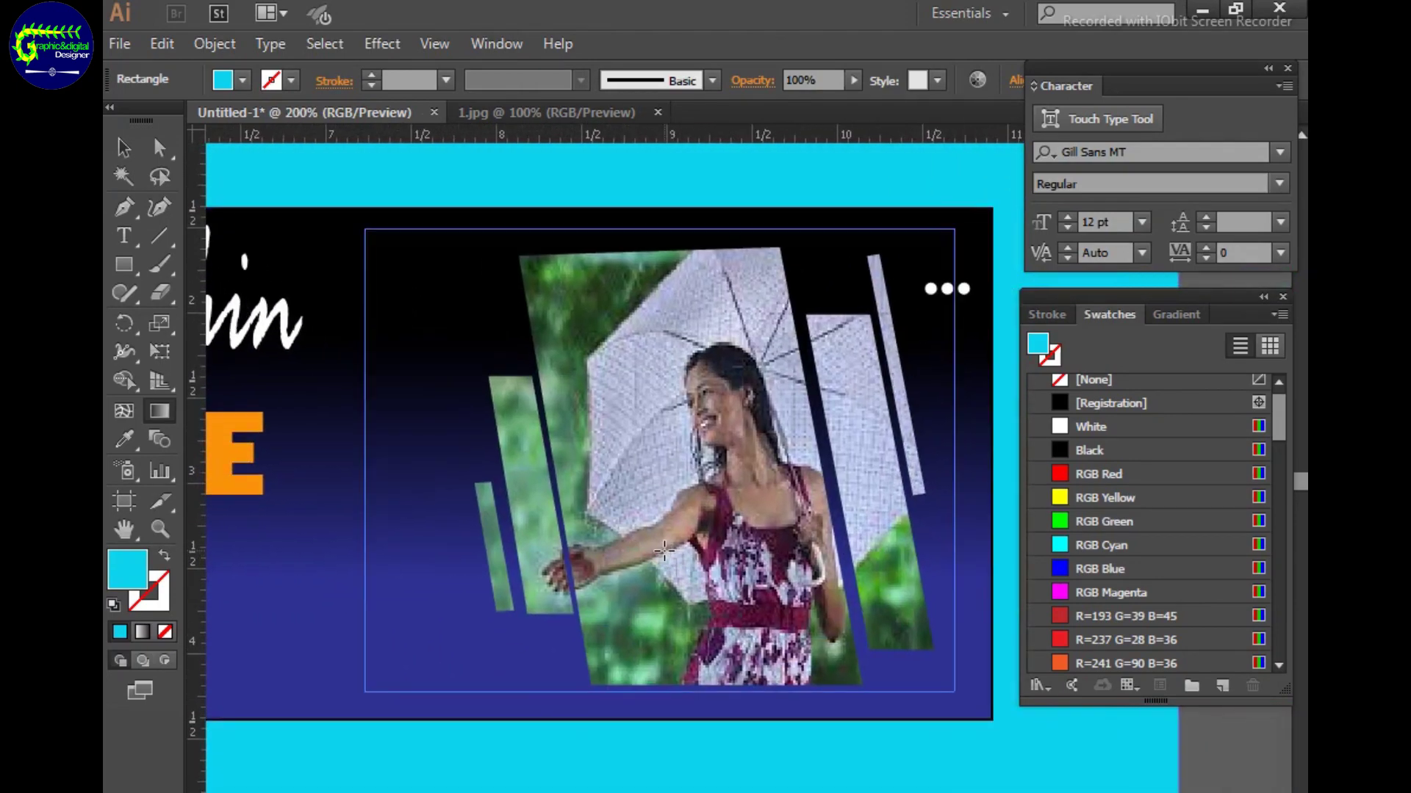
key(ctrl+0)
key(ctrl+minus)
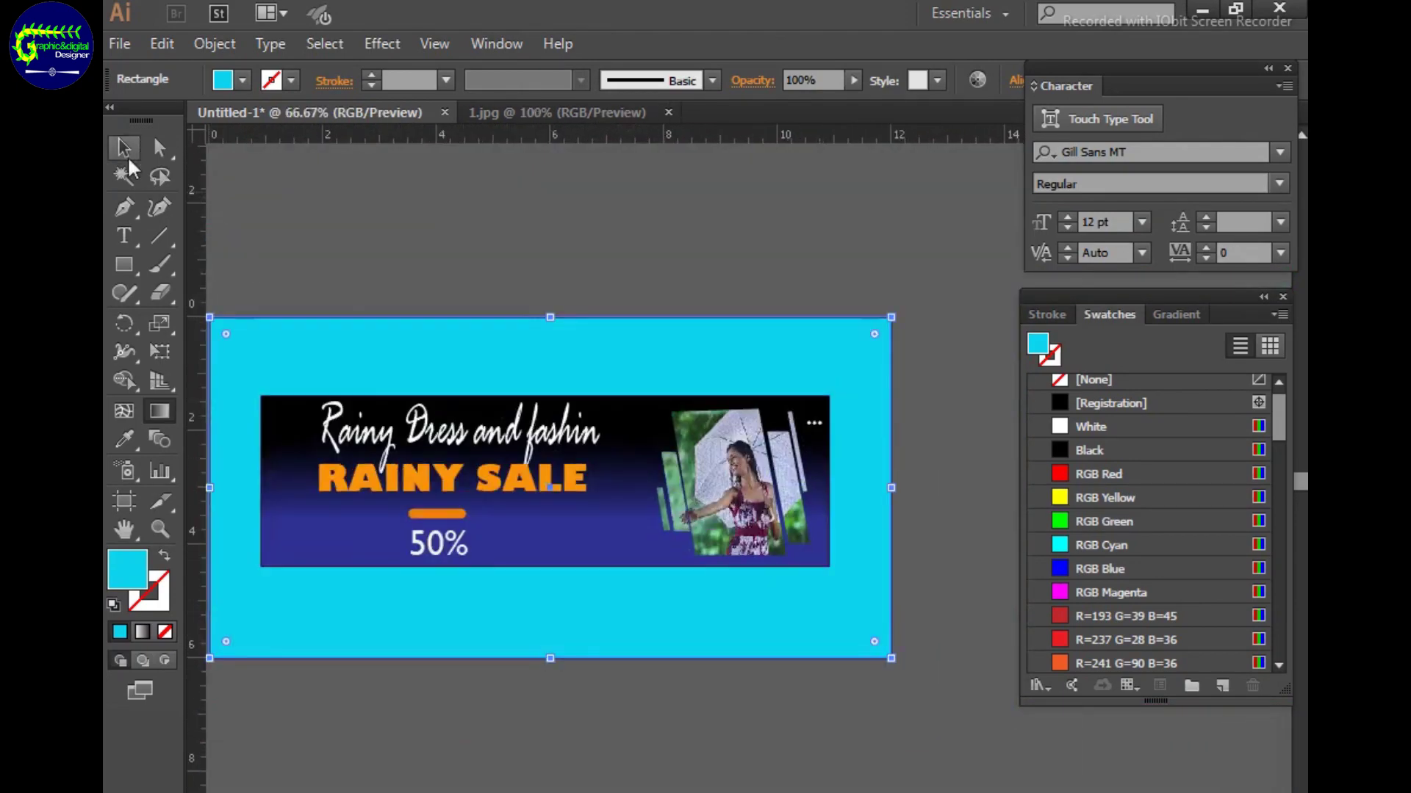
key(v)
click(352, 204)
scroll(717, 749, right, 3)
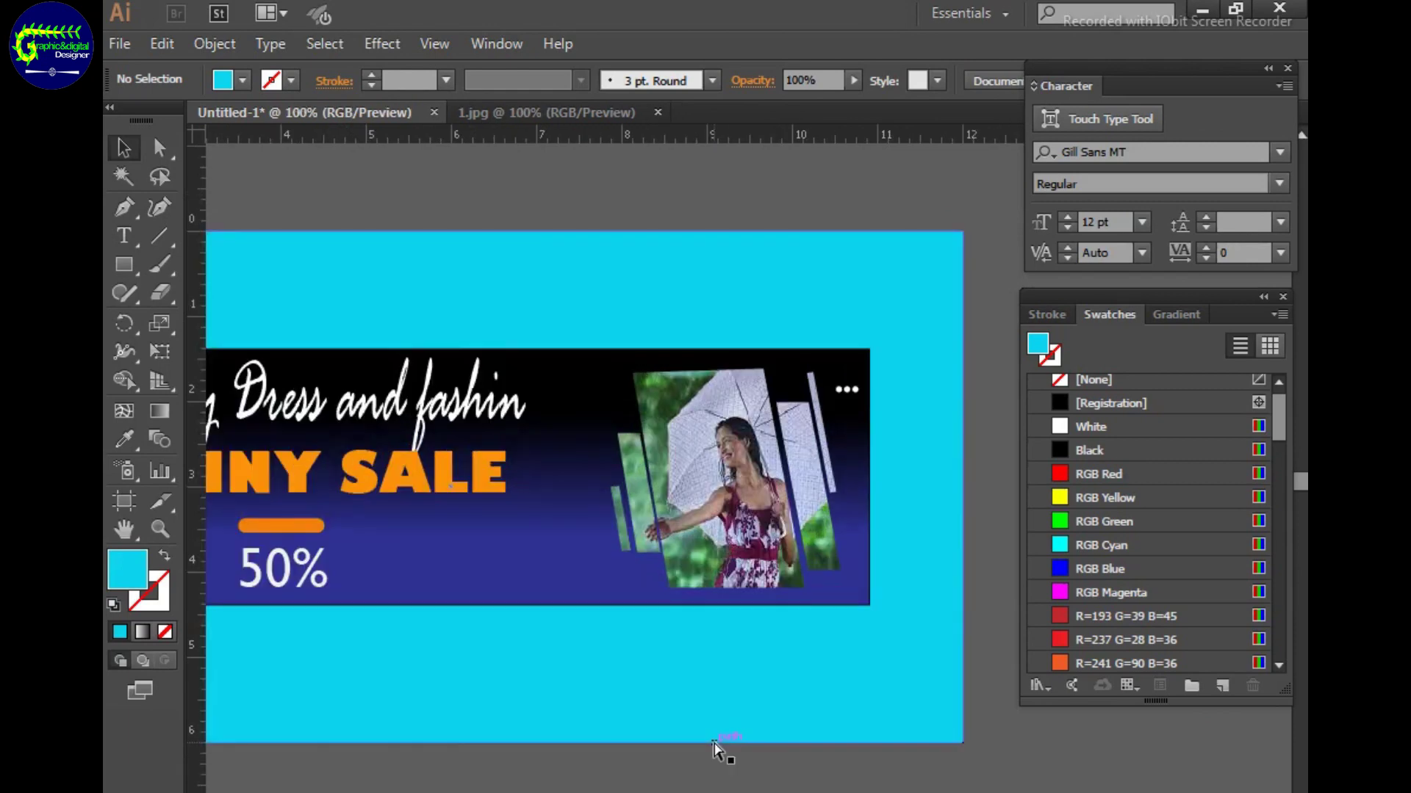
key(ctrl+plus)
mouse_move(717, 504)
mouse_down()
mouse_move(797, 561)
mouse_move(735, 492)
mouse_up()
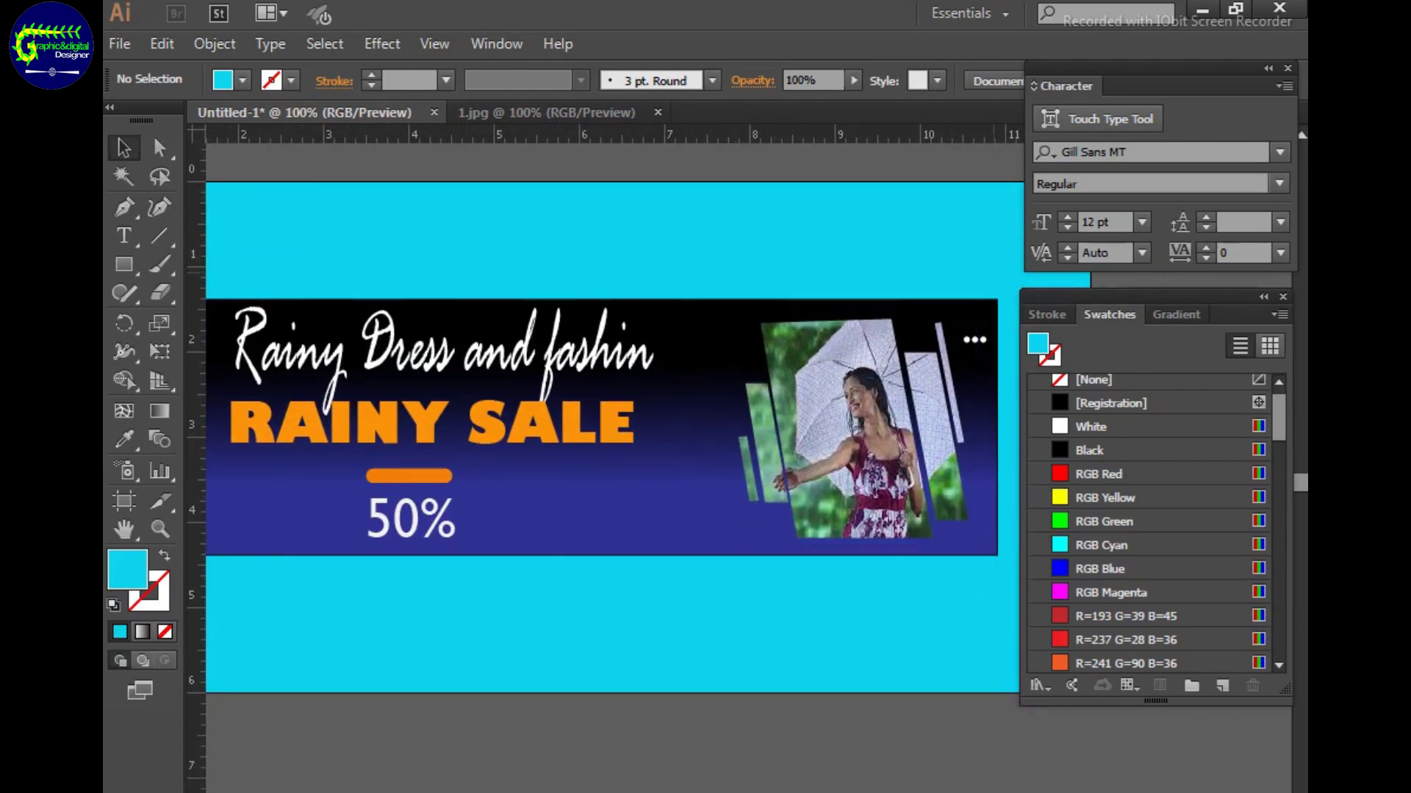